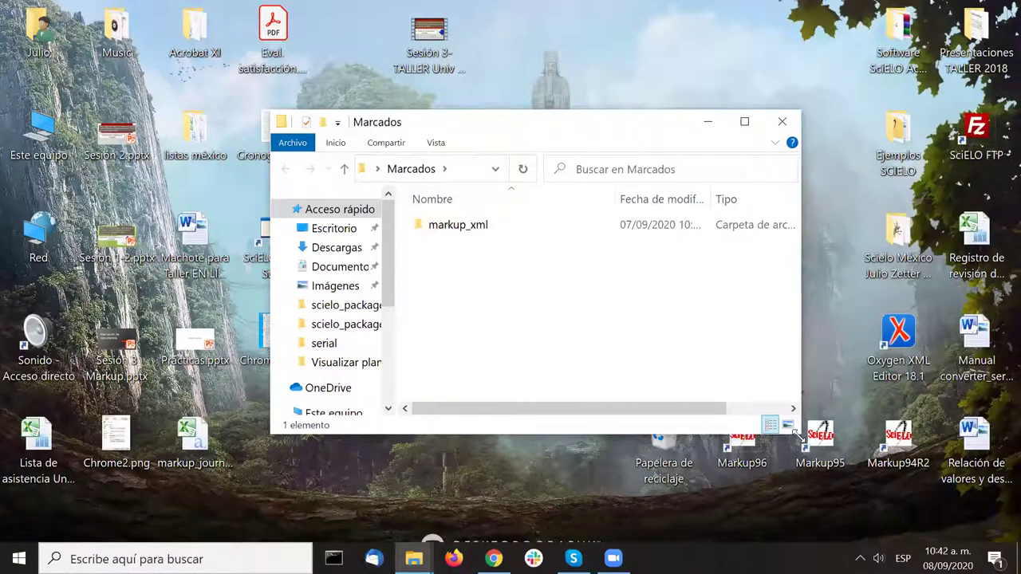
Step: Reposition the Marcados folder window on the desktop and open its markup_xml folder
left_click_drag(800, 435, 806, 435)
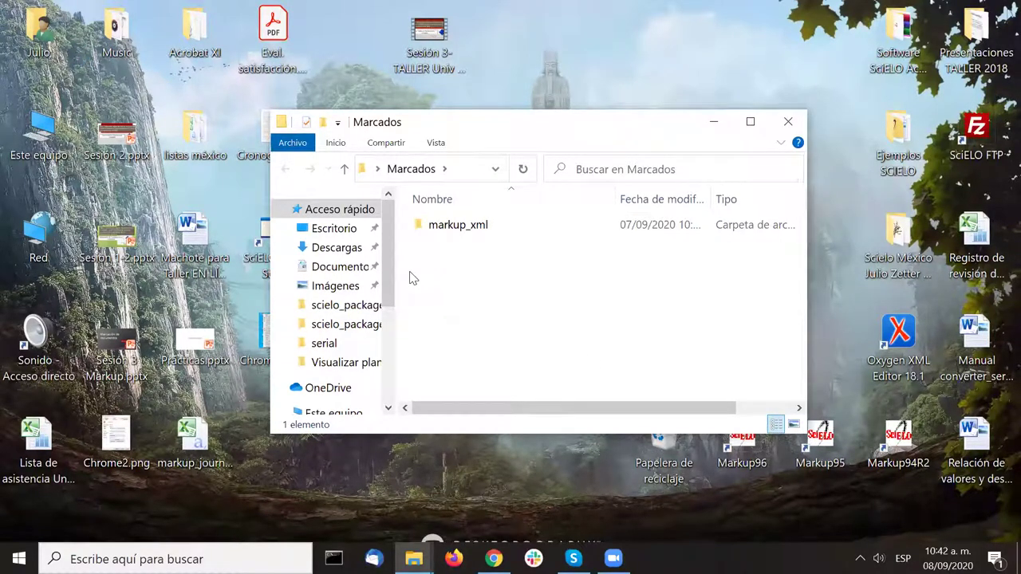
mouse_move(465, 233)
left_click_drag(549, 121, 517, 97)
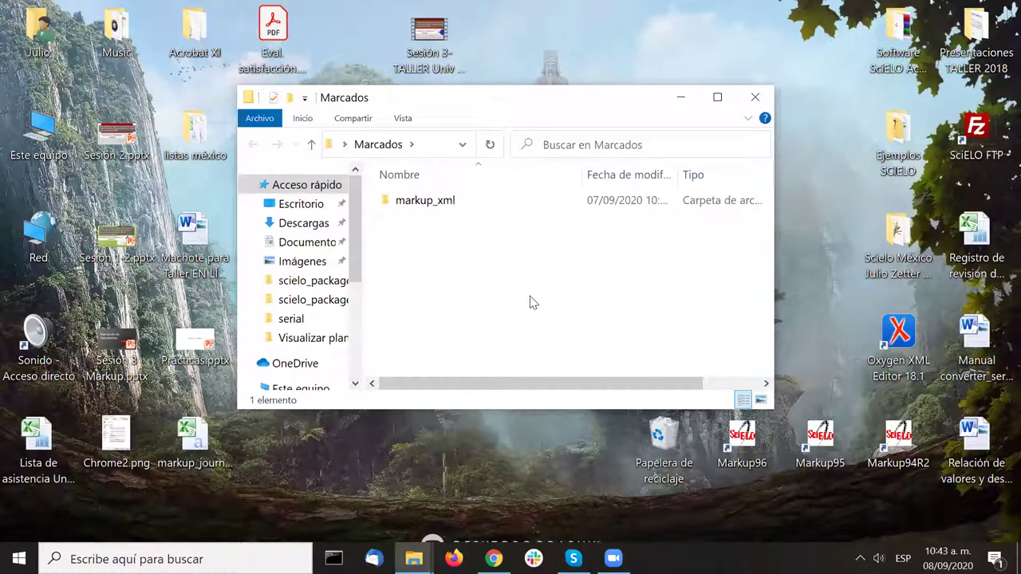
double_click(398, 200)
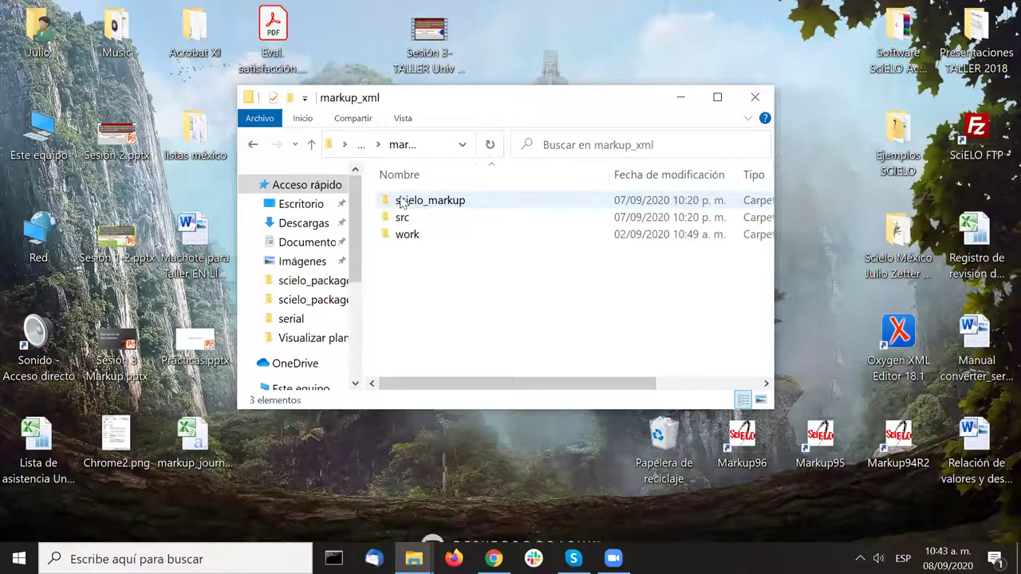
Step: Look inside scielo_markup, go back to the parent folder, reopen markup_xml and select its work subfolder
double_click(448, 200)
left_click(444, 205)
left_click(439, 237)
left_click(253, 144)
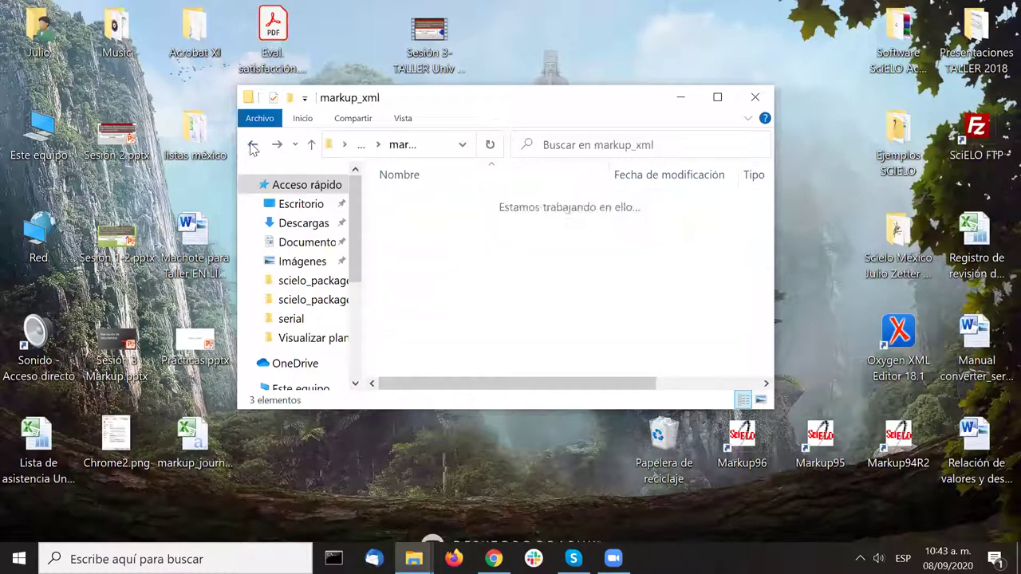
left_click(253, 144)
left_click(424, 205)
key("Escape")
double_click(424, 202)
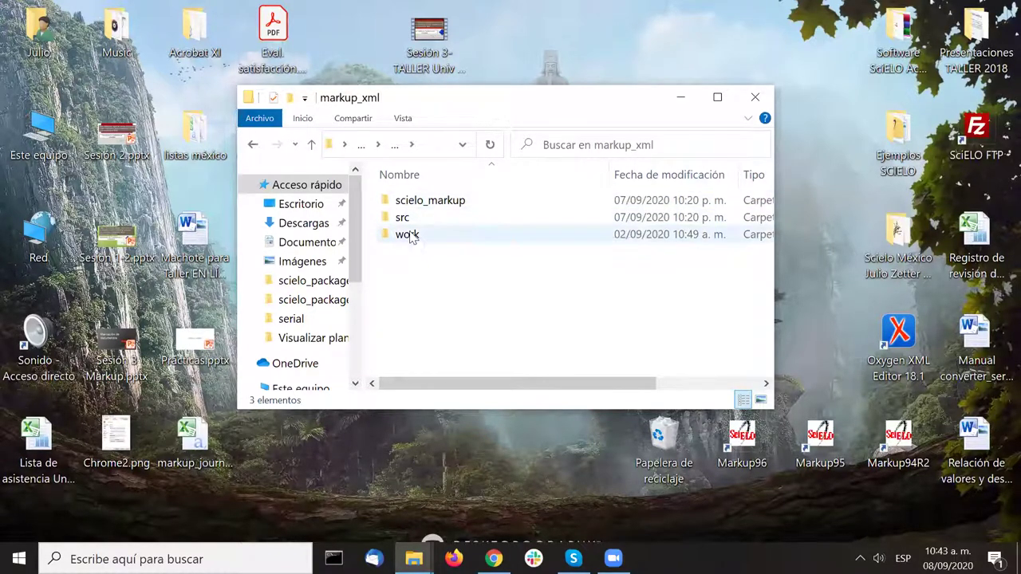
left_click(445, 236)
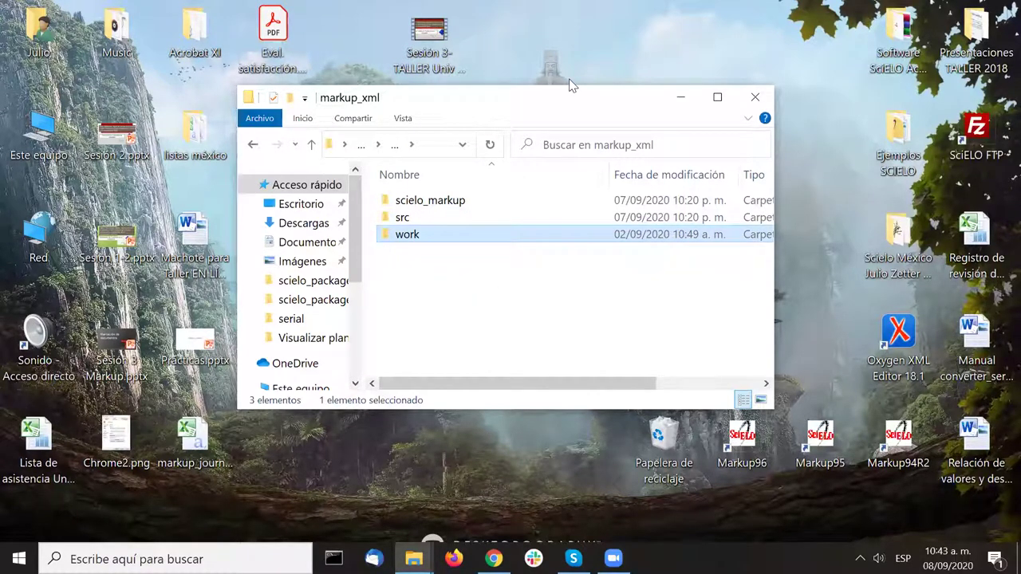
left_click(986, 148)
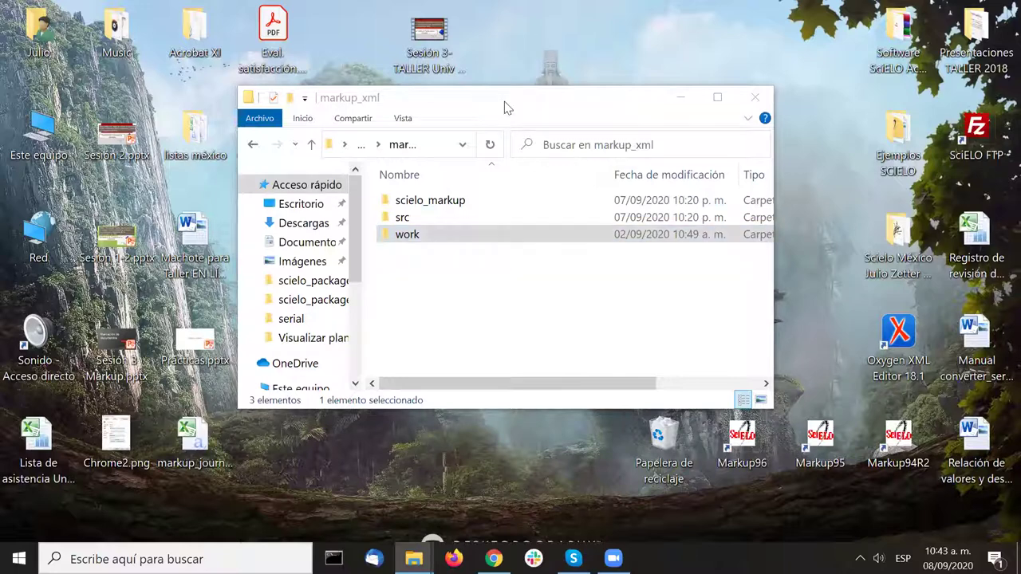
left_click_drag(507, 106, 524, 109)
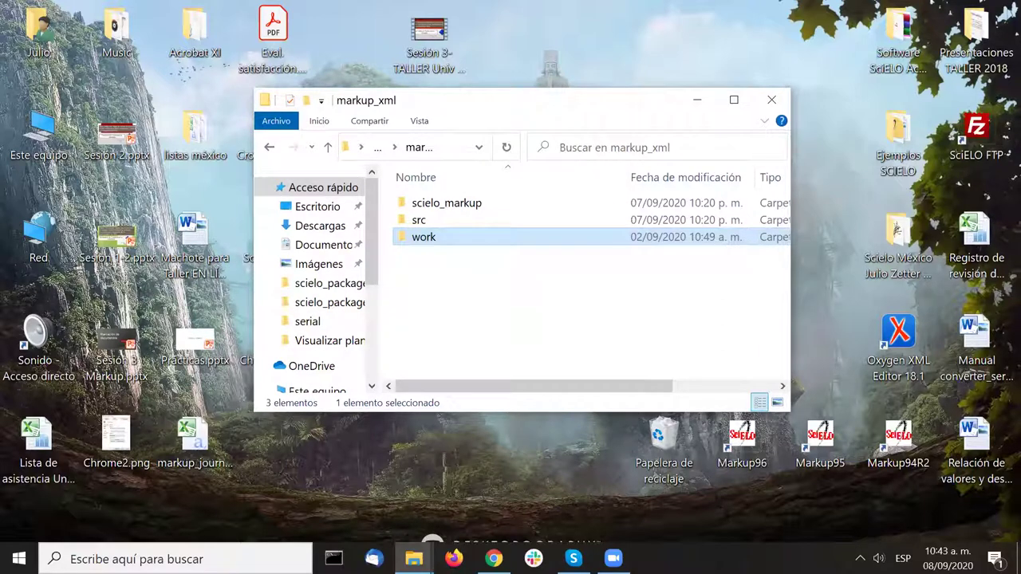
left_click(517, 304)
Step: Search Windows for "marku", launch Markup96 in Word and enable its disabled macros
key("super+s")
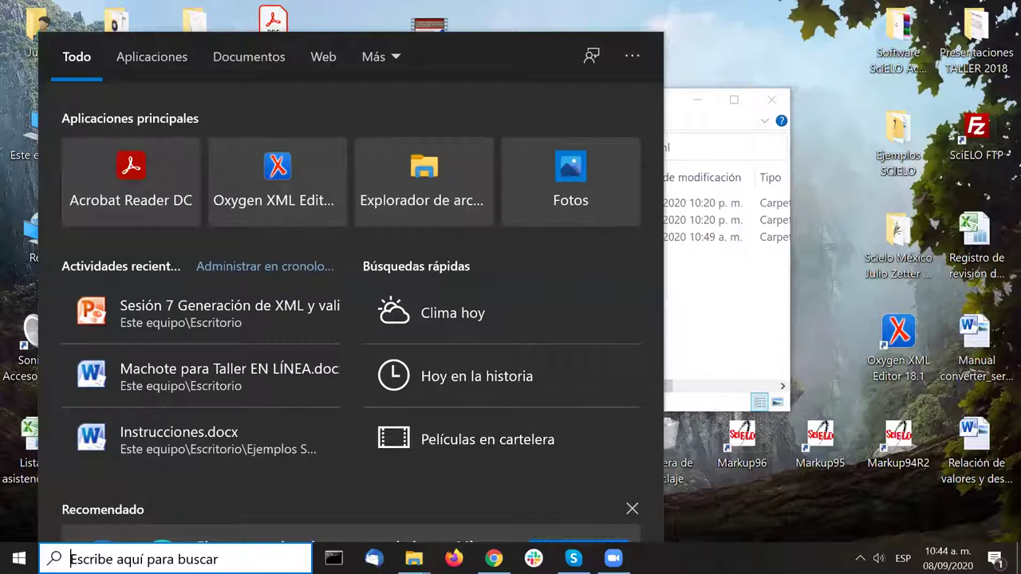
type("mark")
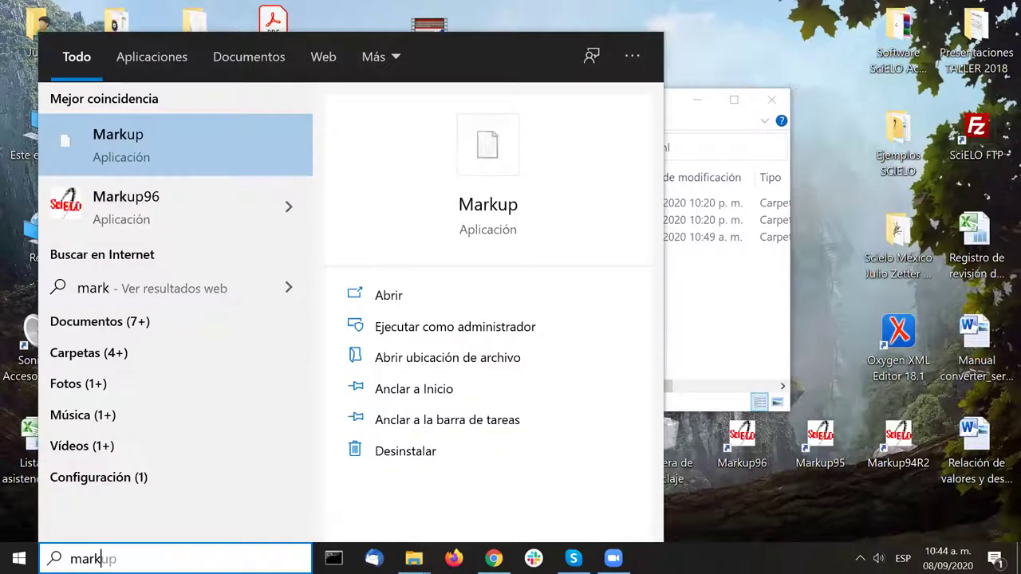
type("u")
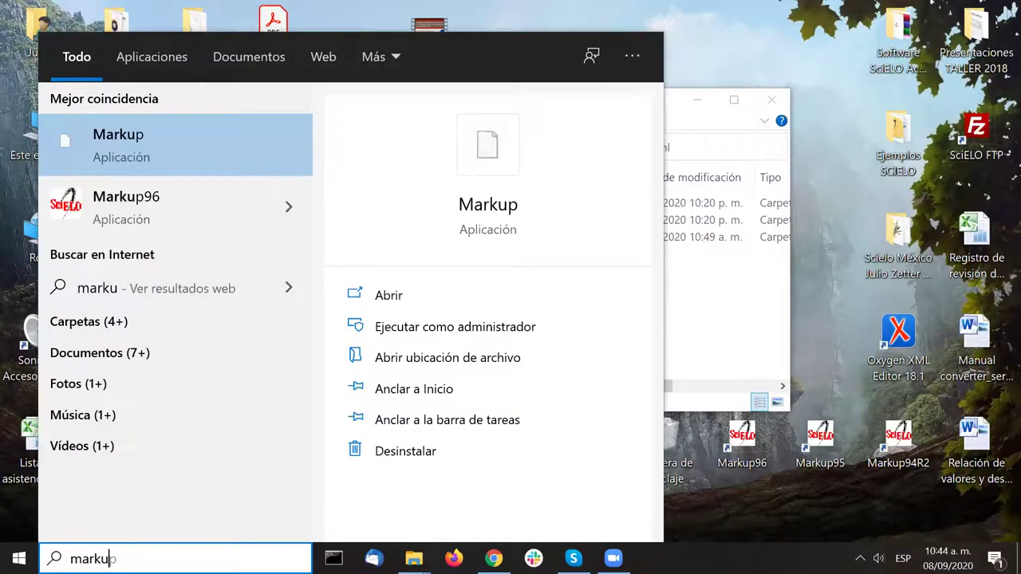
left_click(153, 211)
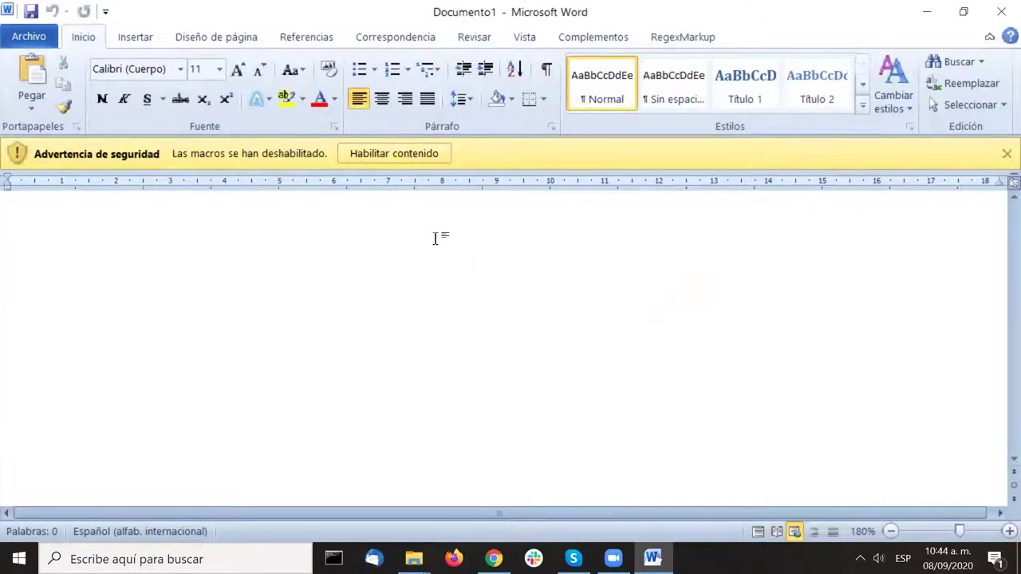
left_click(368, 154)
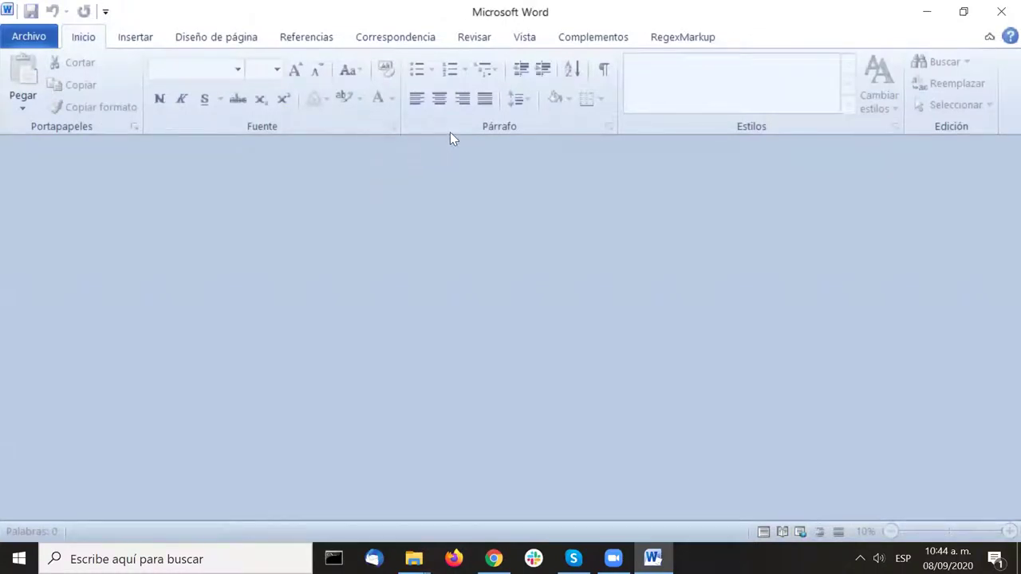
Step: Open the document a1-1-2.docx from Escritorio > Marcados > markup_xml > scielo_markup
left_click(32, 36)
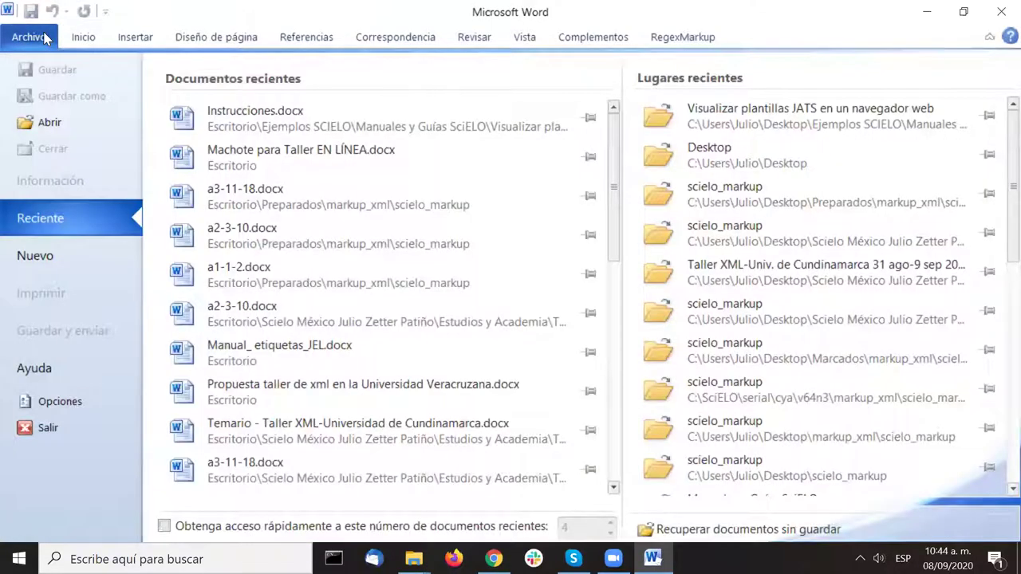
left_click(67, 124)
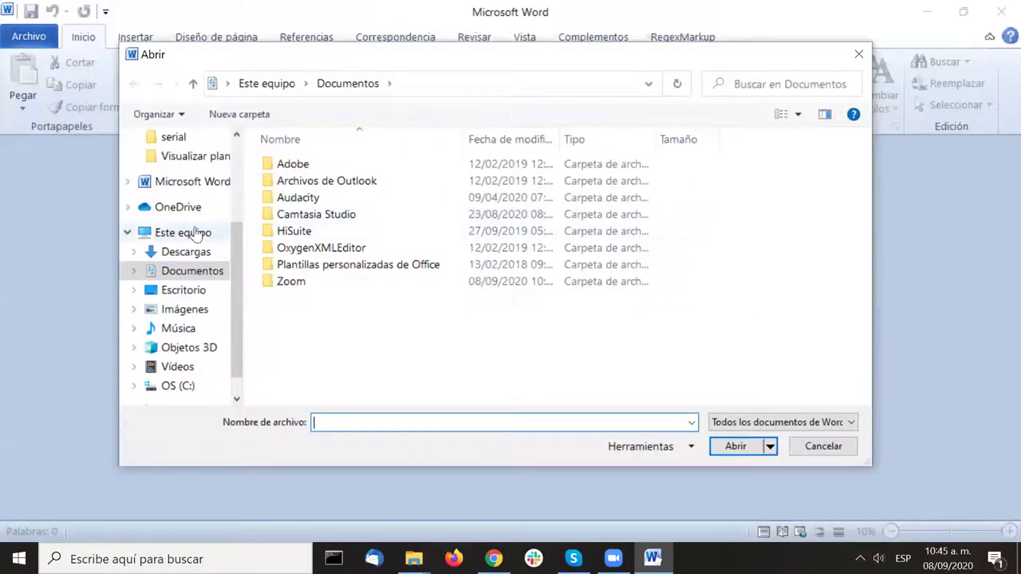
scroll(193, 235, "down", 1)
left_click(185, 272)
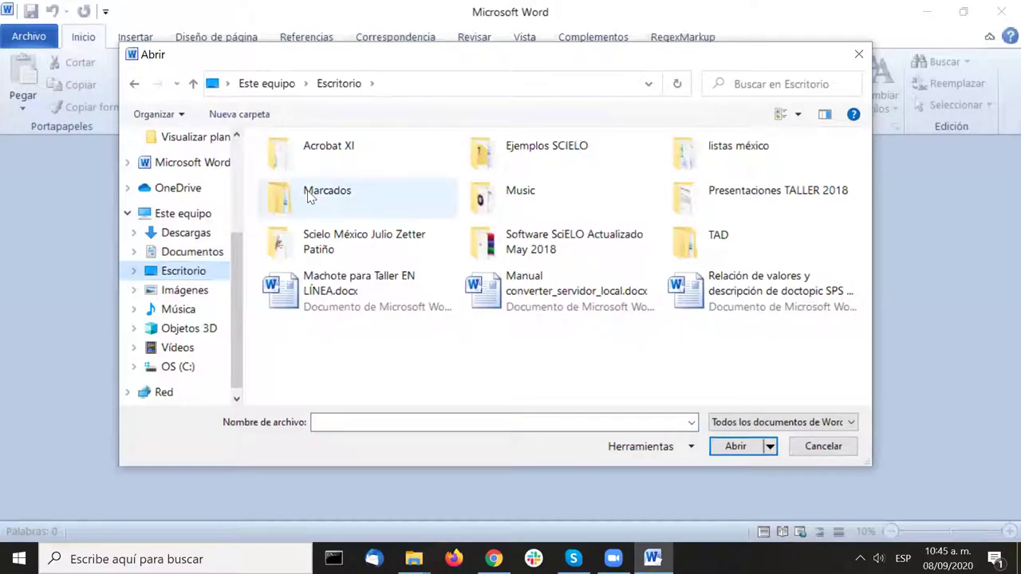
double_click(357, 211)
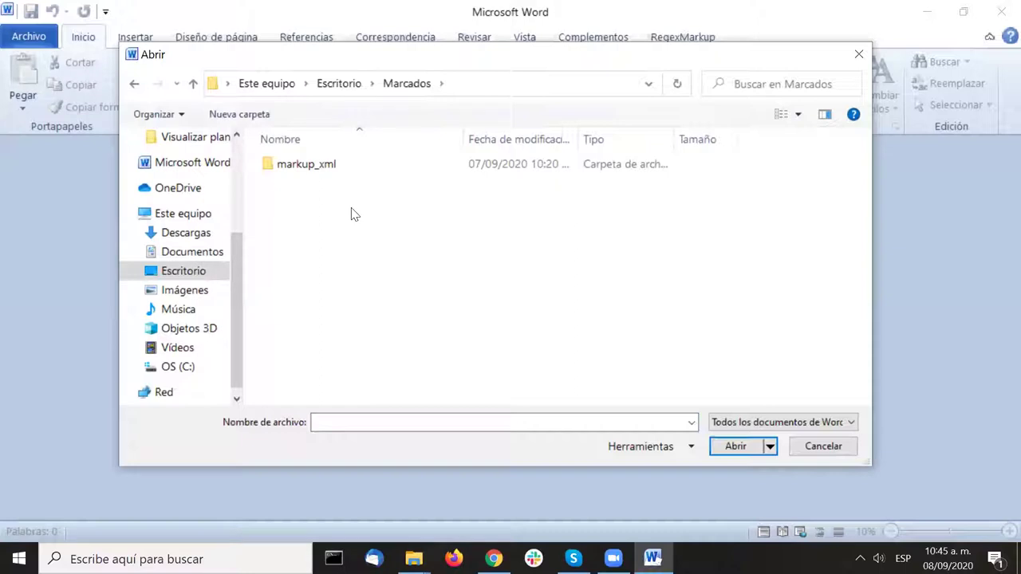
double_click(327, 169)
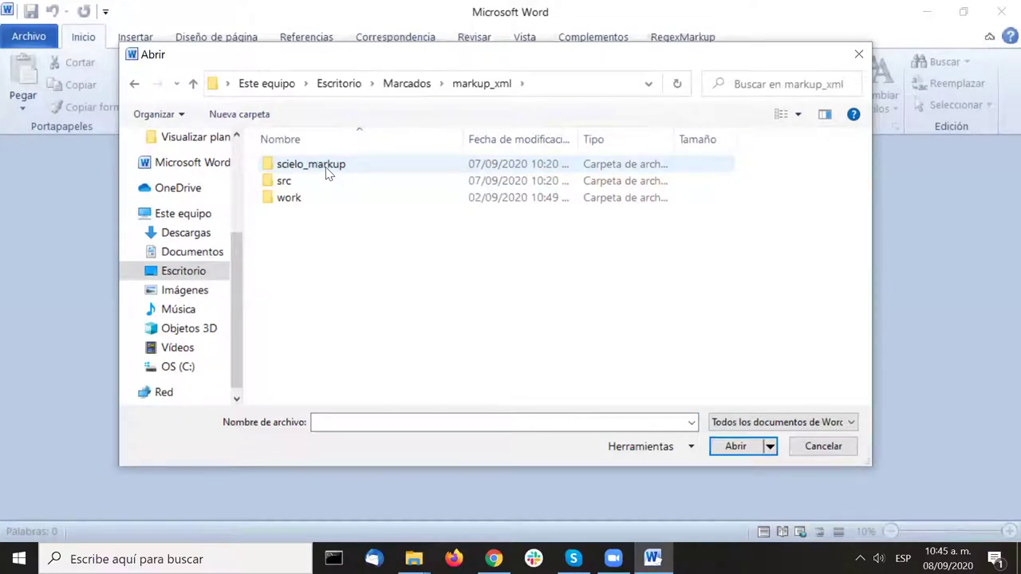
double_click(326, 169)
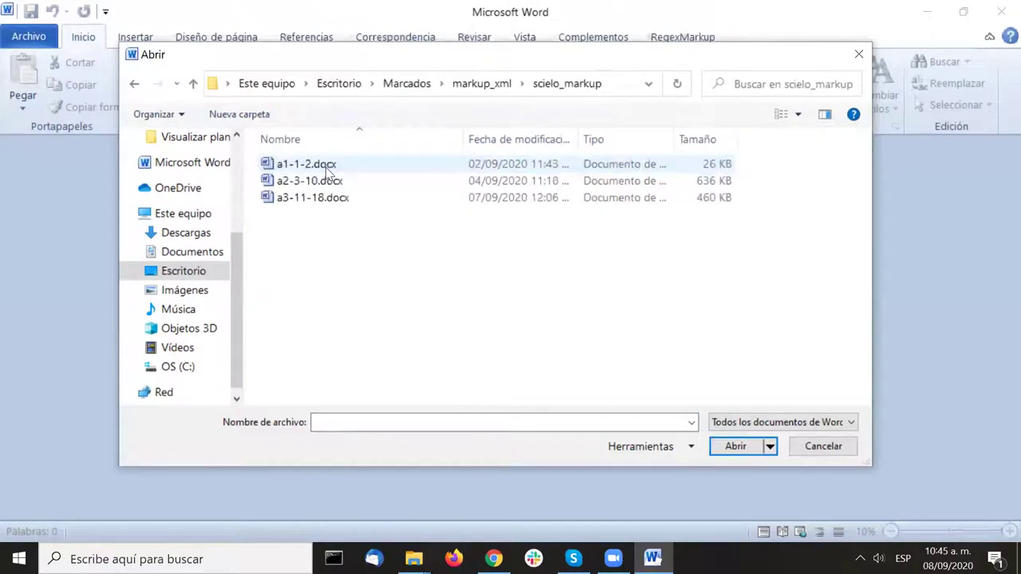
left_click(326, 169)
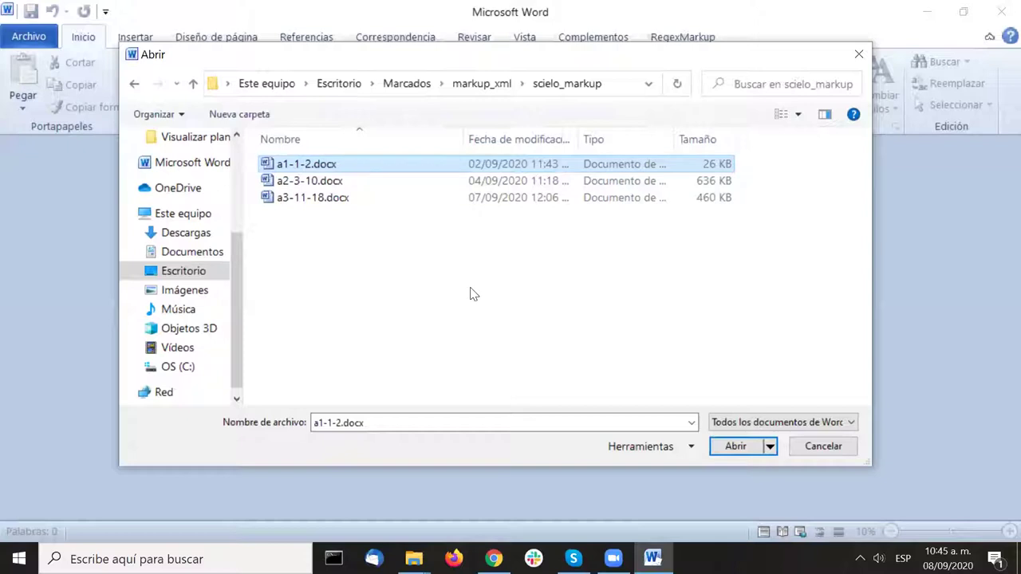
left_click(729, 450)
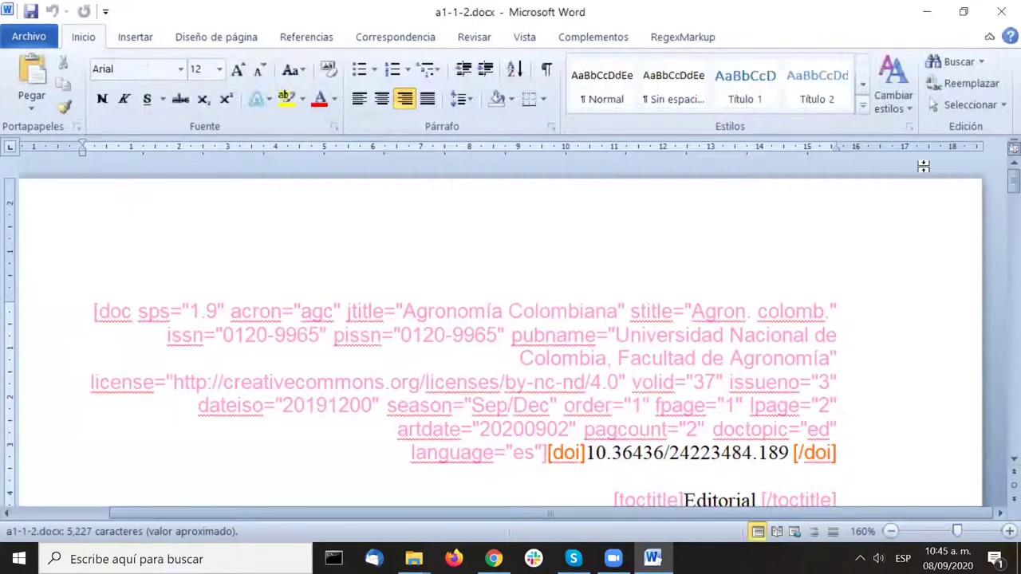
Step: Review the SciELO markup tags throughout a1-1-2.docx, from the doc header down to the body paragraphs, and return to the beginning
scroll(877, 195, "down", 3)
scroll(878, 195, "down", 4)
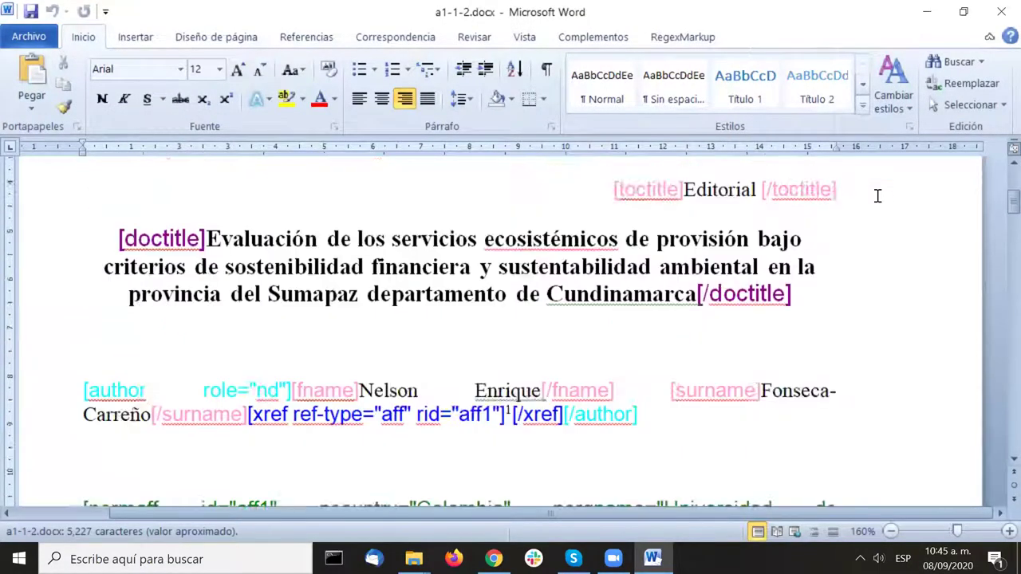
scroll(877, 196, "down", 6)
scroll(878, 195, "down", 8)
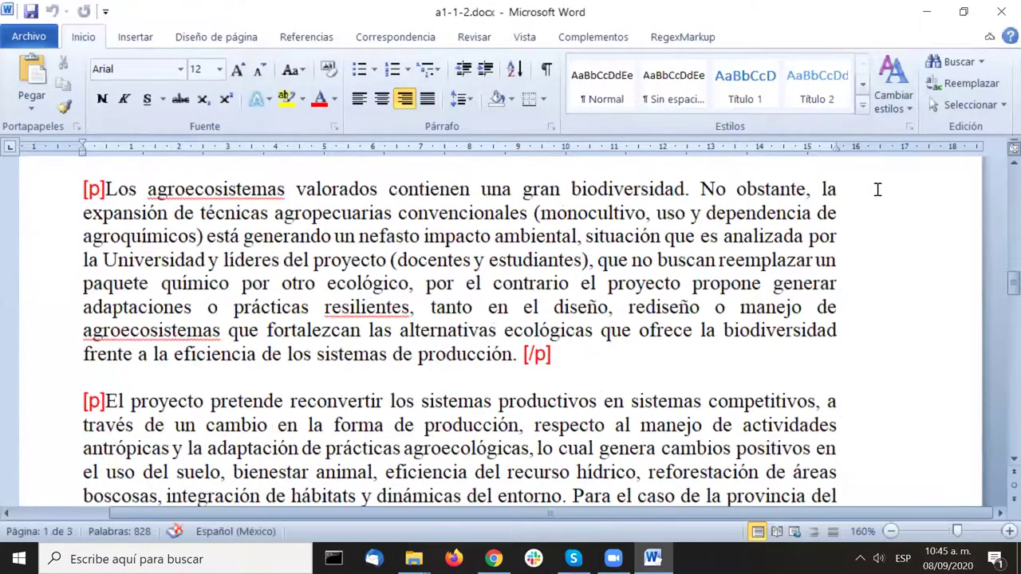
scroll(878, 196, "down", 10)
scroll(878, 192, "up", 18)
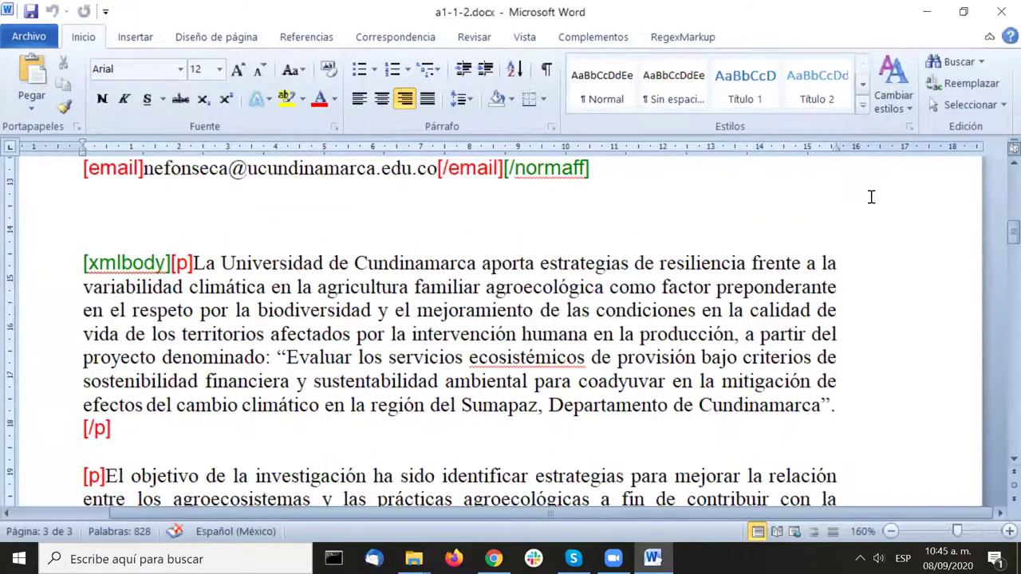
key("ctrl+Home")
scroll(871, 199, "down", 4)
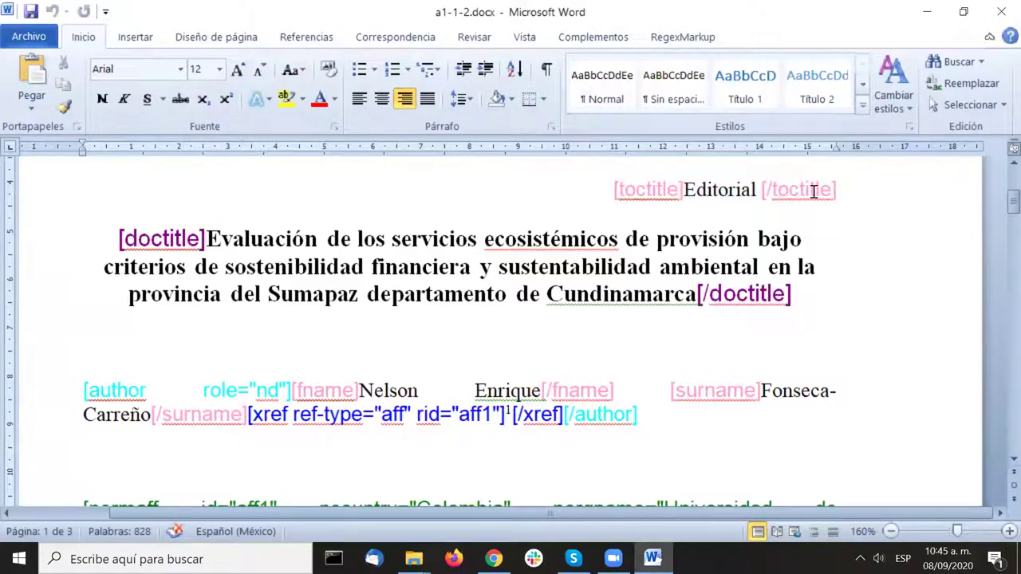
scroll(814, 194, "up", 5)
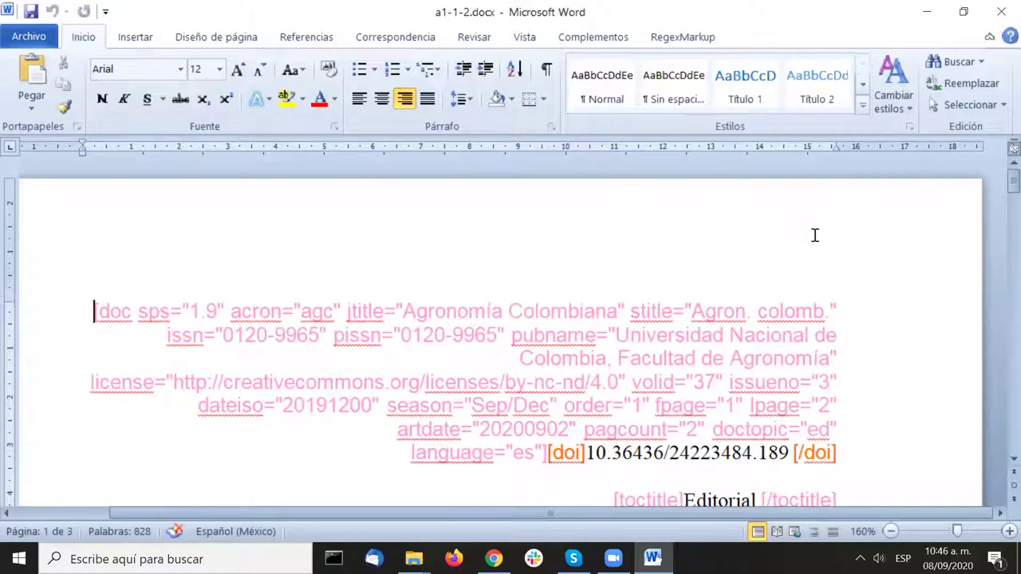
Step: Start the Marcación DTD-SciELO add-in to load the markup tools for a1-1-2.docx
left_click(574, 42)
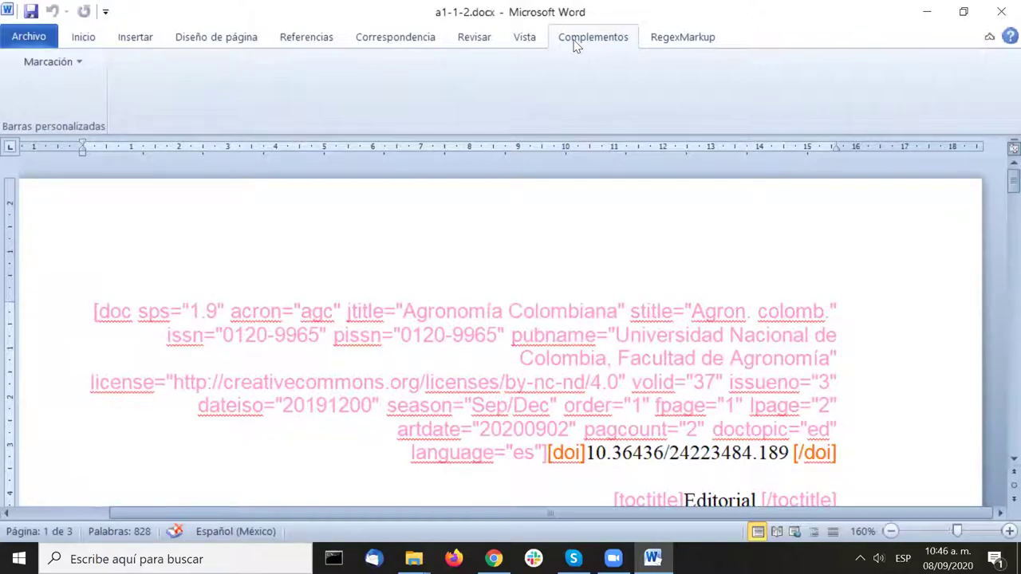
left_click(71, 64)
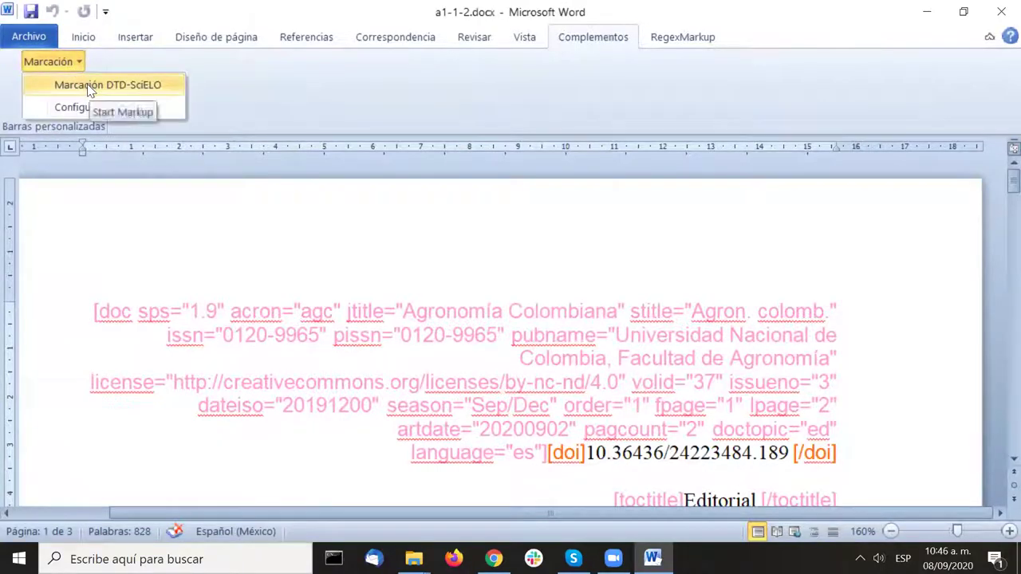
left_click(87, 89)
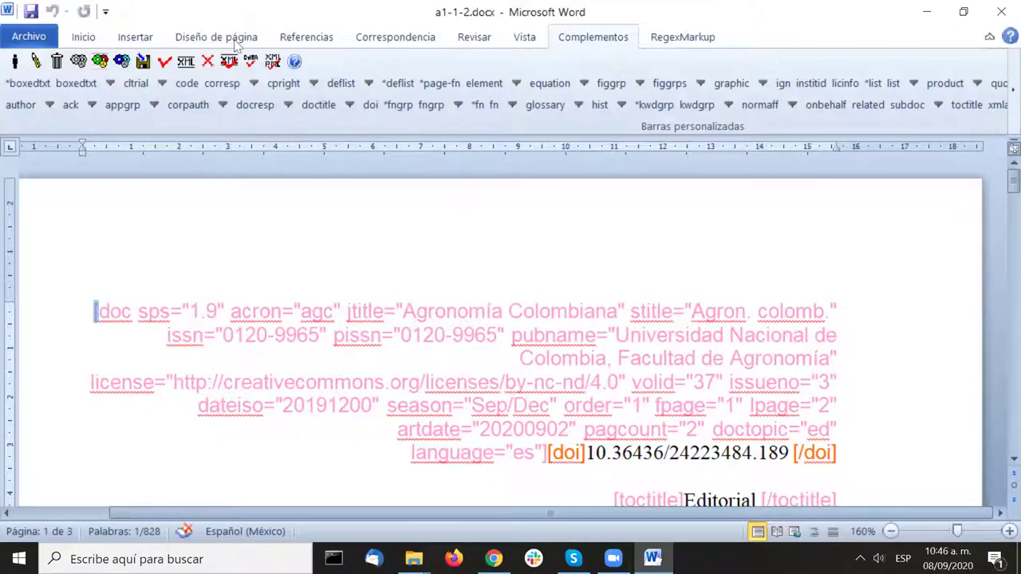
Step: Generate the XML of a1-1-2.docx with the markup add-in's XML tool
left_click(189, 67)
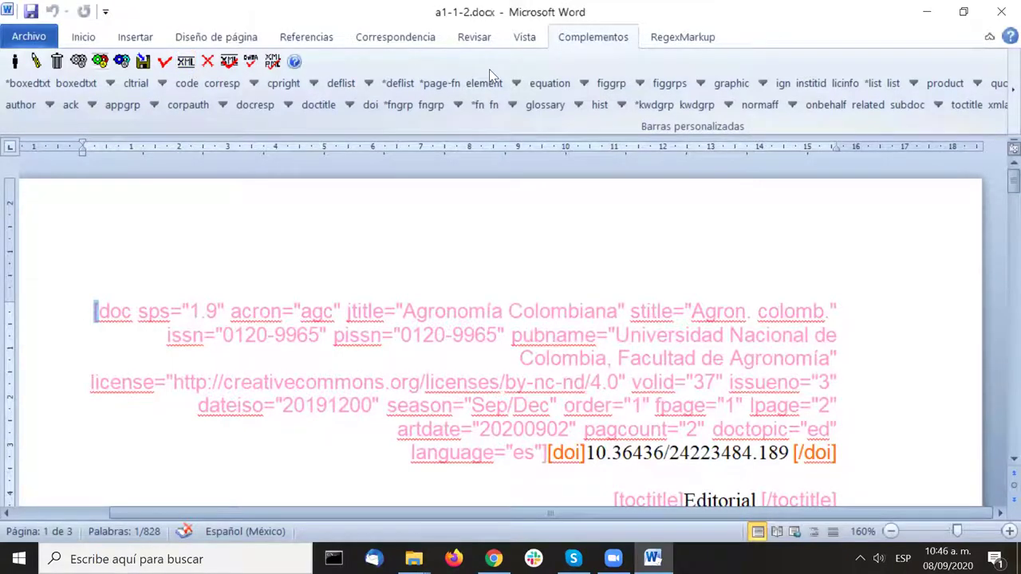
left_click(192, 66)
left_click(190, 68)
left_click(190, 68)
left_click(190, 67)
left_click(190, 68)
left_click(190, 68)
left_click(190, 68)
left_click(190, 68)
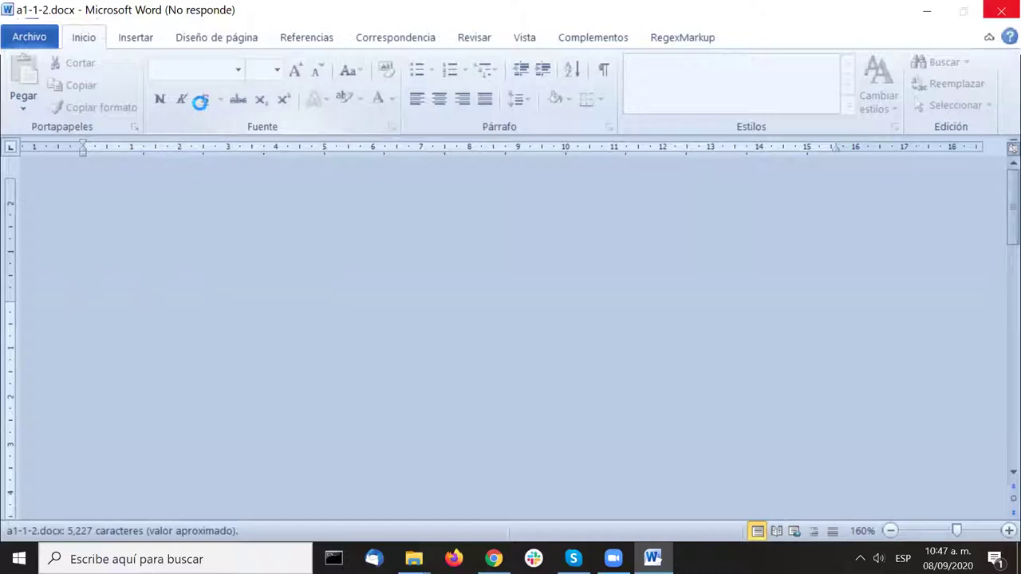
left_click(395, 185)
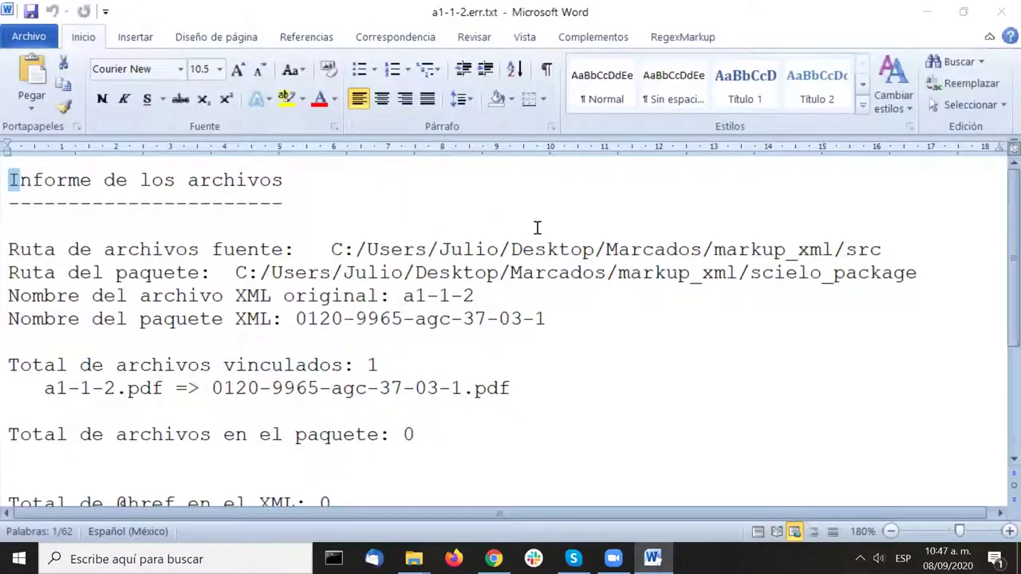
Step: Examine the a1-1-2.err.txt report for the source and package paths, linked files and DTD errors
left_click(714, 250)
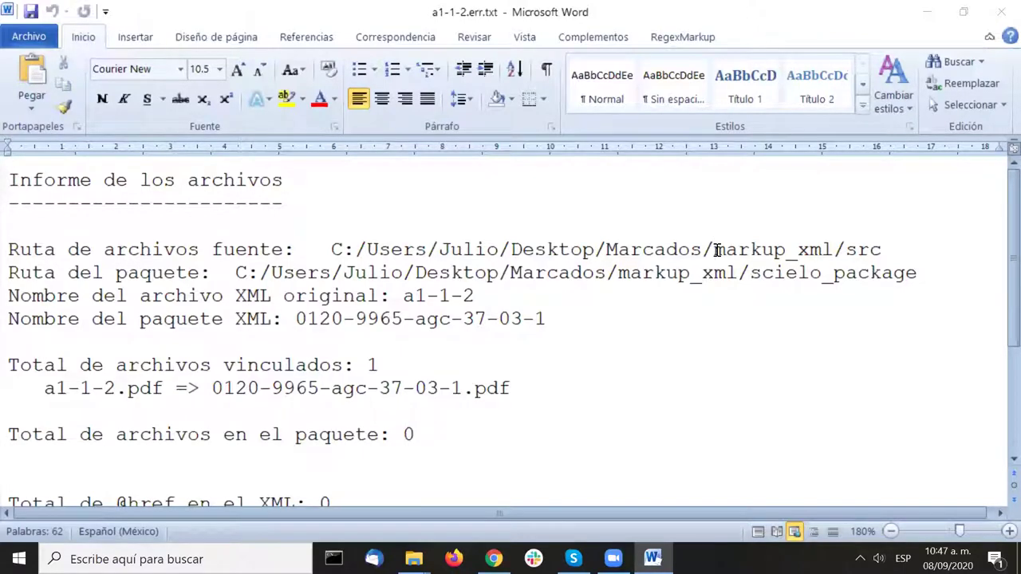
scroll(716, 250, "down", 2)
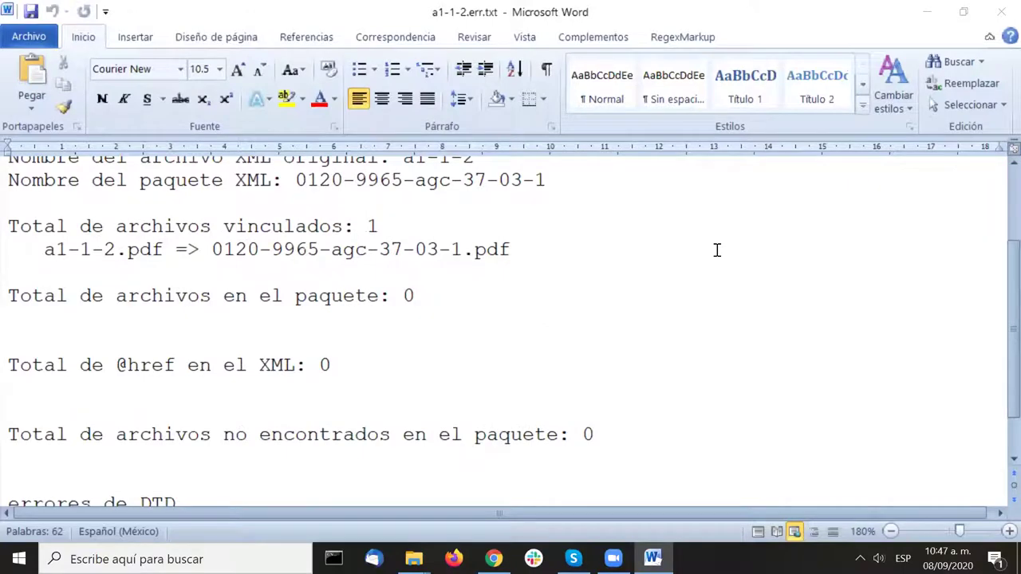
scroll(716, 250, "up", 2)
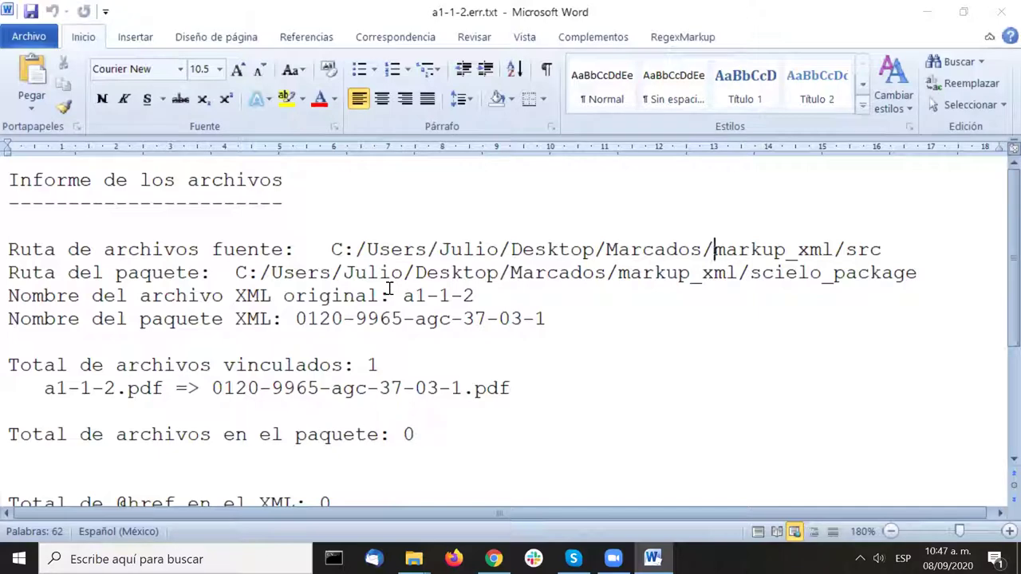
Step: Reread the report from the file information down to the DTD errors section and return to its beginning
scroll(390, 289, "down", 3)
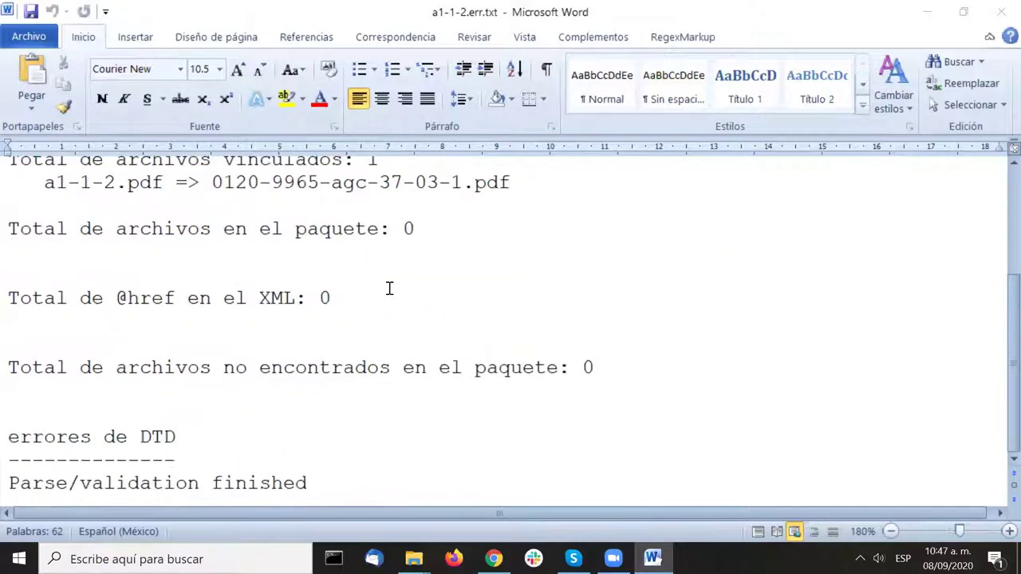
scroll(389, 289, "up", 3)
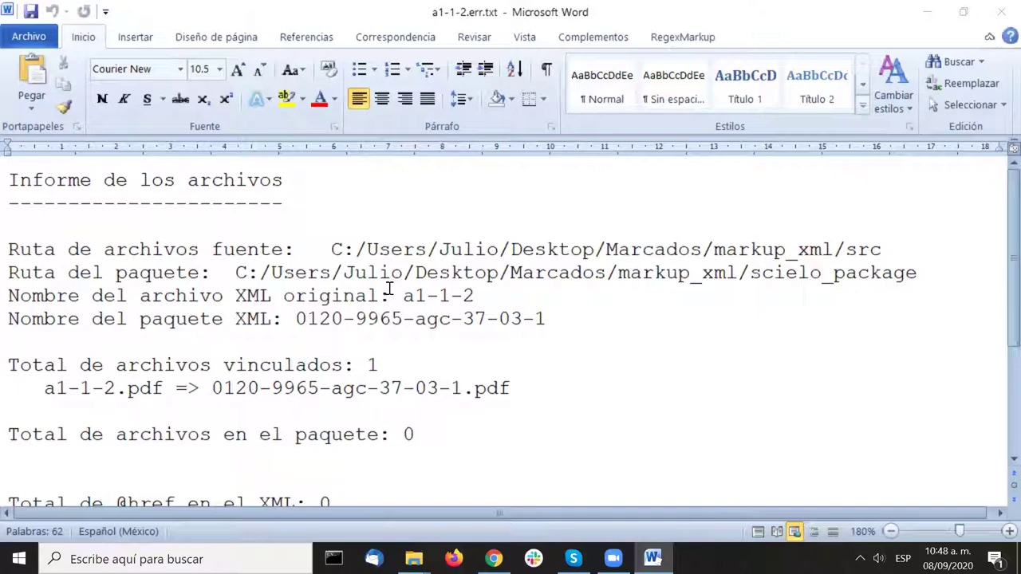
left_click(67, 218)
scroll(66, 218, "down", 3)
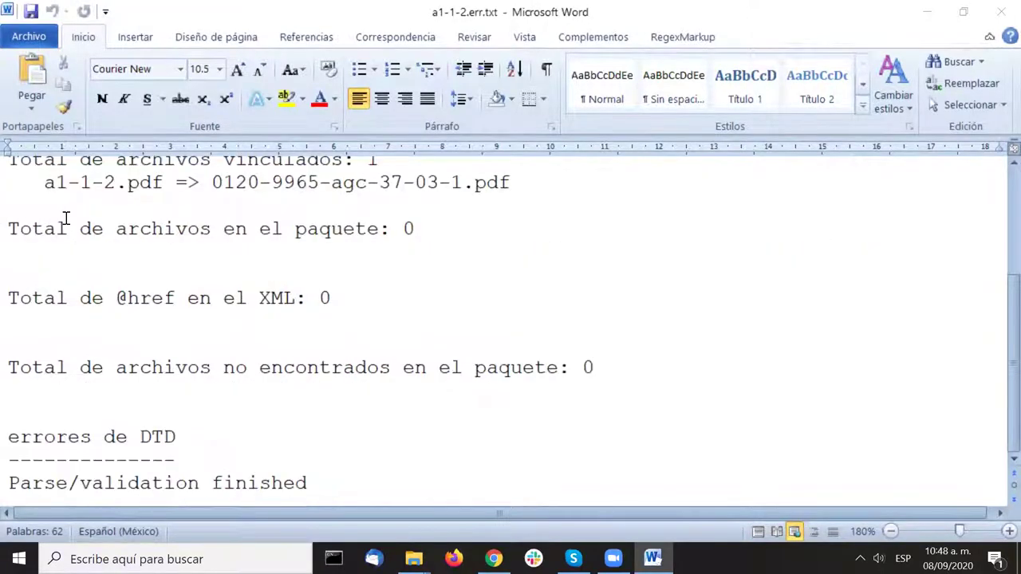
scroll(66, 218, "up", 3)
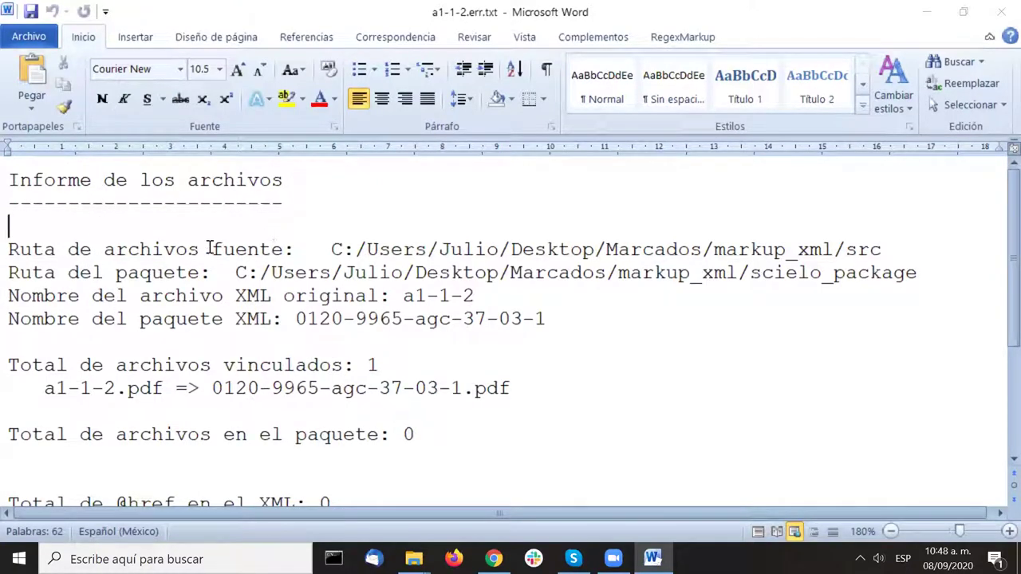
left_click(10, 250)
scroll(580, 296, "down", 3)
scroll(579, 295, "up", 3)
scroll(269, 249, "down", 3)
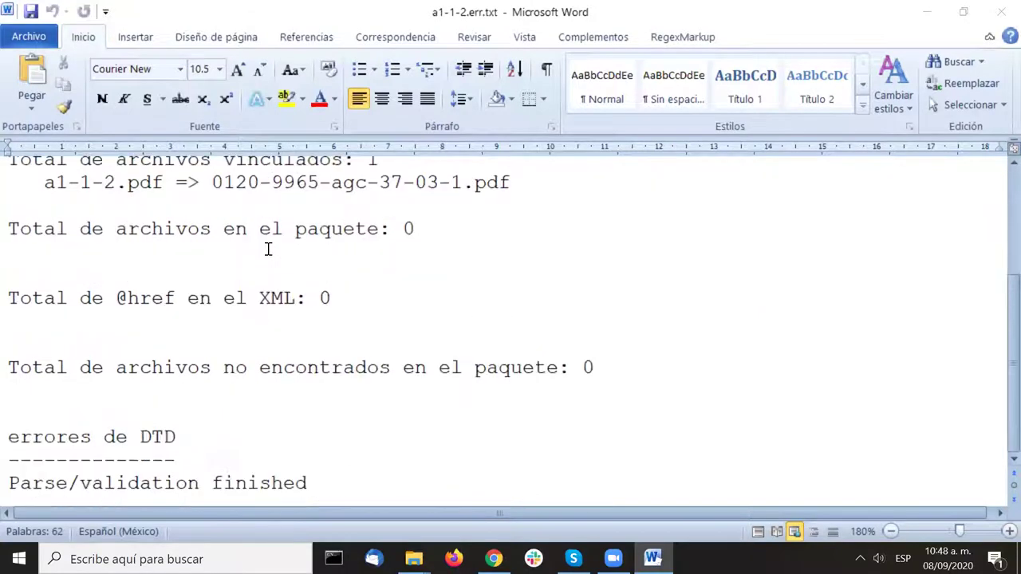
scroll(268, 249, "up", 3)
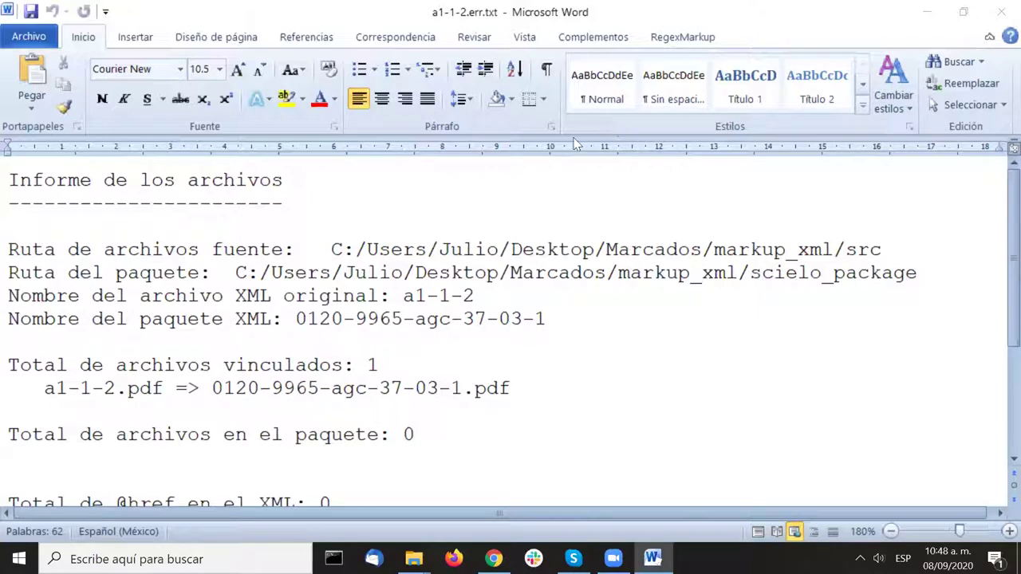
Step: Highlight the src folder in the report's source files path and the scielo_package folder in its package path
left_click_drag(332, 251, 876, 250)
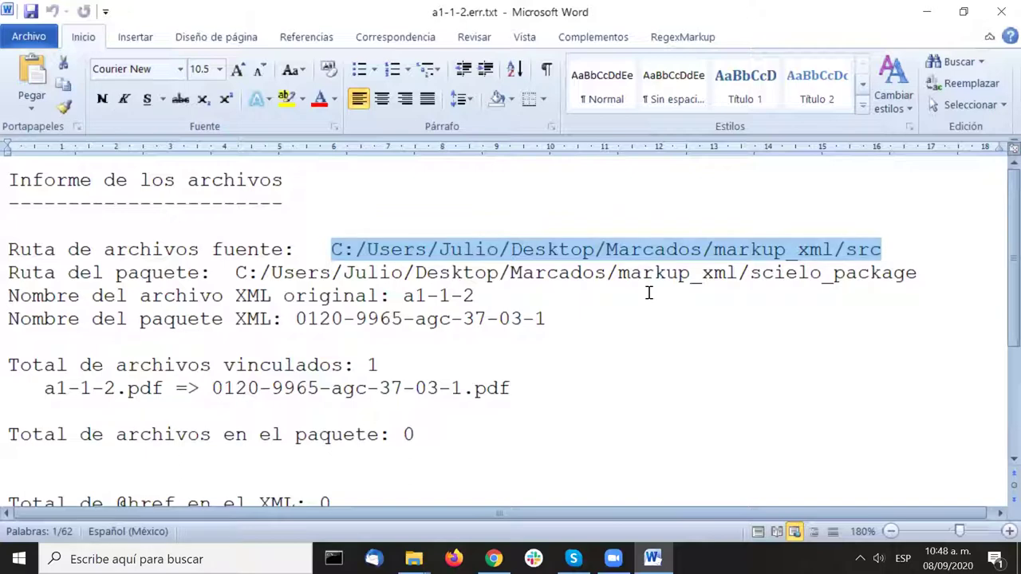
double_click(863, 252)
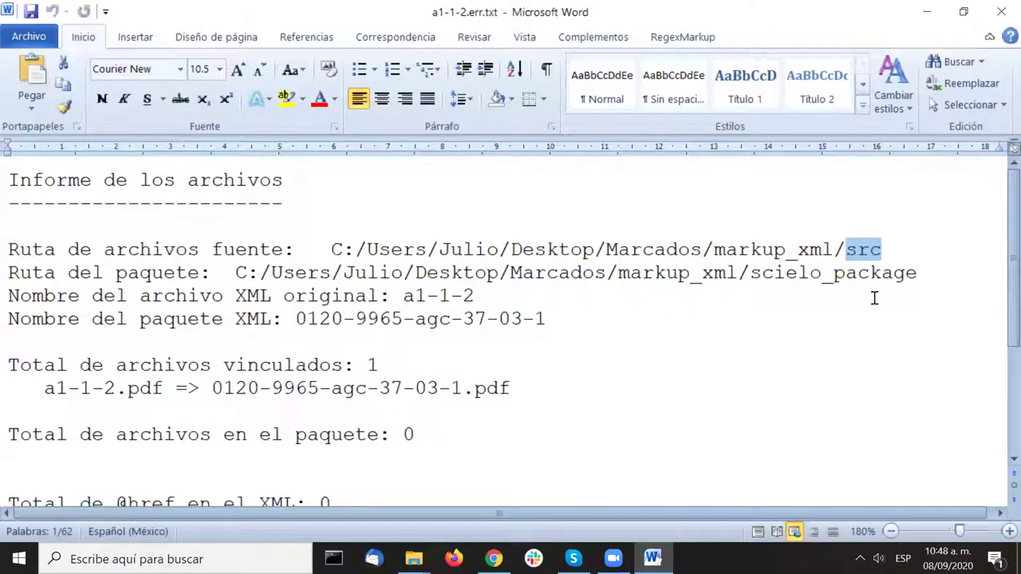
scroll(874, 298, "down", 1)
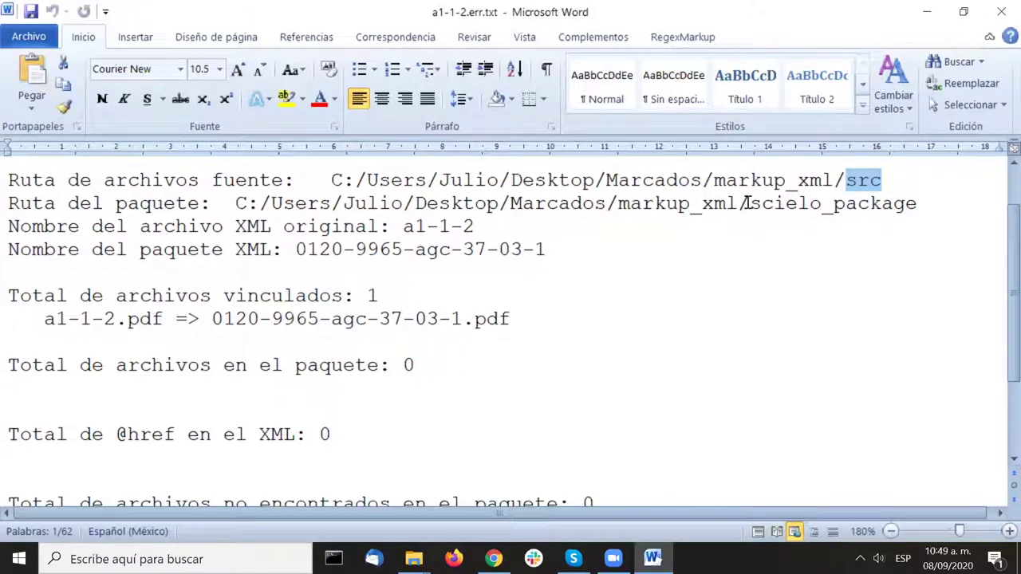
left_click_drag(343, 204, 735, 203)
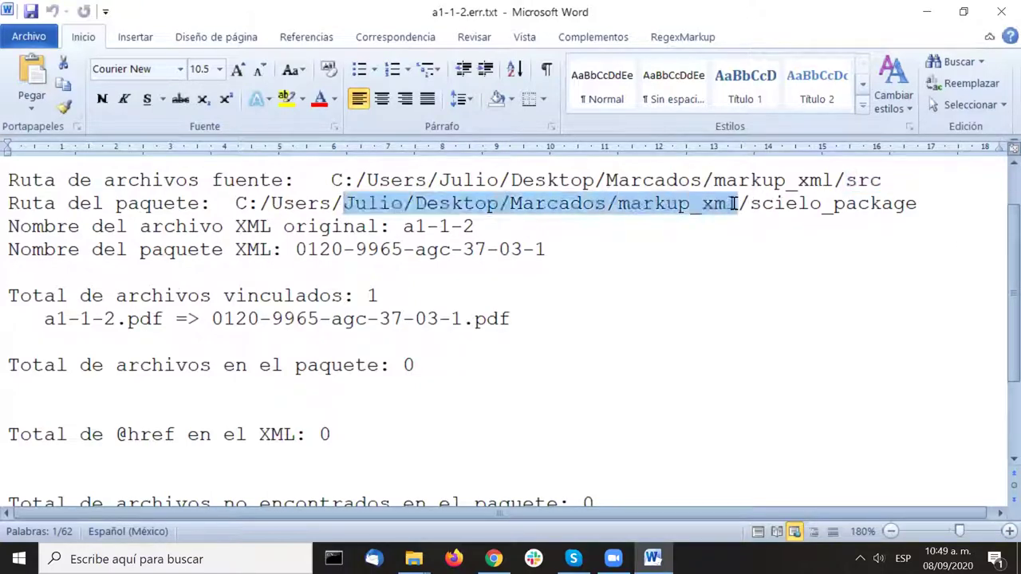
left_click(643, 204)
left_click_drag(618, 204, 917, 205)
left_click(750, 205)
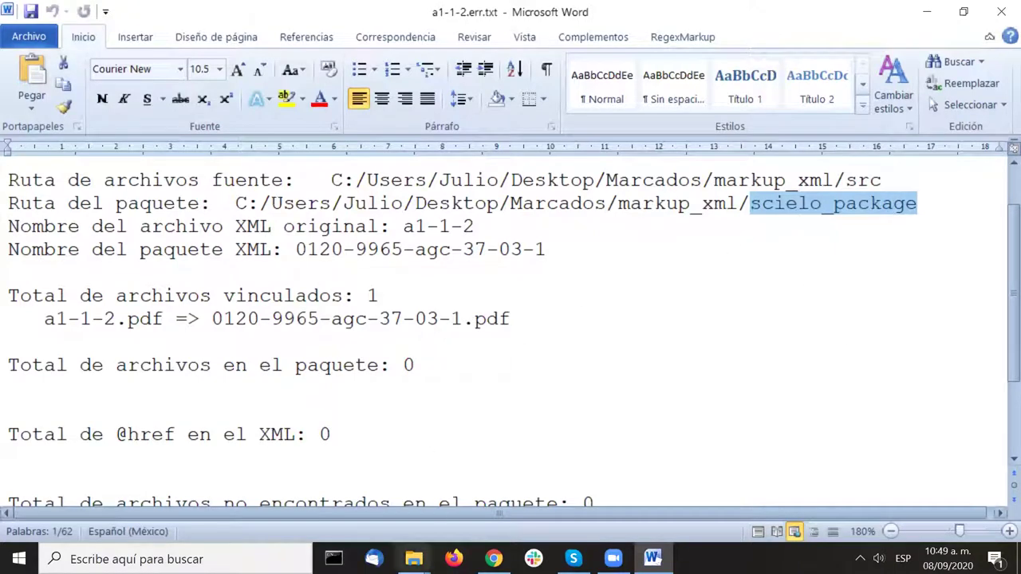
Step: Switch to the markup_xml folder in File Explorer, then enlarge and reposition its window to show all folder details
left_click(413, 558)
left_click(400, 441)
left_click(437, 487)
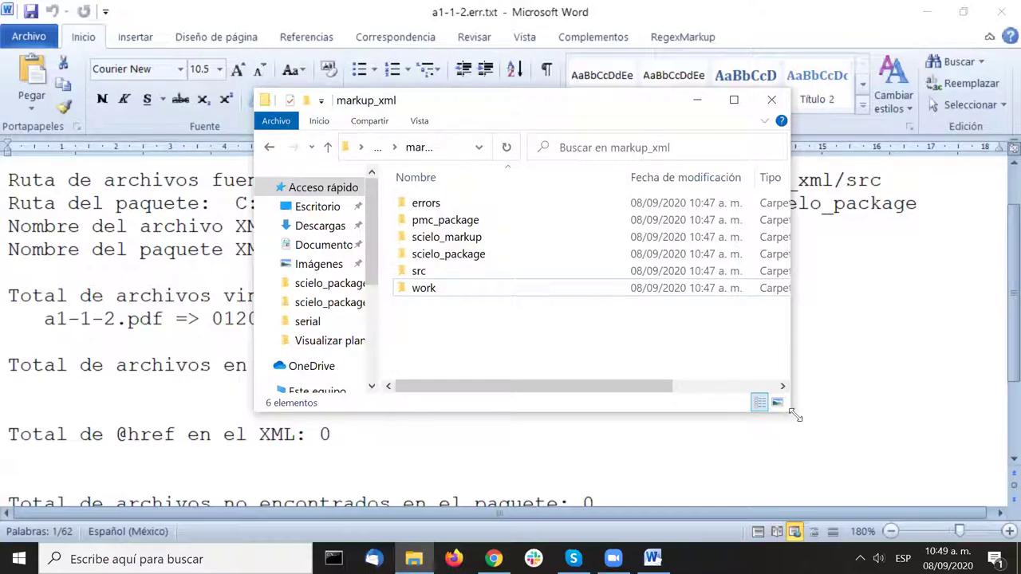
left_click_drag(796, 414, 985, 476)
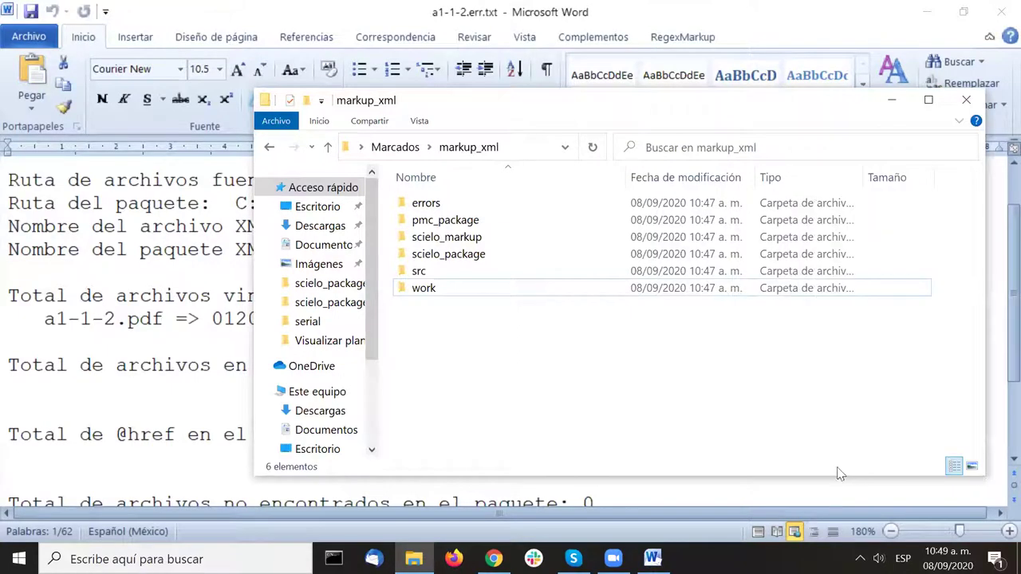
left_click_drag(666, 104, 579, 87)
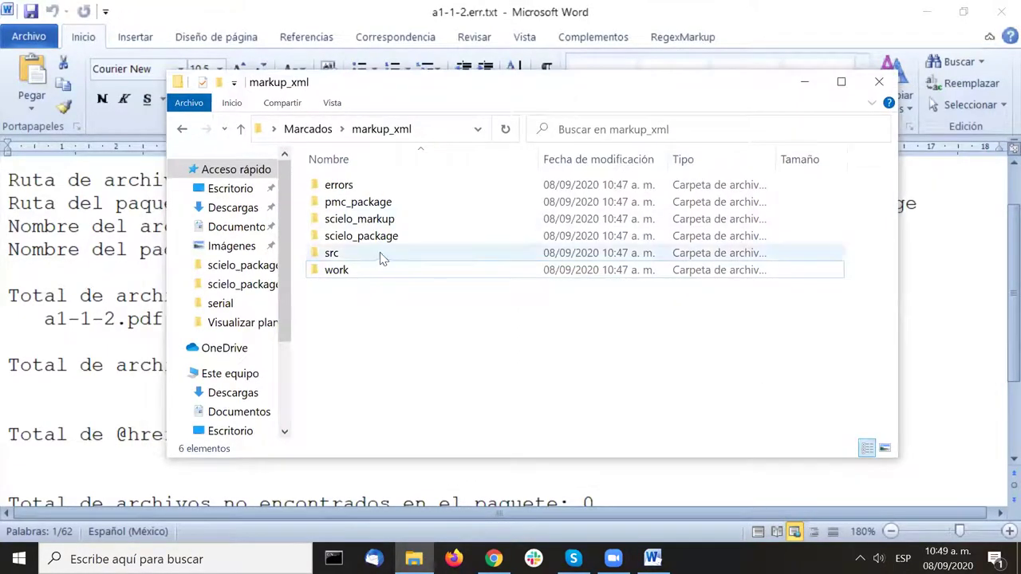
Step: Point out the errors and pmc_package folders, and open the scielo_package folder
left_click(390, 187)
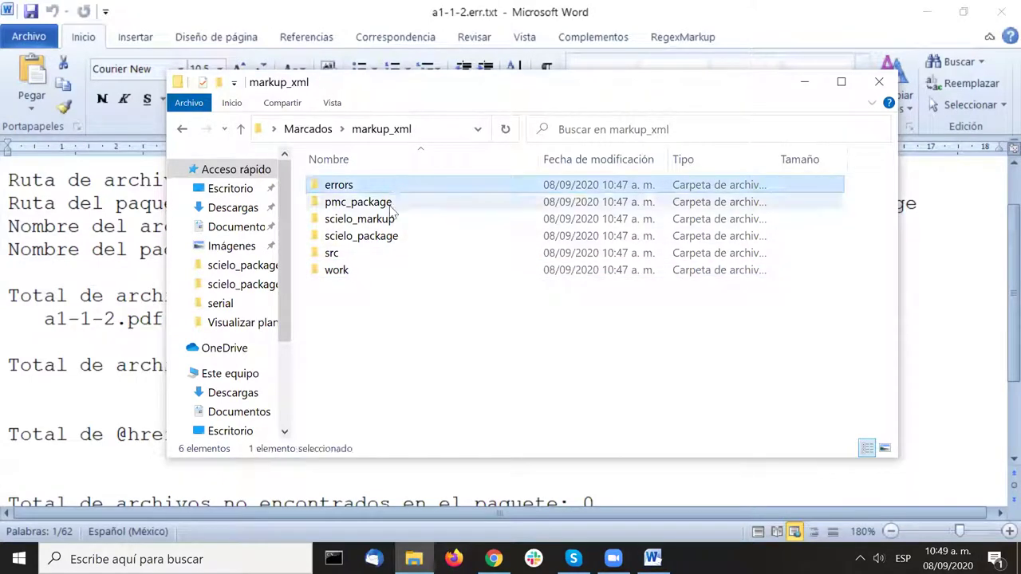
left_click(393, 207)
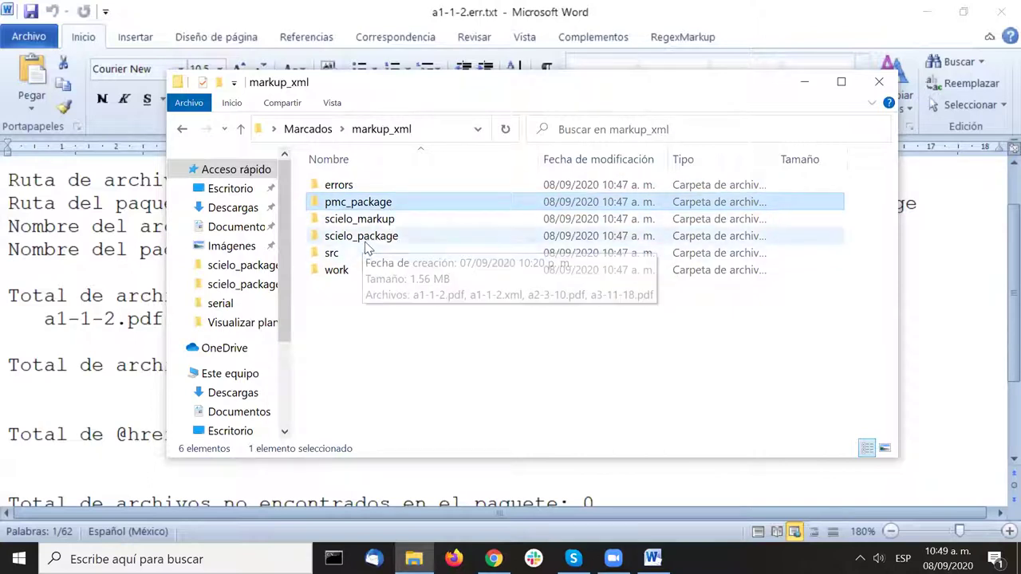
left_click(377, 244)
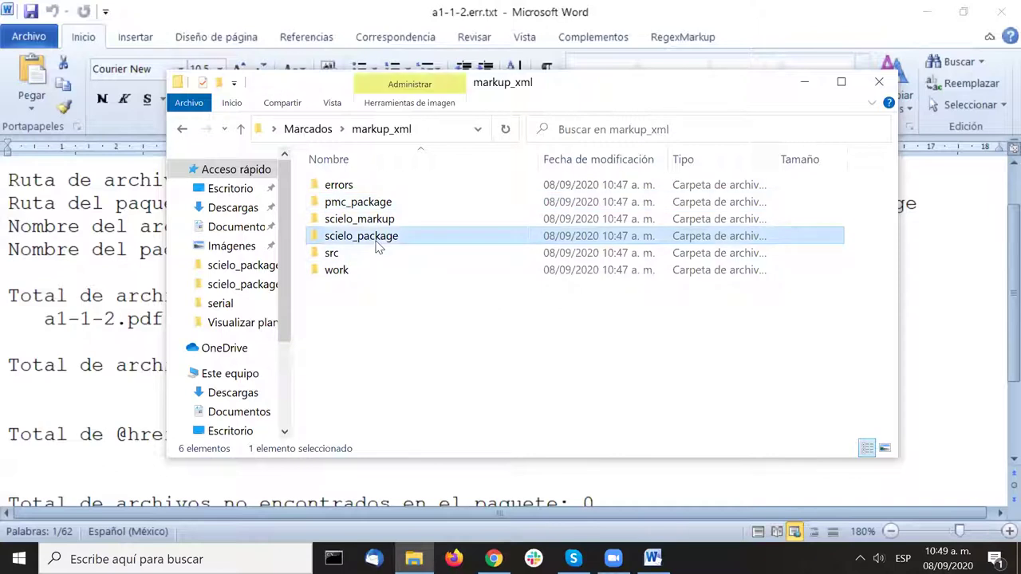
double_click(377, 244)
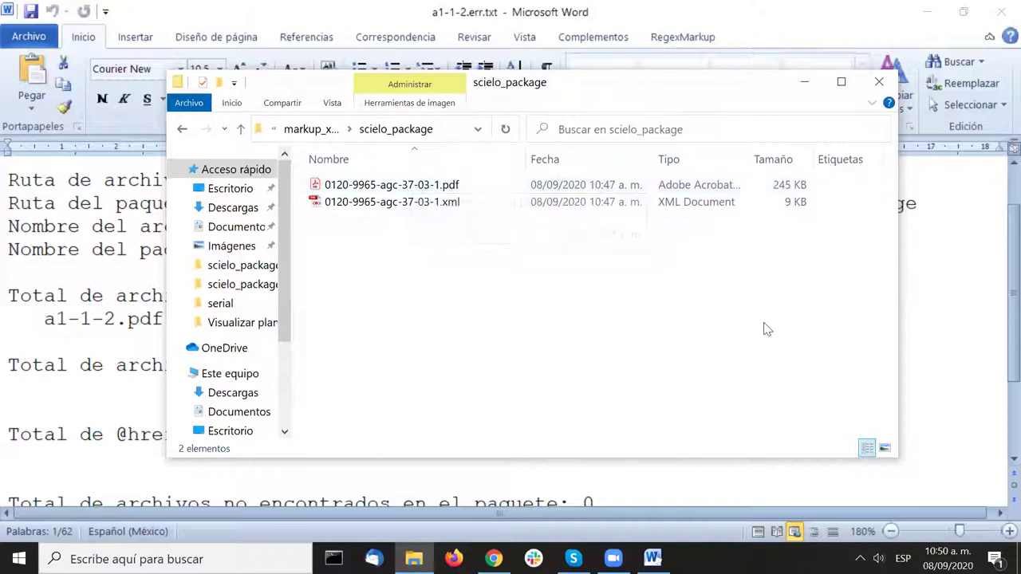
Step: Examine the PDF's file name part by part, highlighting 0120-9965, agc, 37, 03 and 1 in turn
left_click(368, 187)
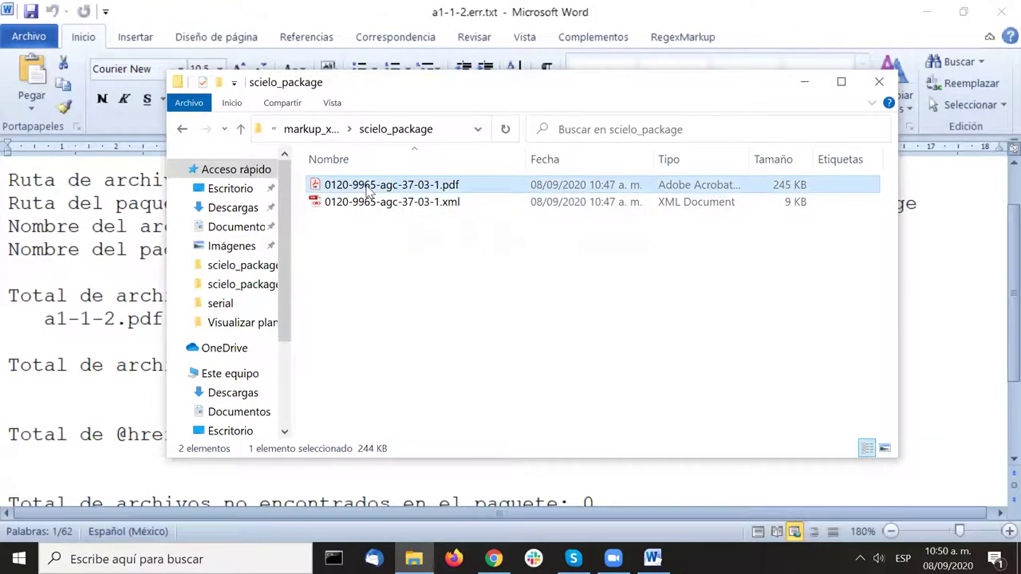
left_click(369, 187)
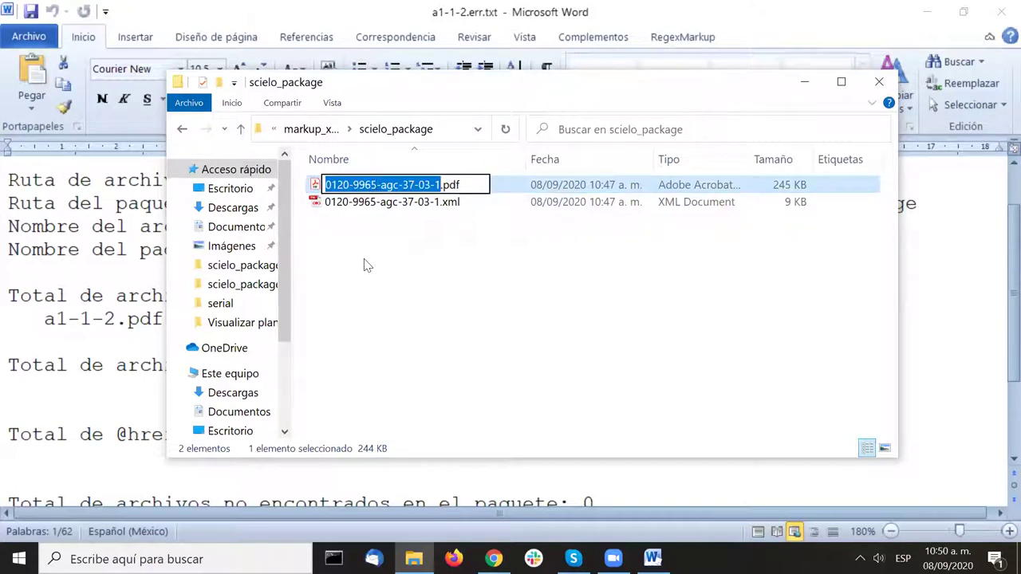
left_click_drag(376, 184, 322, 185)
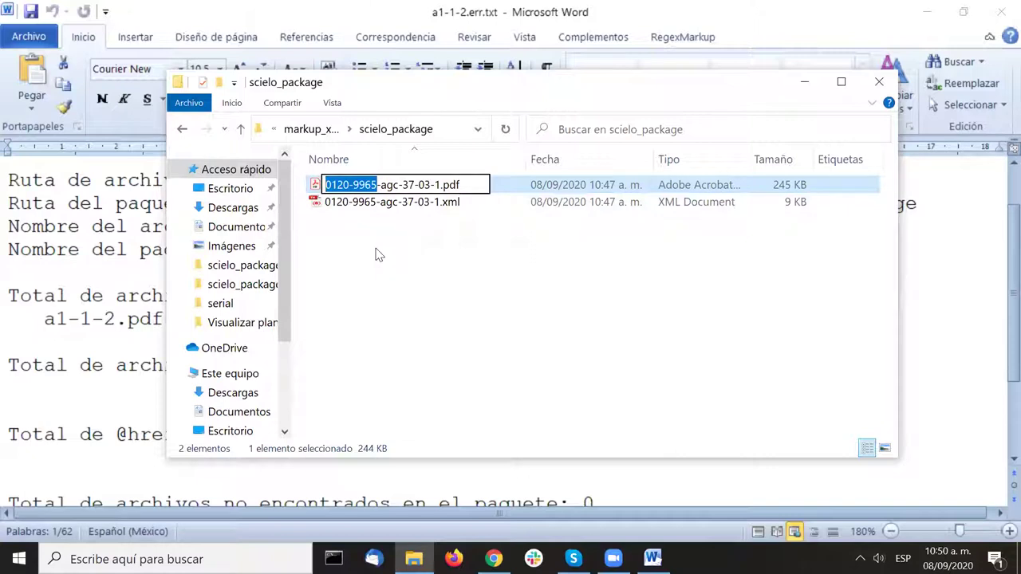
double_click(388, 184)
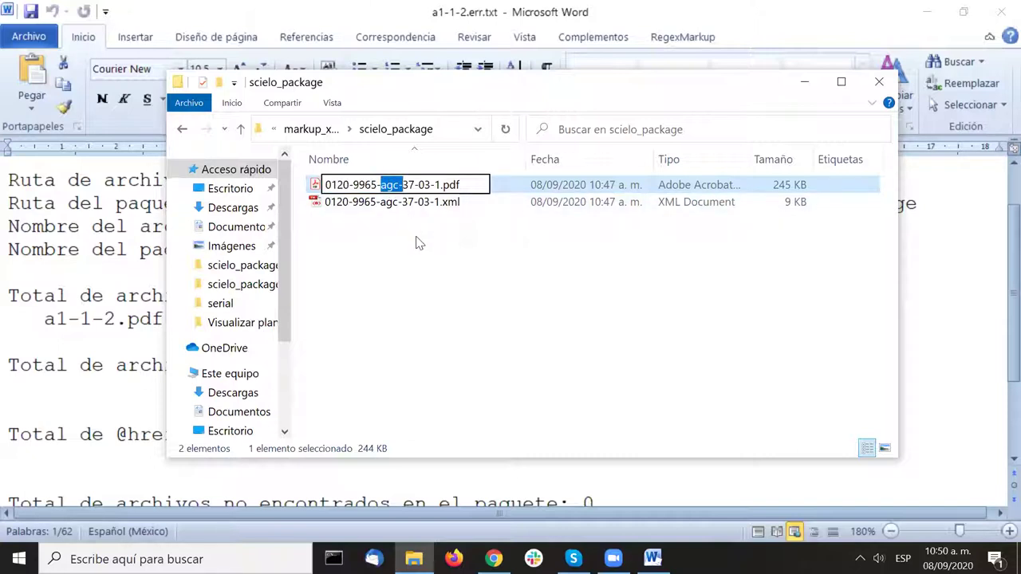
key("shift+Left")
double_click(409, 185)
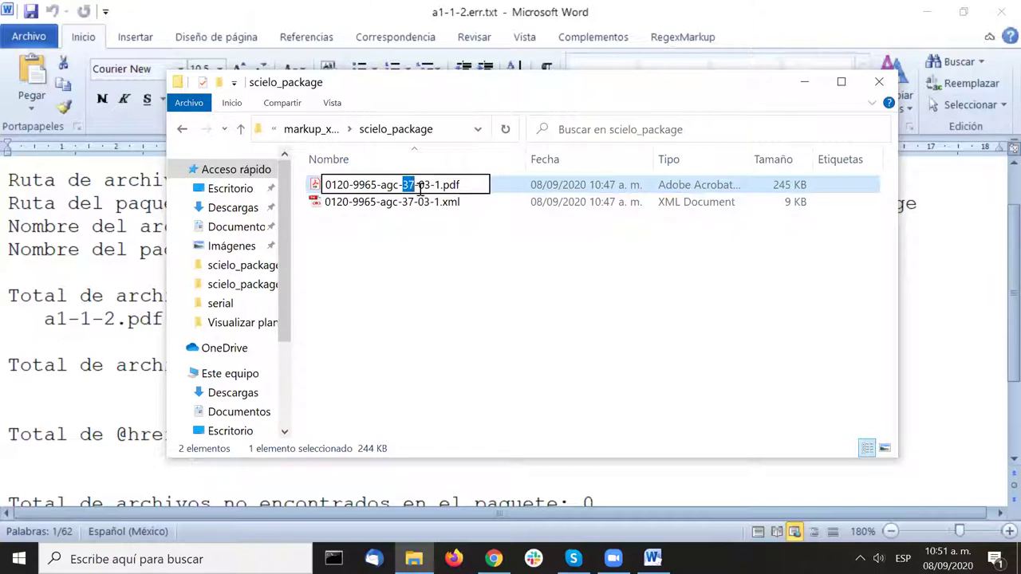
double_click(423, 185)
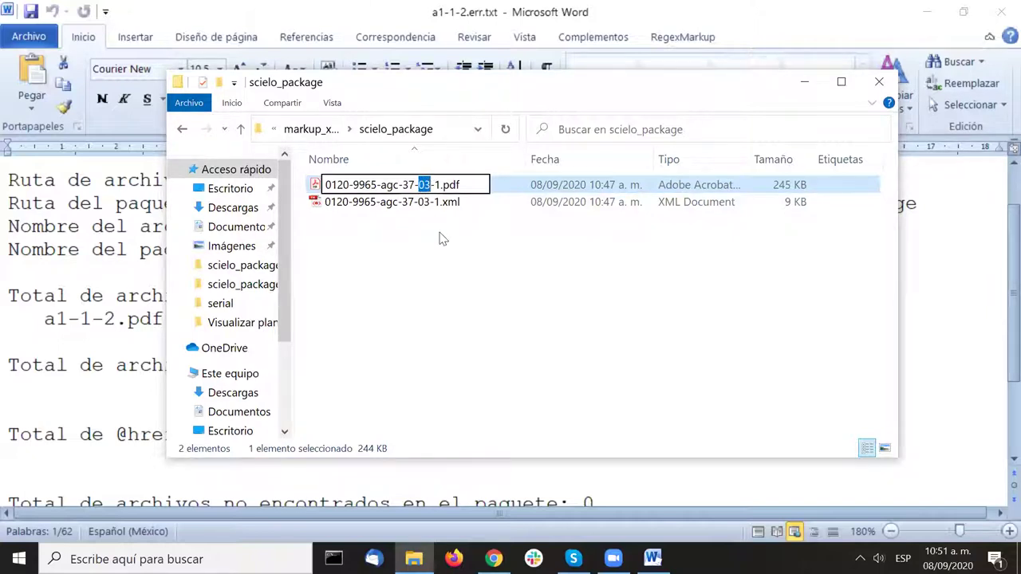
key("Right")
key("Right")
key("shift+Right")
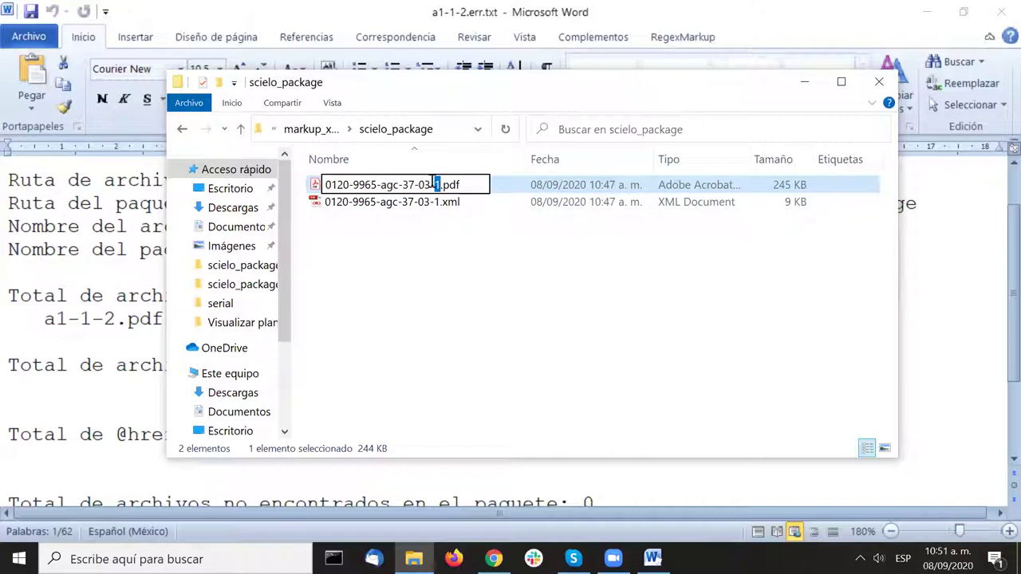
left_click_drag(431, 182, 282, 182)
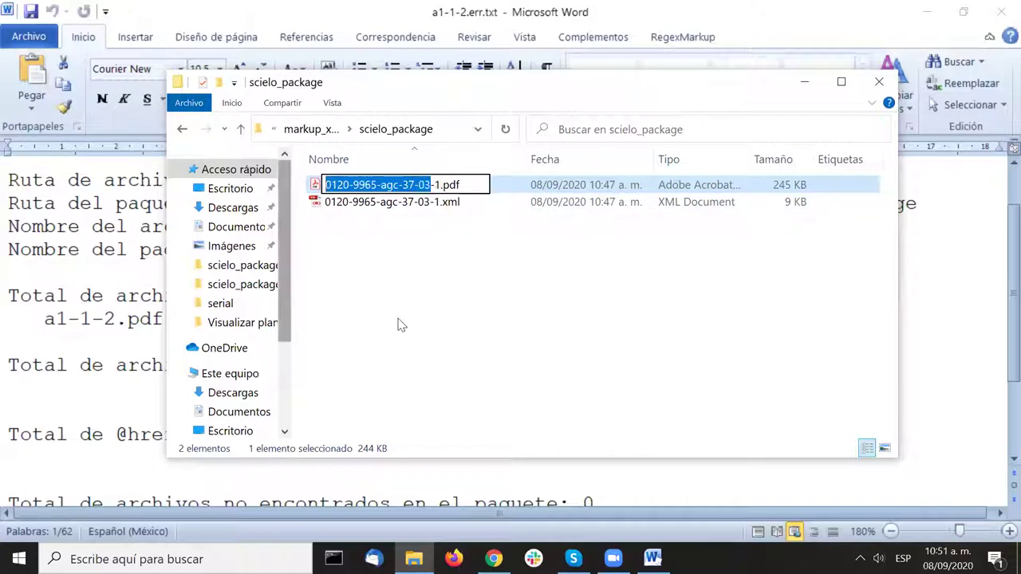
left_click(434, 184)
key("shift+Right")
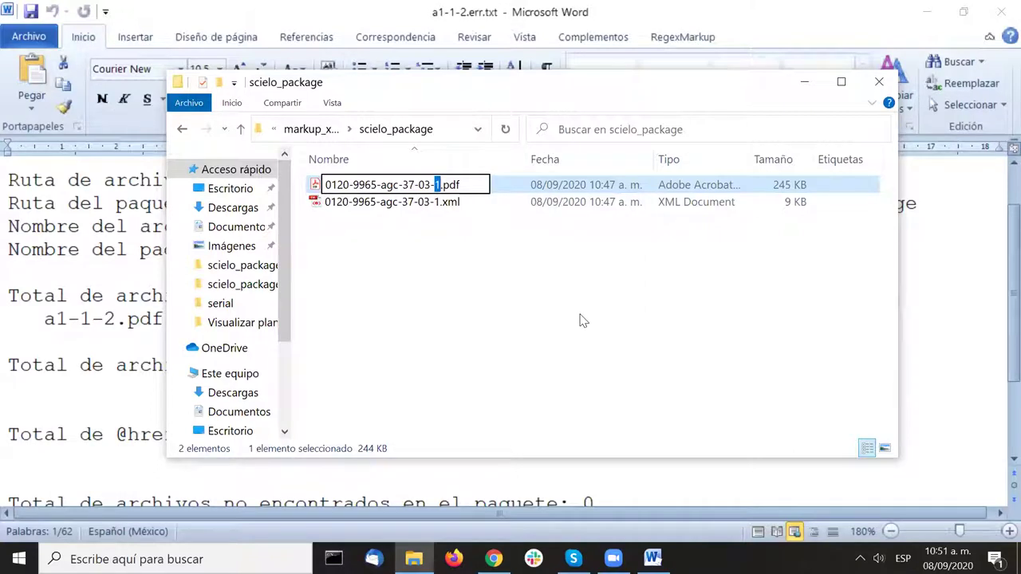
key("Return")
left_click(581, 319)
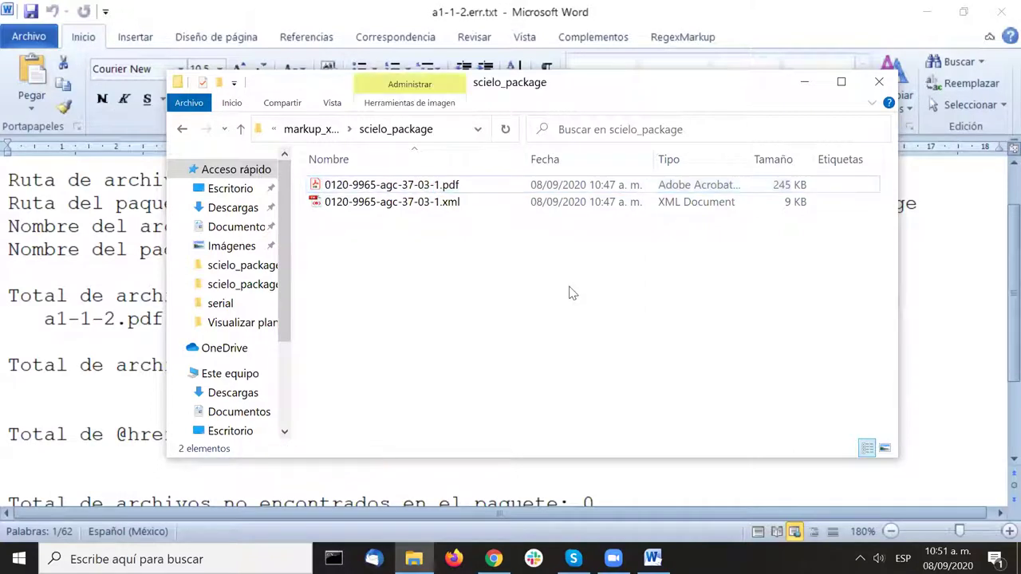
Step: Return to the a1-1-2.err.txt report in Word and highlight the original XML file name and the XML package name
left_click(329, 67)
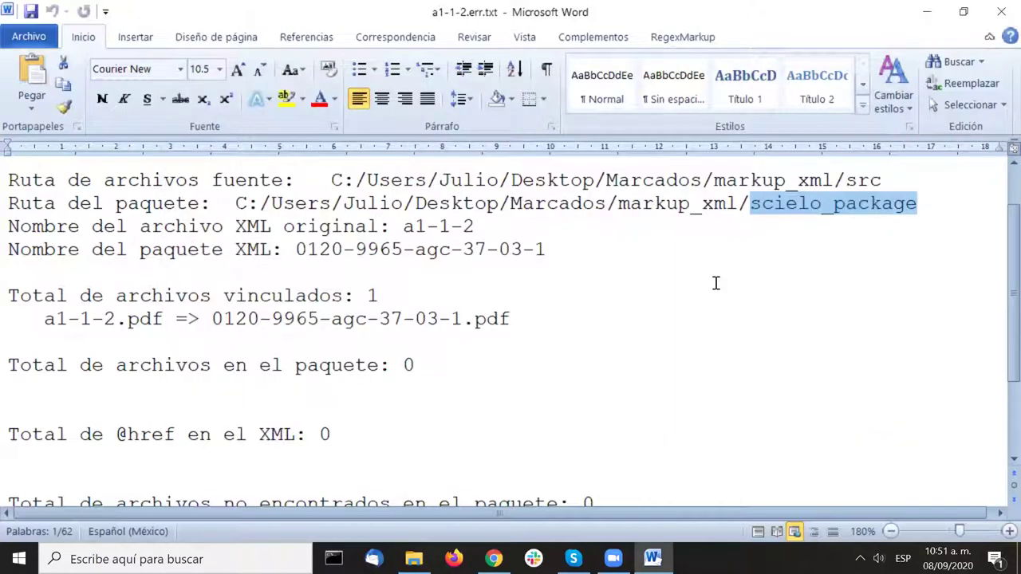
scroll(607, 192, "down", 1)
scroll(607, 193, "up", 1)
left_click_drag(405, 226, 476, 226)
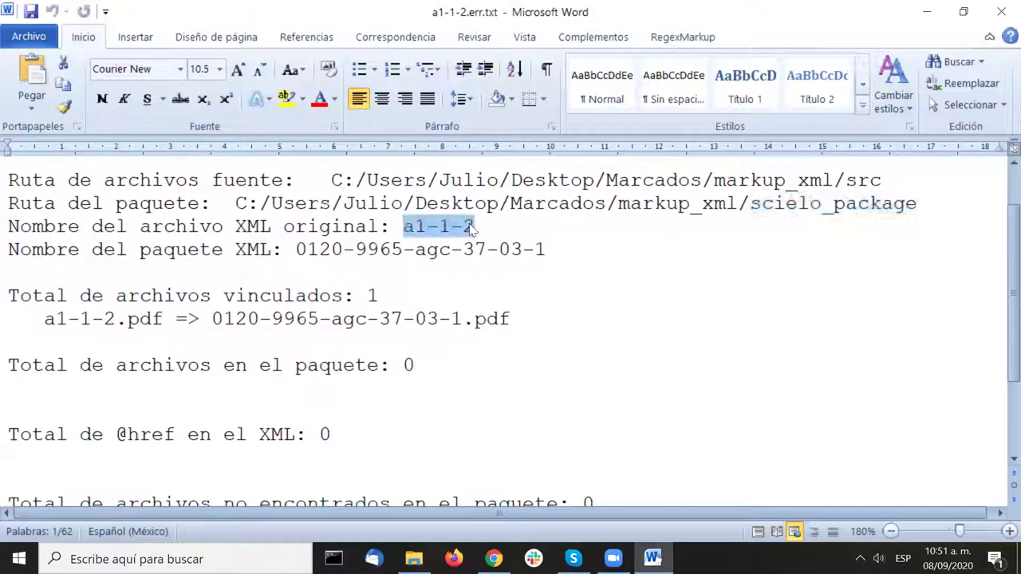
left_click(295, 250)
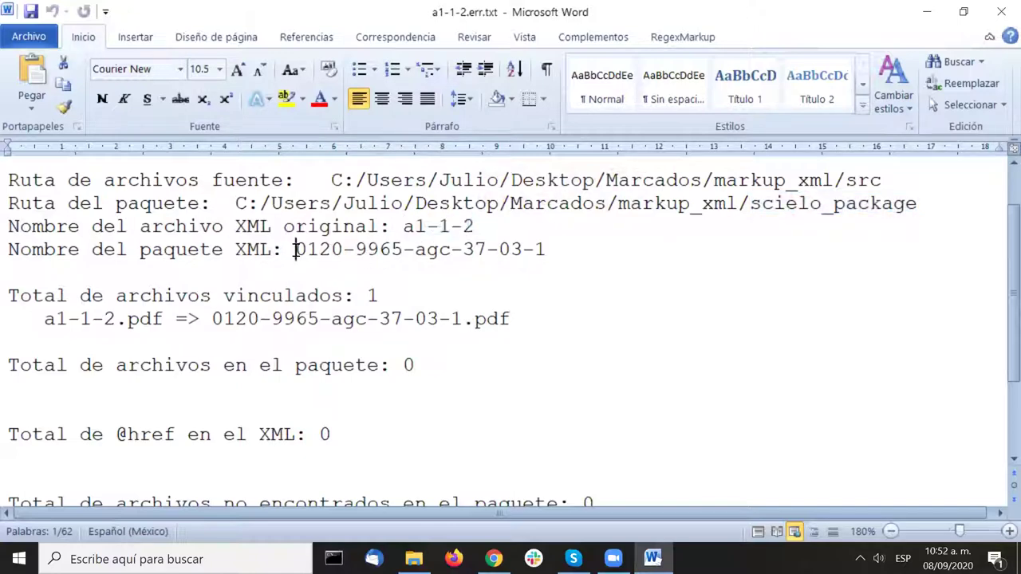
left_click_drag(295, 250, 547, 250)
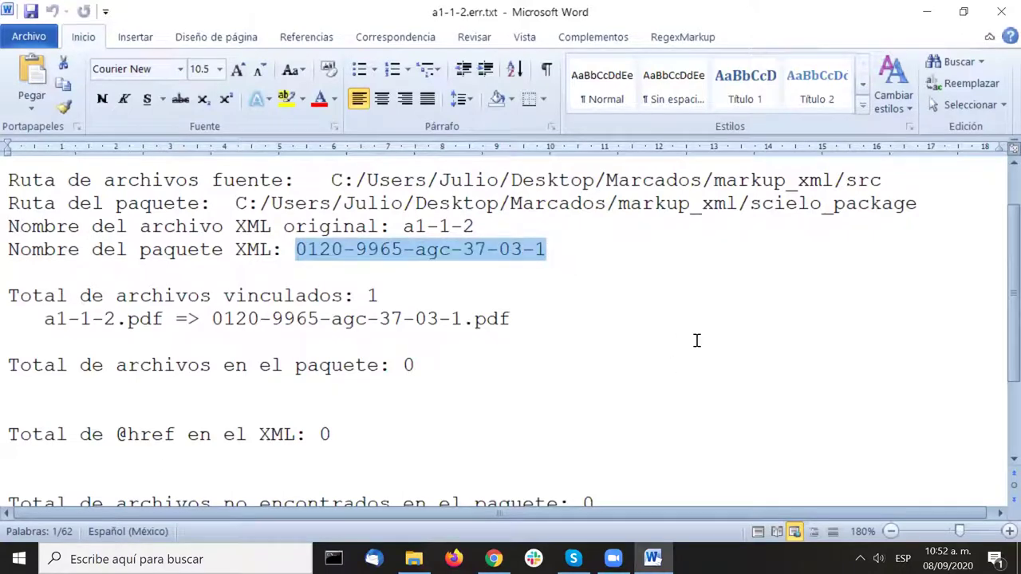
Step: Highlight the package PDF name under the linked files and check the remaining file totals and DTD errors section
scroll(696, 341, "down", 1)
scroll(696, 340, "up", 1)
scroll(252, 223, "down", 1)
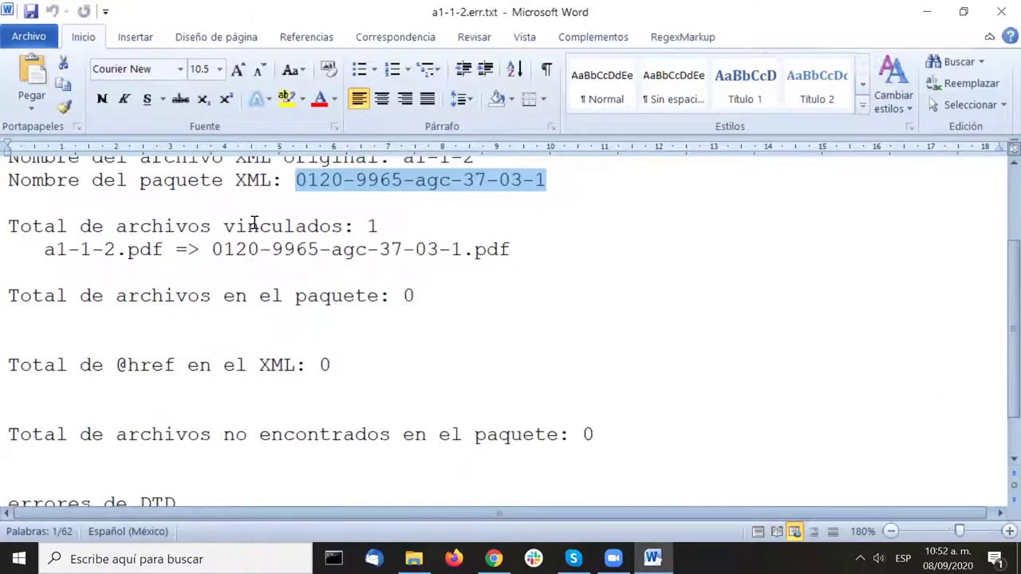
left_click(211, 249)
left_click_drag(211, 249, 504, 259)
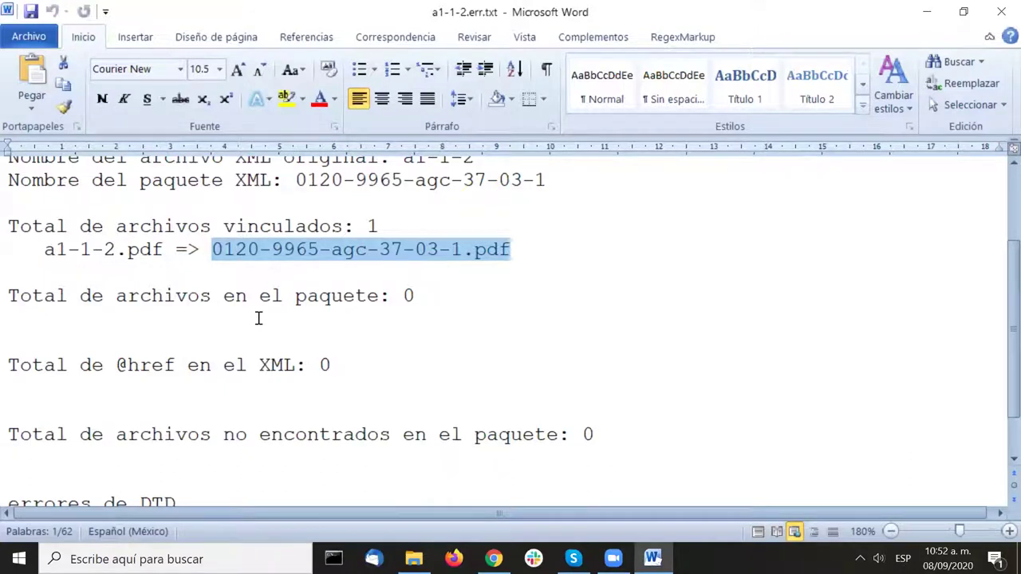
left_click(509, 274)
scroll(509, 274, "down", 1)
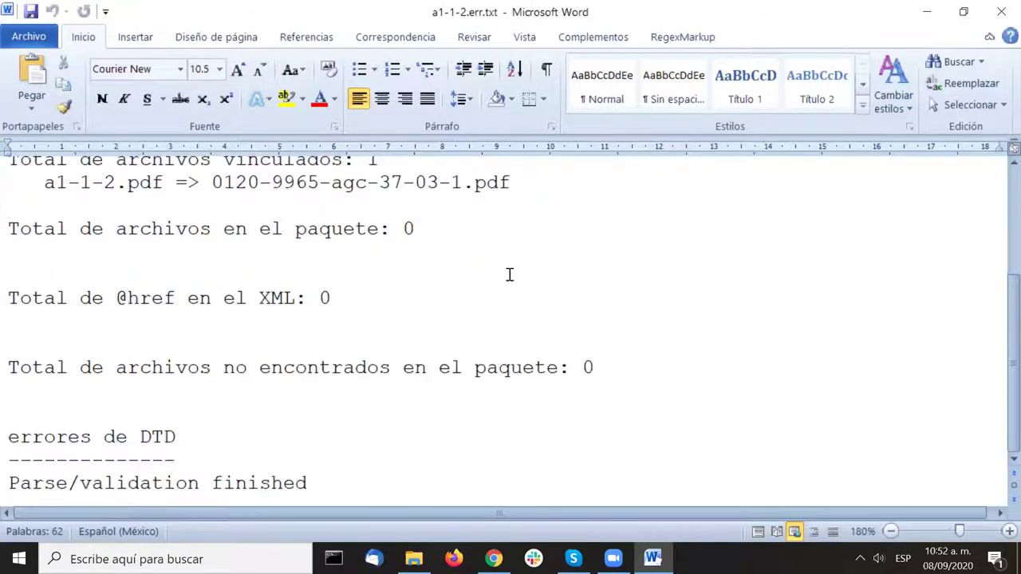
Step: Open the SciELO style report for article a1-1-2
scroll(510, 275, "up", 3)
scroll(510, 274, "down", 3)
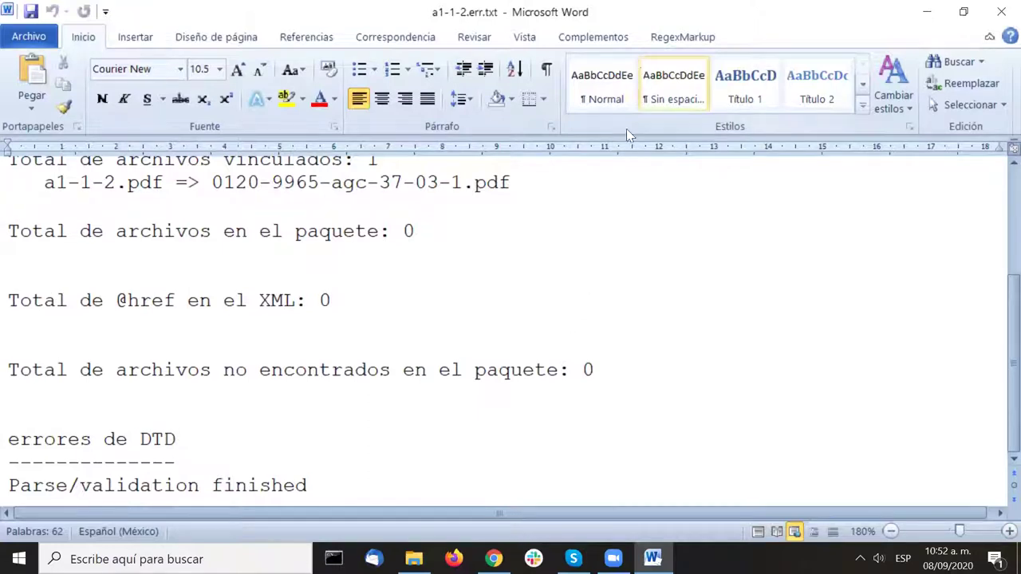
left_click(602, 40)
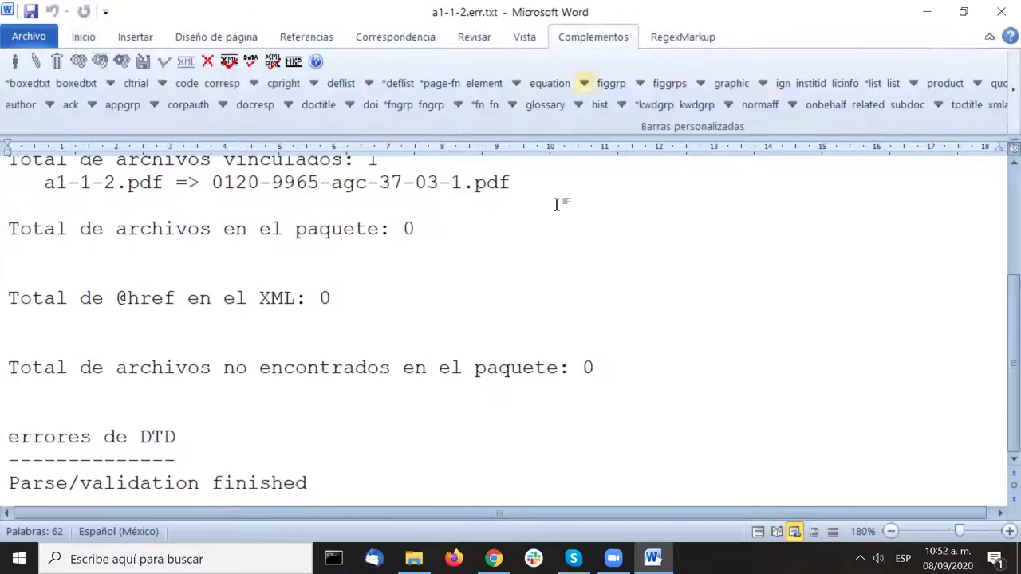
scroll(634, 329, "up", 3)
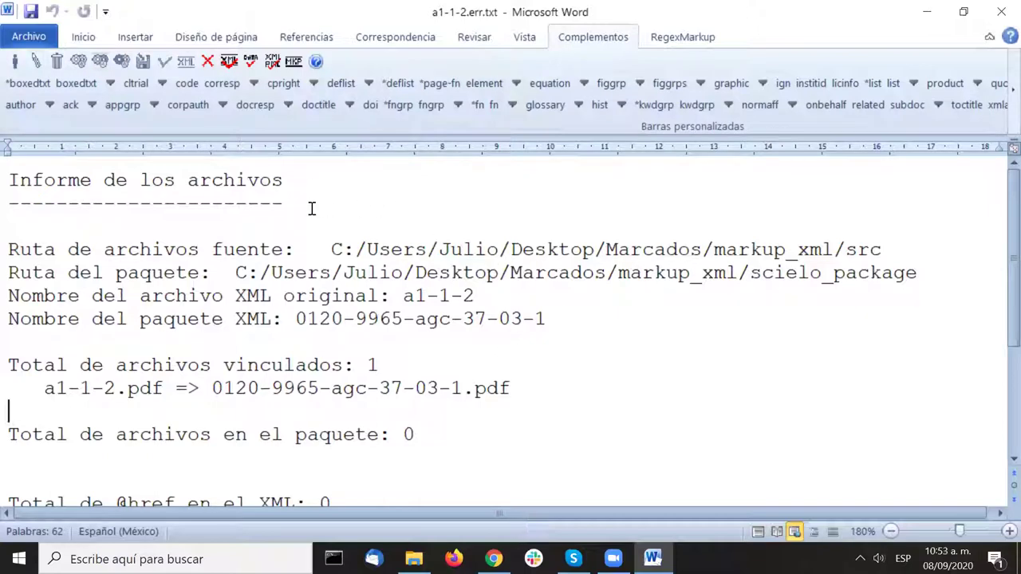
left_click(231, 63)
left_click(231, 64)
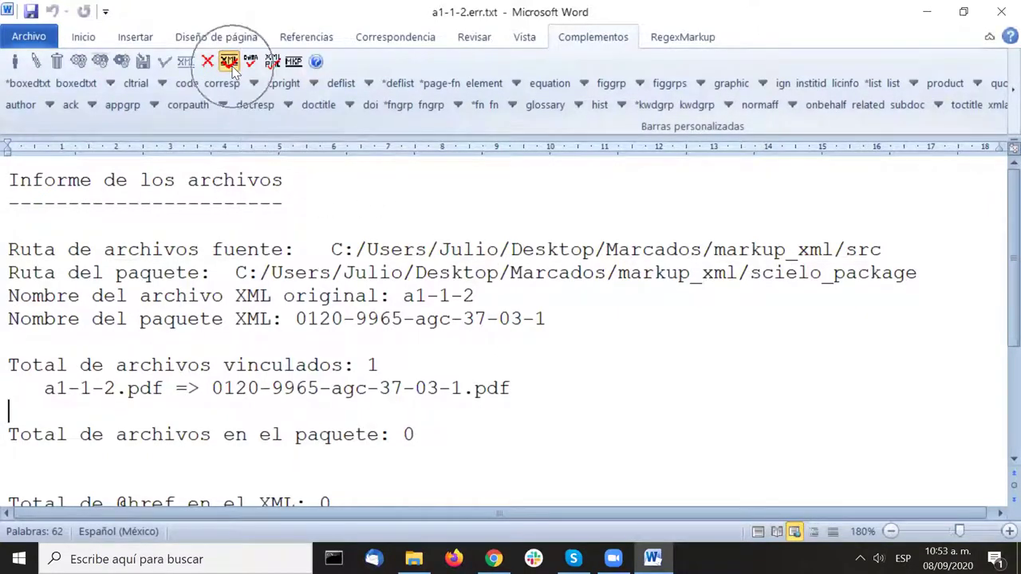
left_click(231, 63)
left_click(230, 64)
left_click(230, 63)
left_click(230, 64)
left_click(231, 64)
left_click(231, 63)
left_click(230, 64)
left_click(230, 64)
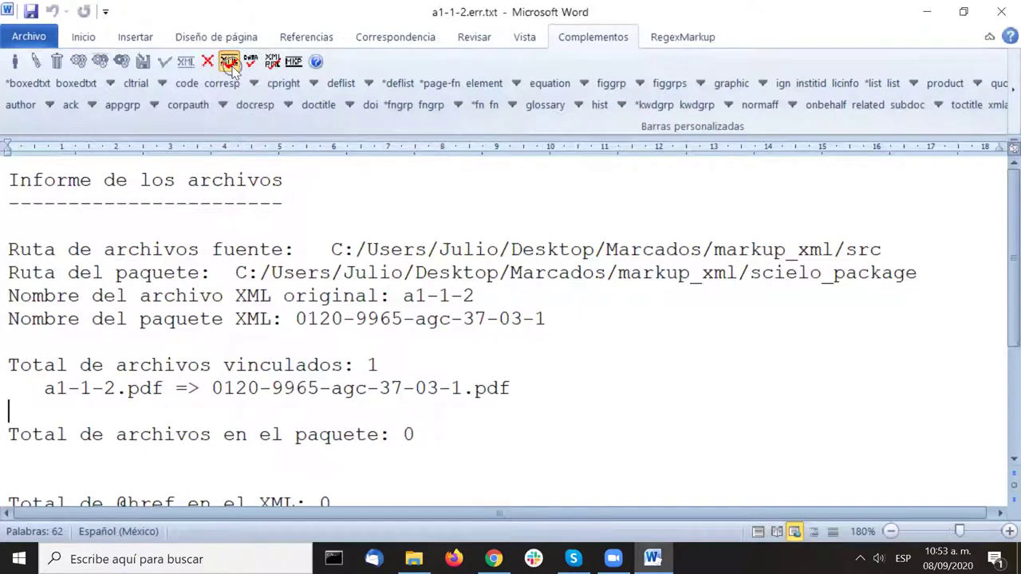
left_click(230, 63)
left_click(230, 64)
left_click(231, 64)
left_click(230, 64)
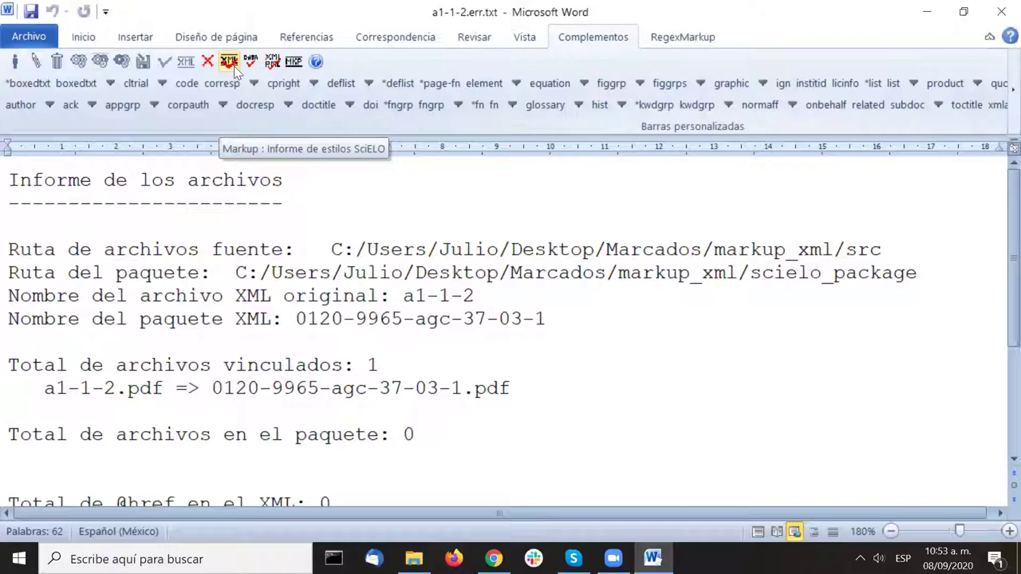
left_click(229, 61)
left_click(229, 62)
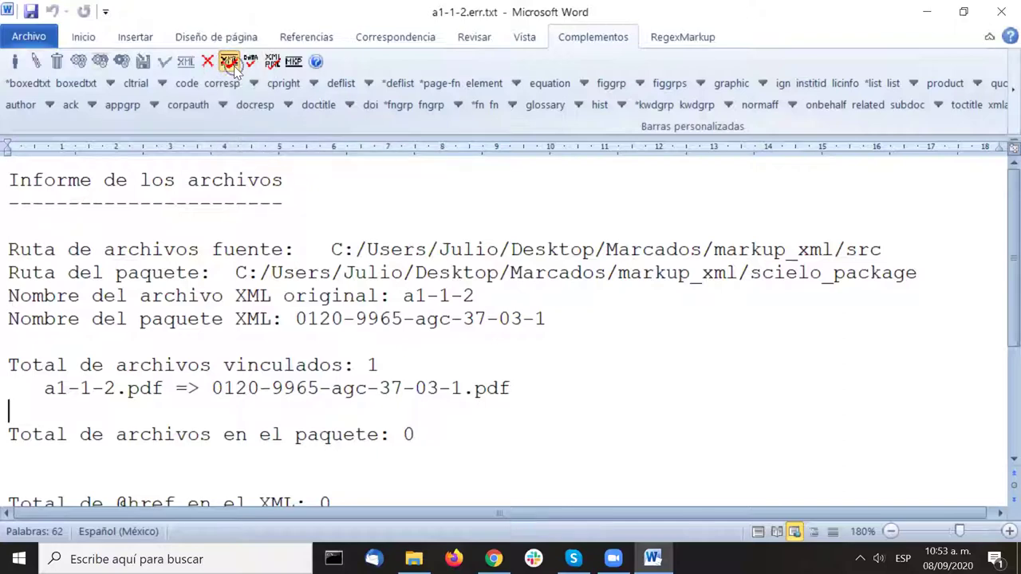
left_click(229, 61)
left_click(229, 62)
left_click(229, 61)
left_click(229, 61)
left_click(228, 61)
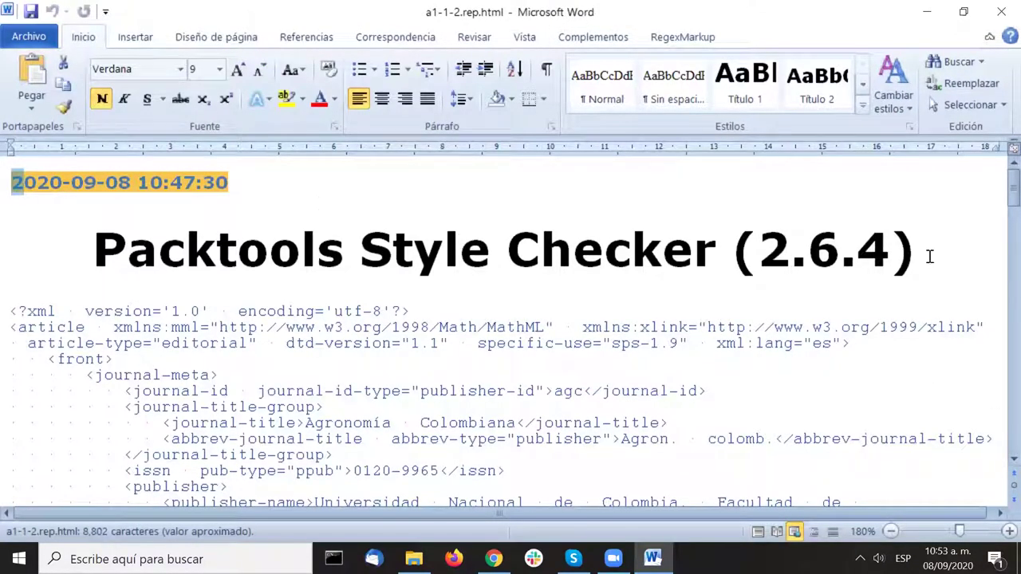
Step: Examine the Packtools Style Checker heading, the report's date and time, and the opening lines of the XML
left_click(807, 244)
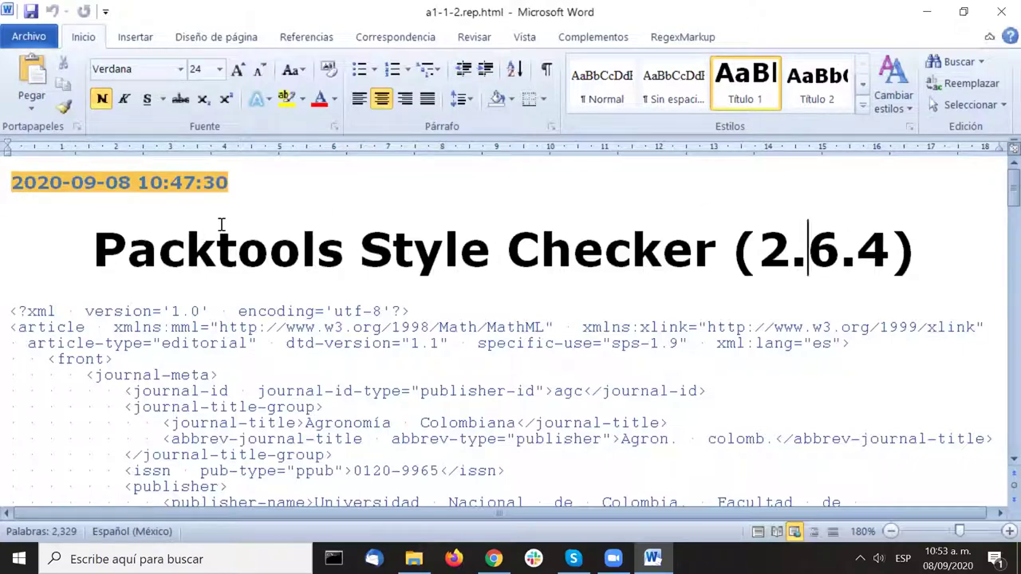
left_click(278, 191)
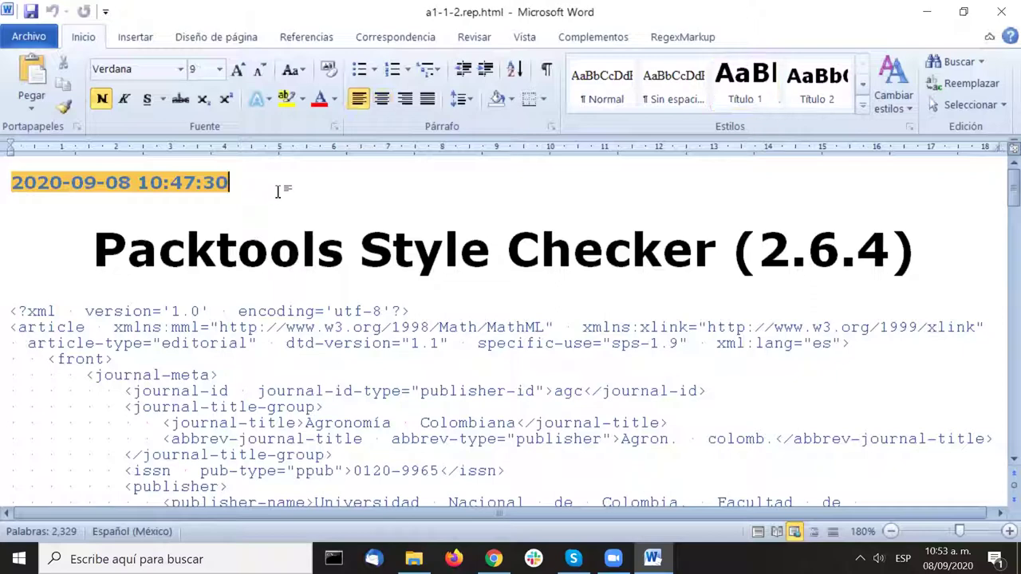
left_click_drag(8, 297, 244, 292)
left_click(239, 292)
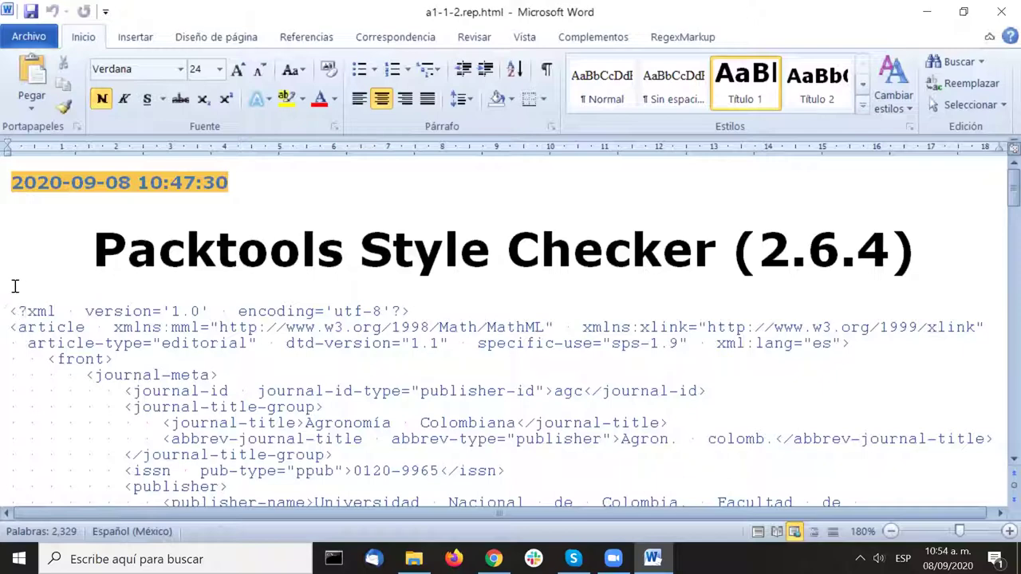
key("Down")
key("Down")
key("Down")
key("Down")
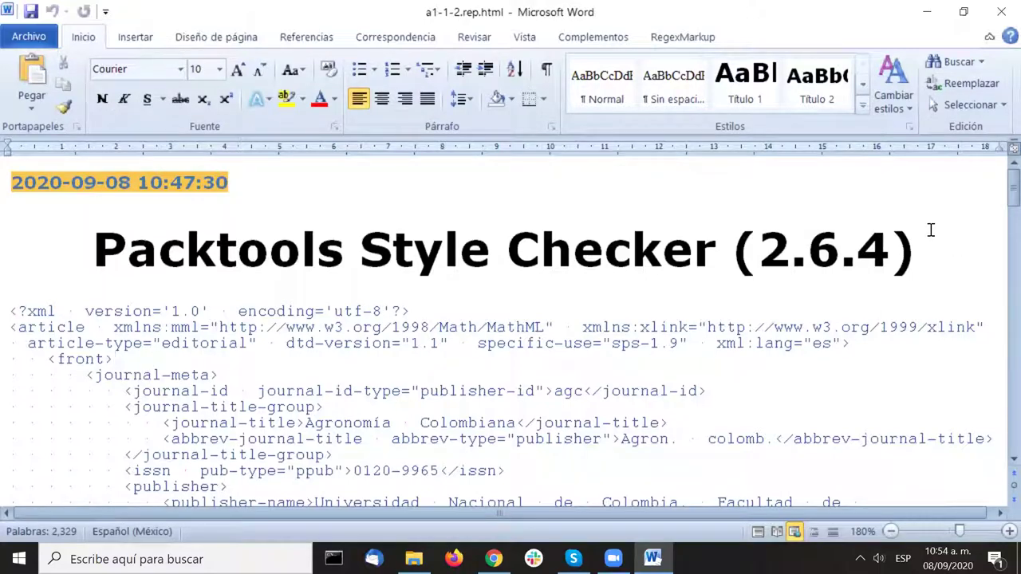
Step: Review the XML listing in the style report, covering journal metadata, article metadata, author affiliation, dates, counts and body paragraphs
scroll(930, 231, "down", 15)
scroll(927, 237, "down", 20)
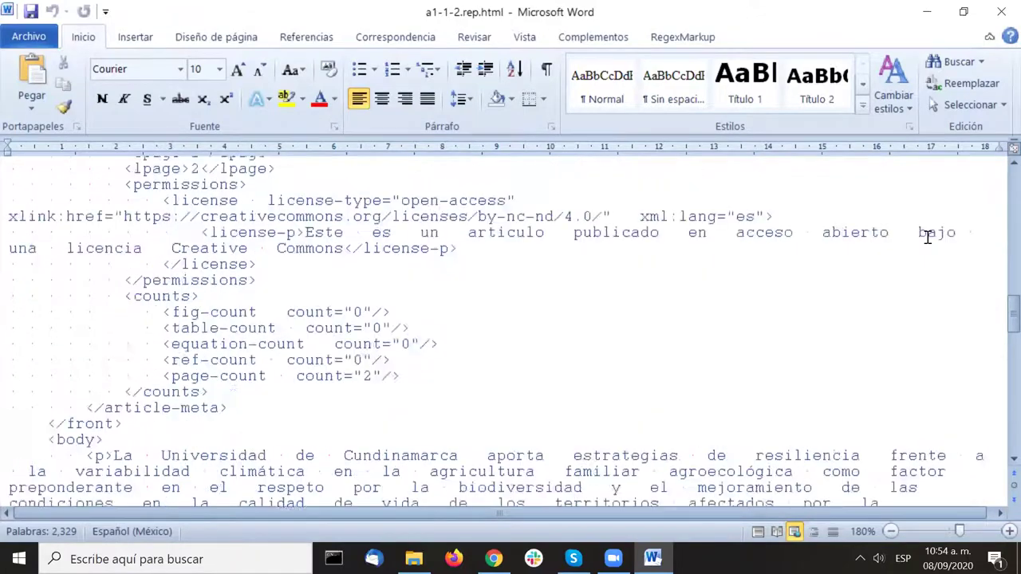
scroll(928, 237, "down", 12)
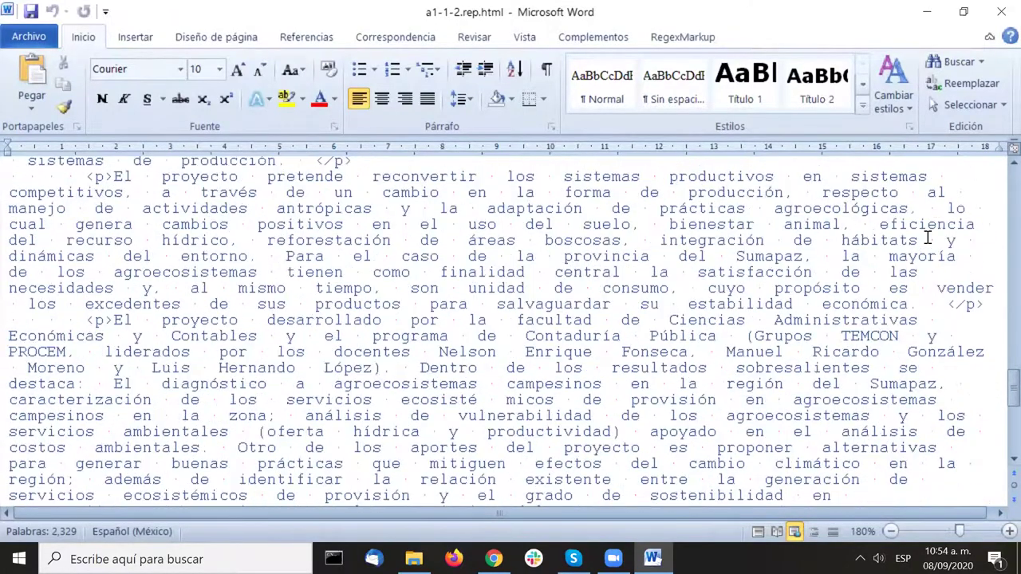
scroll(928, 238, "up", 8)
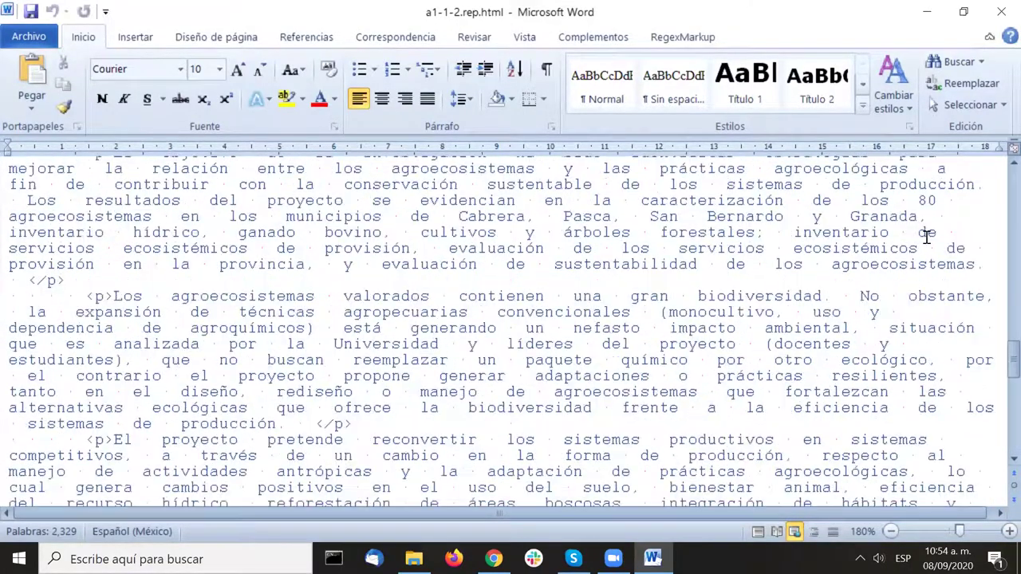
scroll(927, 237, "up", 15)
scroll(926, 237, "up", 10)
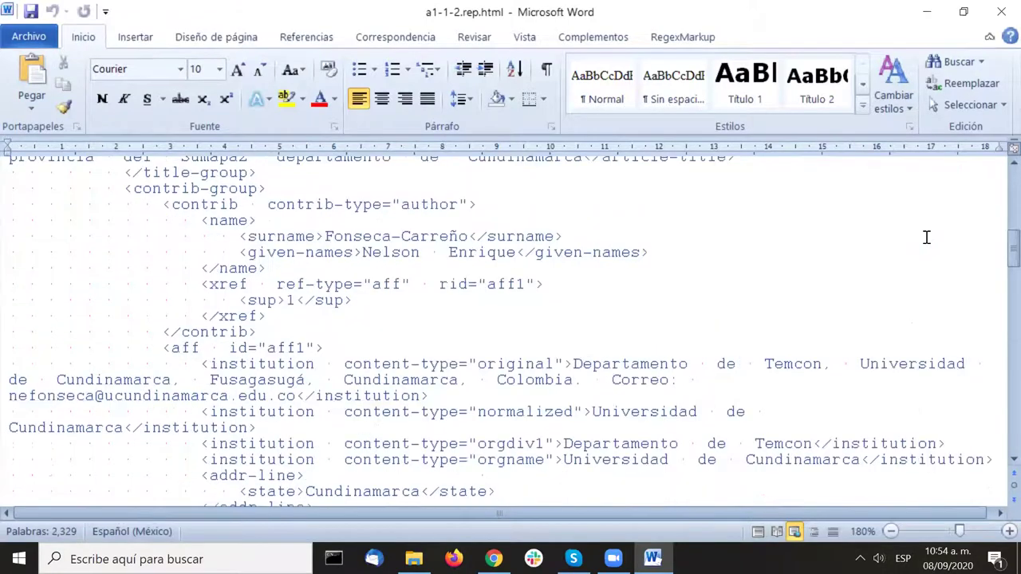
scroll(926, 236, "down", 4)
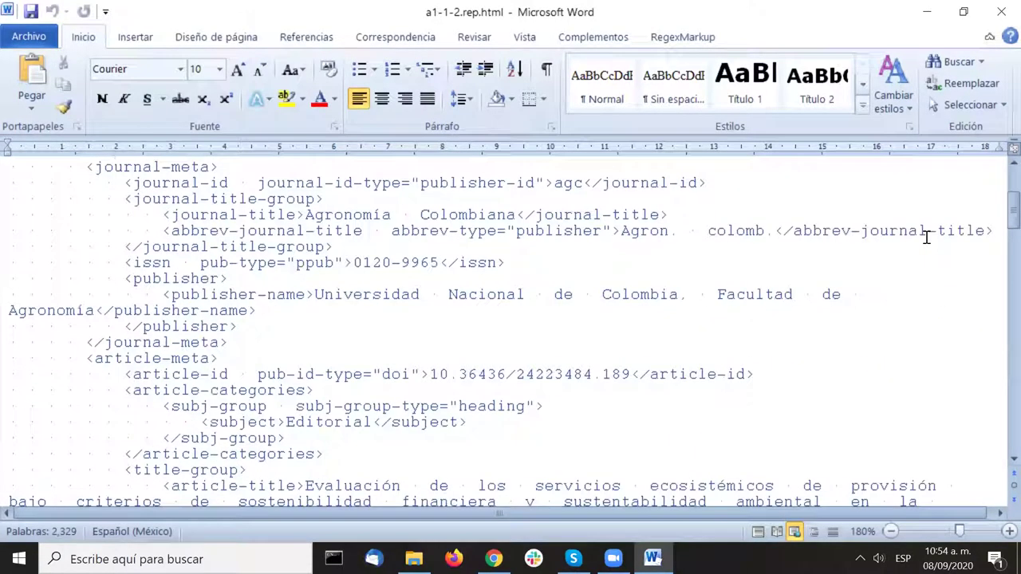
scroll(926, 237, "down", 4)
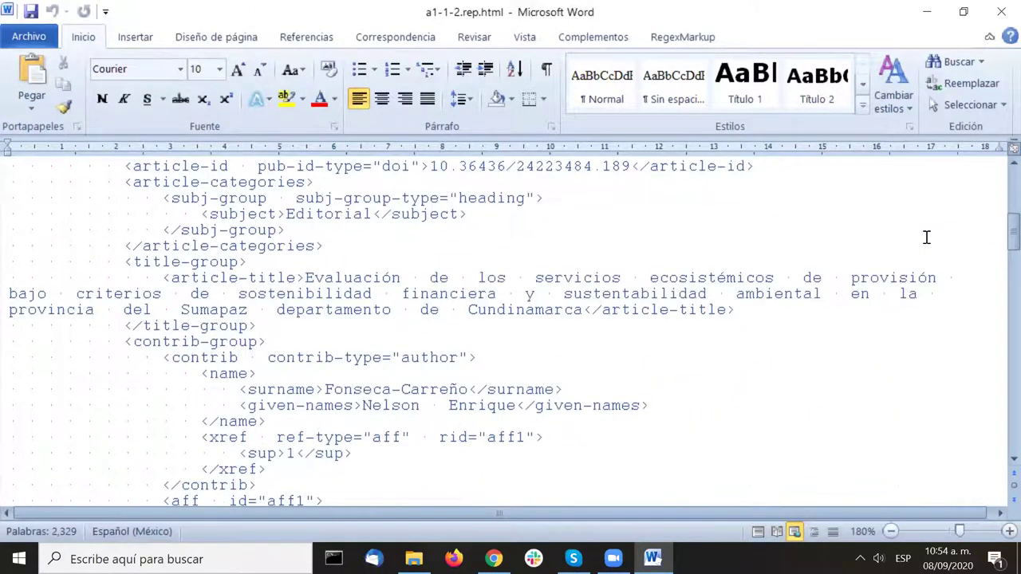
scroll(926, 237, "down", 20)
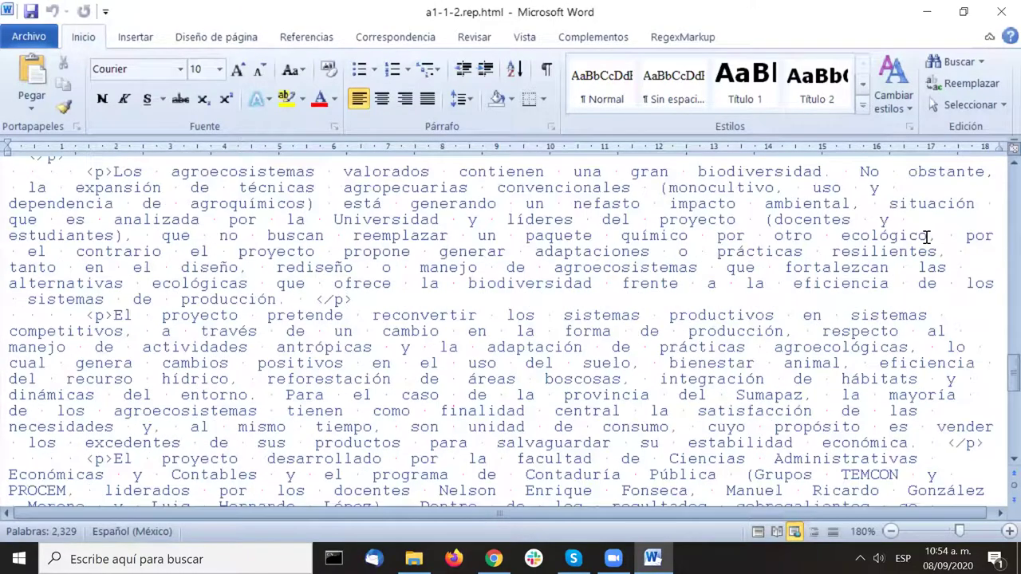
scroll(926, 237, "down", 11)
scroll(926, 237, "up", 12)
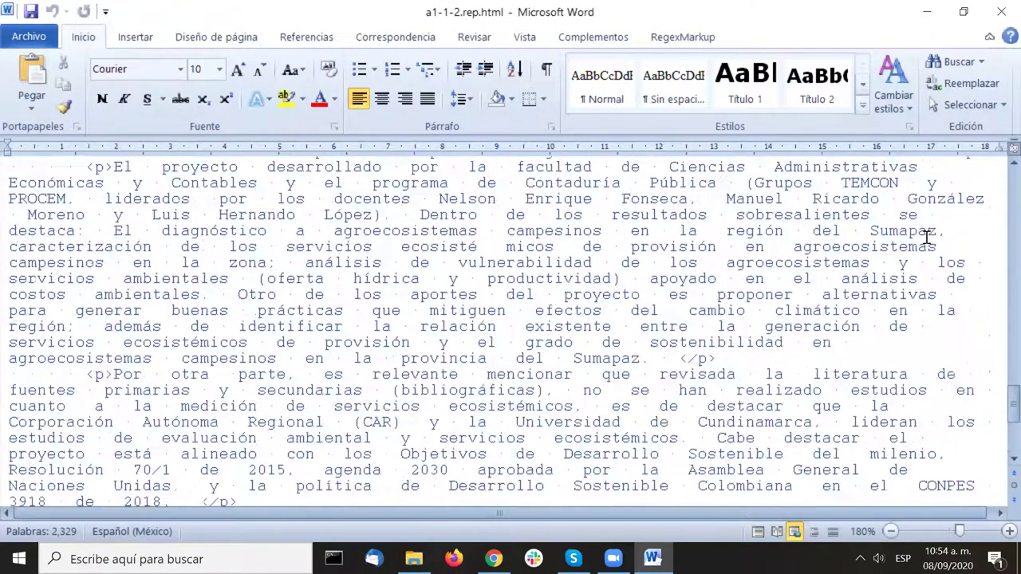
scroll(926, 237, "up", 18)
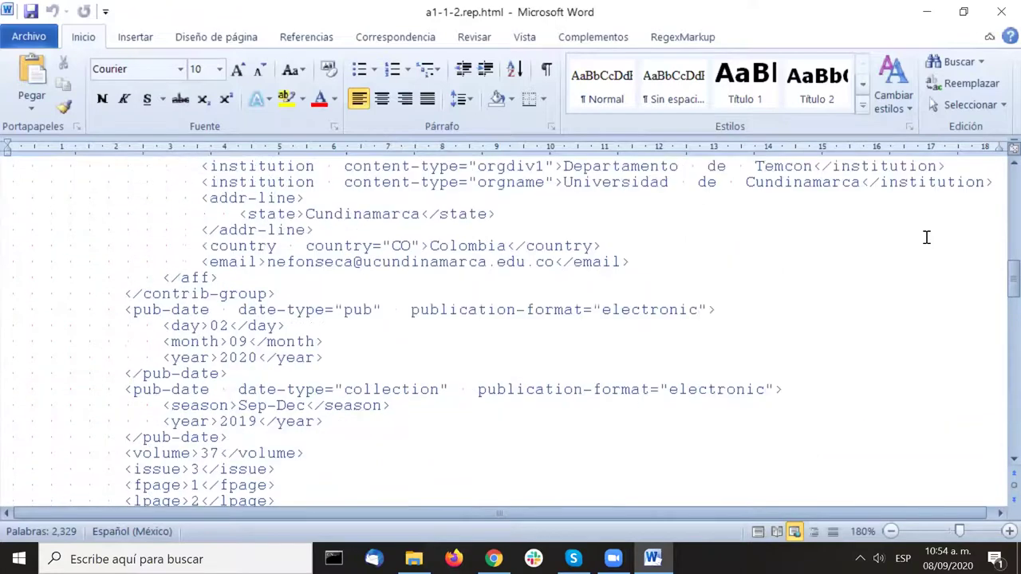
scroll(925, 240, "up", 6)
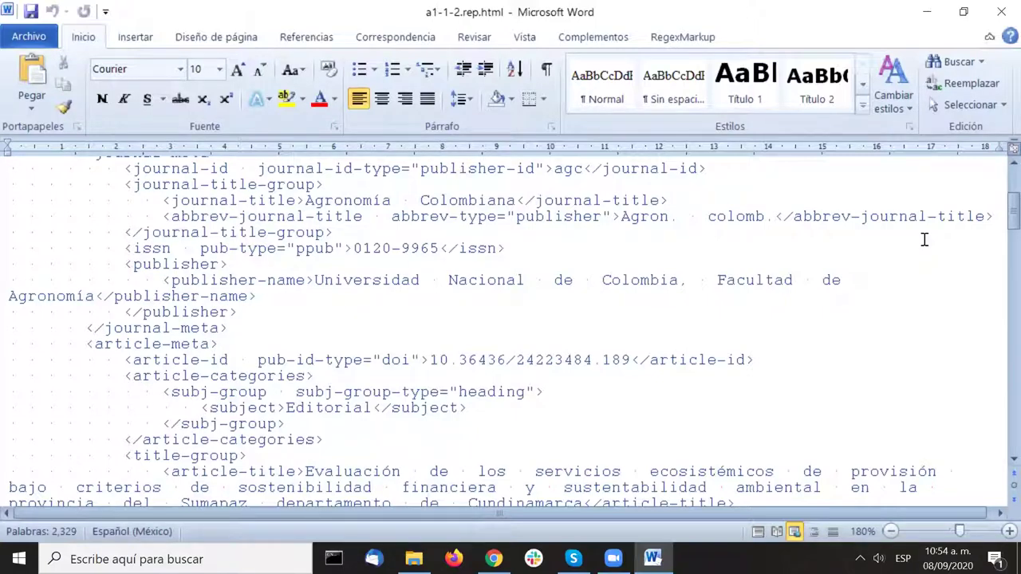
scroll(924, 240, "up", 5)
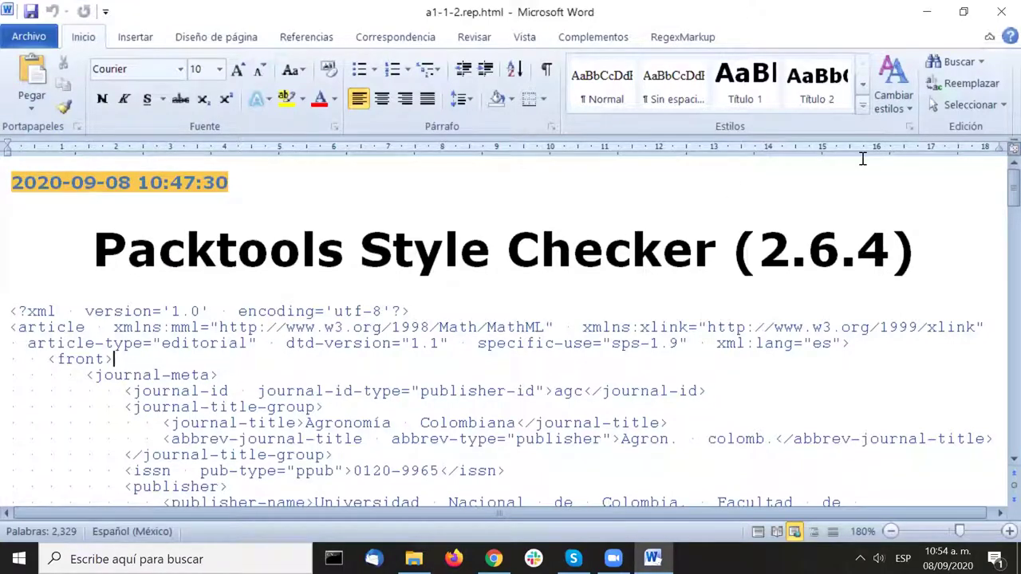
Step: Open the content errors report for article a1-1-2
left_click(609, 37)
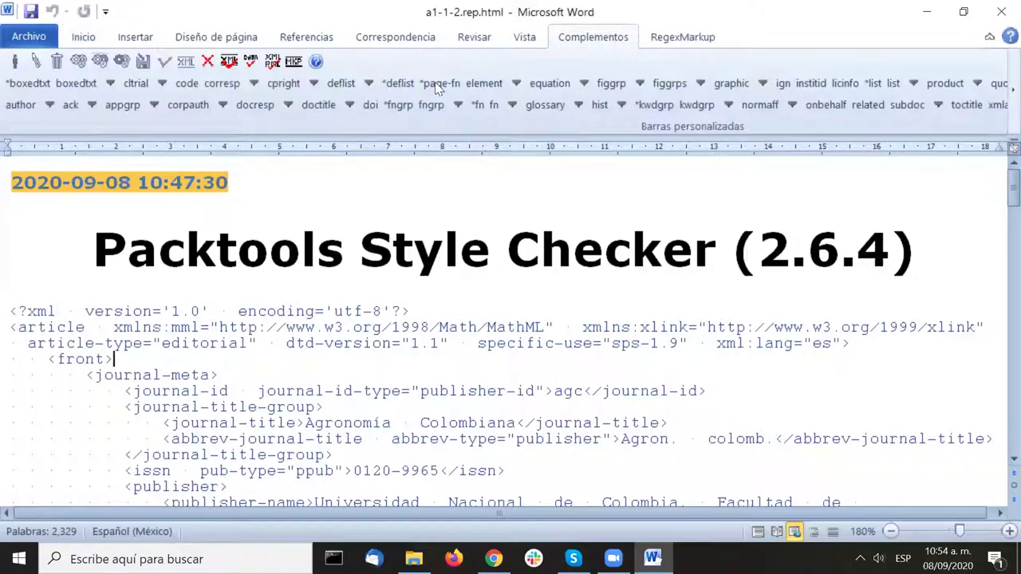
left_click(252, 64)
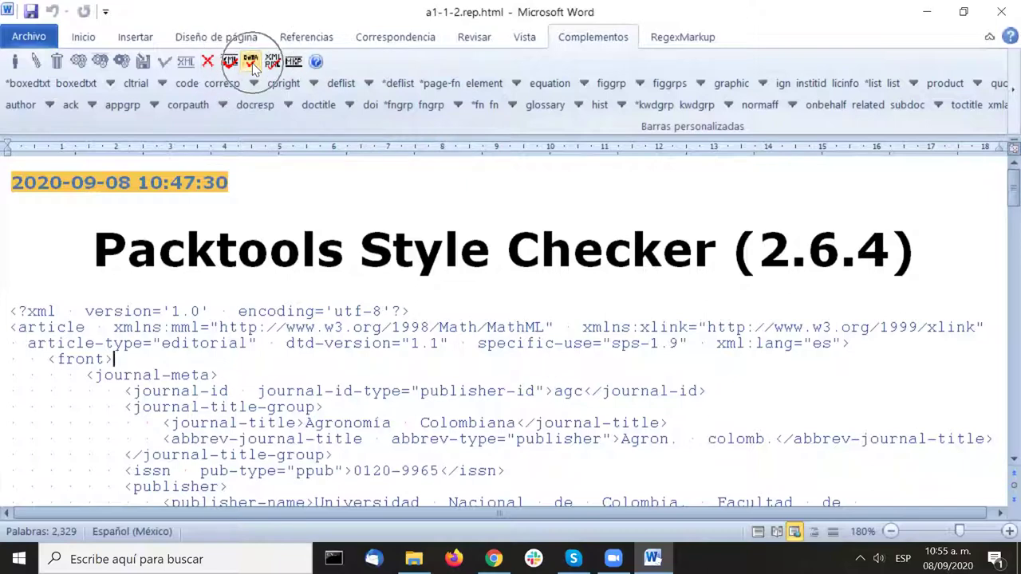
left_click(252, 63)
left_click(256, 64)
left_click(255, 67)
left_click(255, 67)
left_click(255, 65)
left_click(255, 64)
left_click(255, 65)
left_click(256, 65)
left_click(255, 65)
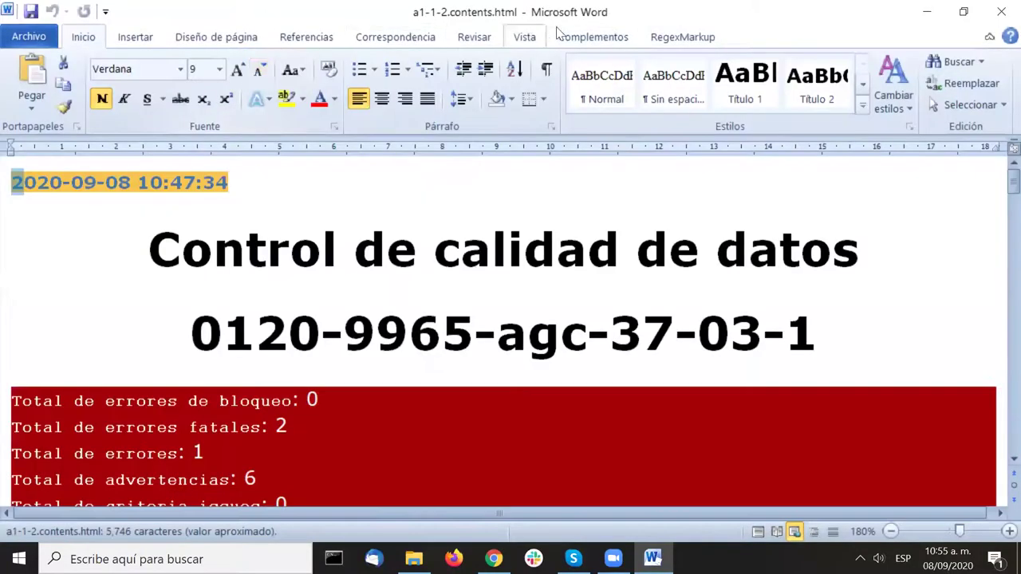
left_click(561, 43)
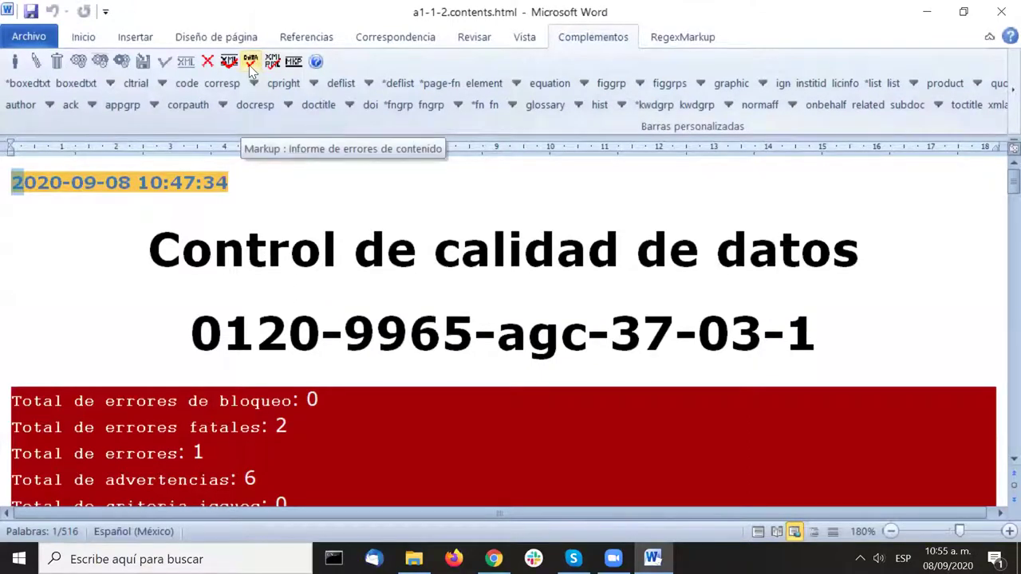
Step: Examine the content quality report's heading, error totals and journal issue details for article a1-1-2
left_click(969, 234)
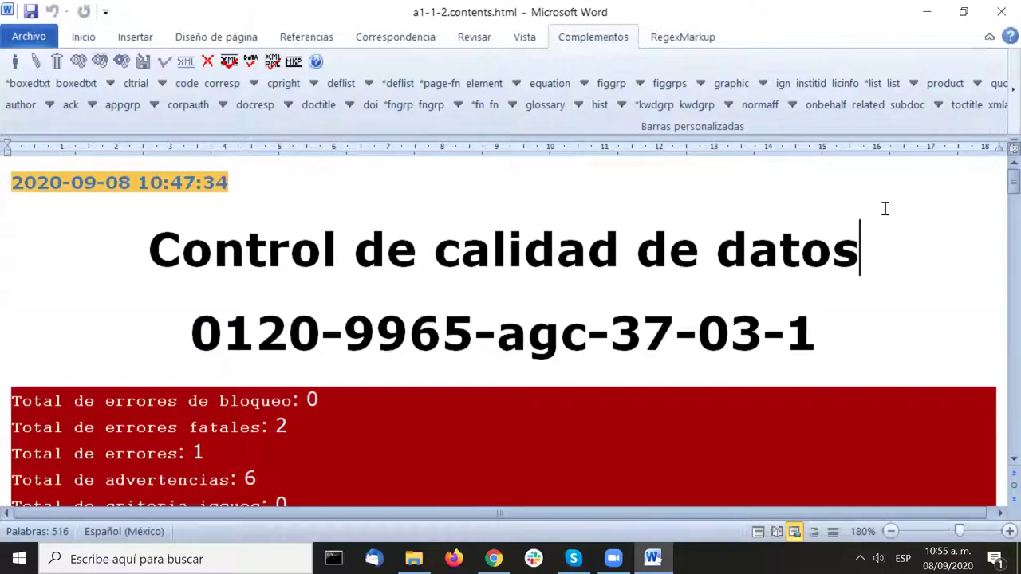
scroll(883, 209, "down", 1)
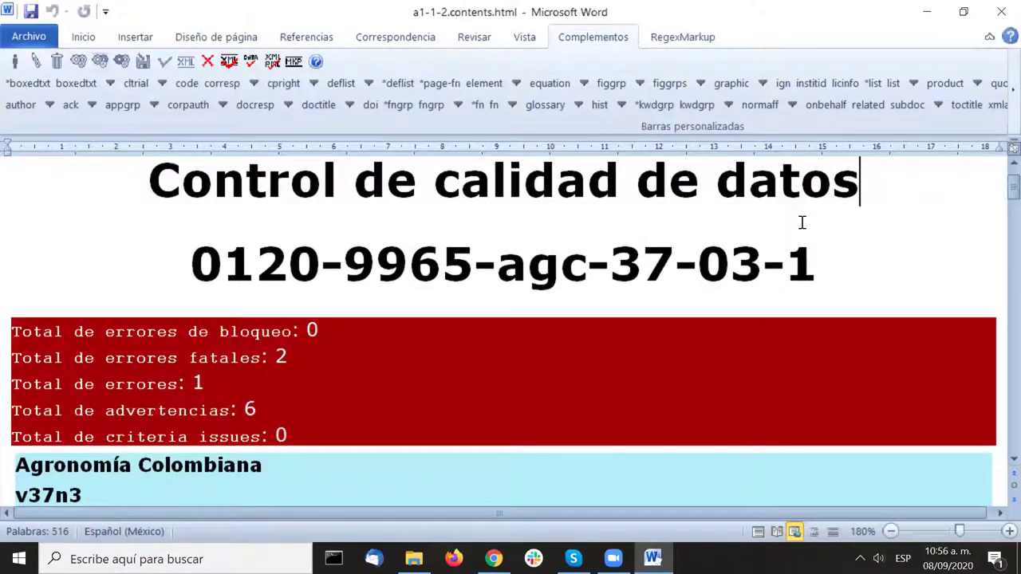
scroll(802, 222, "down", 2)
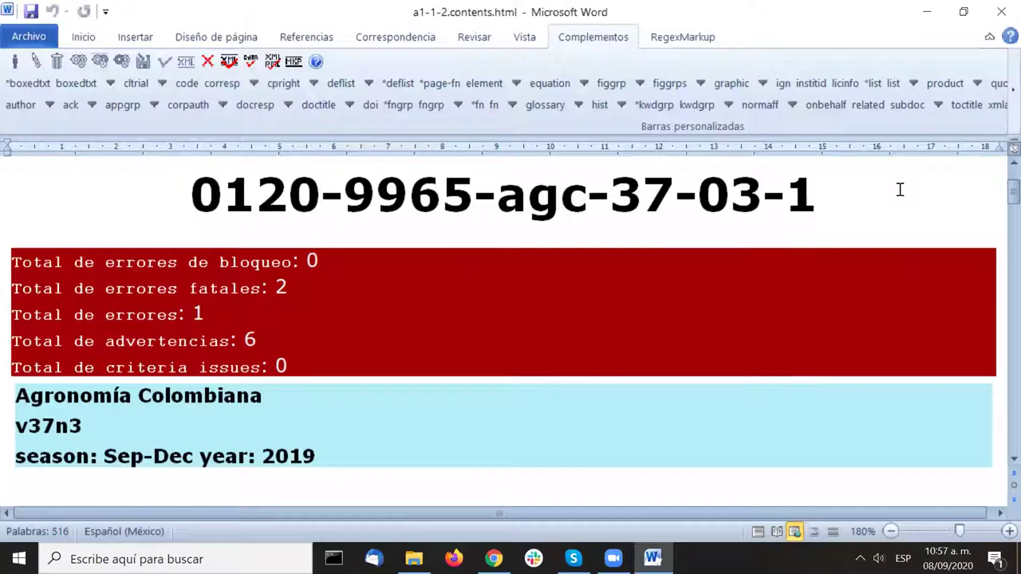
scroll(900, 189, "down", 1)
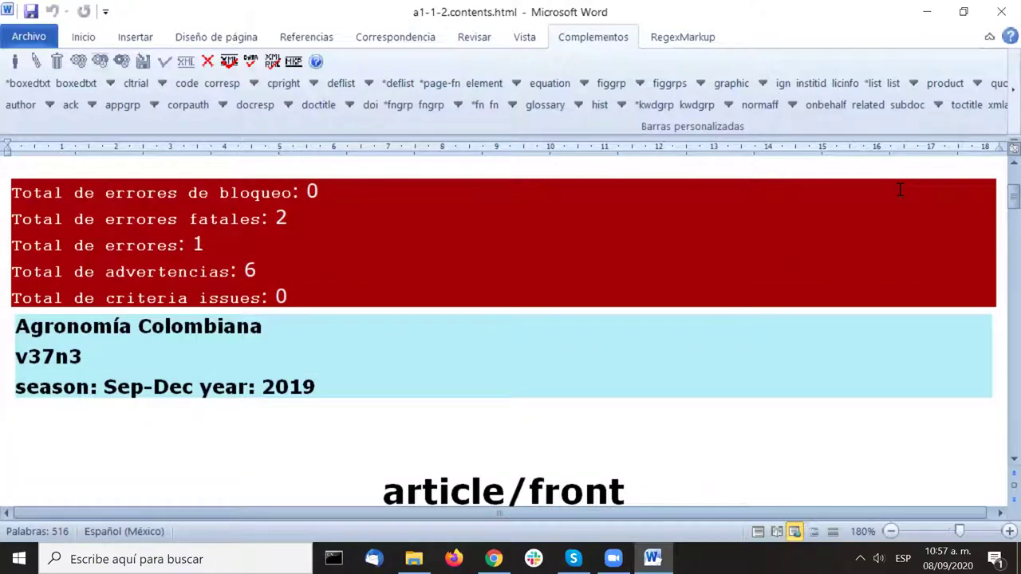
scroll(899, 189, "down", 1)
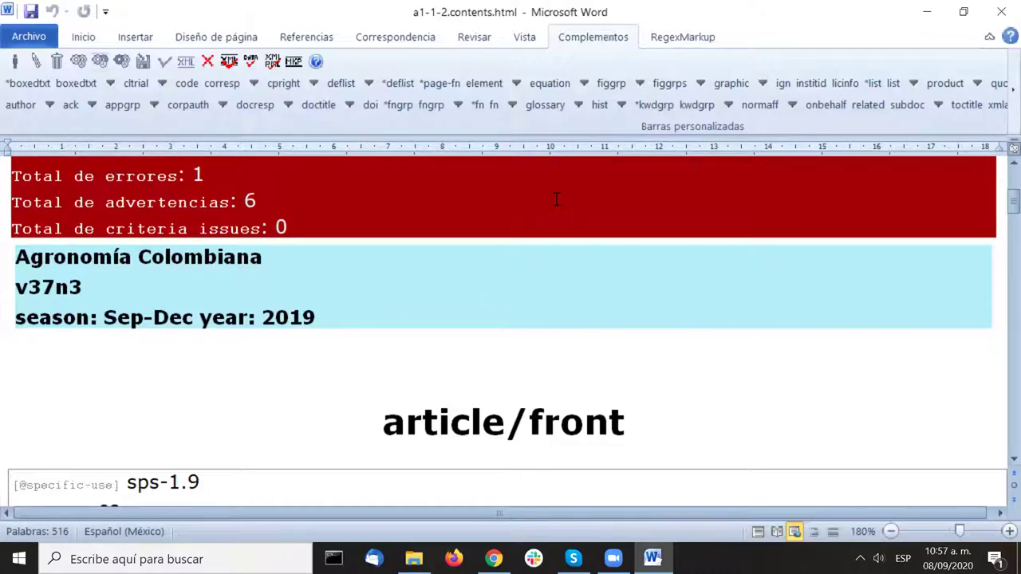
scroll(561, 170, "down", 1)
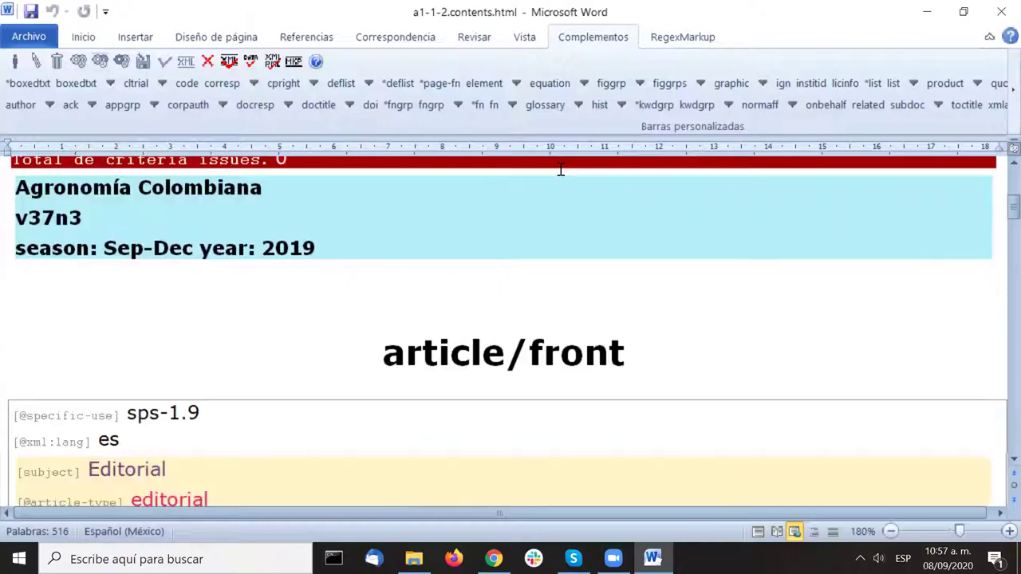
Step: Look over the opening of the article/front section and highlight its heading
scroll(560, 170, "down", 2)
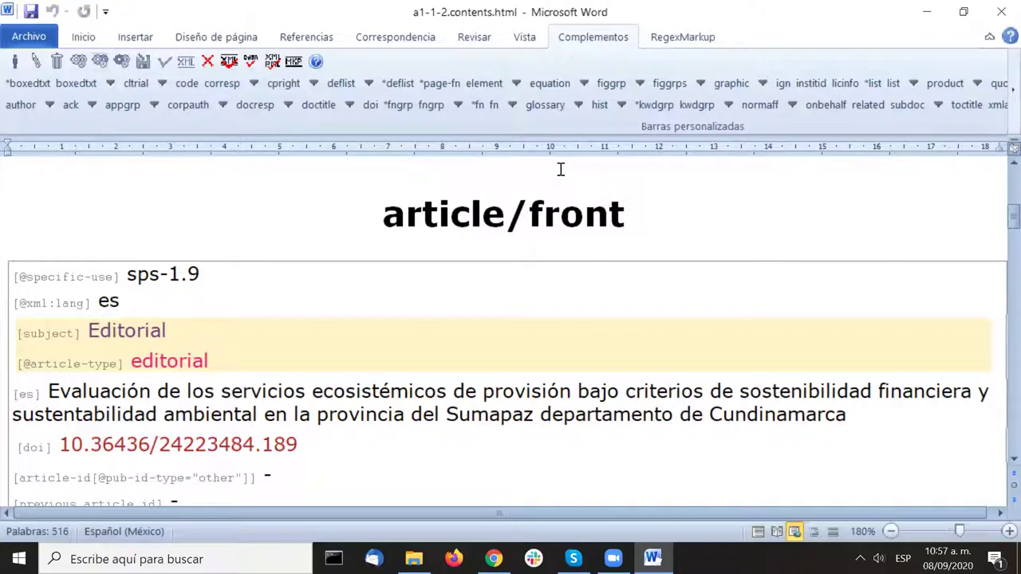
scroll(561, 170, "down", 1)
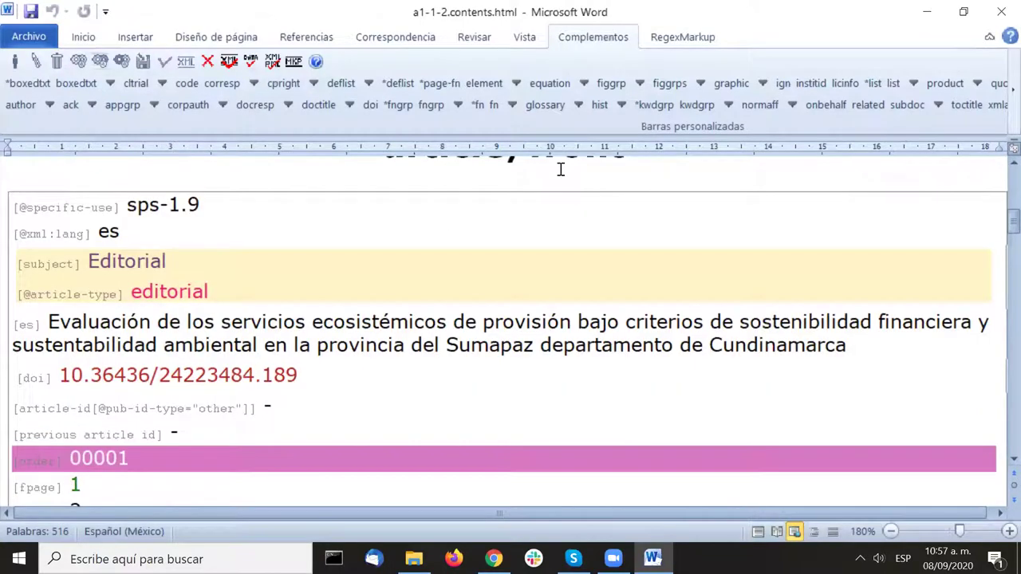
scroll(200, 228, "up", 2)
scroll(200, 228, "down", 1)
scroll(199, 228, "down", 1)
scroll(198, 228, "up", 1)
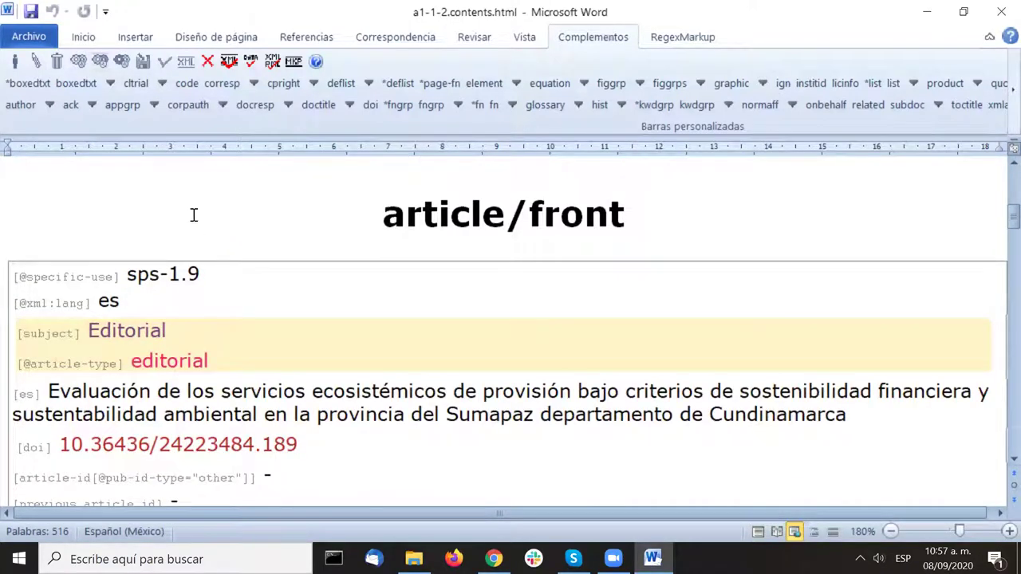
left_click_drag(383, 215, 669, 238)
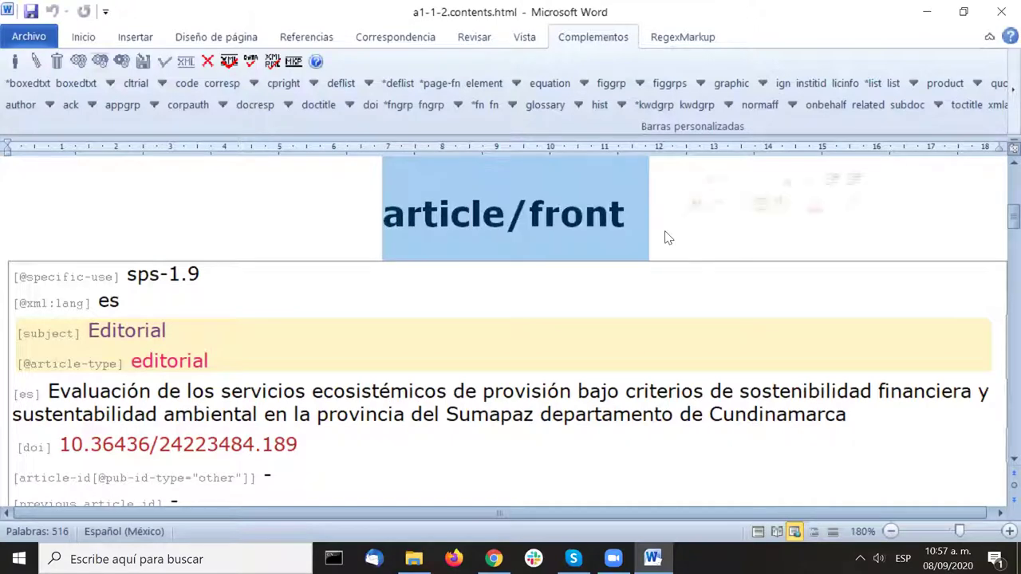
left_click(625, 221)
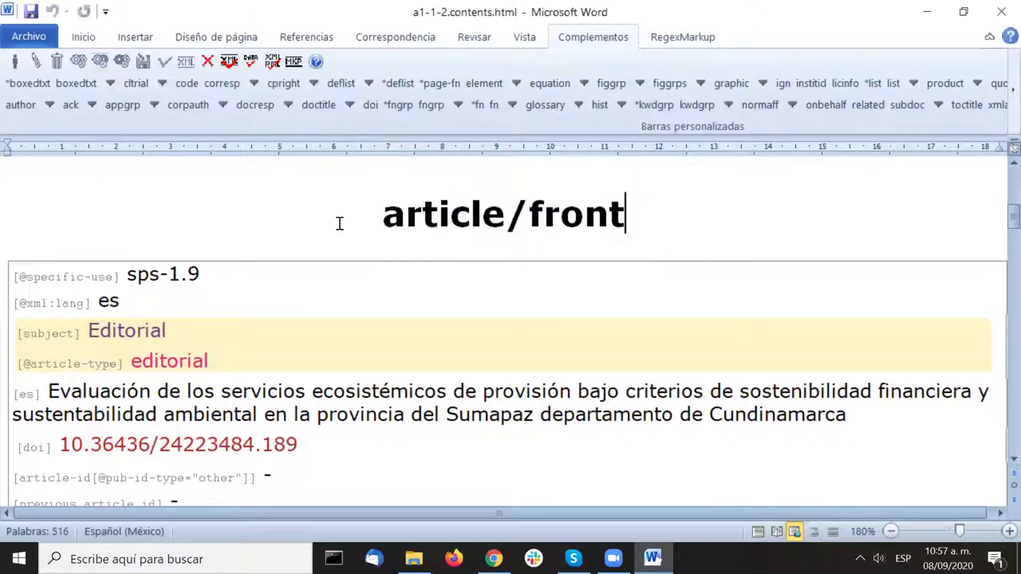
Step: Check the SPS version, language, subject and article type in the article/front section, highlighting each value
scroll(342, 219, "down", 2)
scroll(344, 219, "up", 1)
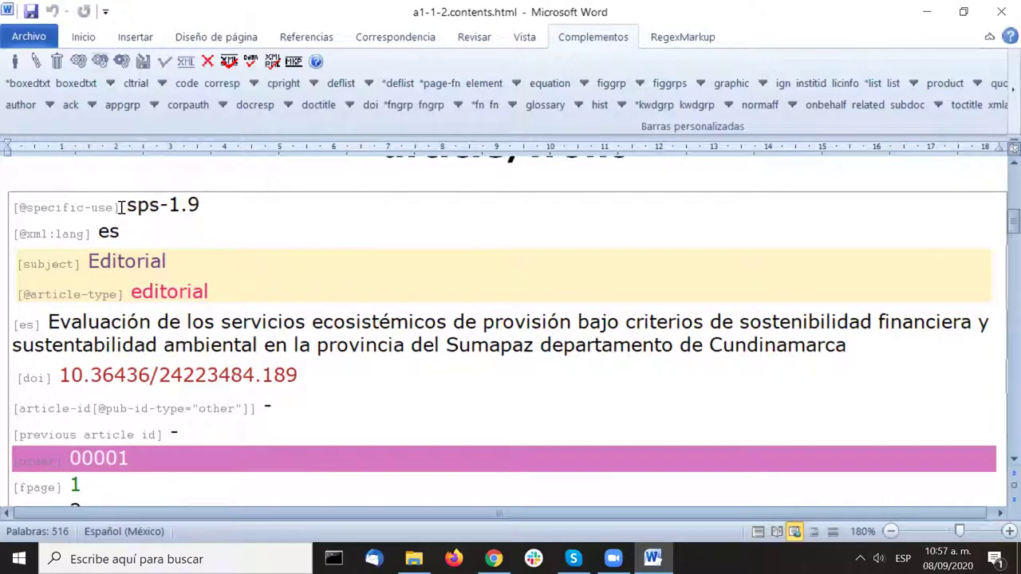
left_click_drag(125, 206, 201, 206)
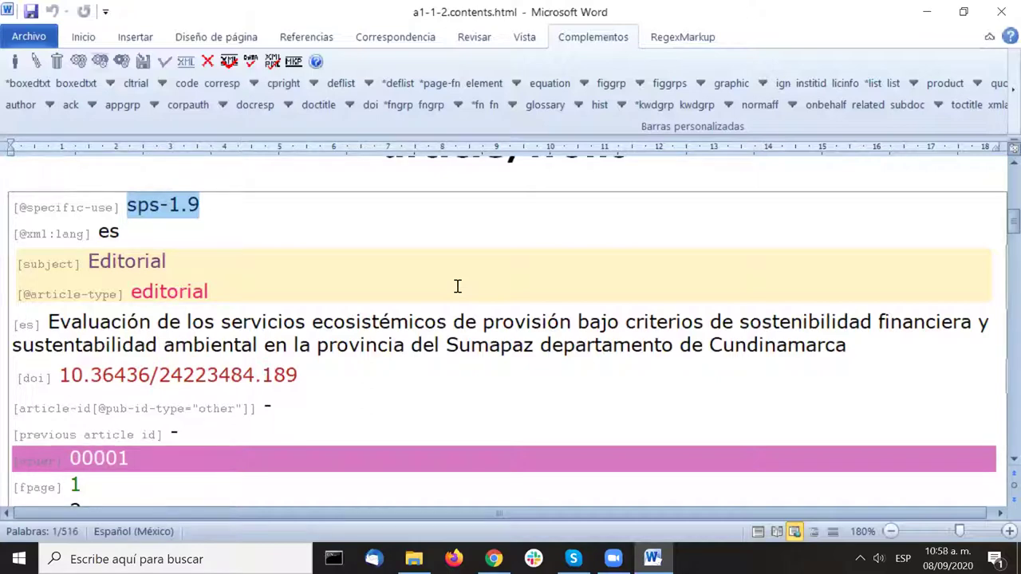
double_click(104, 233)
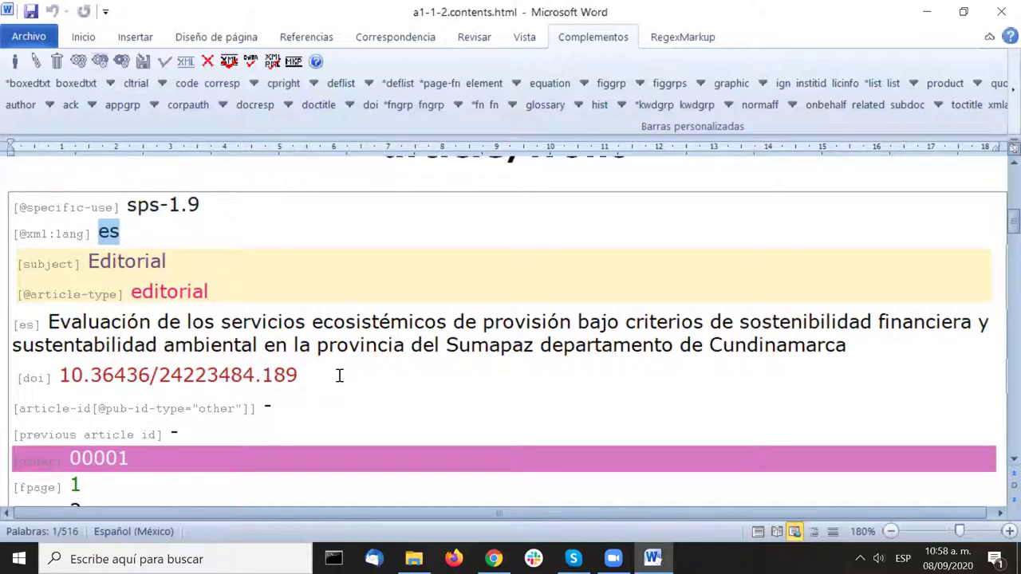
double_click(159, 263)
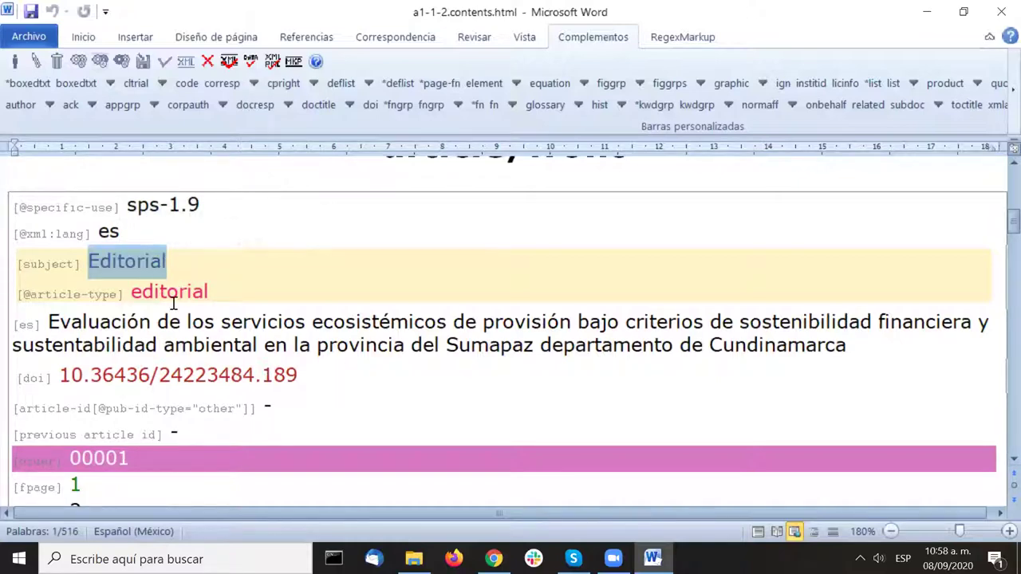
double_click(176, 292)
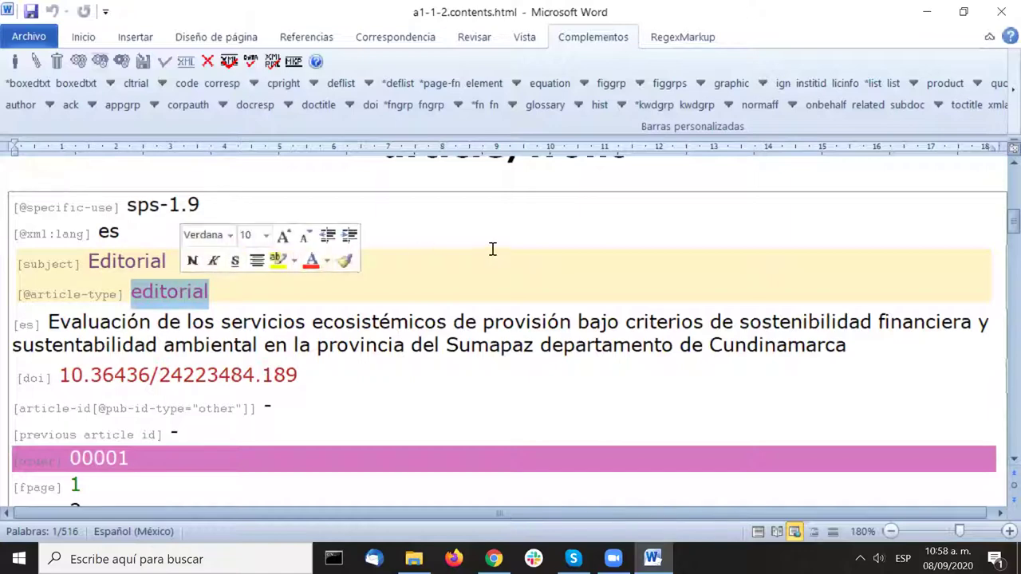
left_click(574, 247)
Step: Check the Spanish article title and the DOI in the article/front data, highlighting each one
scroll(571, 247, "down", 1)
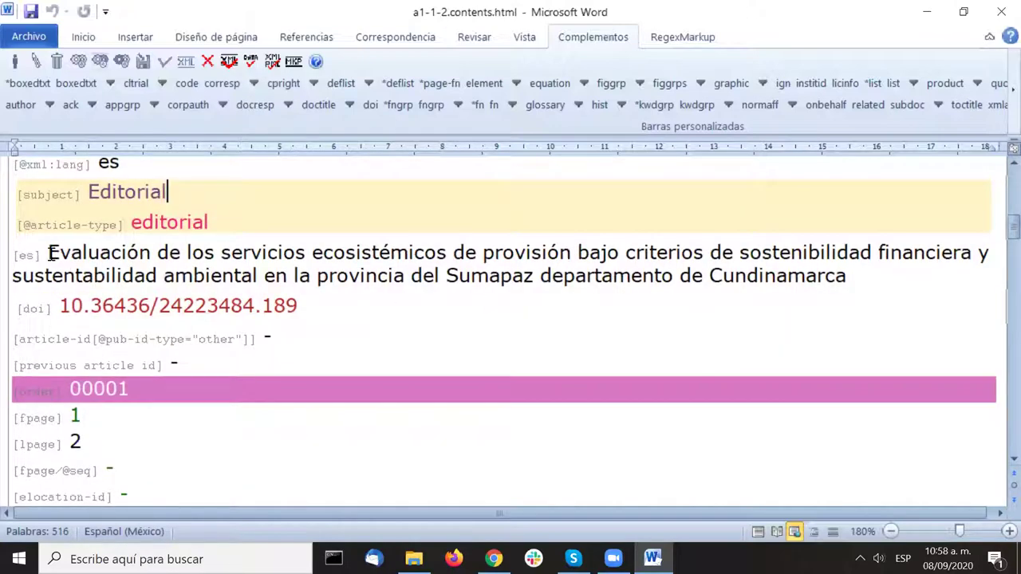
left_click_drag(49, 252, 840, 290)
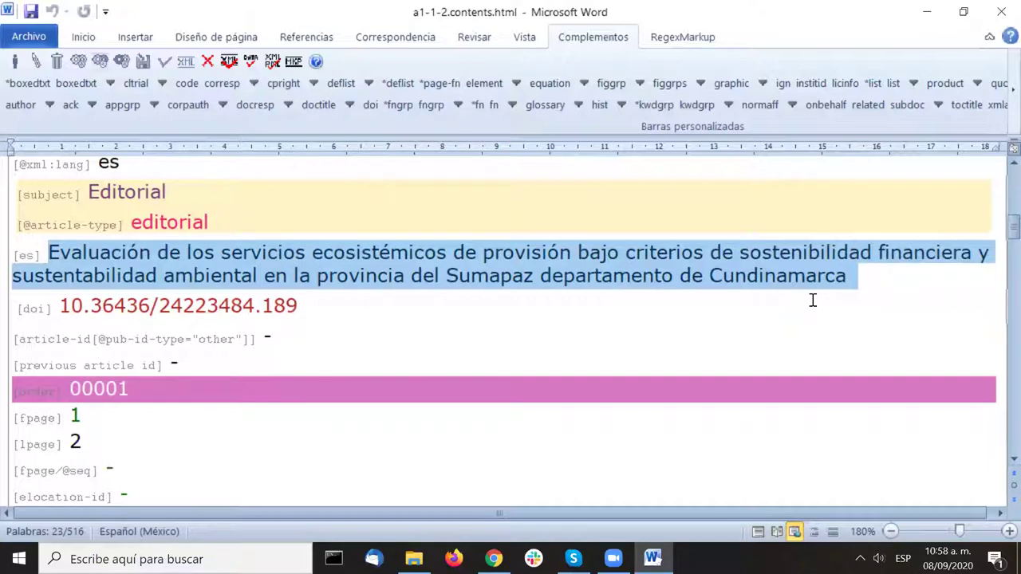
left_click_drag(59, 305, 330, 300)
left_click(432, 308)
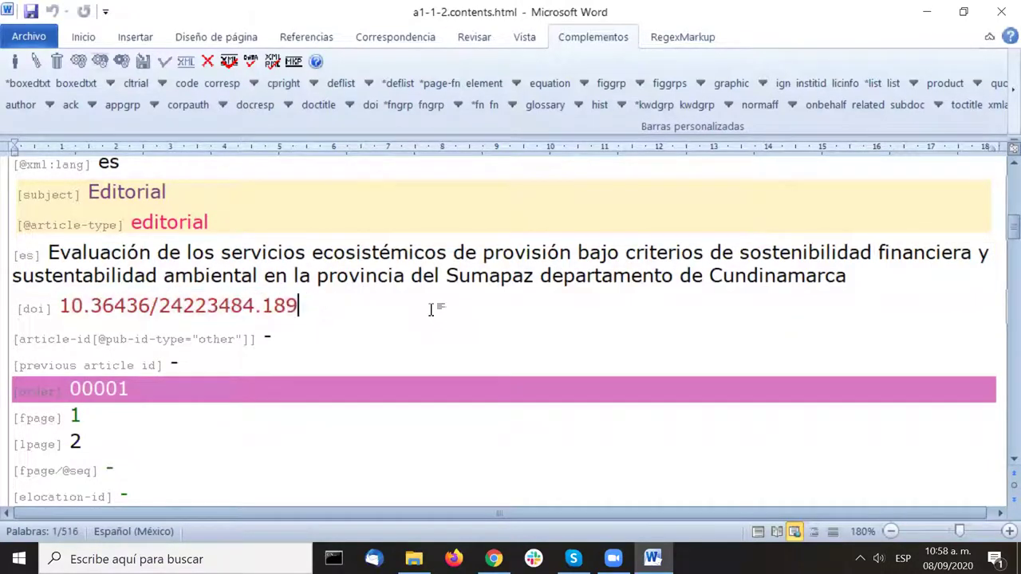
Step: Check the article's order number, first page and last page, highlighting each value
scroll(429, 309, "down", 1)
scroll(429, 309, "down", 1)
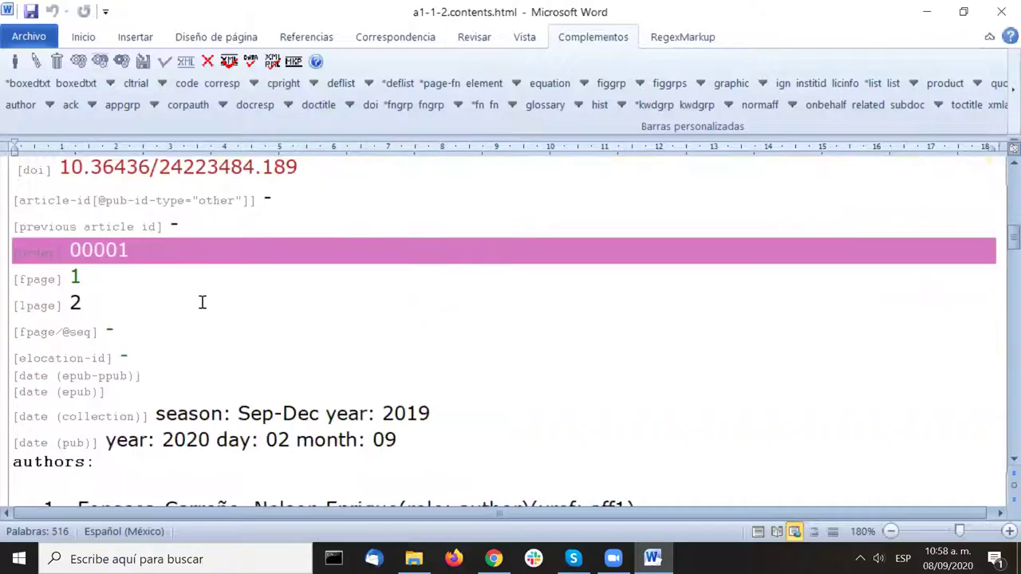
double_click(92, 252)
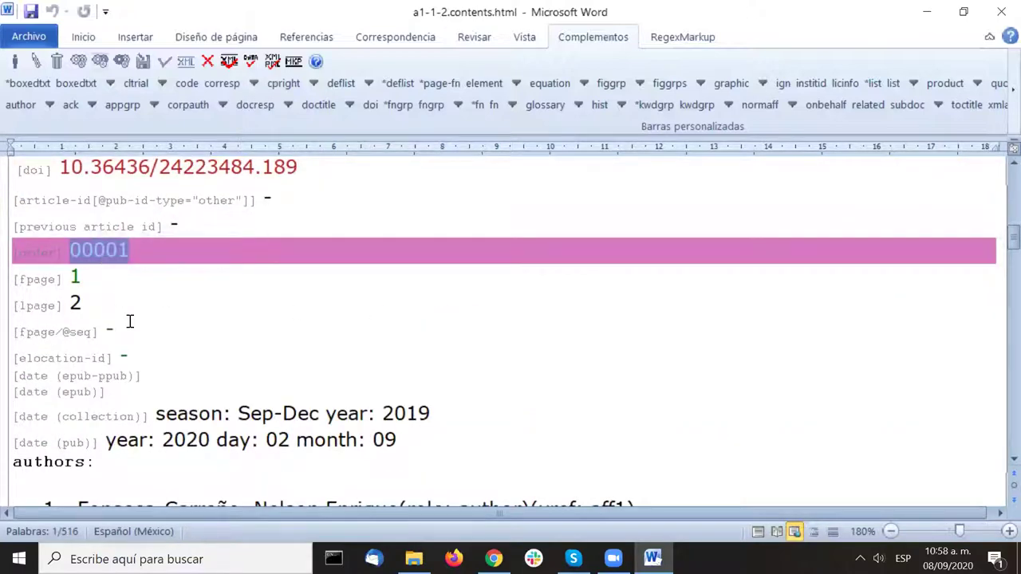
double_click(72, 275)
double_click(75, 304)
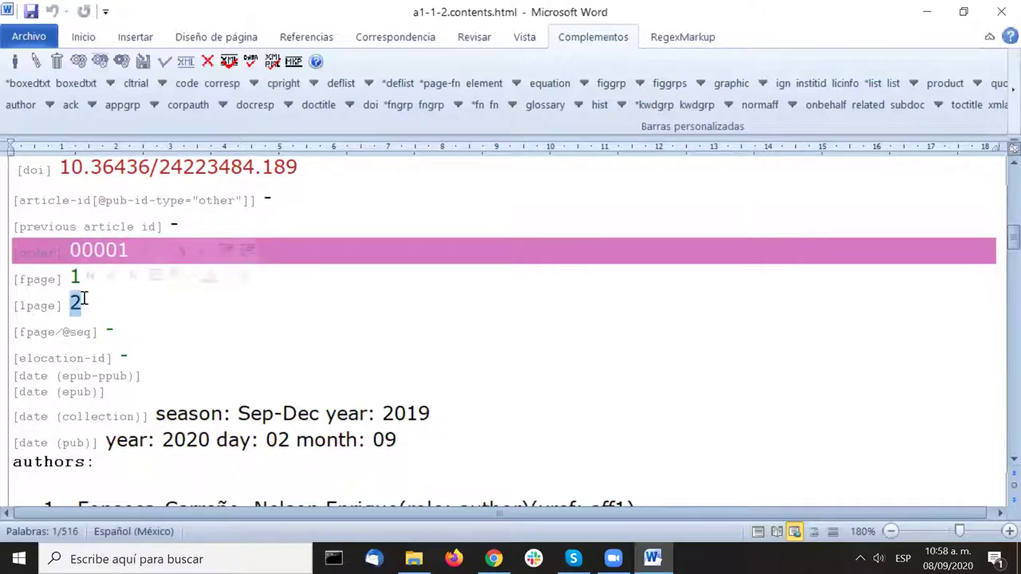
Step: Check the author's name in the authors list by highlighting it
scroll(397, 239, "down", 3)
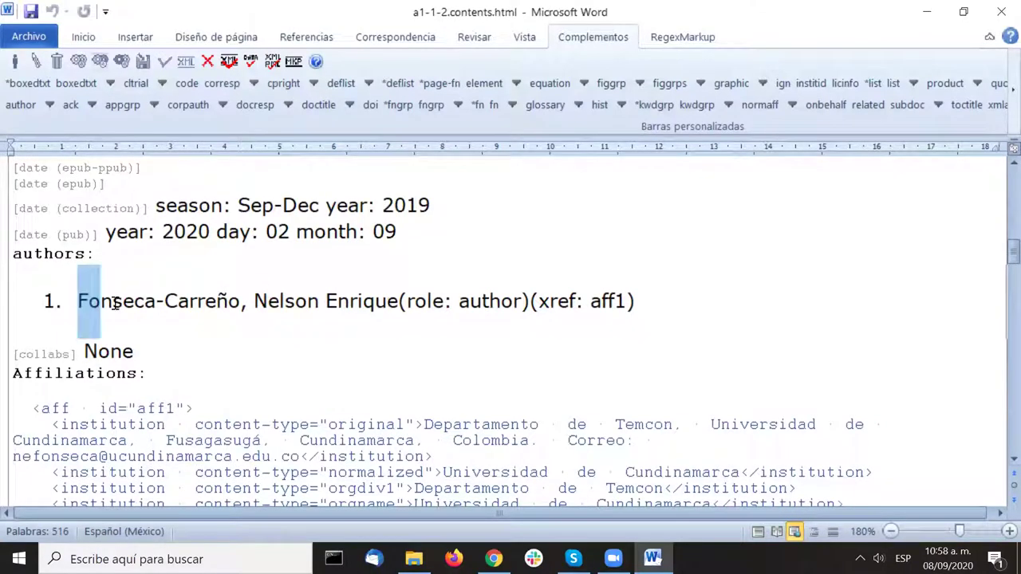
left_click_drag(79, 300, 398, 302)
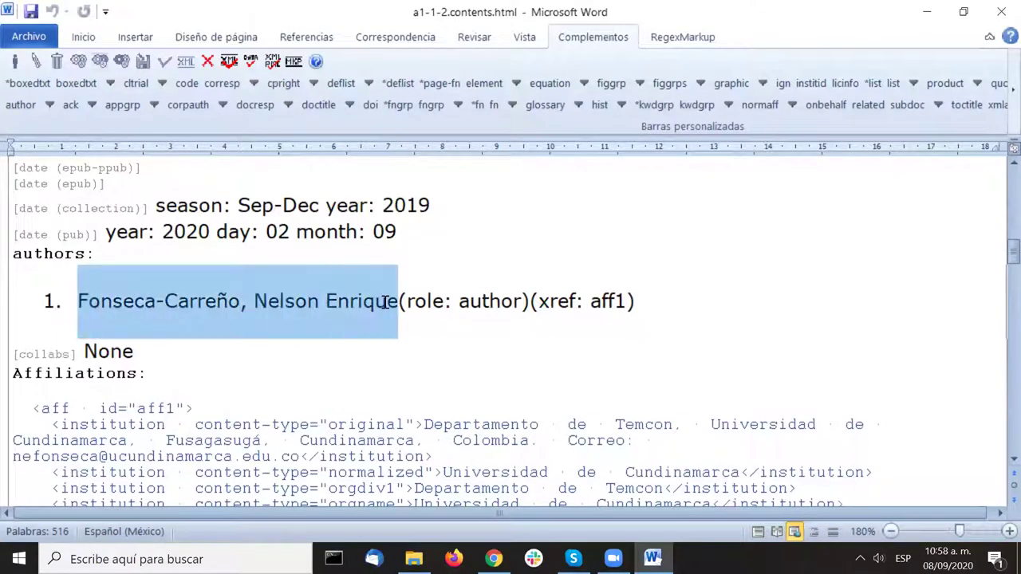
left_click(496, 347)
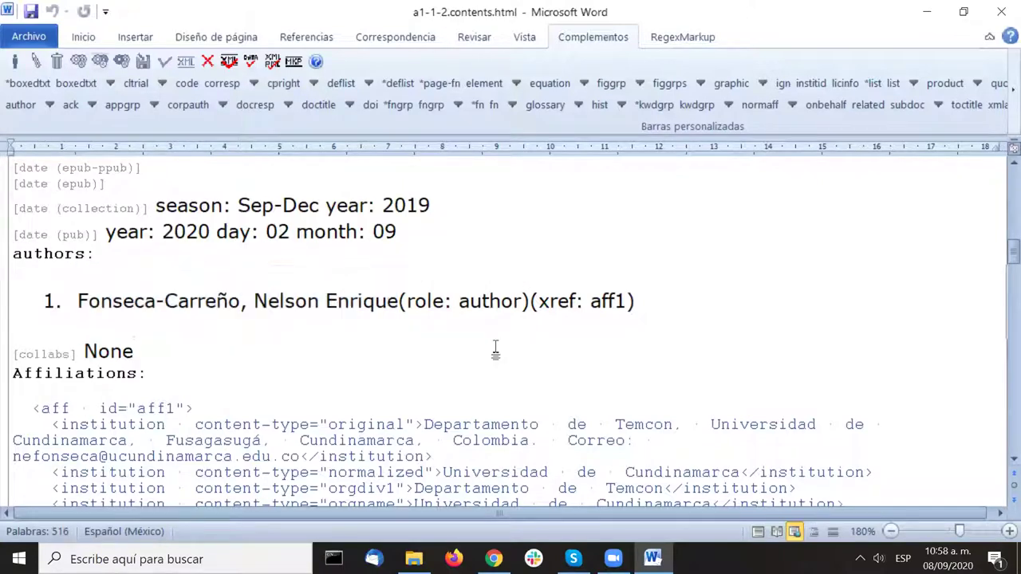
Step: Review the Affiliations section and highlight the entire aff1 XML block
scroll(496, 347, "down", 1)
scroll(496, 347, "down", 2)
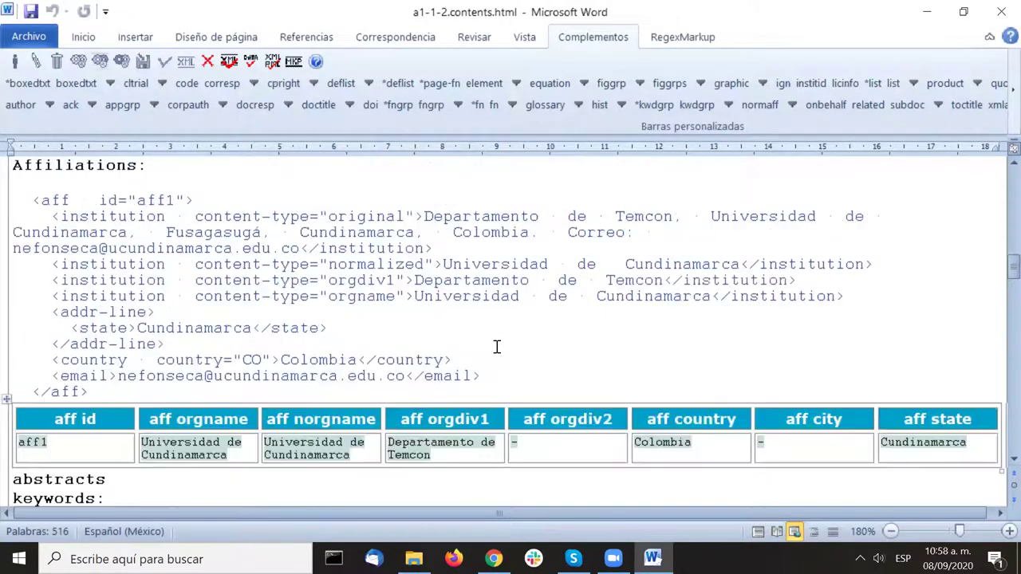
scroll(496, 347, "up", 1)
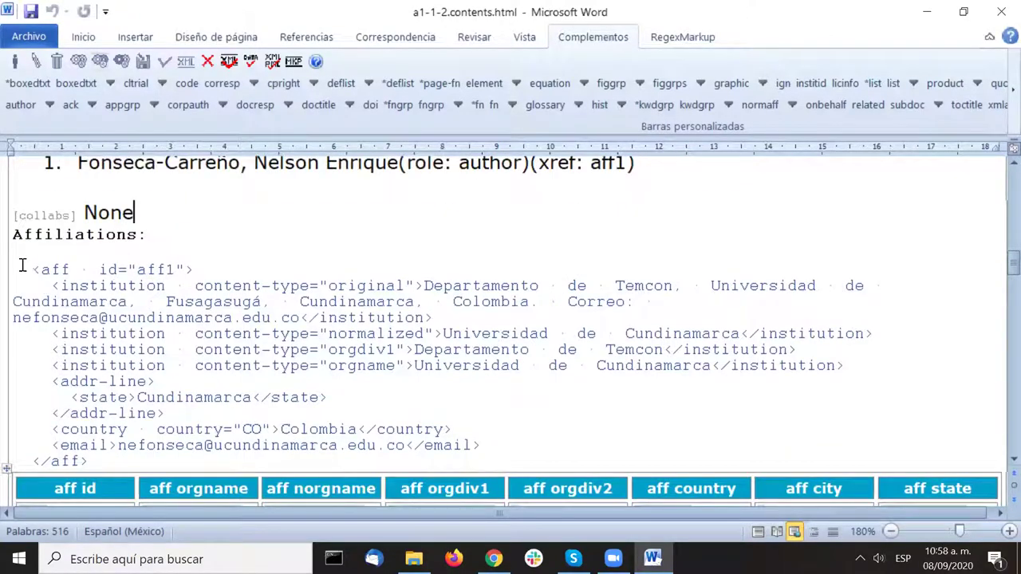
left_click_drag(31, 269, 150, 460)
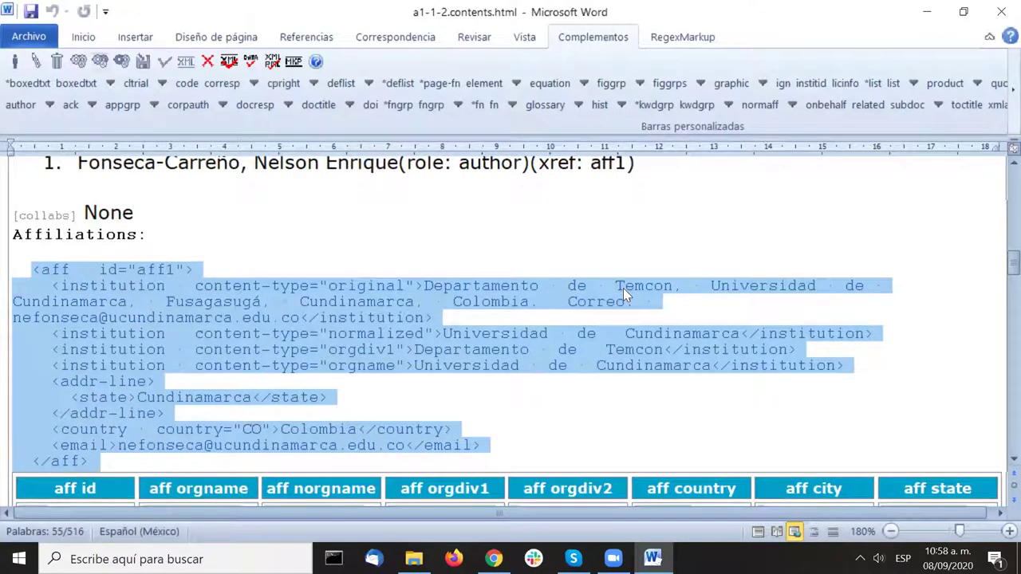
left_click(606, 240)
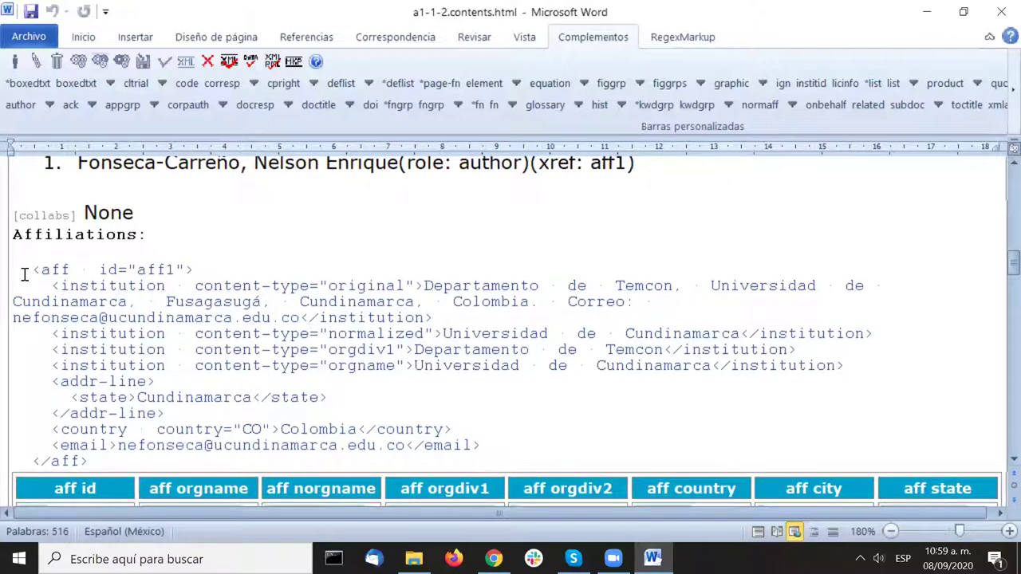
Step: Inspect the aff1 opening tag and the institution element of content type original, highlighting the full original affiliation text
left_click_drag(31, 270, 200, 267)
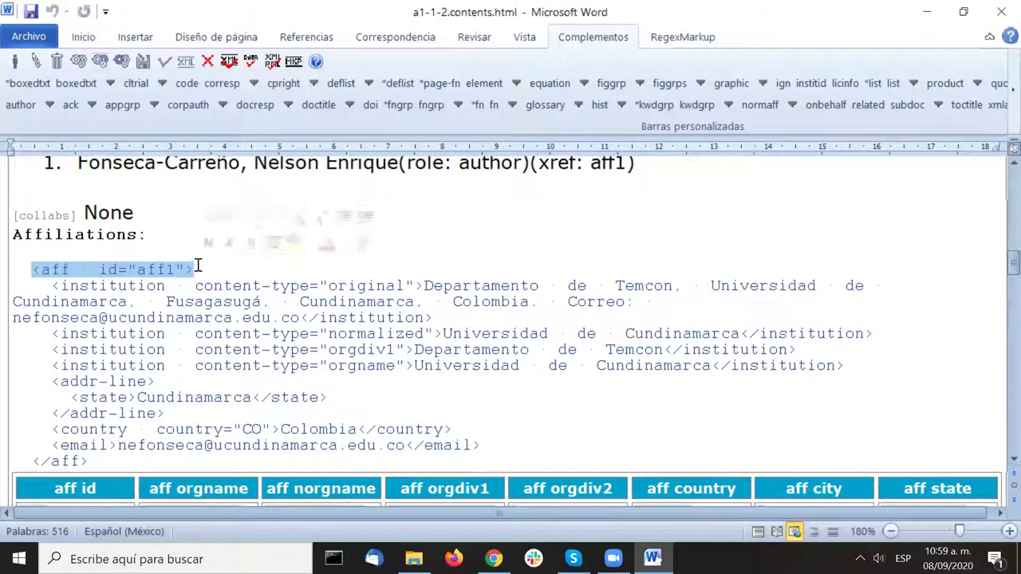
left_click(263, 300)
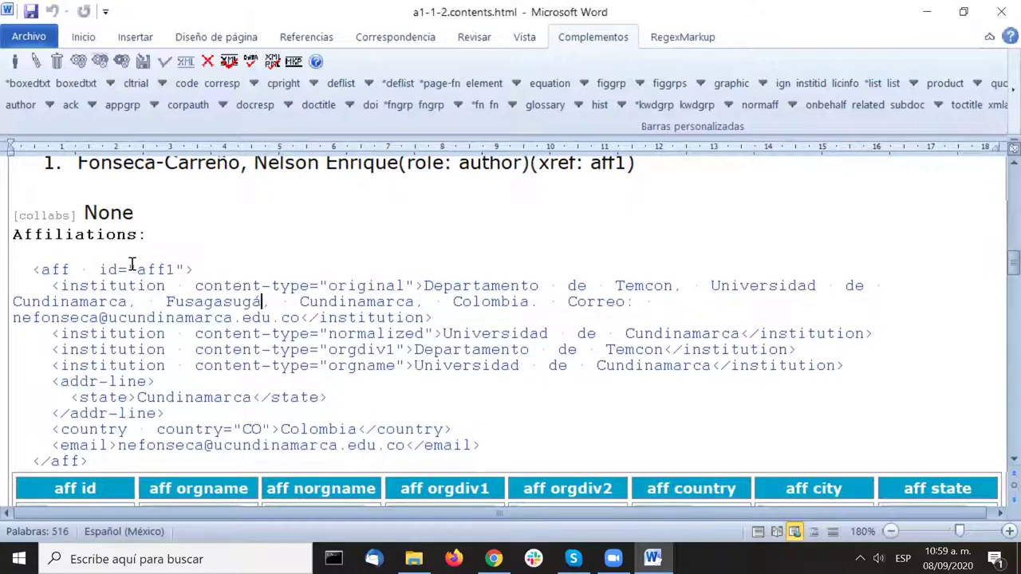
left_click_drag(43, 269, 72, 267)
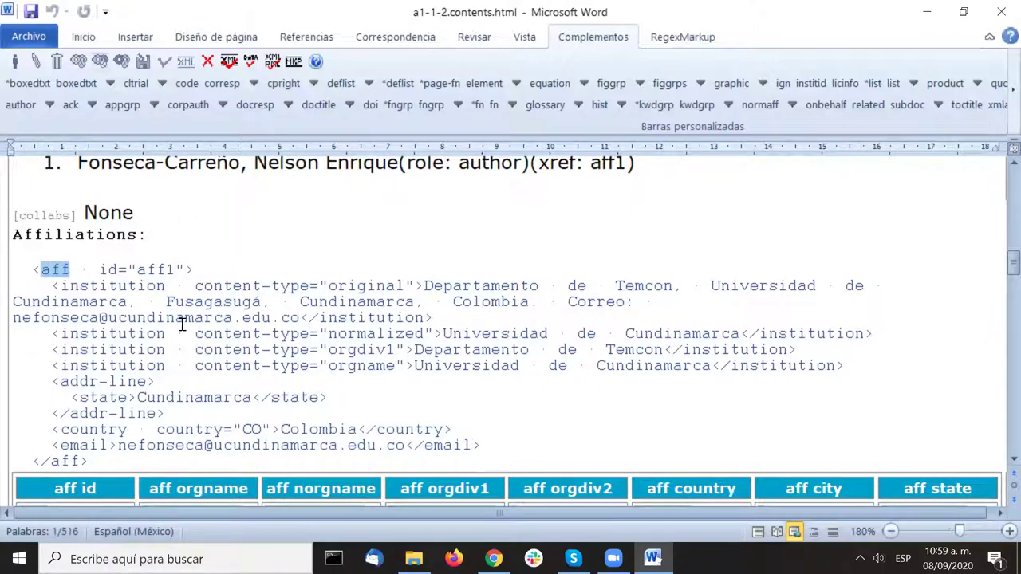
left_click(131, 288)
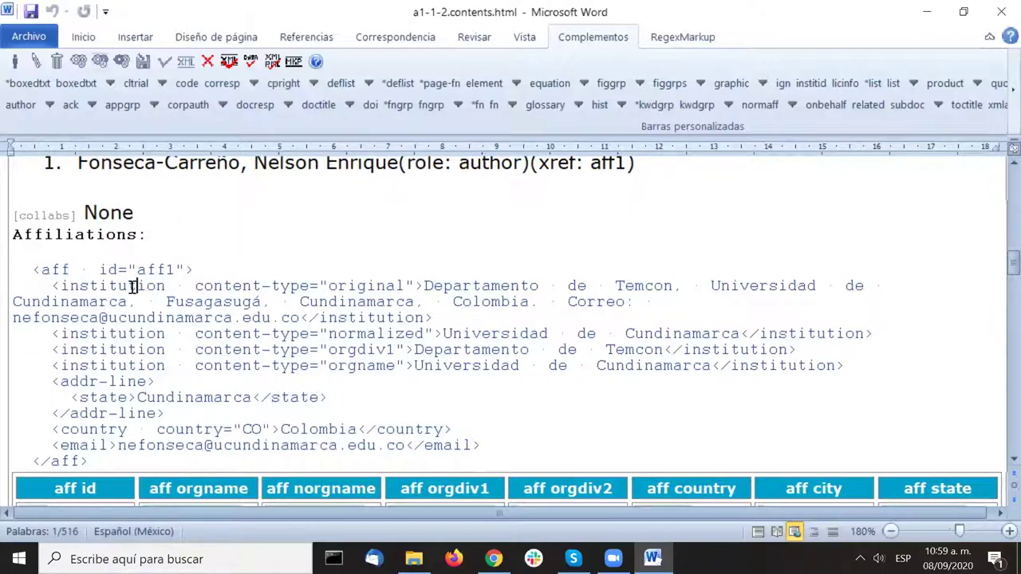
double_click(356, 286)
left_click(507, 299)
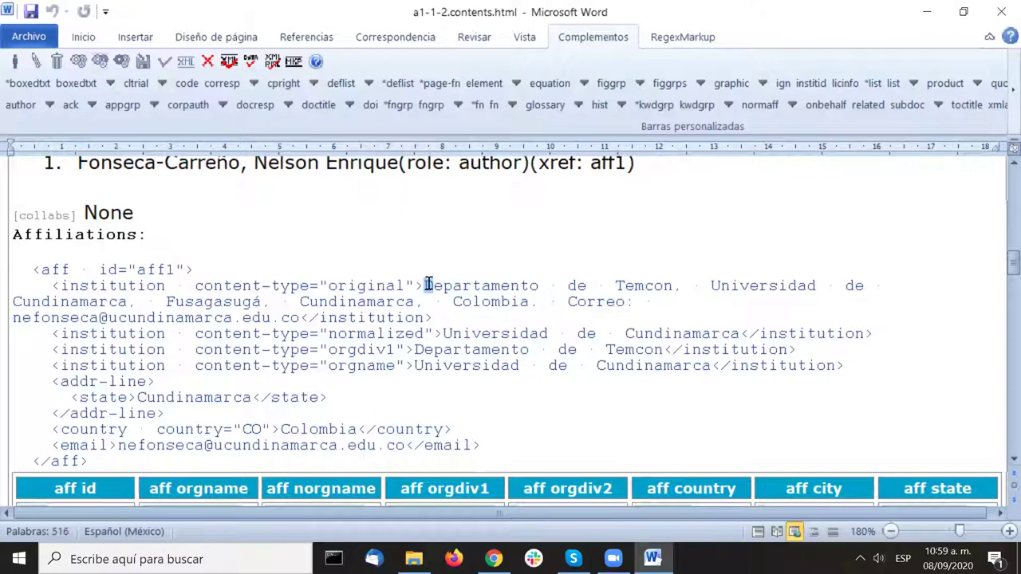
left_click_drag(425, 285, 300, 317)
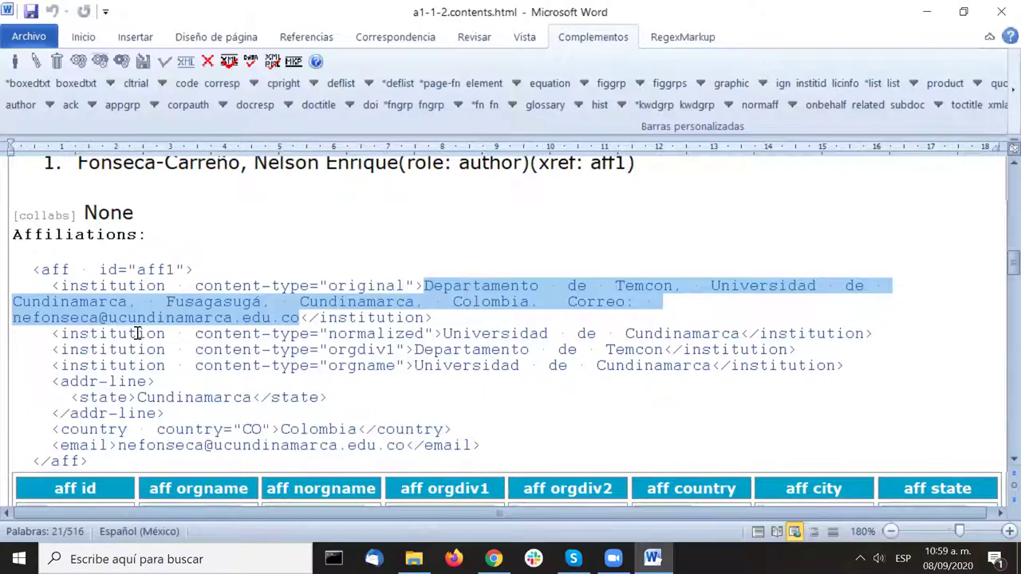
Step: Inspect the institution element of content type normalized in aff1, highlighting its content type and the full institution name
left_click(78, 333)
left_click_drag(61, 333, 110, 333)
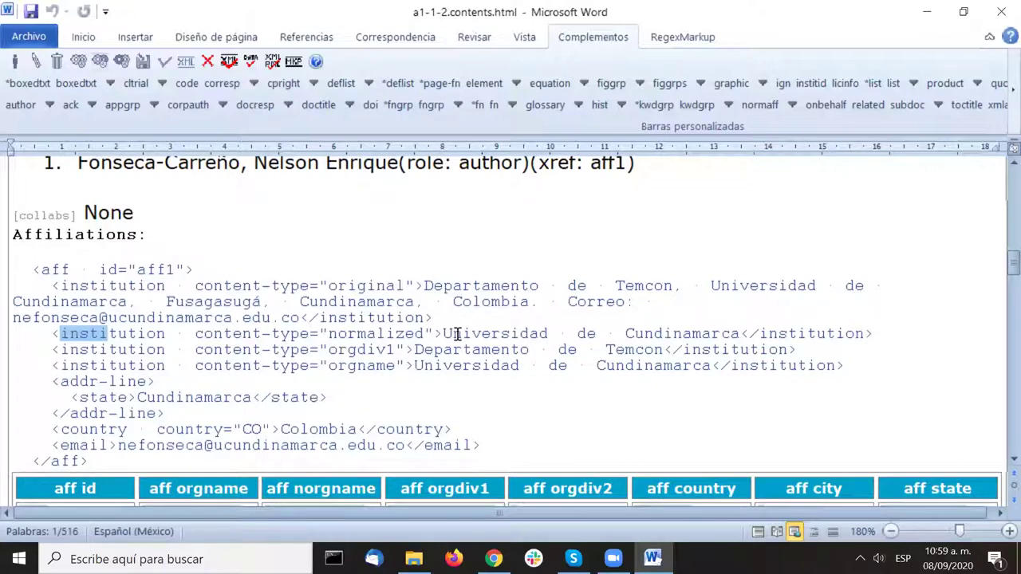
left_click(370, 334)
double_click(367, 333)
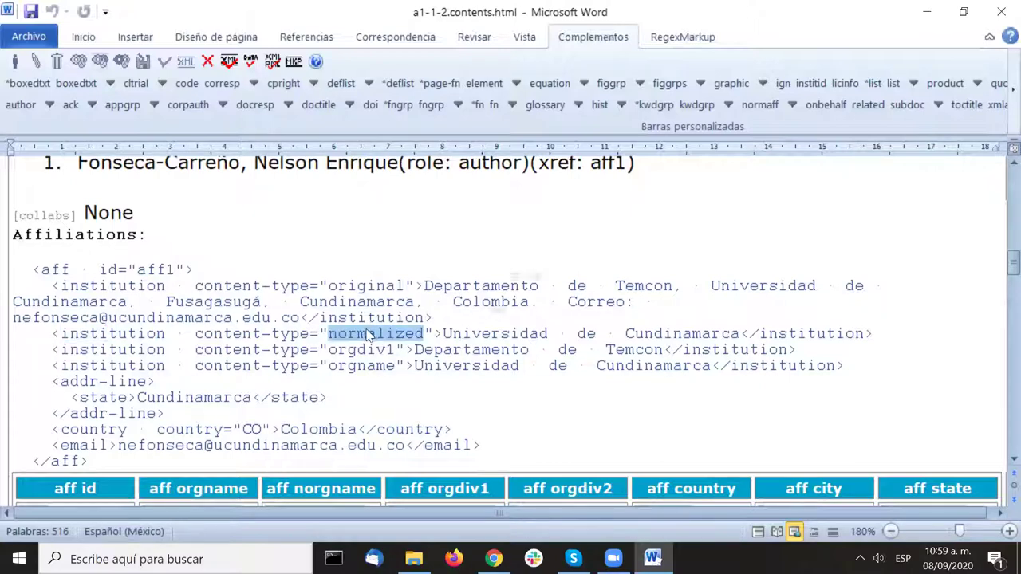
left_click_drag(443, 334, 737, 335)
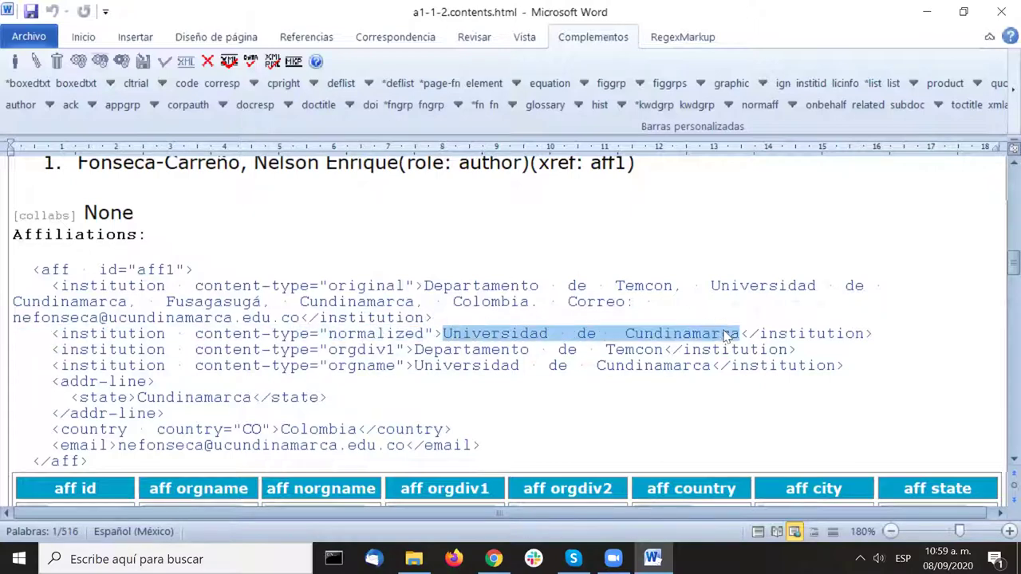
Step: Inspect the orgdiv1 and orgname institution elements in aff1, highlighting each content type and its text
double_click(347, 351)
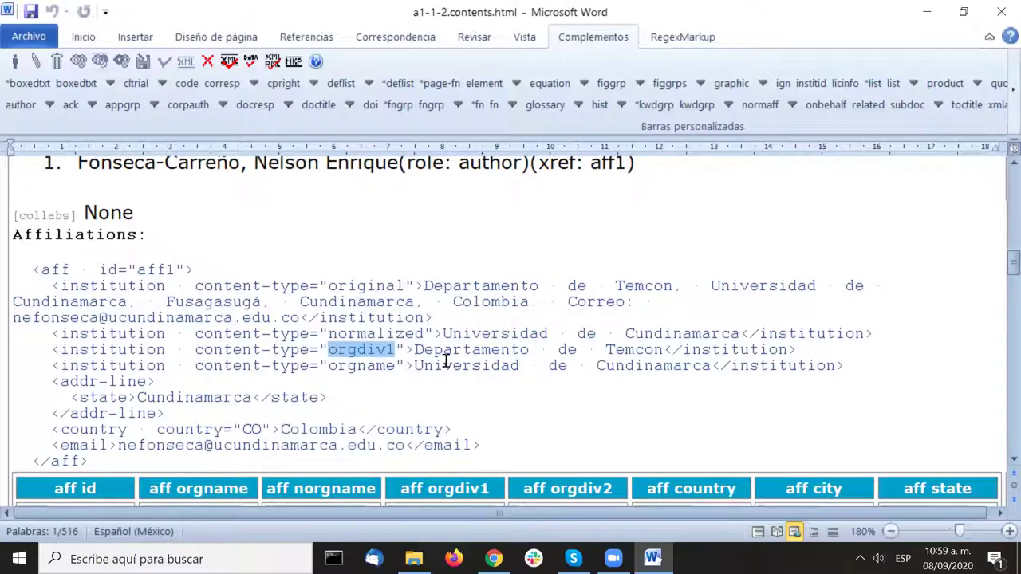
left_click_drag(414, 351, 633, 355)
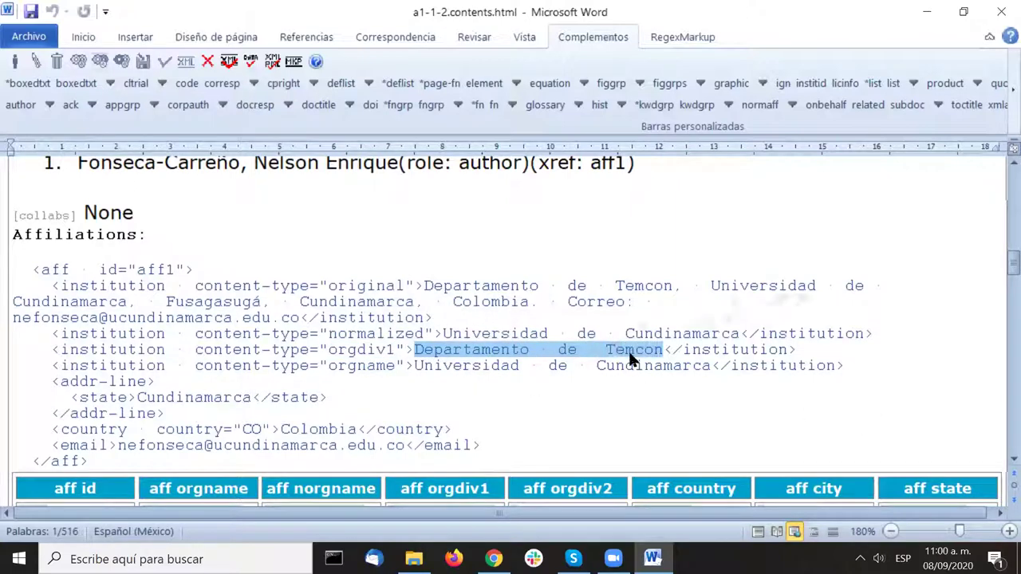
double_click(348, 367)
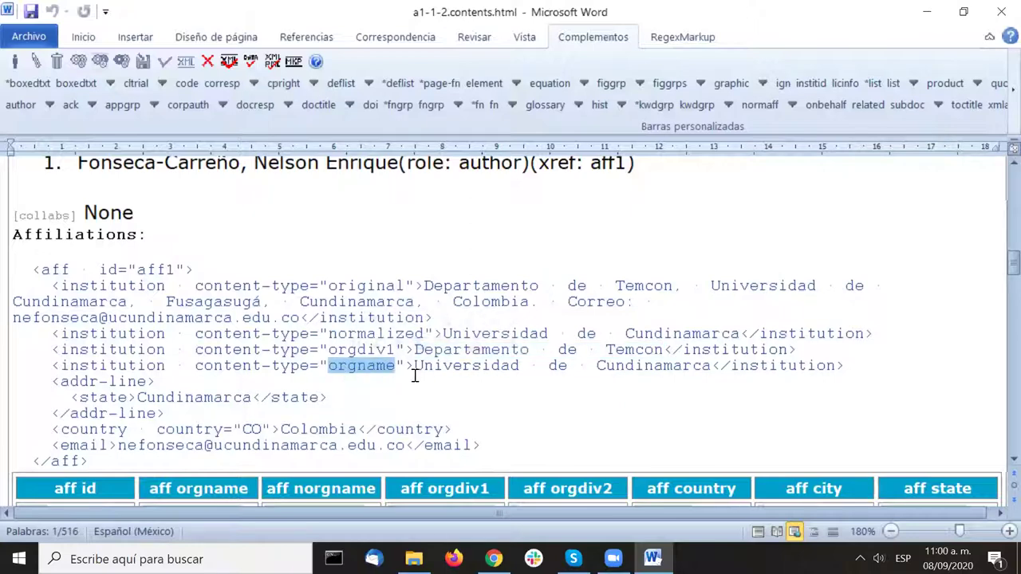
left_click_drag(417, 364, 710, 365)
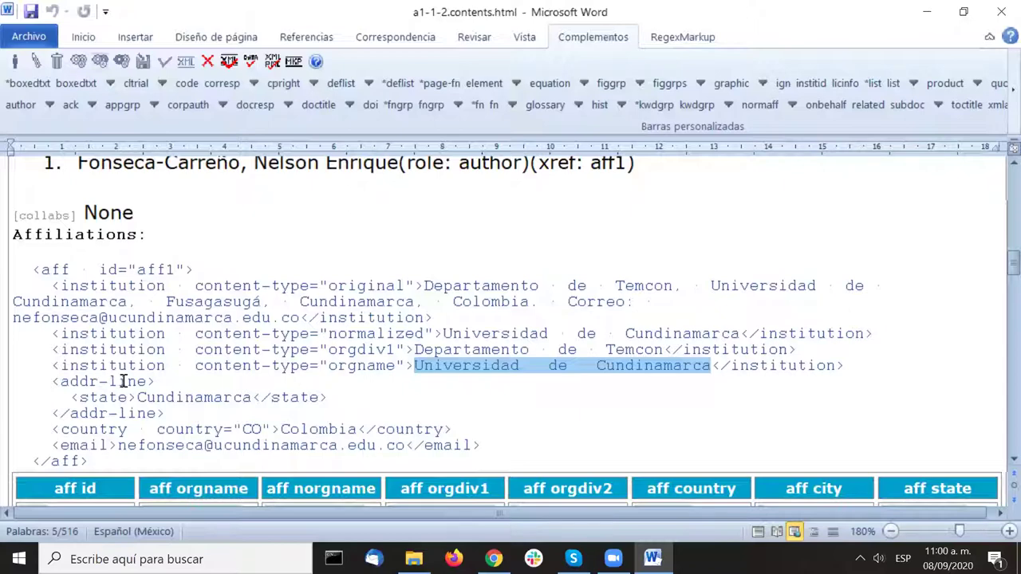
Step: Inspect the state element inside the aff1 address line, highlighting the element and its value
scroll(239, 303, "down", 1)
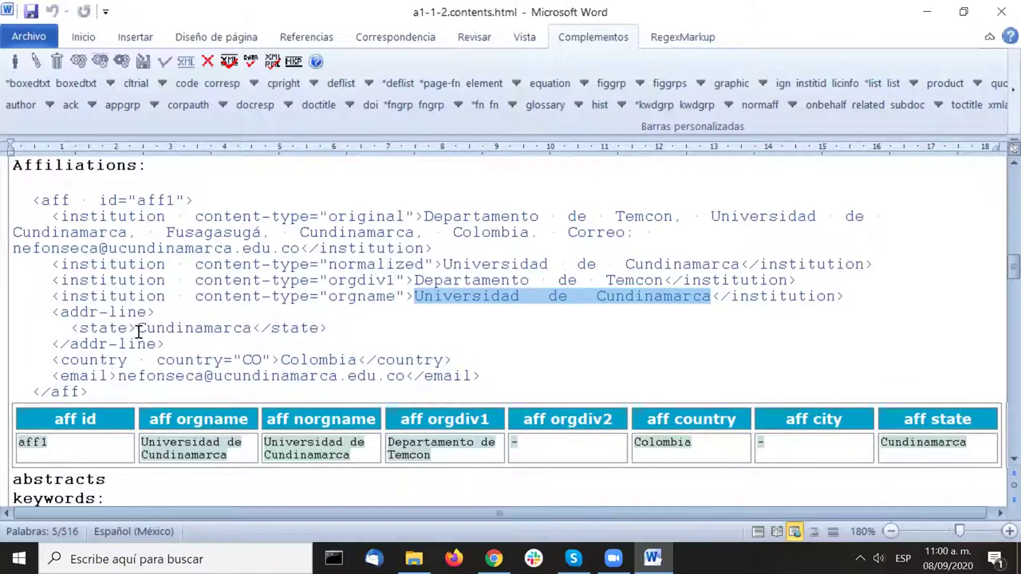
left_click(71, 328)
left_click_drag(87, 327, 282, 328)
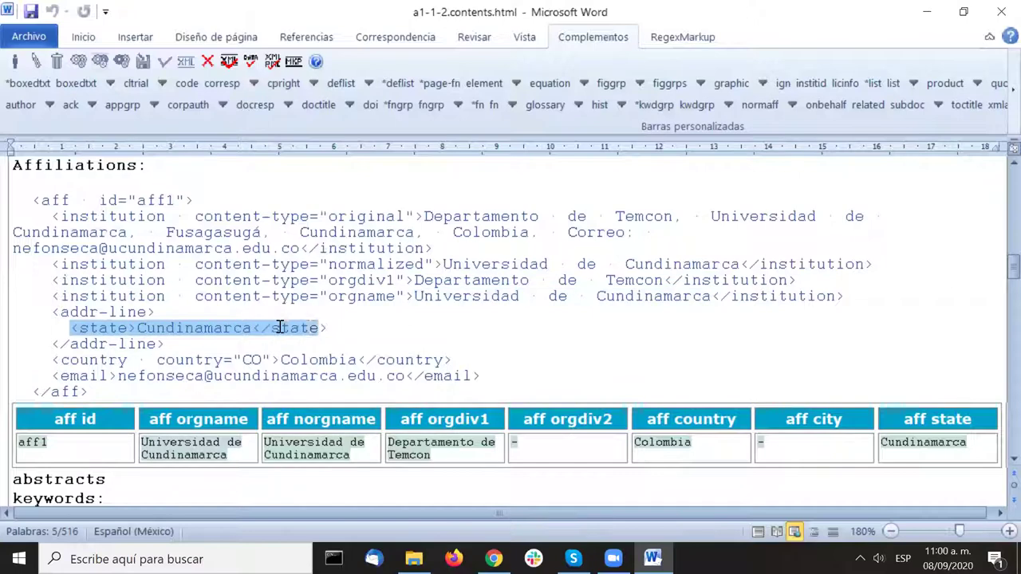
left_click(182, 328)
double_click(182, 327)
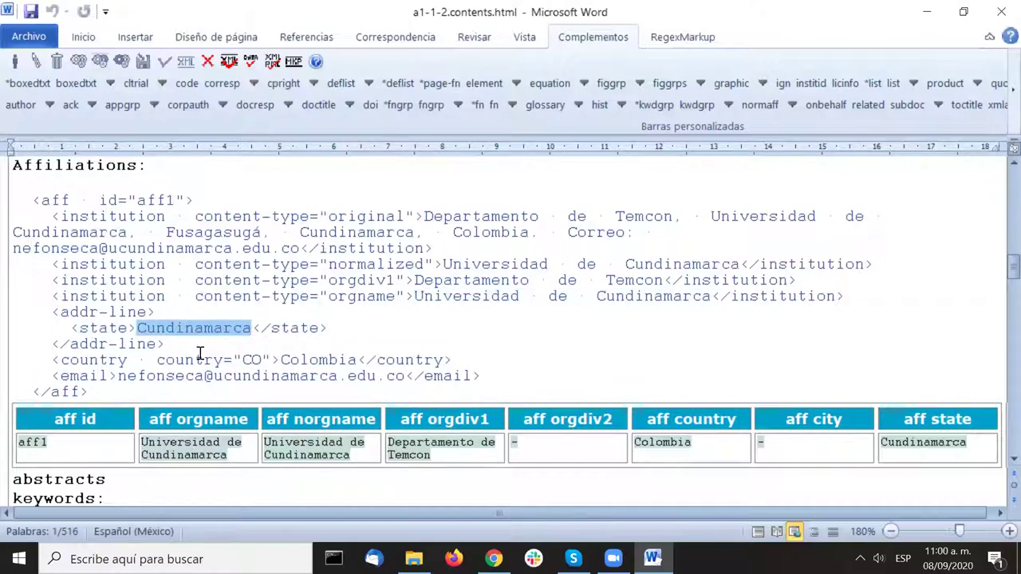
Step: Inspect the country element's tag, code attribute and country name in aff1, and highlight the address in the email element
double_click(80, 360)
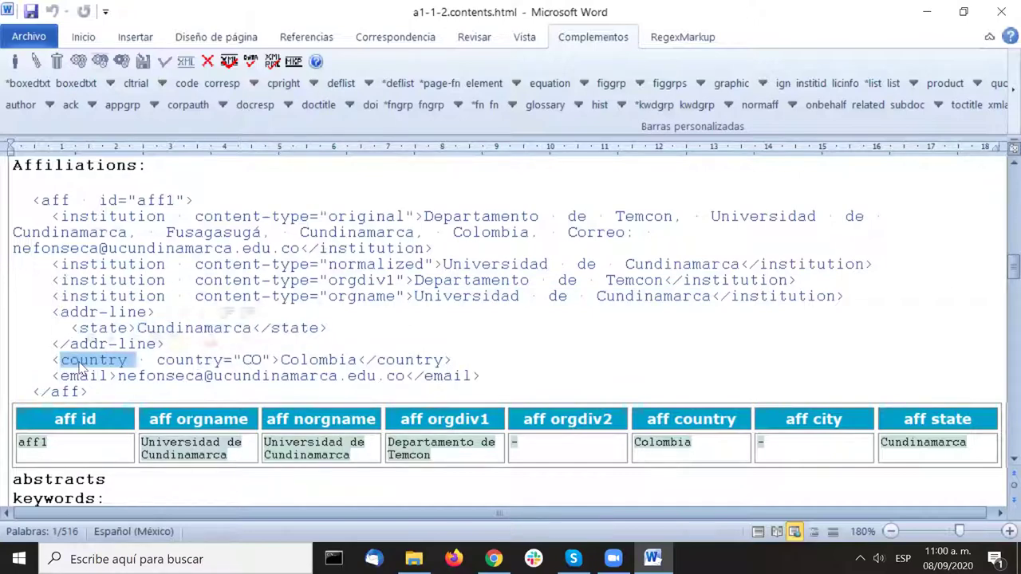
left_click(252, 360)
double_click(253, 359)
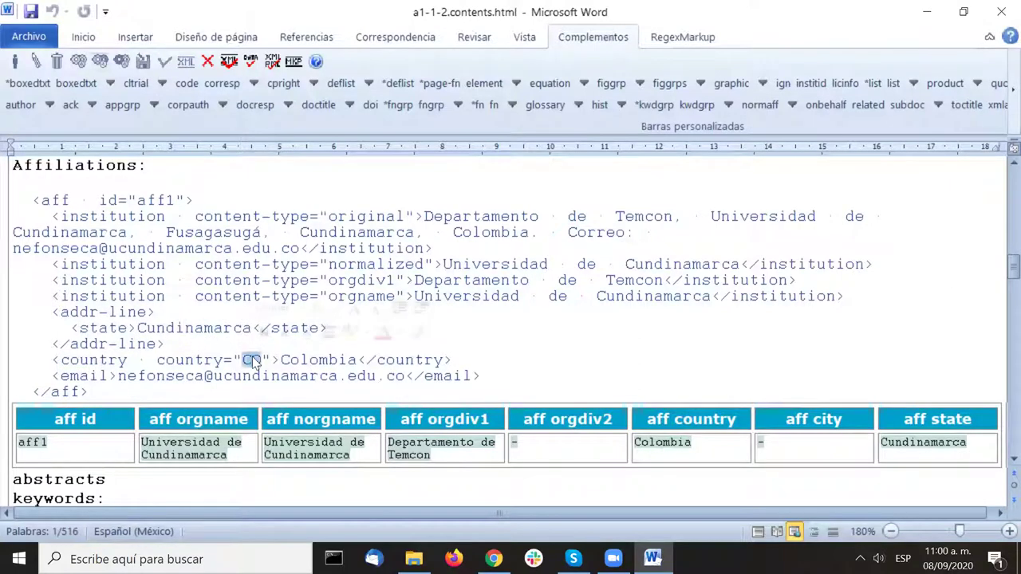
double_click(289, 359)
left_click(254, 359)
double_click(254, 360)
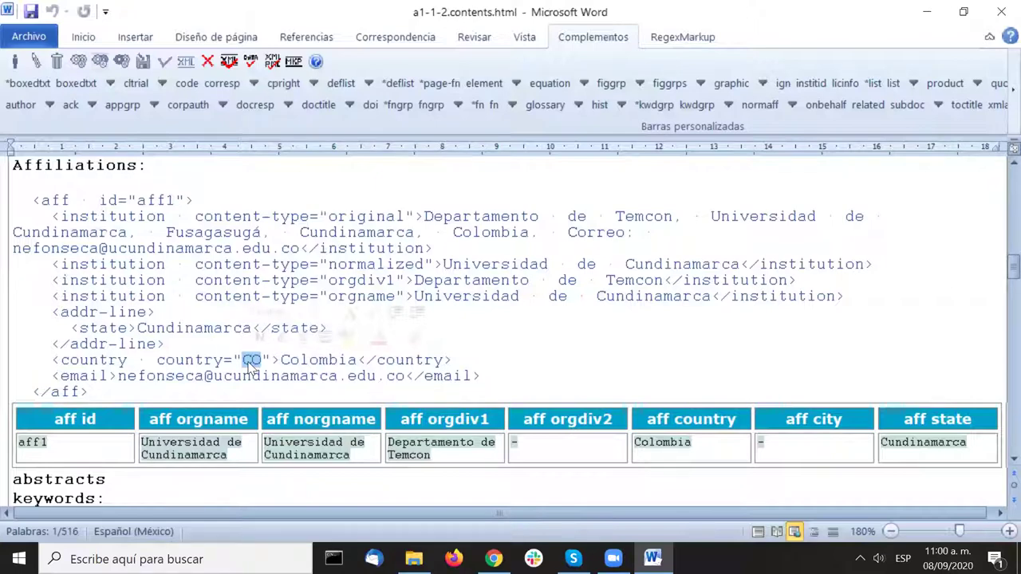
double_click(298, 360)
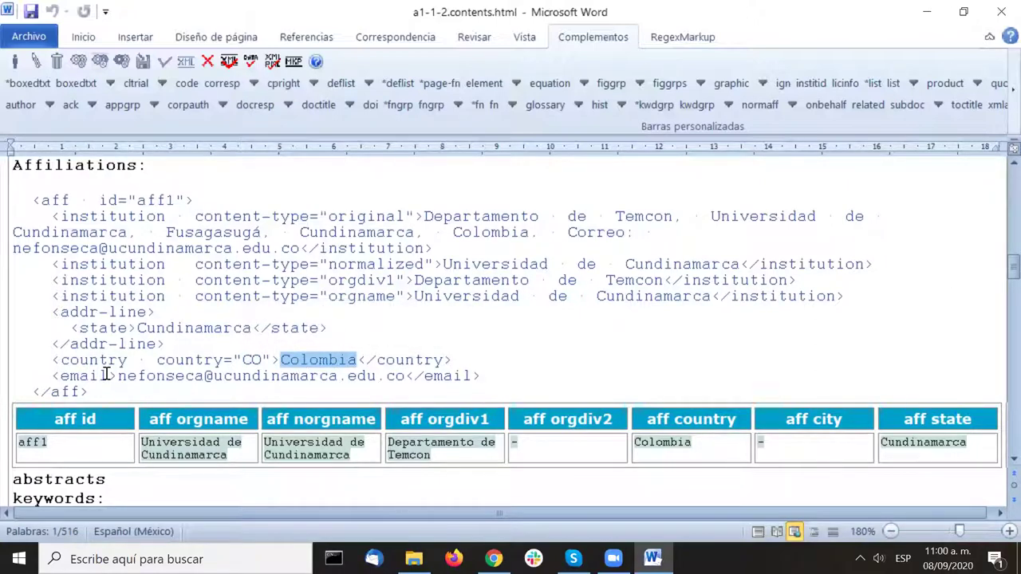
left_click_drag(117, 376, 404, 376)
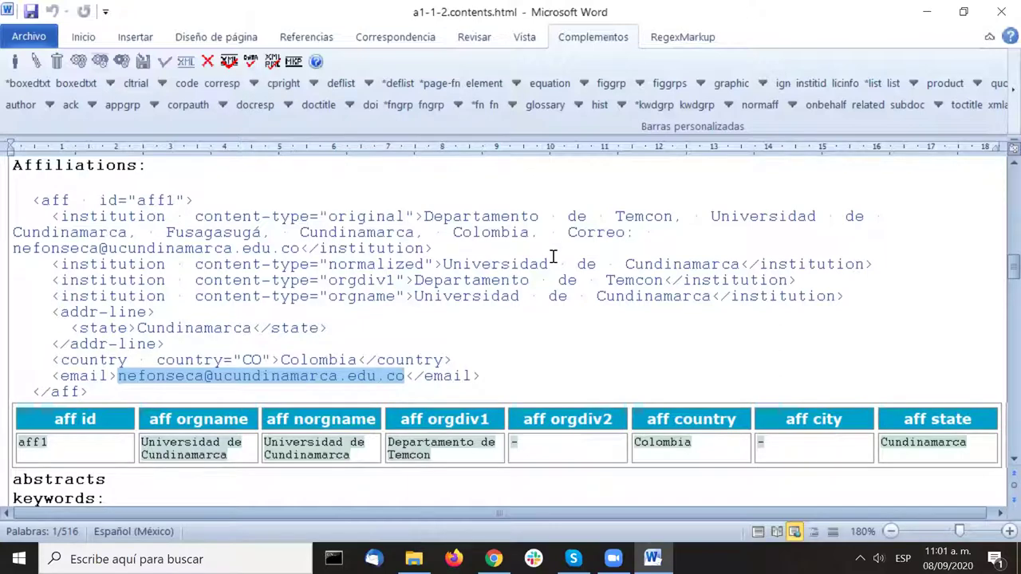
Step: Review the validation messages below the affiliations table and highlight the DOI quoted in the doi warning
scroll(553, 256, "down", 1)
scroll(552, 256, "down", 1)
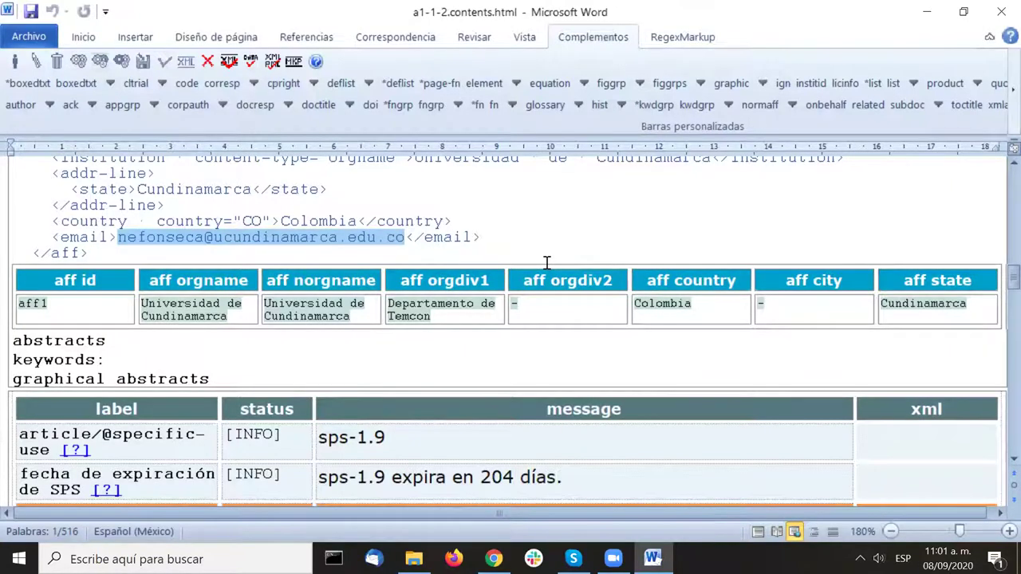
scroll(546, 263, "down", 2)
scroll(547, 264, "down", 1)
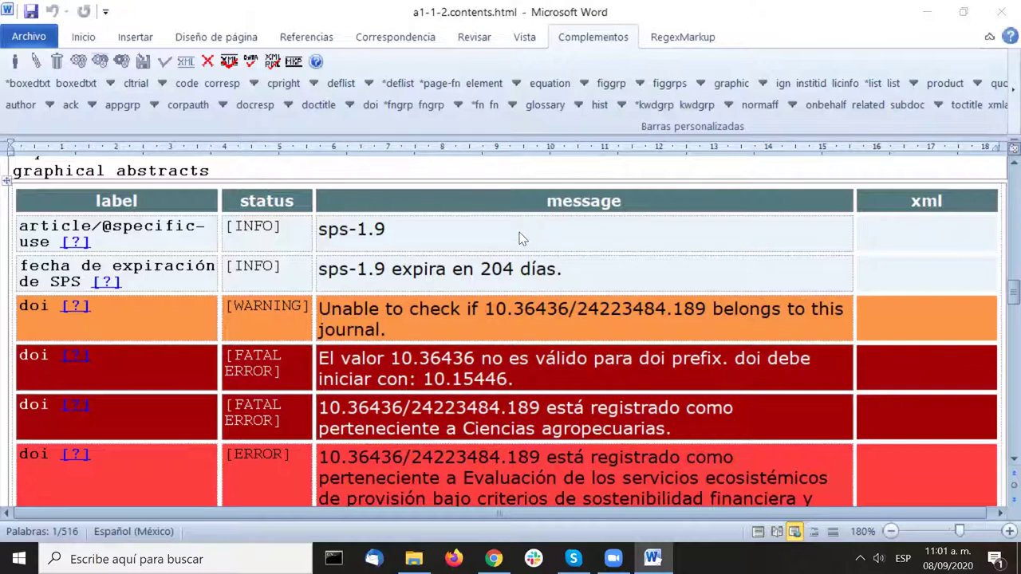
scroll(710, 229, "down", 1)
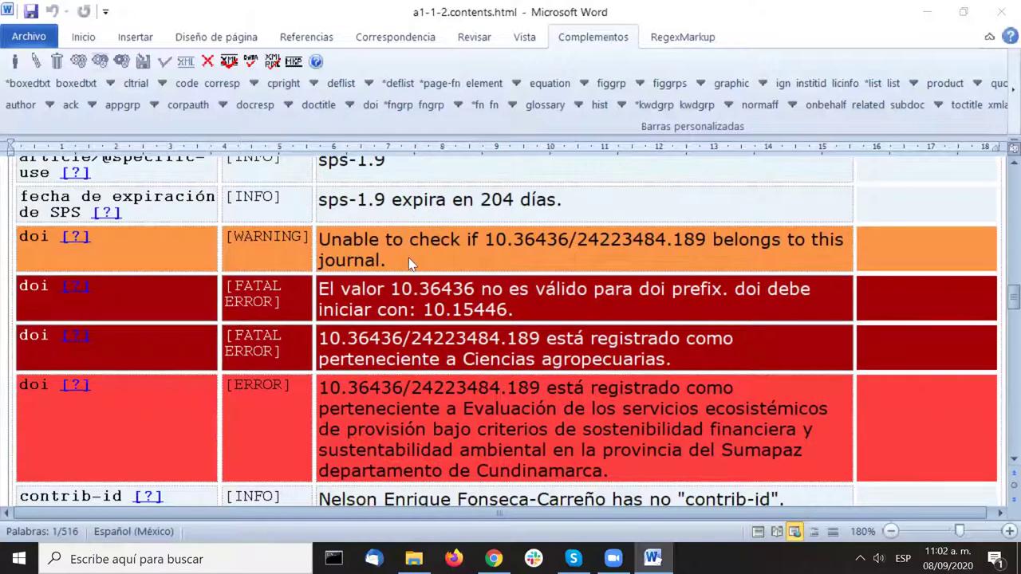
left_click(473, 257)
left_click_drag(485, 240, 706, 234)
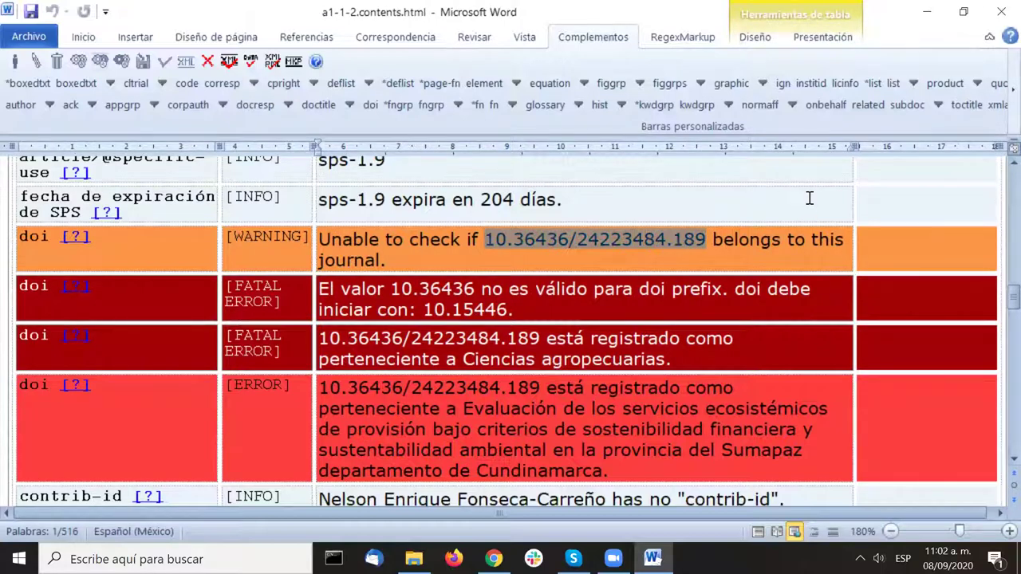
scroll(808, 197, "down", 1)
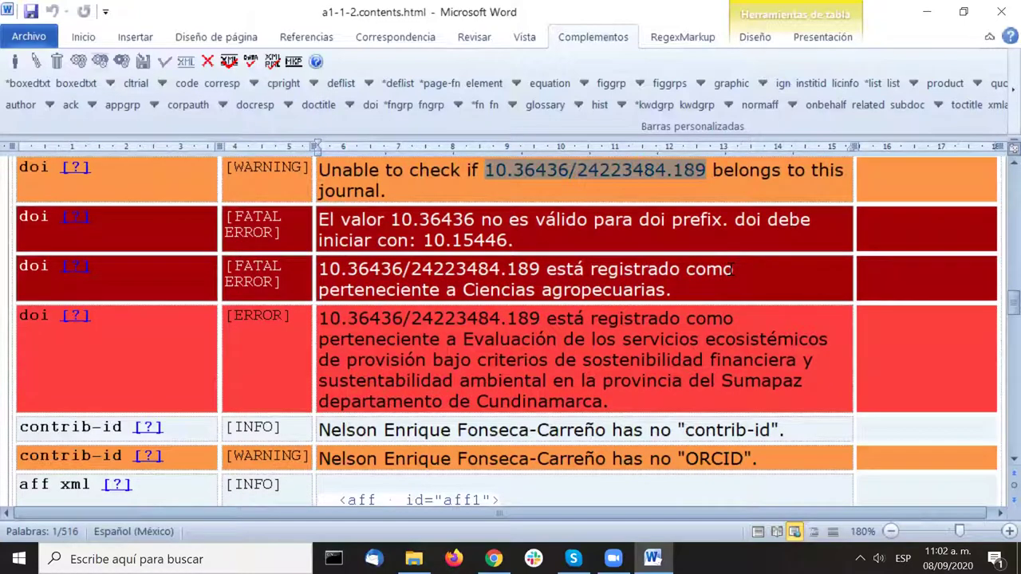
scroll(662, 233, "up", 1)
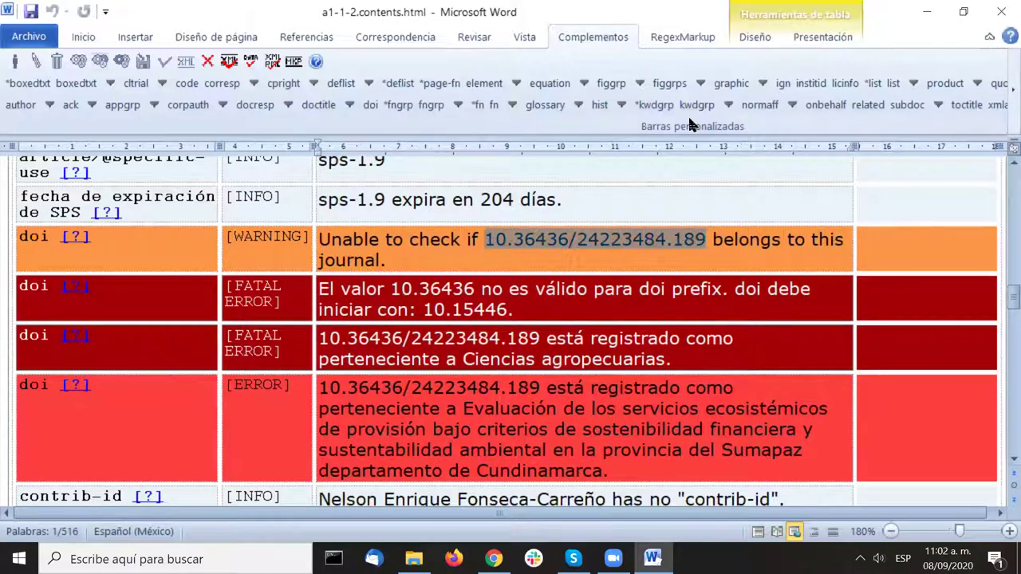
left_click(691, 182)
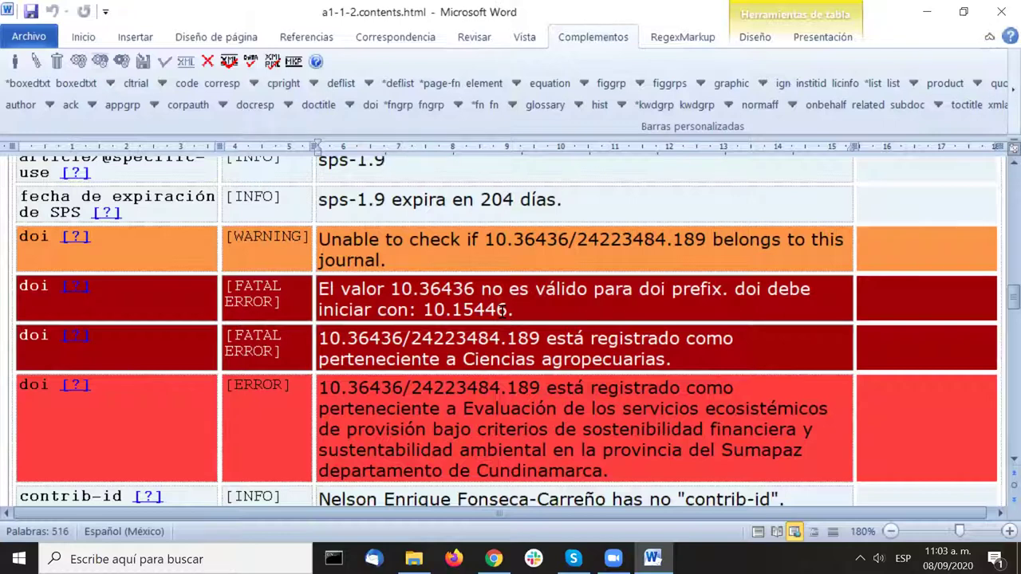
Step: Examine the fatal error about the DOI prefix, highlighting the rejected prefix and the expected prefix
double_click(430, 289)
left_click(391, 289)
left_click_drag(416, 288, 476, 289)
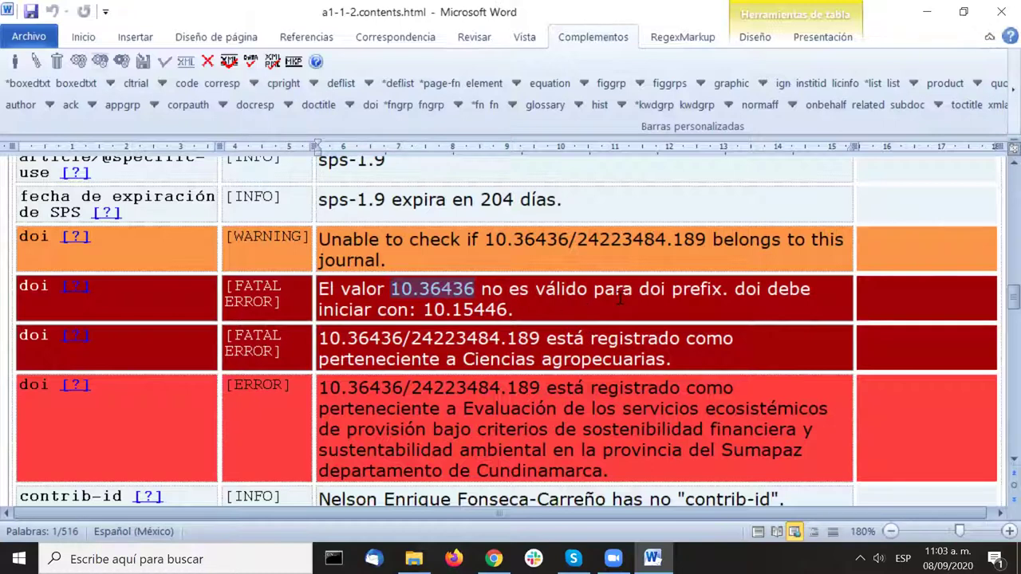
left_click_drag(423, 309, 508, 310)
left_click_drag(391, 288, 475, 291)
left_click(510, 289)
left_click(509, 341)
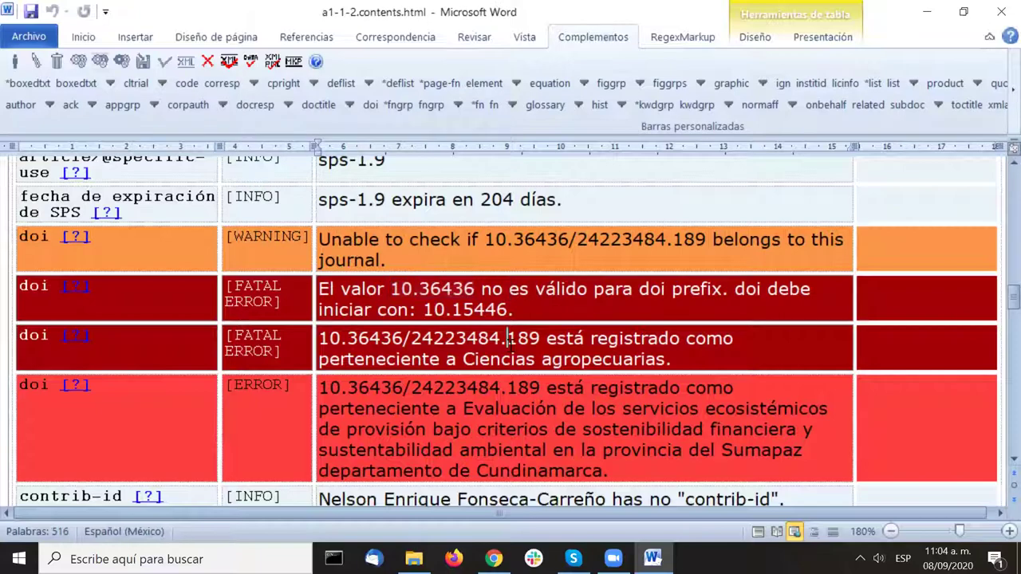
Step: Examine the doi row with ERROR status, highlighting the DOI and the article title it is registered under
scroll(698, 241, "down", 1)
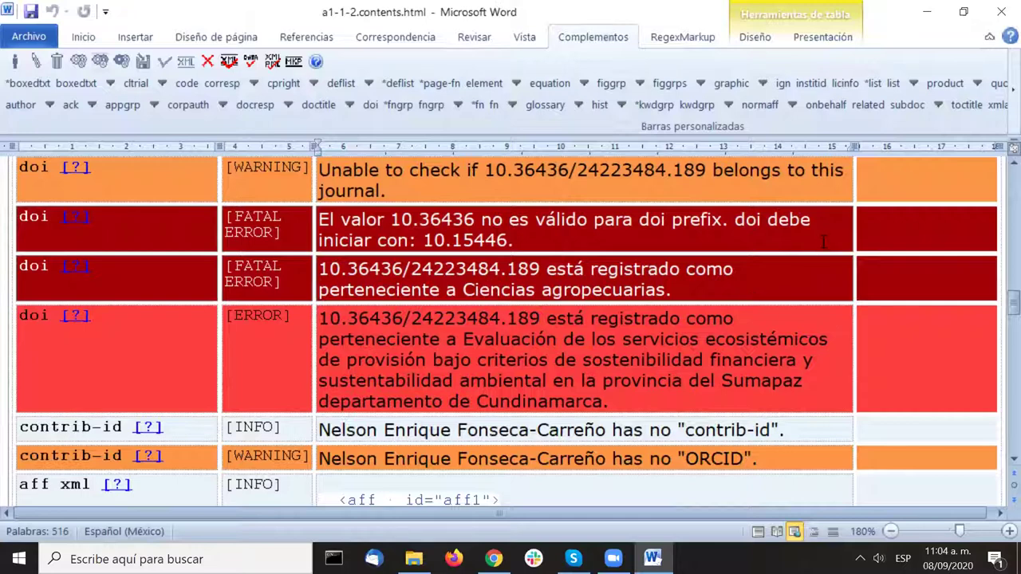
double_click(519, 320)
left_click(521, 335)
scroll(604, 374, "up", 1)
scroll(604, 373, "down", 1)
left_click_drag(321, 317, 543, 317)
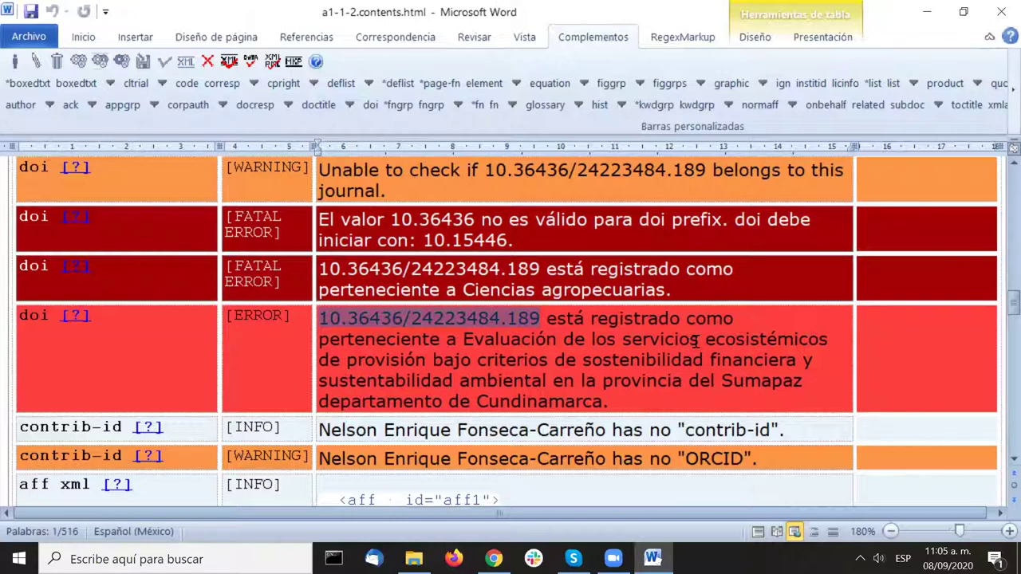
left_click(576, 355)
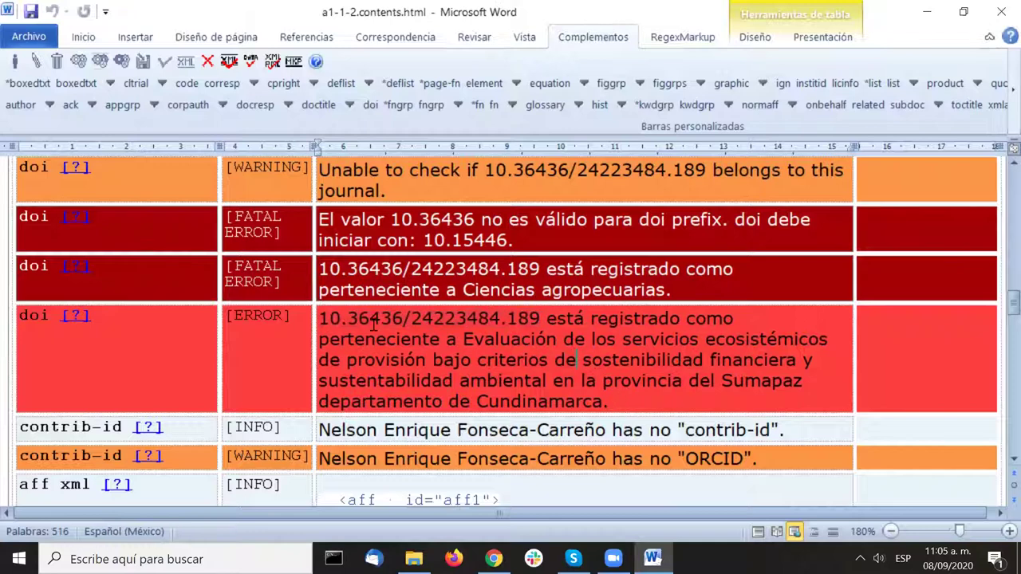
left_click_drag(349, 322, 608, 404)
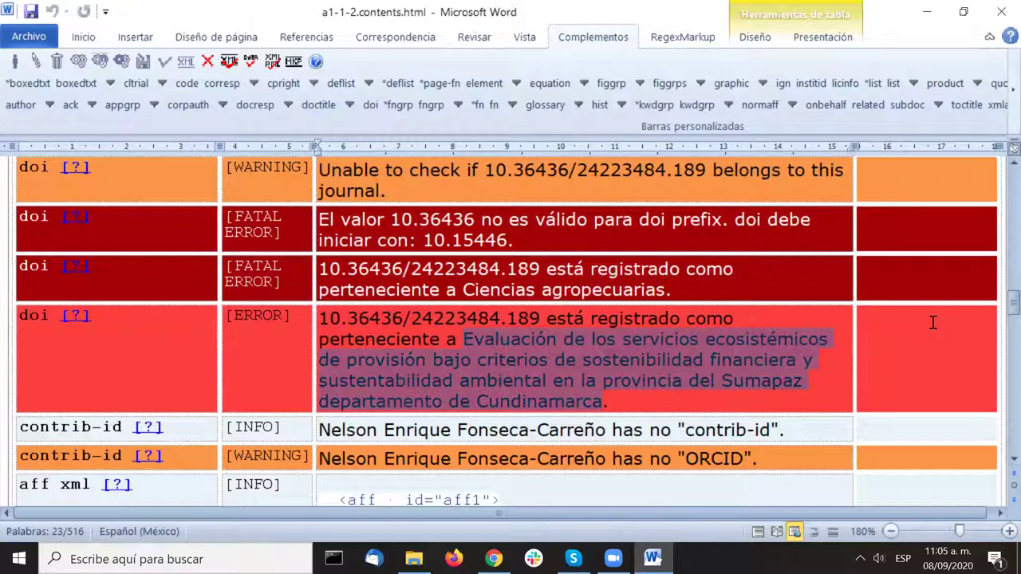
Step: Recheck the doi messages and examine the contrib-id warning about the author's ORCID, highlighting its full message
scroll(929, 267, "down", 1)
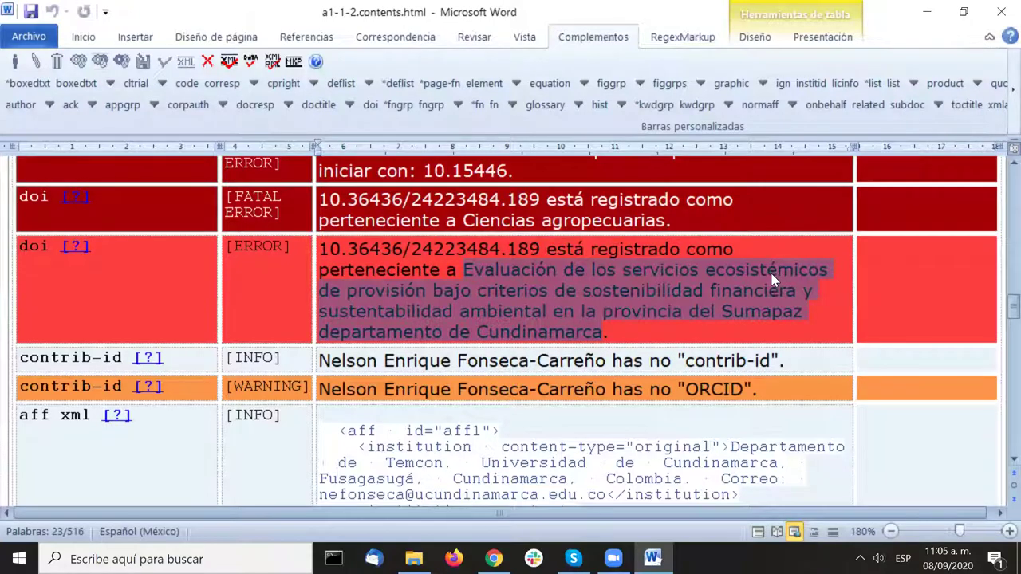
scroll(771, 278, "up", 3)
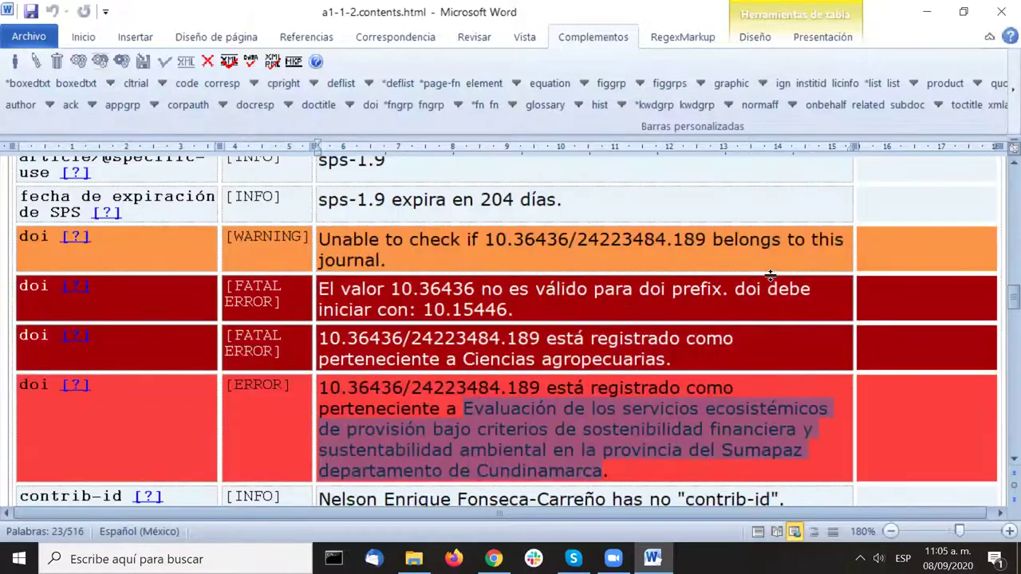
scroll(771, 278, "down", 1)
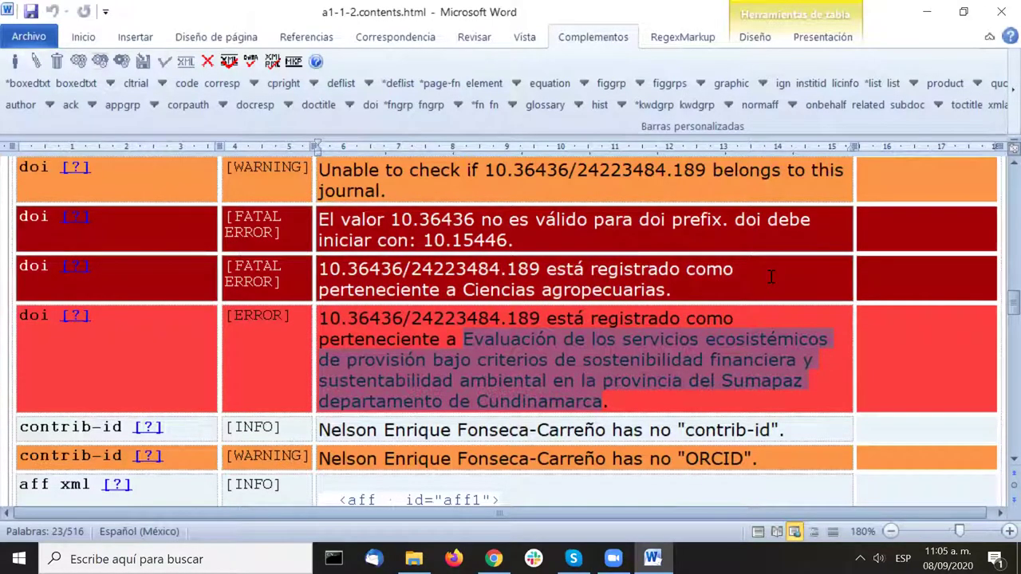
scroll(770, 277, "down", 3)
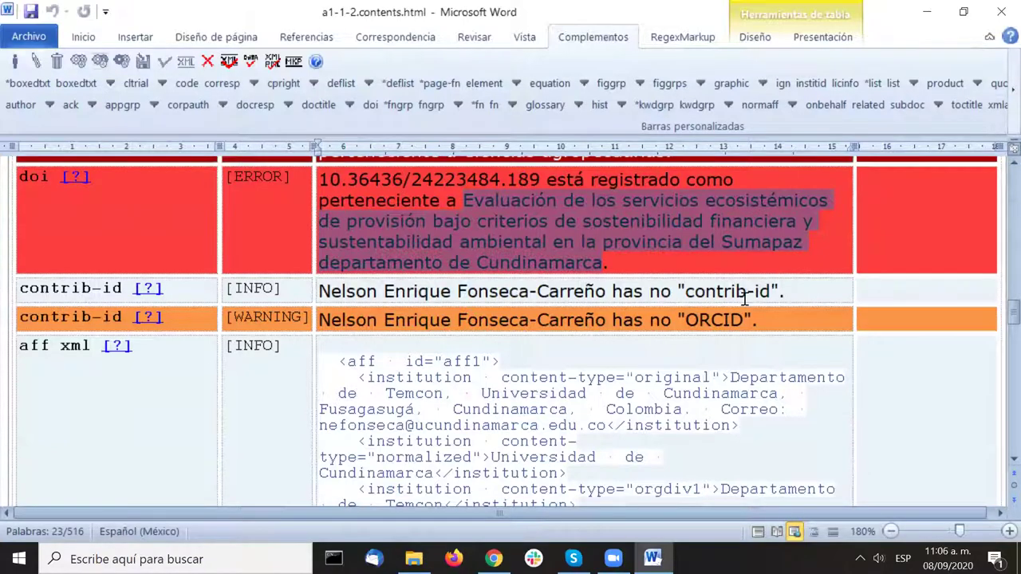
left_click_drag(766, 321, 319, 321)
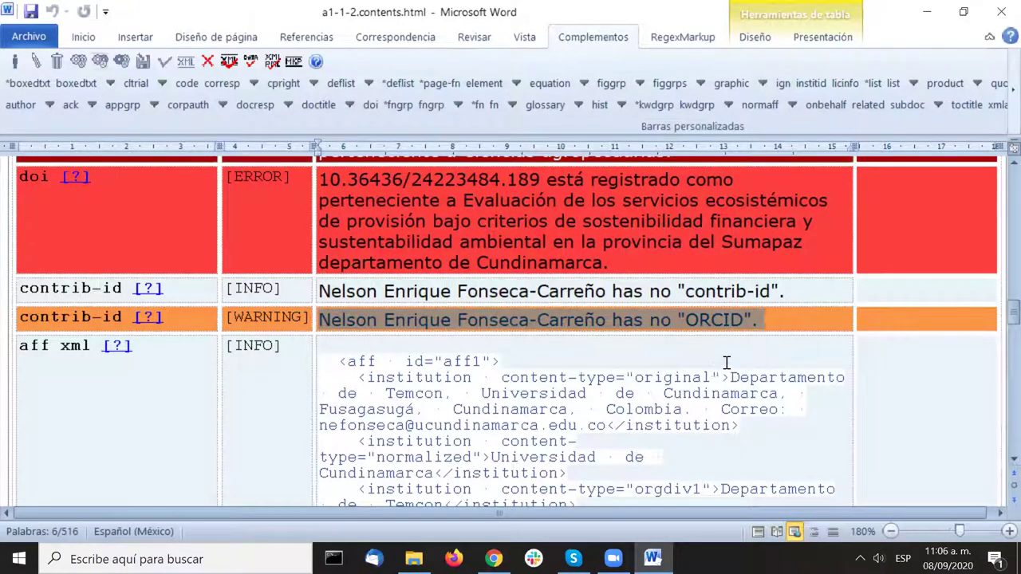
left_click(774, 318)
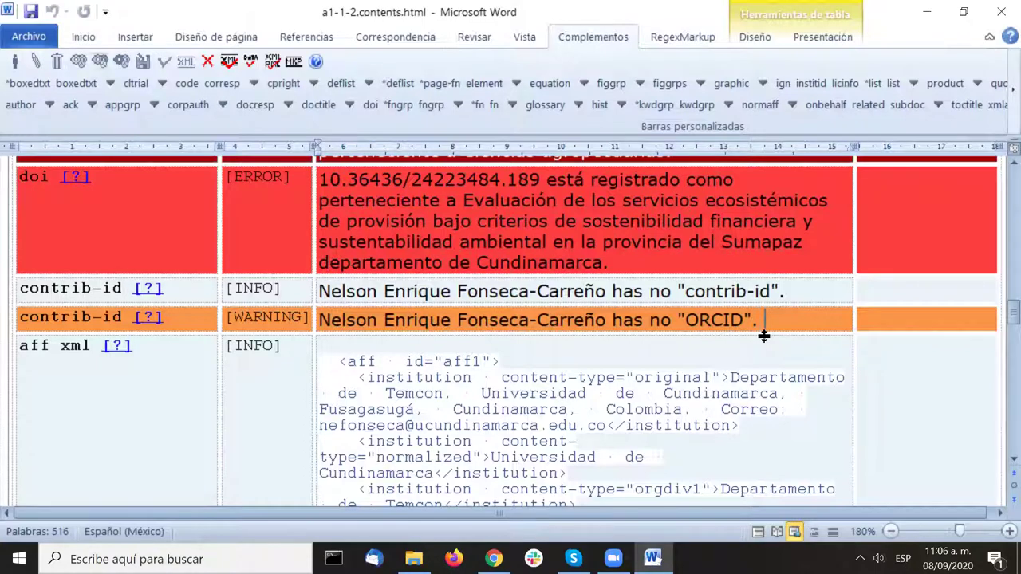
scroll(821, 210, "down", 1)
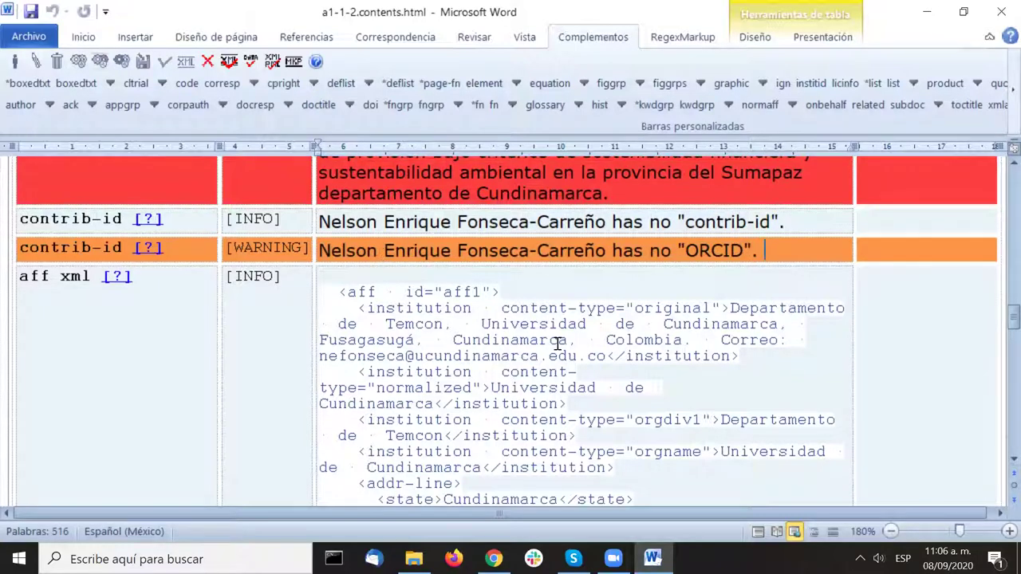
Step: Examine the aff xml row, highlighting the complete affiliation markup from the opening aff tag to its closing tag
scroll(557, 344, "up", 1)
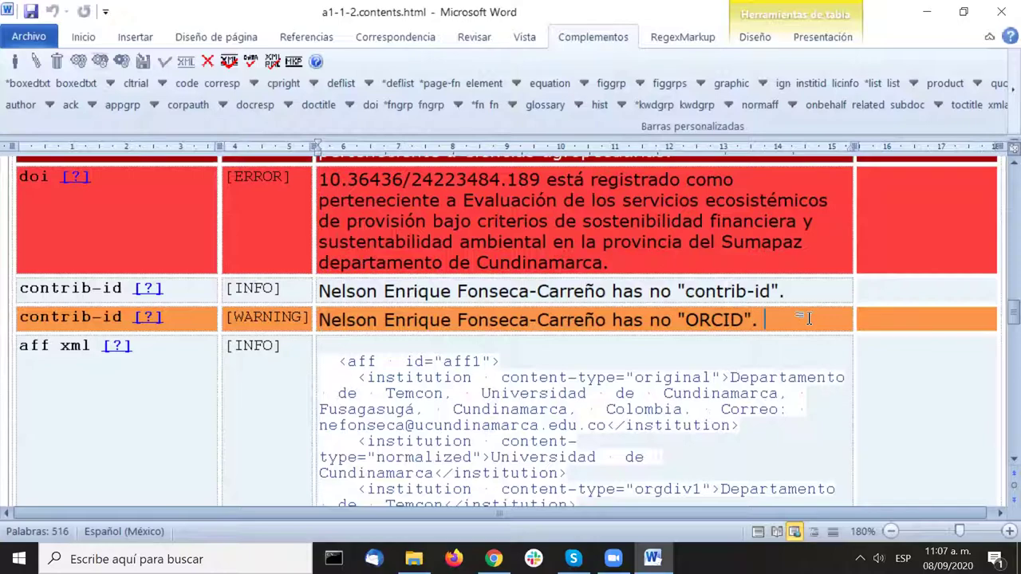
scroll(809, 318, "down", 3)
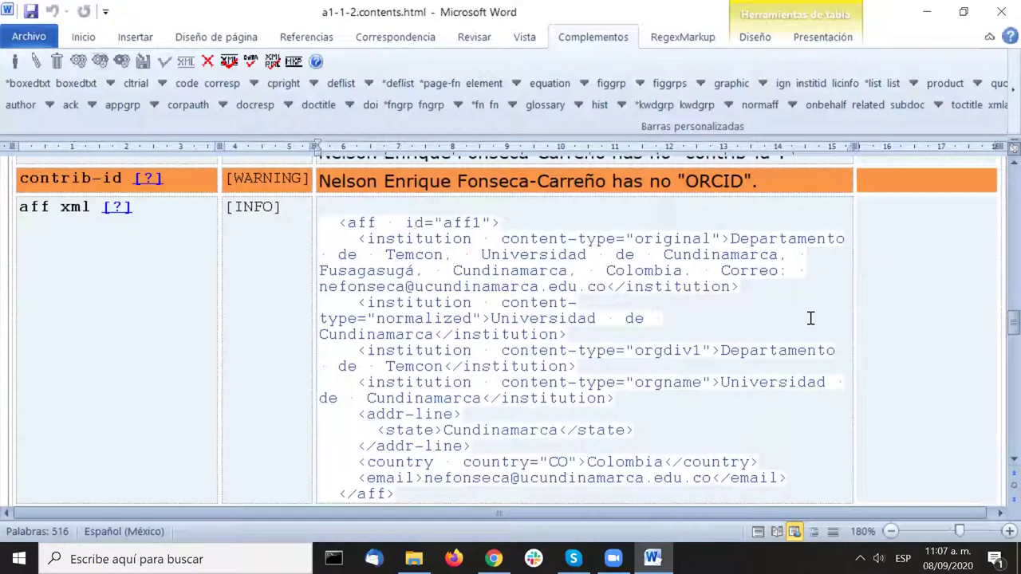
scroll(810, 319, "down", 2)
scroll(810, 318, "up", 2)
left_click_drag(338, 223, 386, 223)
left_click_drag(632, 272, 759, 425)
scroll(764, 380, "down", 2)
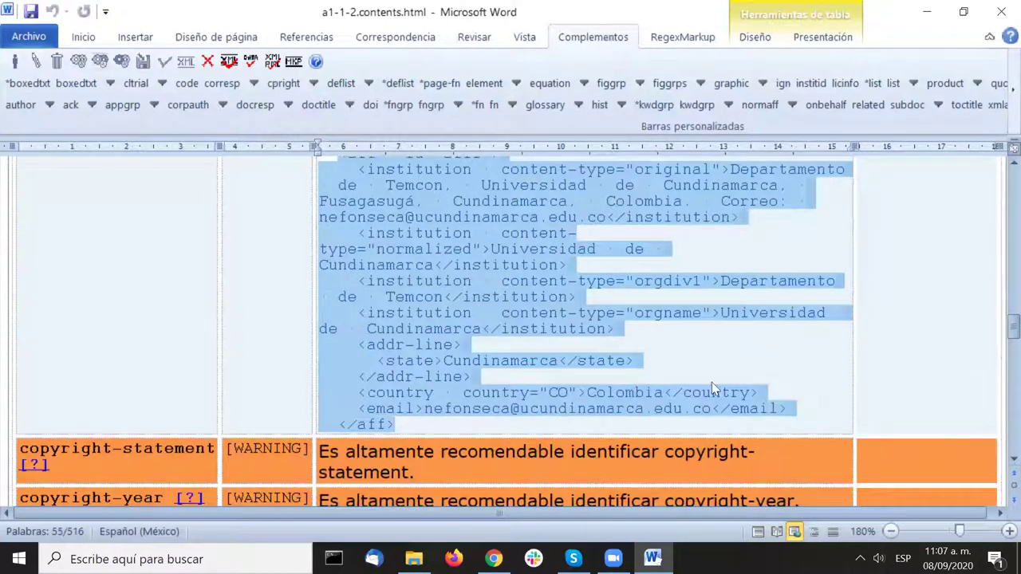
Step: Review the copyright-statement, copyright-year and copyright-holder warnings below the affiliation markup
scroll(714, 388, "down", 4)
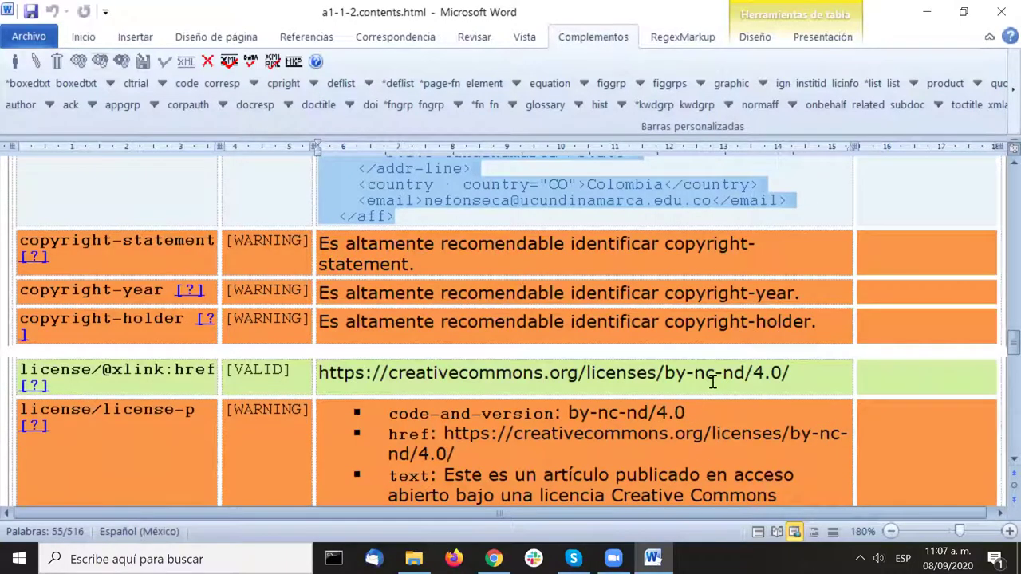
left_click(392, 257)
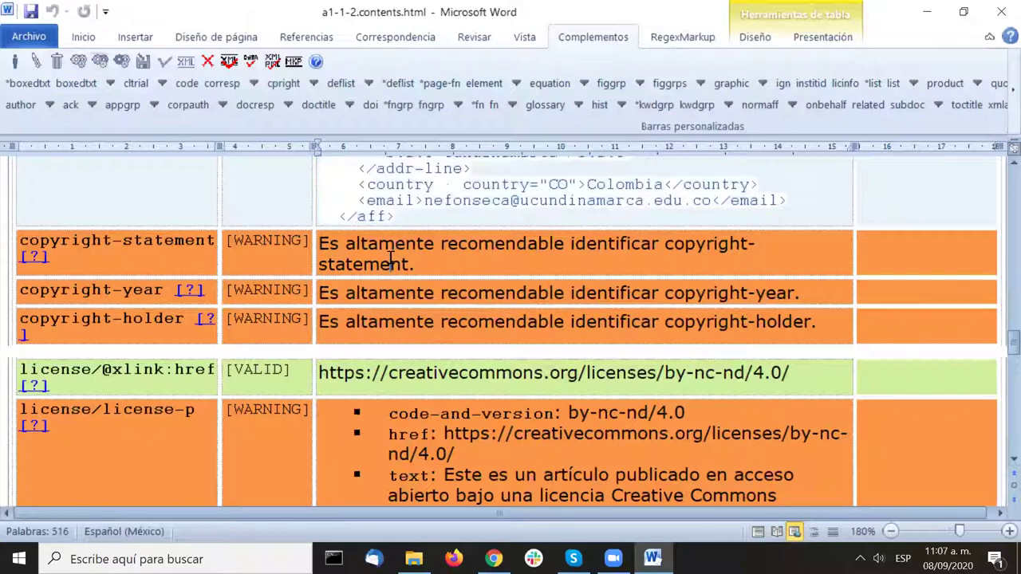
left_click(427, 264)
scroll(817, 202, "down", 2)
scroll(818, 202, "up", 2)
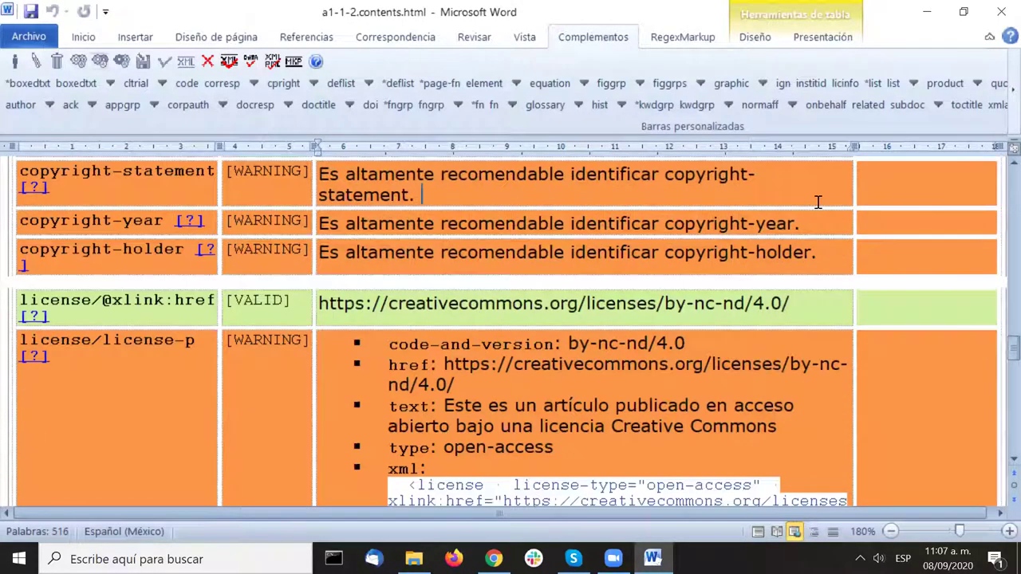
scroll(818, 202, "down", 1)
left_click_drag(808, 301, 311, 297)
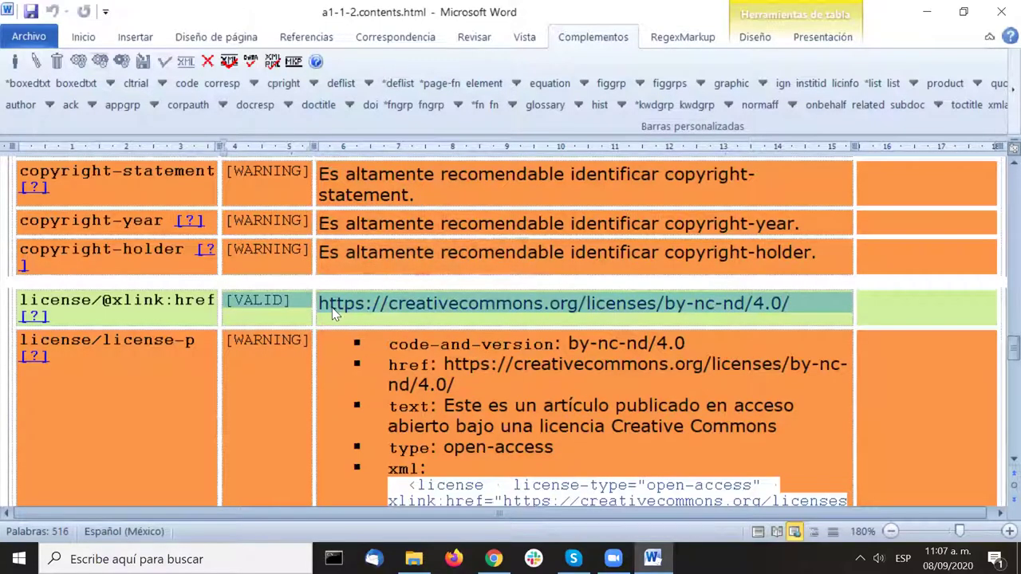
left_click(312, 306)
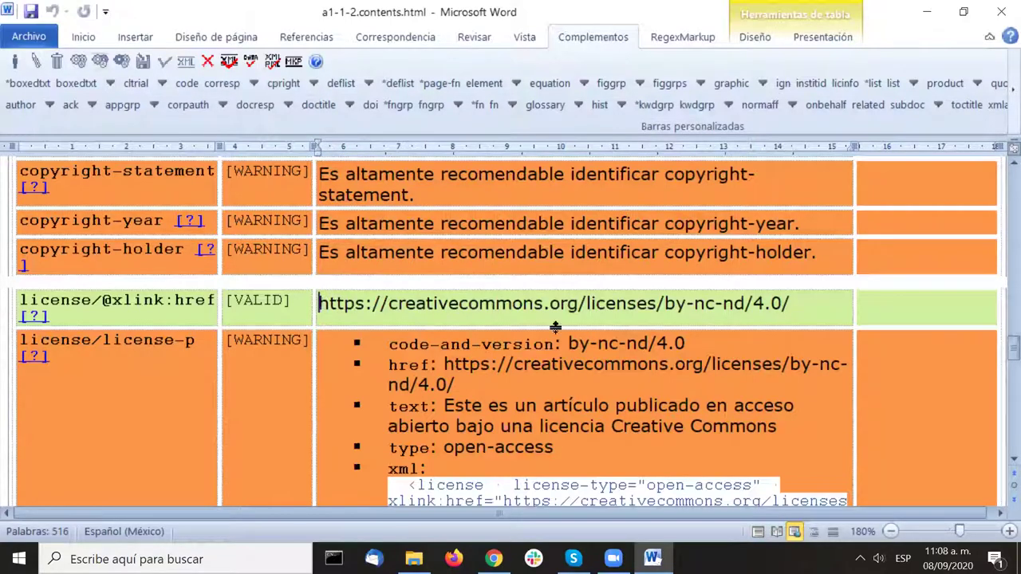
double_click(451, 304)
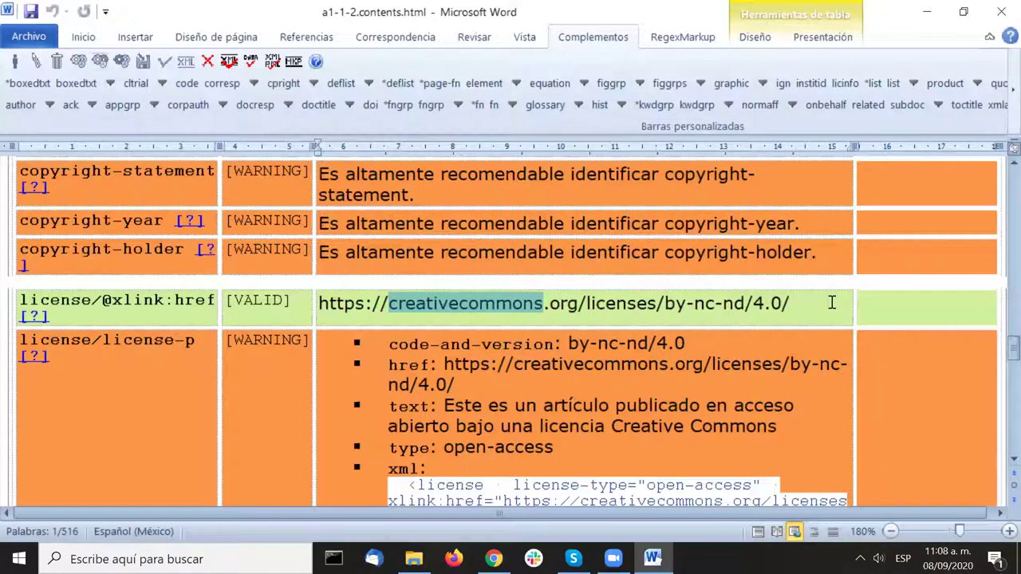
left_click_drag(664, 305, 782, 306)
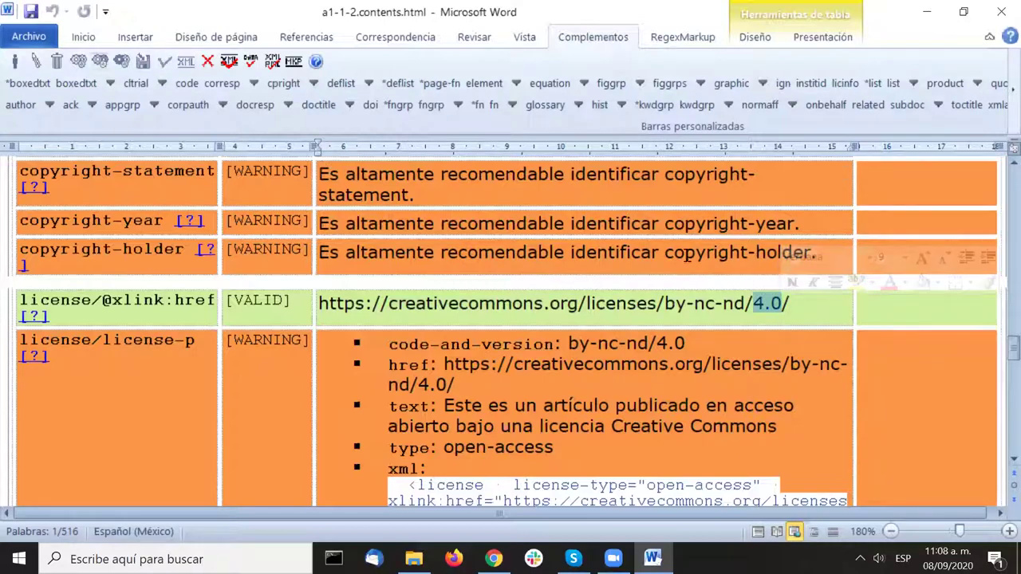
left_click_drag(80, 299, 812, 321)
left_click(811, 321)
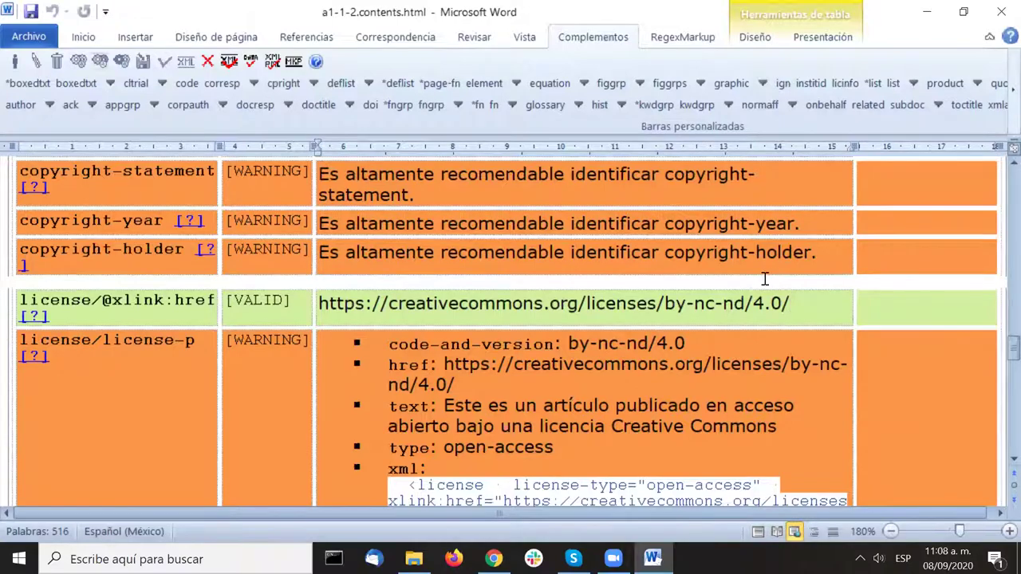
Step: Look over the license details and return to the three copyright warnings, highlighting their messages together
scroll(764, 276, "down", 5)
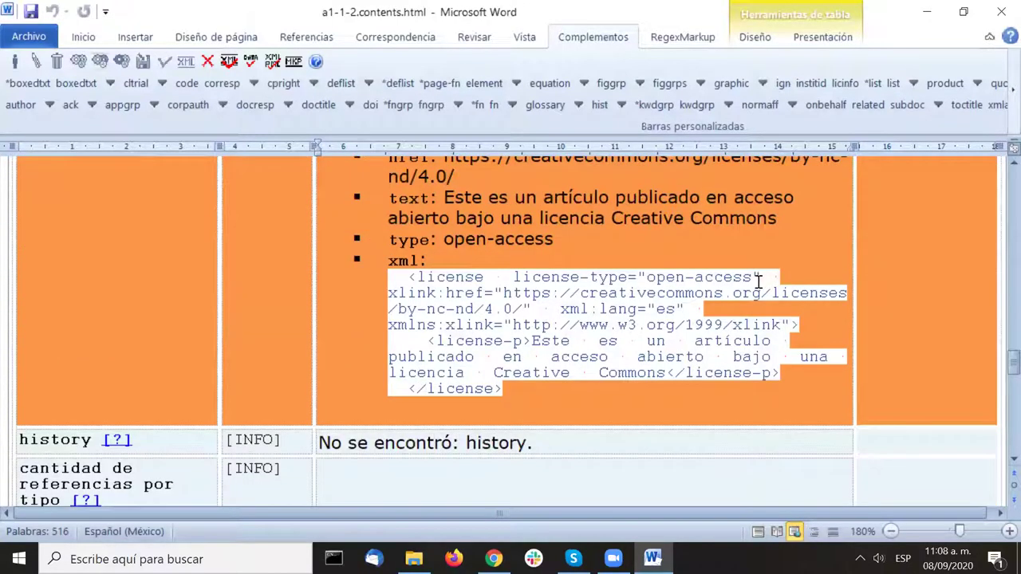
scroll(757, 279, "up", 3)
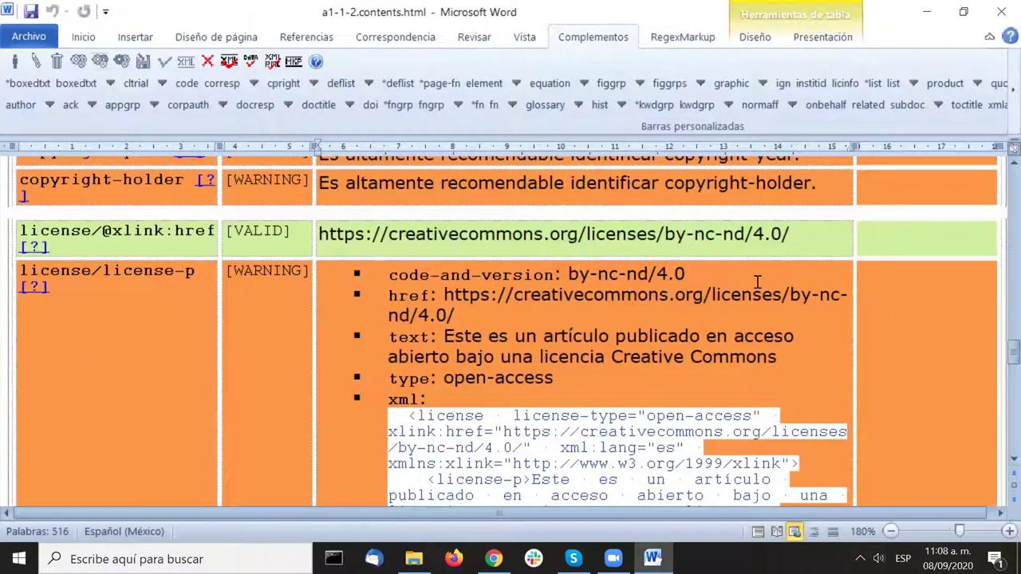
scroll(758, 282, "up", 6)
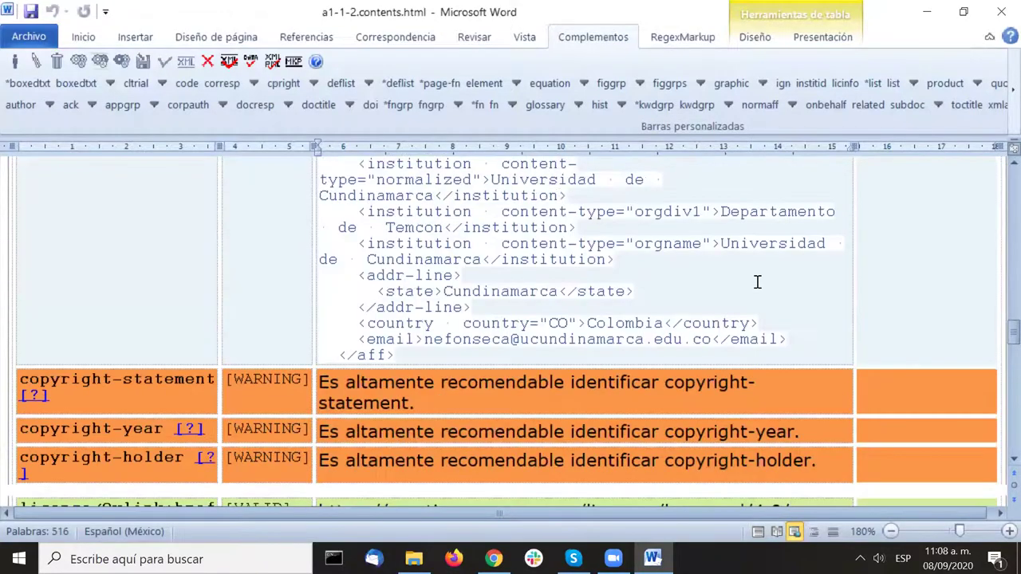
scroll(758, 282, "down", 4)
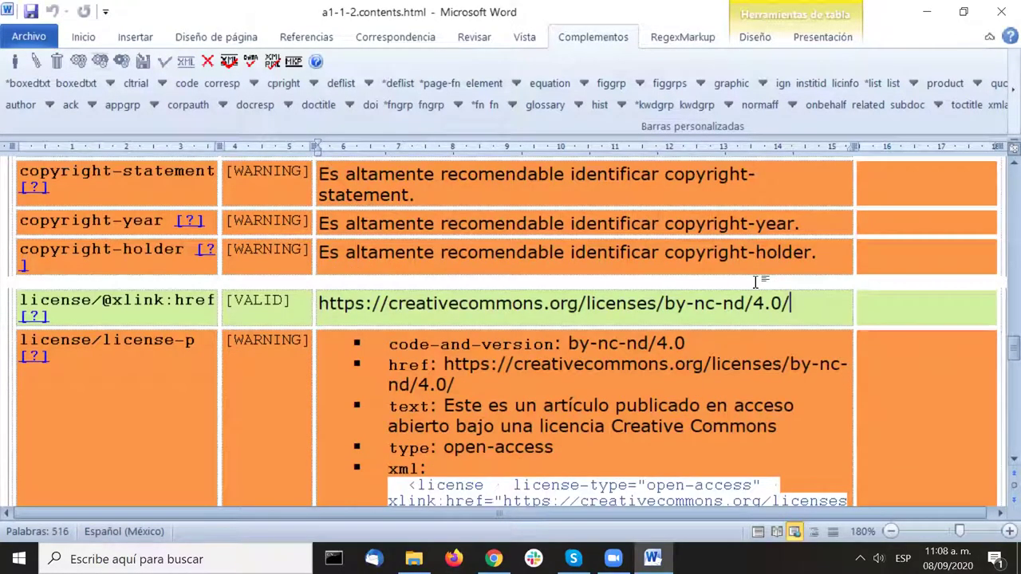
scroll(755, 281, "down", 2)
scroll(756, 282, "up", 2)
left_click_drag(814, 253, 402, 177)
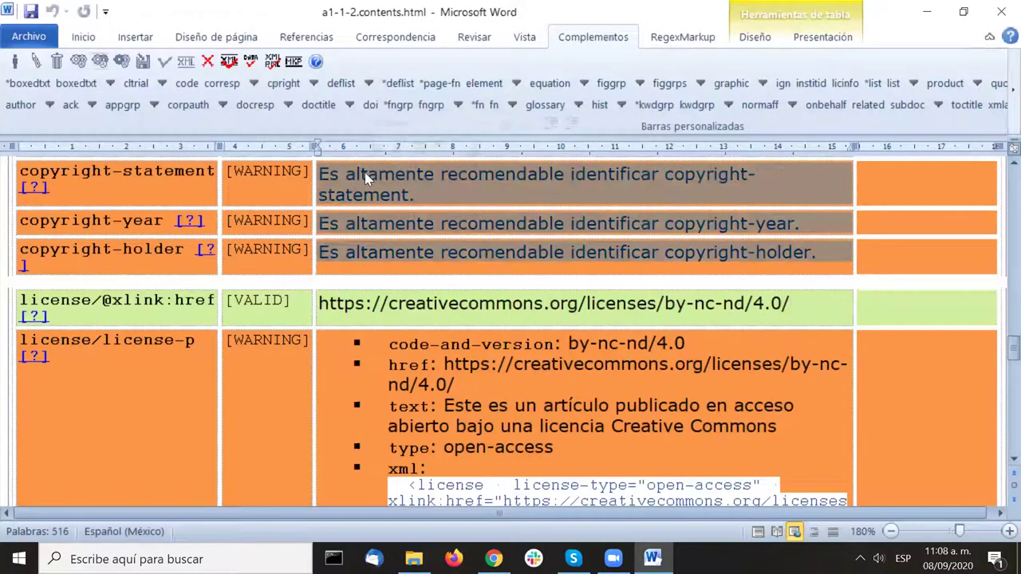
left_click(464, 183)
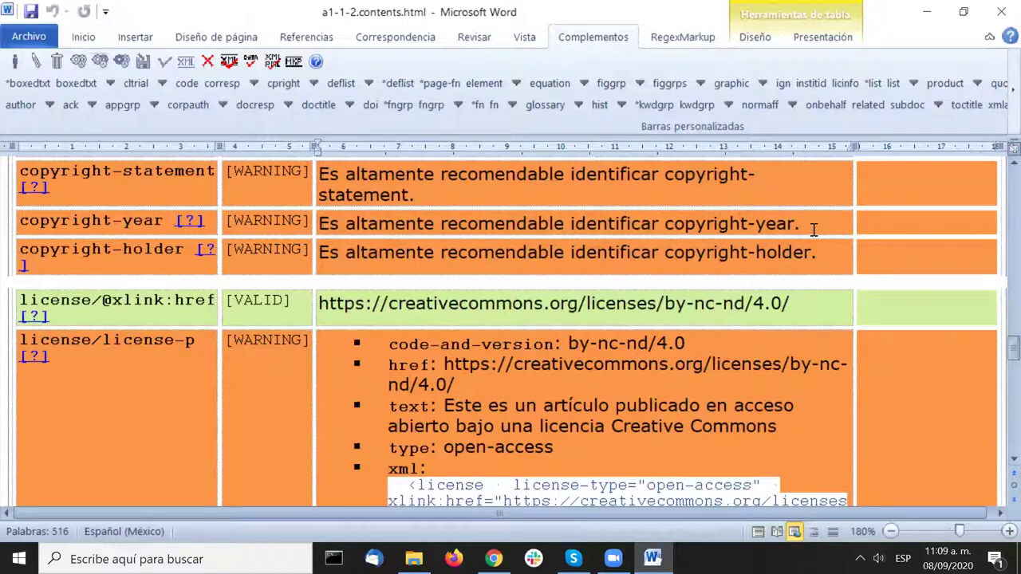
Step: Examine the license/license-p warning, highlighting the by-nc-nd license code in its code-and-version entry
scroll(824, 216, "down", 3)
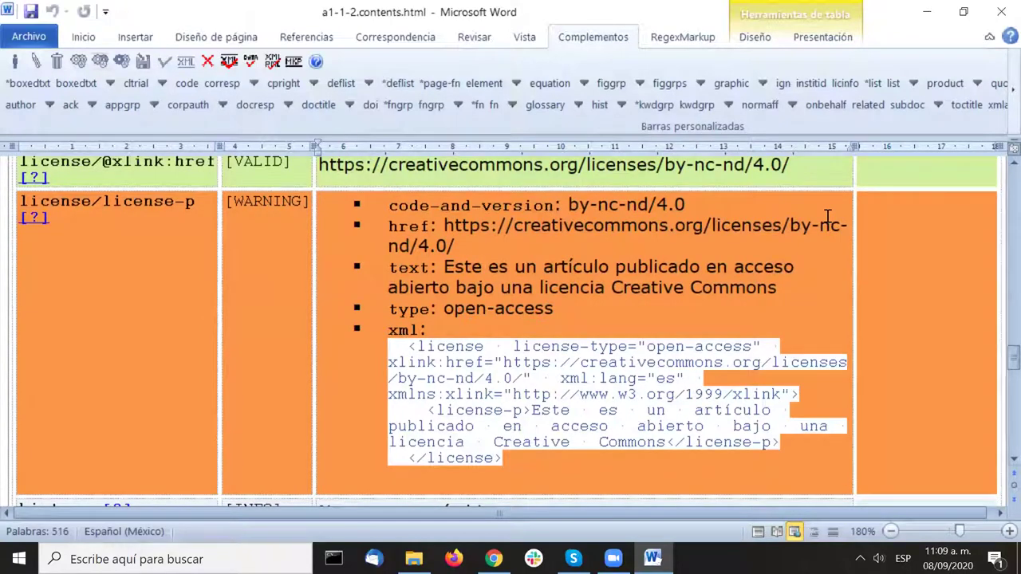
scroll(826, 217, "down", 2)
scroll(825, 218, "up", 2)
left_click_drag(567, 205, 648, 206)
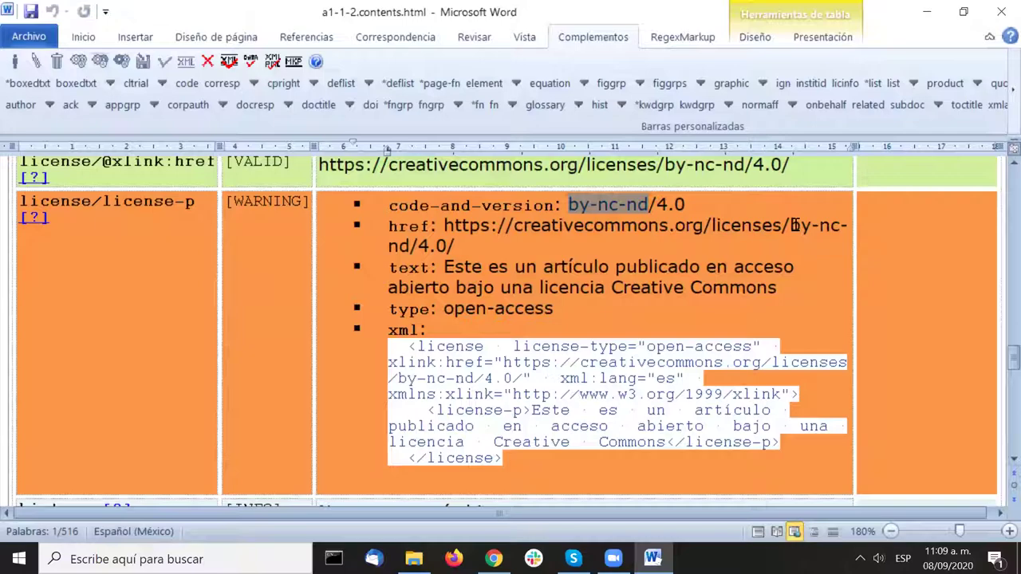
Step: Check the remaining rows of the validation table and highlight the message in the history row
scroll(797, 231, "down", 8)
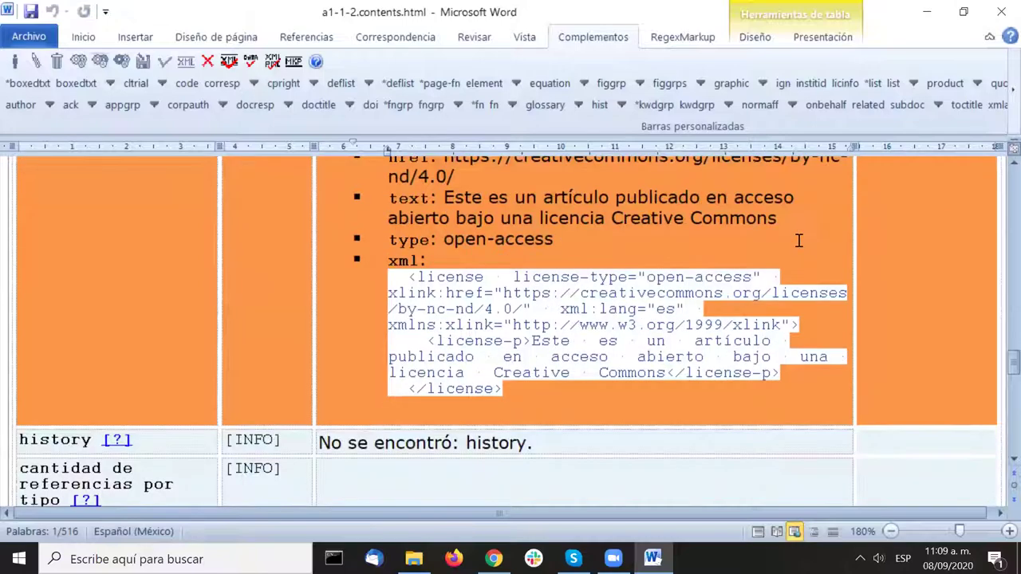
scroll(798, 241, "down", 2)
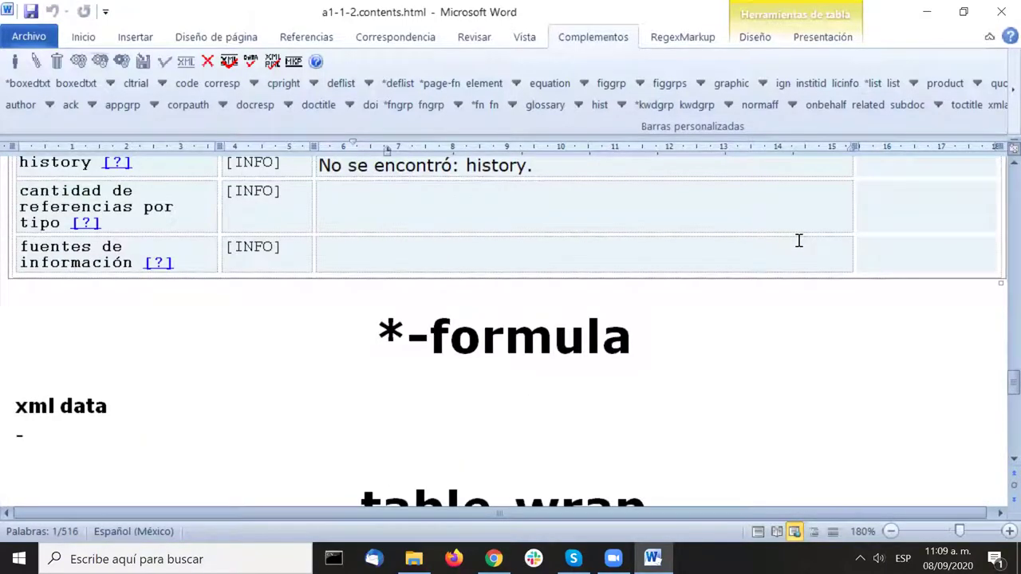
scroll(798, 240, "down", 14)
scroll(799, 241, "up", 20)
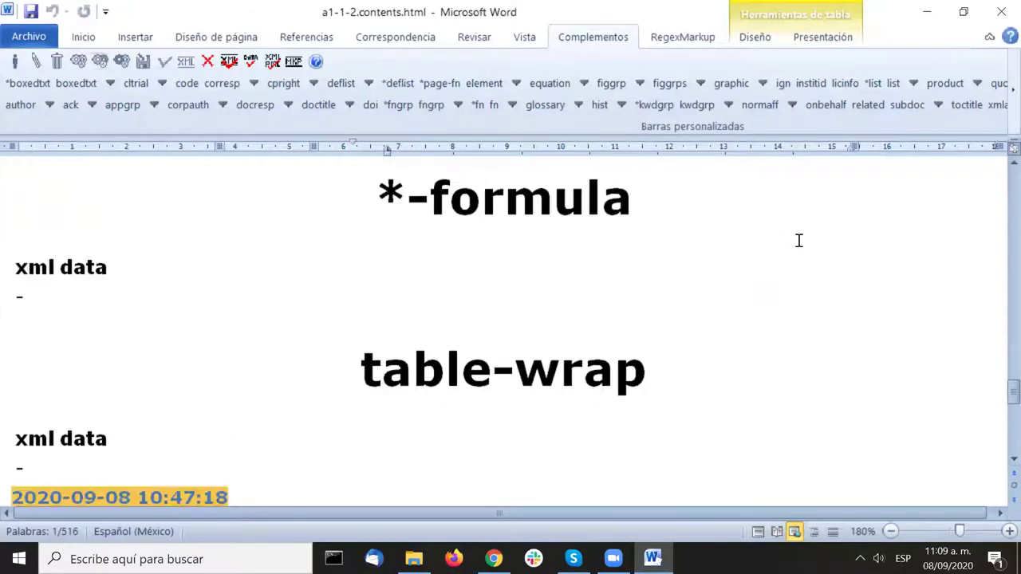
scroll(798, 241, "up", 1)
scroll(799, 241, "down", 11)
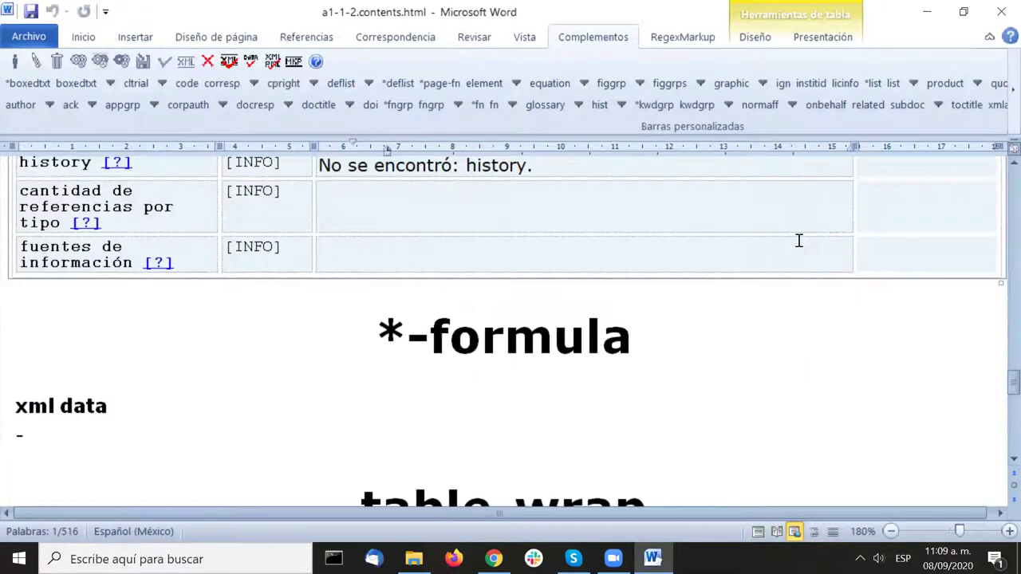
scroll(798, 241, "up", 6)
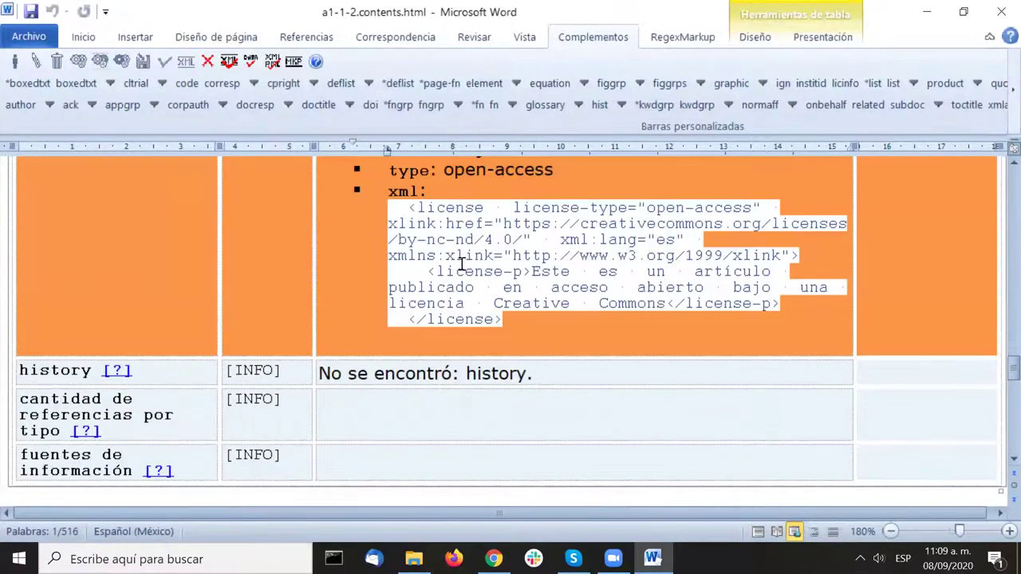
left_click_drag(548, 374, 318, 373)
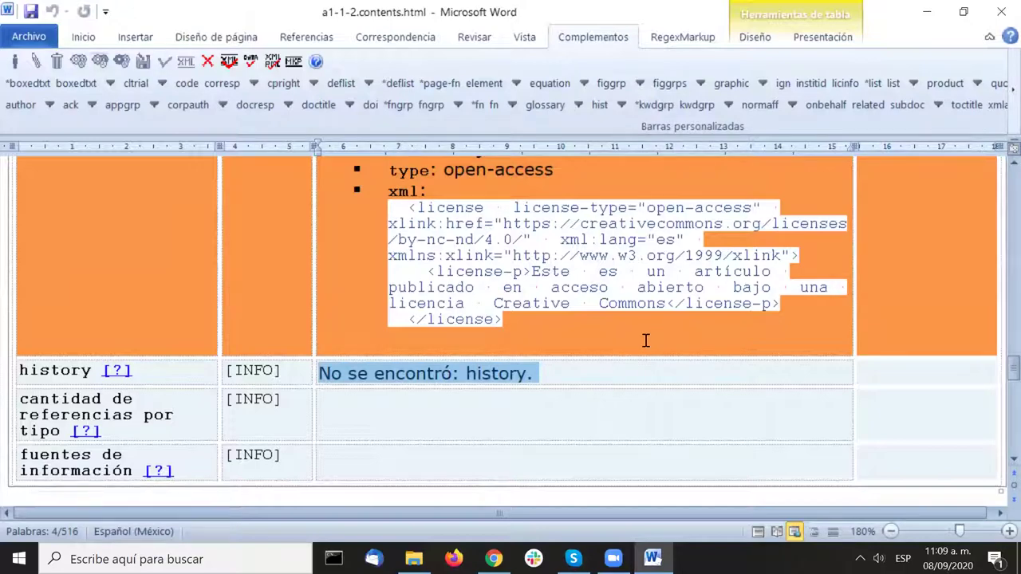
Step: Review the report's closing sections: table-wrap, Images Origin Report, article/body and article/back
scroll(646, 341, "down", 10)
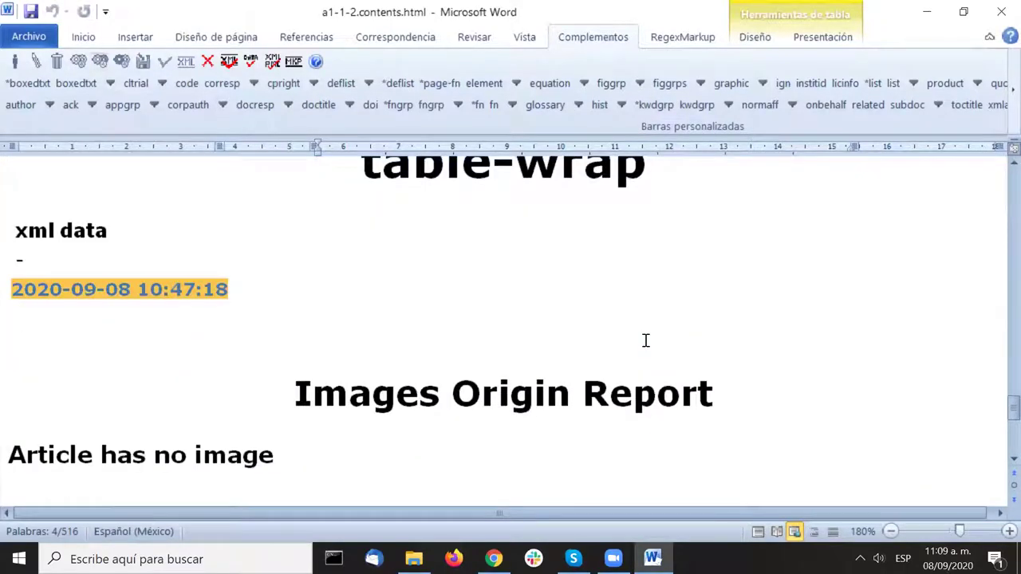
scroll(646, 340, "down", 5)
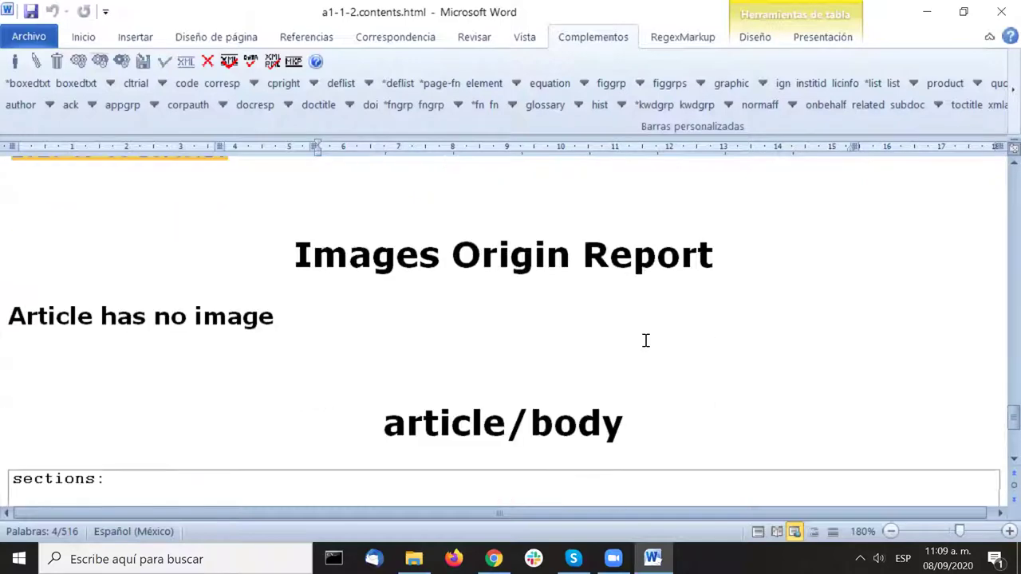
scroll(728, 322, "down", 1)
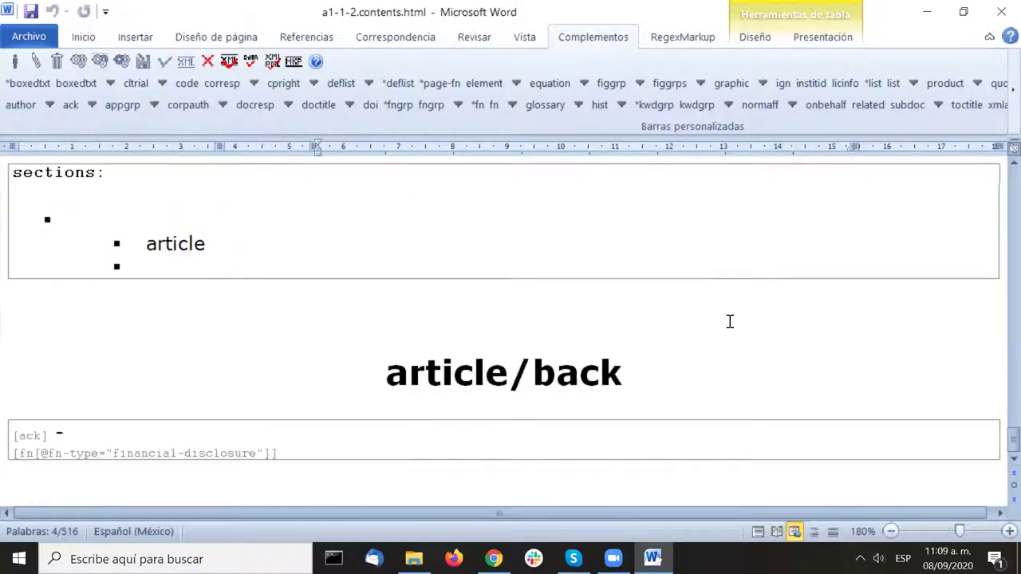
scroll(729, 321, "up", 2)
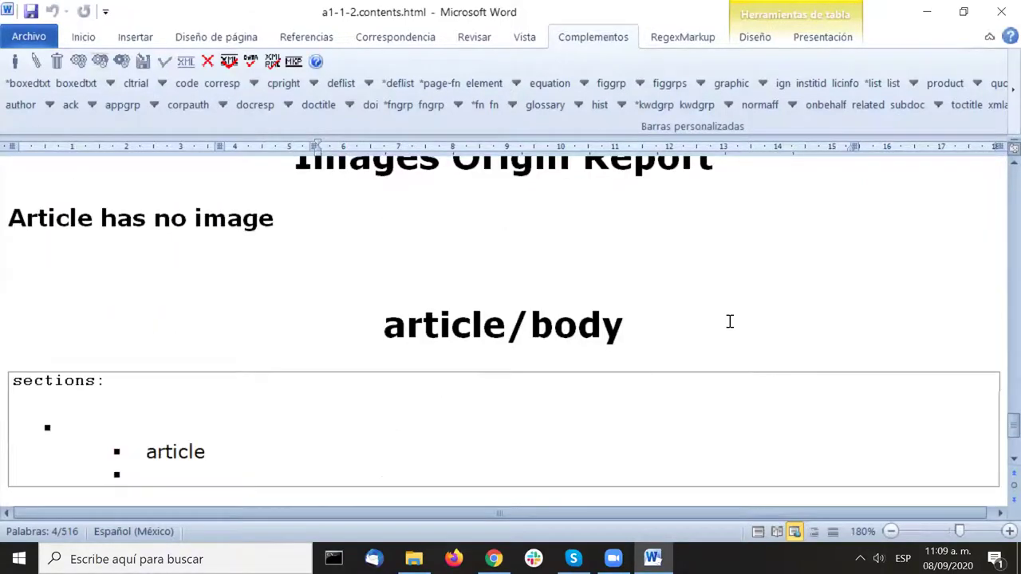
scroll(729, 321, "down", 1)
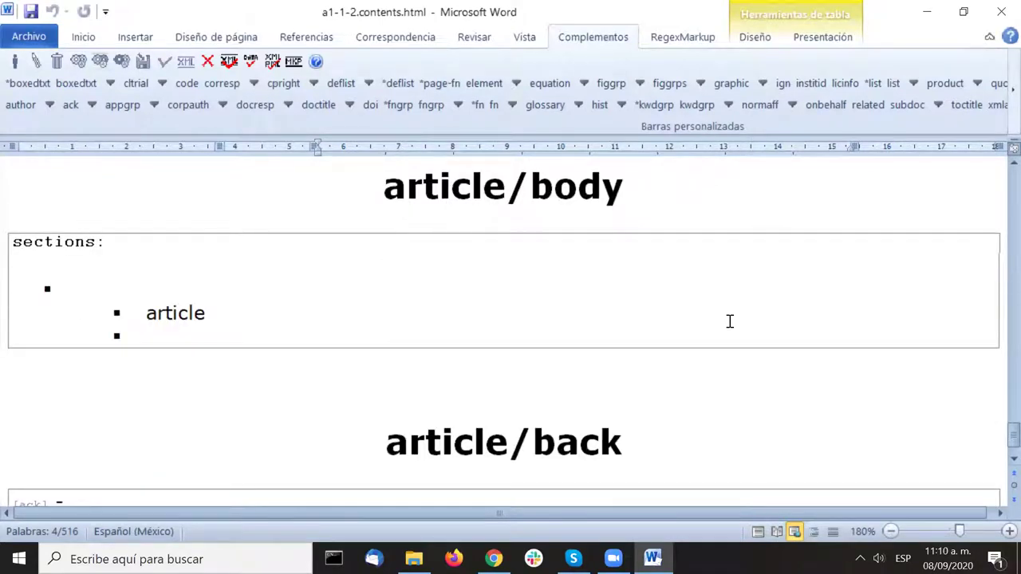
scroll(729, 321, "down", 1)
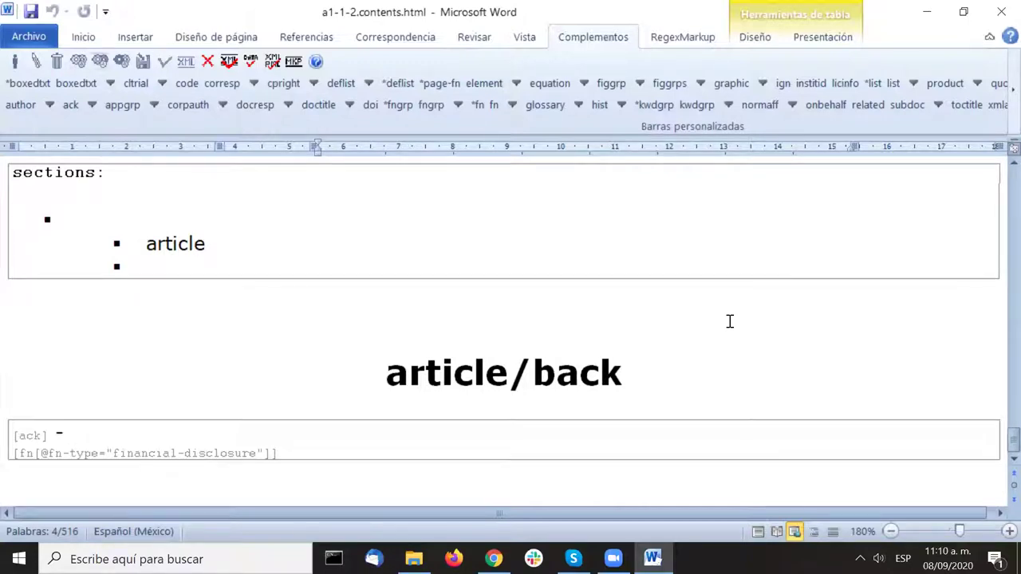
Step: Recheck the error totals at the start of the report and highlight the two doi fatal error messages
scroll(726, 323, "up", 20)
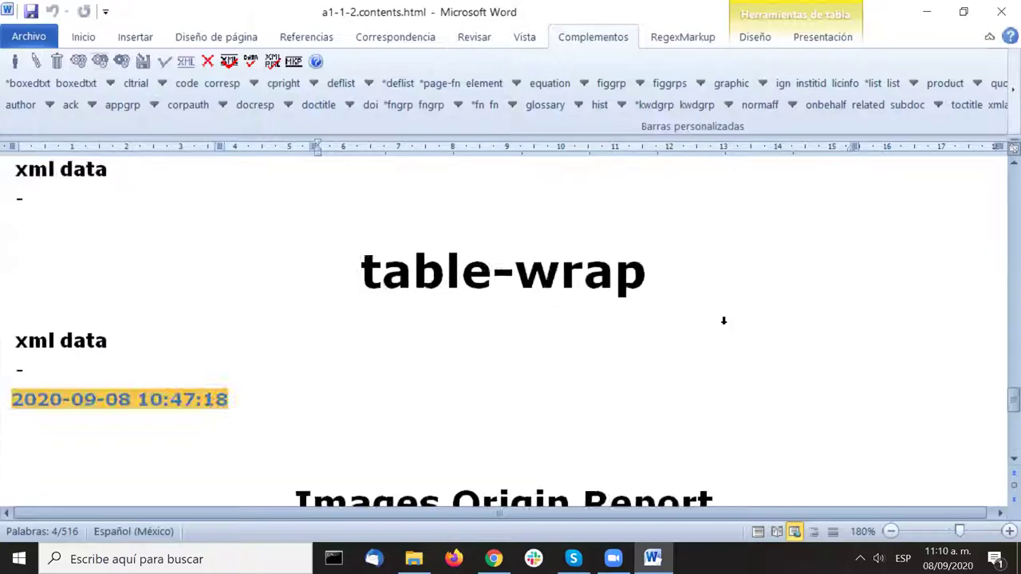
scroll(706, 360, "up", 20)
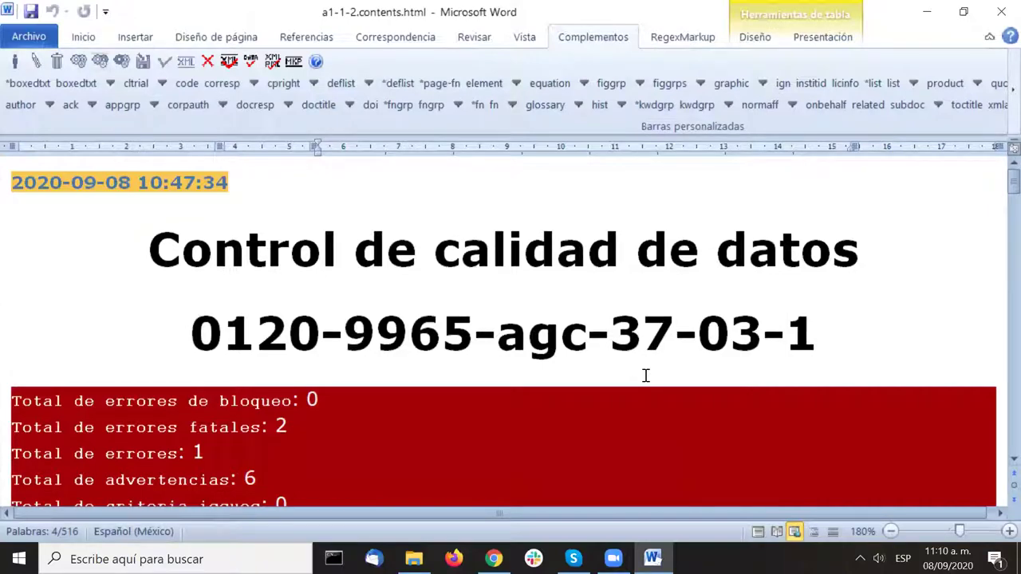
scroll(646, 376, "down", 20)
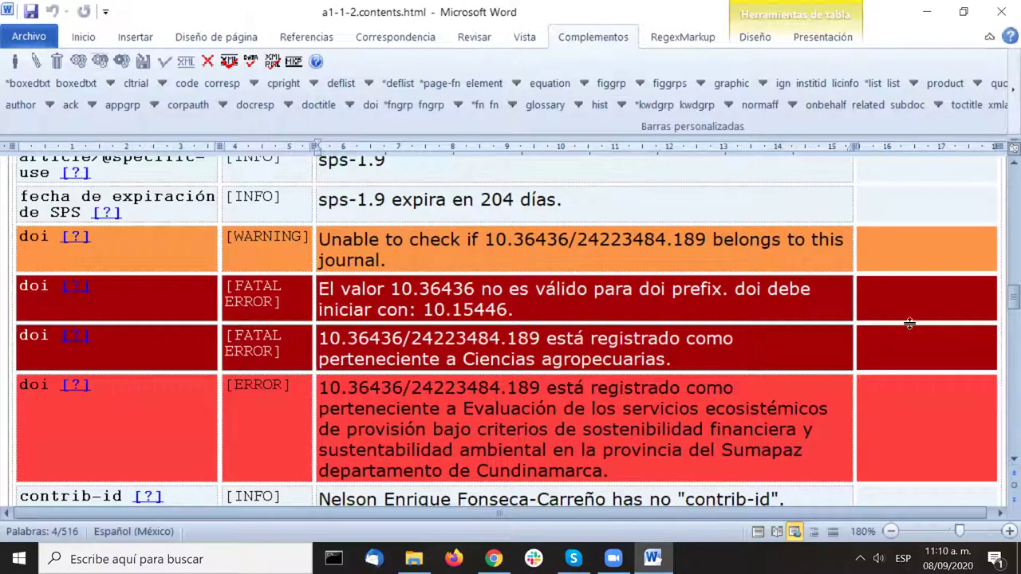
left_click_drag(317, 347, 302, 297)
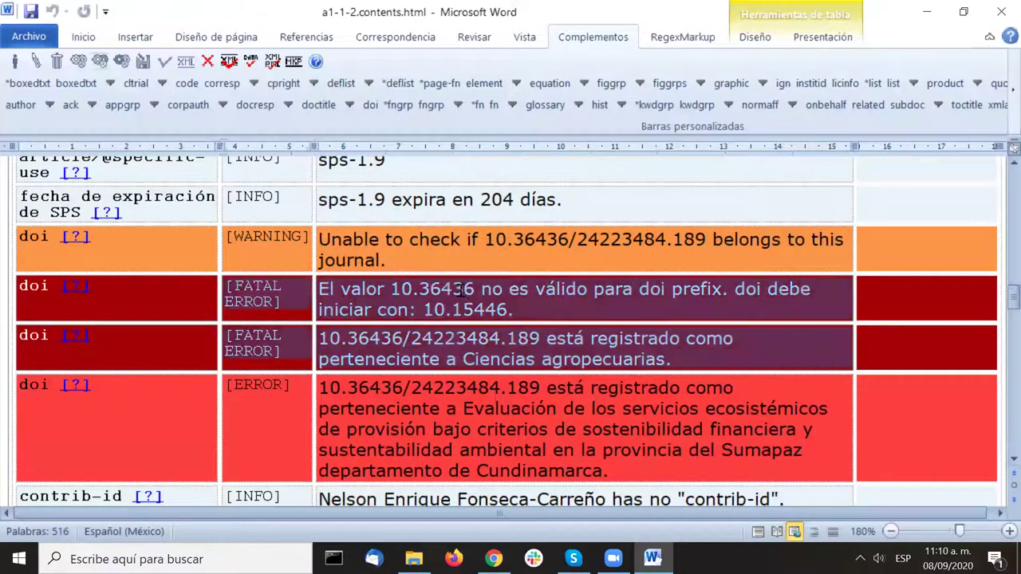
Step: Review the article/front metadata in the a1-1-2 content quality report, from the specific-use entry to the publication dates
left_click(463, 292)
left_click_drag(429, 358, 374, 307)
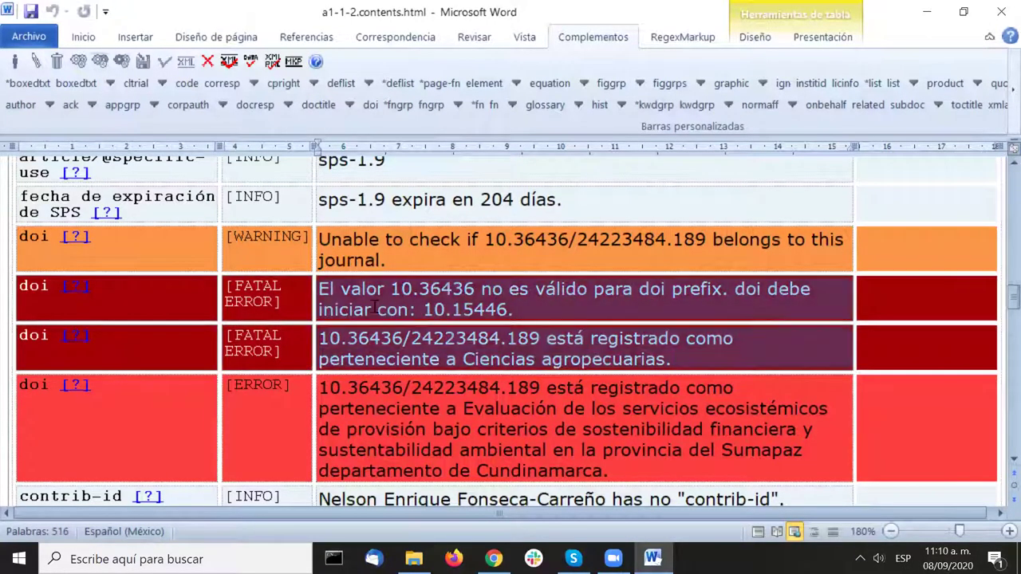
scroll(721, 271, "up", 15)
scroll(714, 278, "up", 2)
left_click(712, 277)
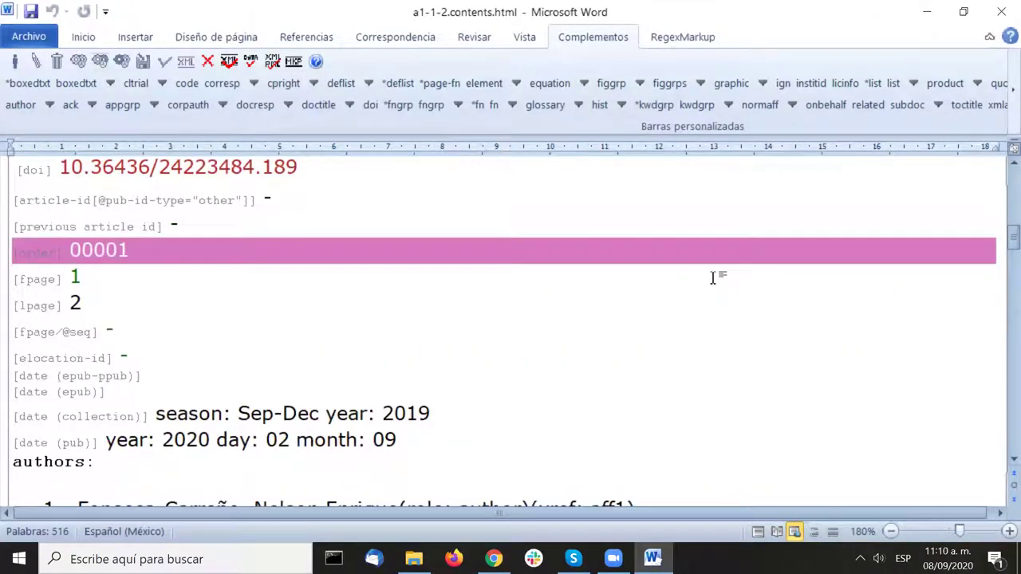
scroll(714, 278, "up", 3)
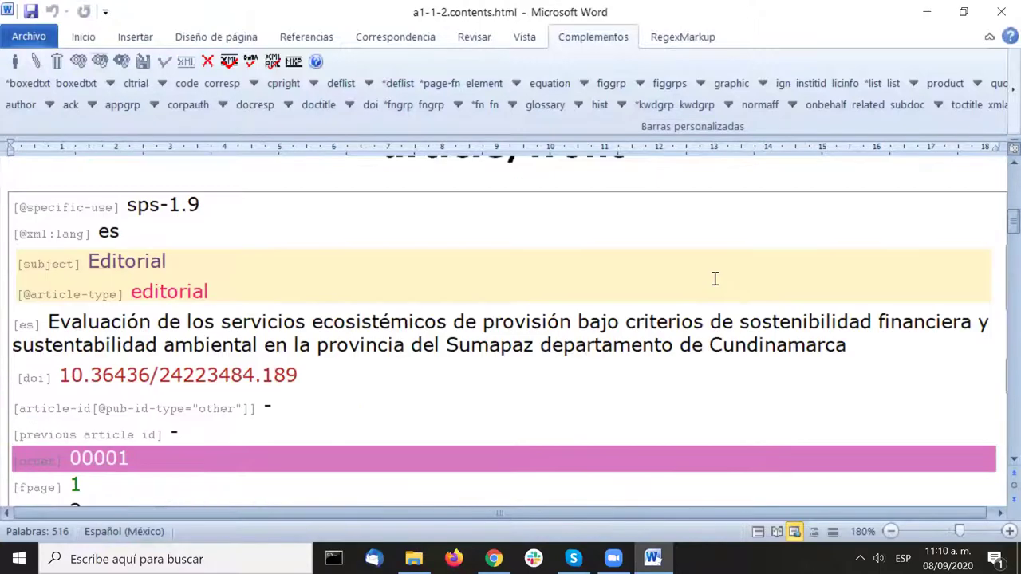
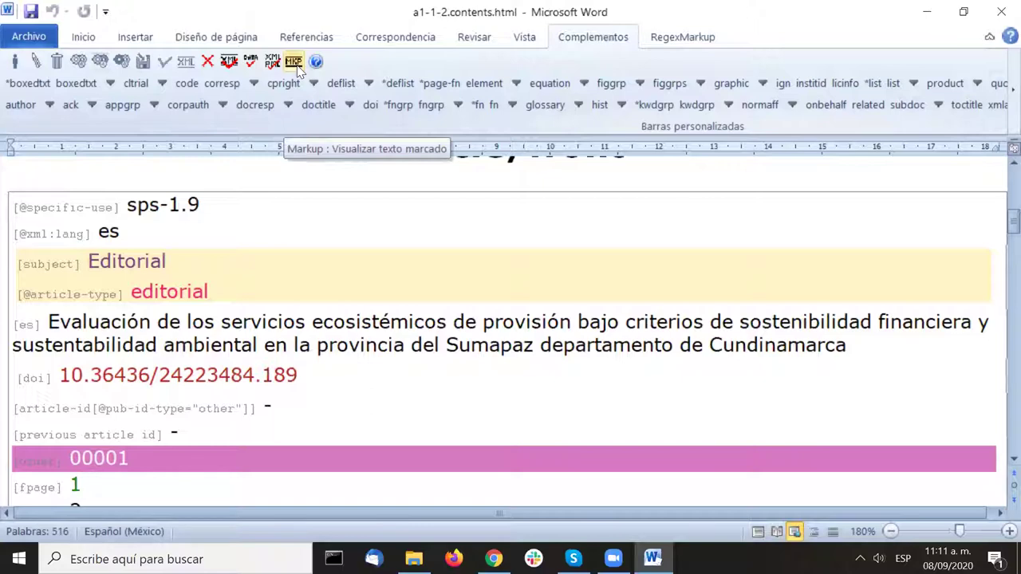
Step: Leave the content report, return to the marked text of a1-1-2.docx and look over its opening tags
left_click(296, 67)
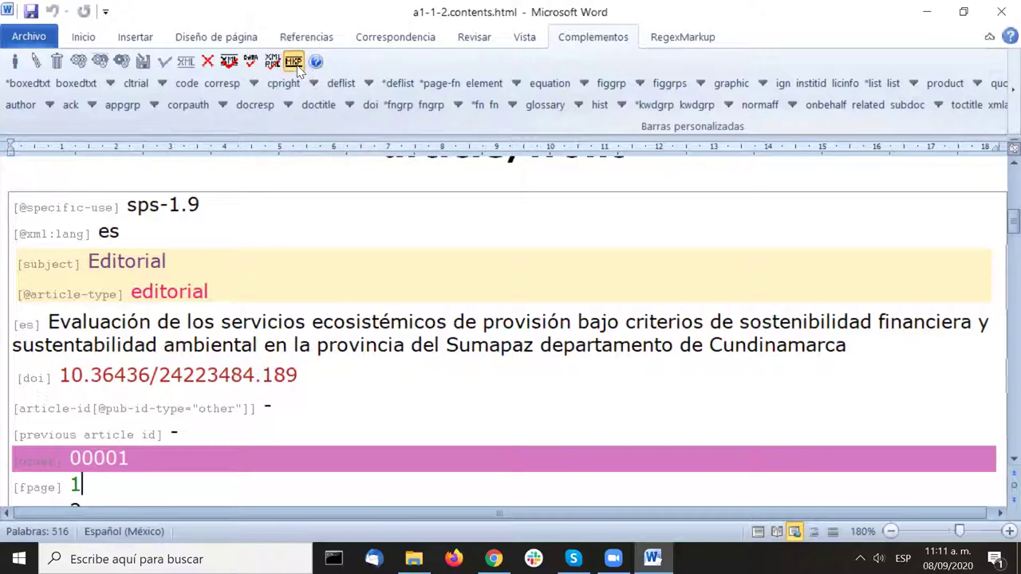
left_click(296, 67)
left_click(296, 67)
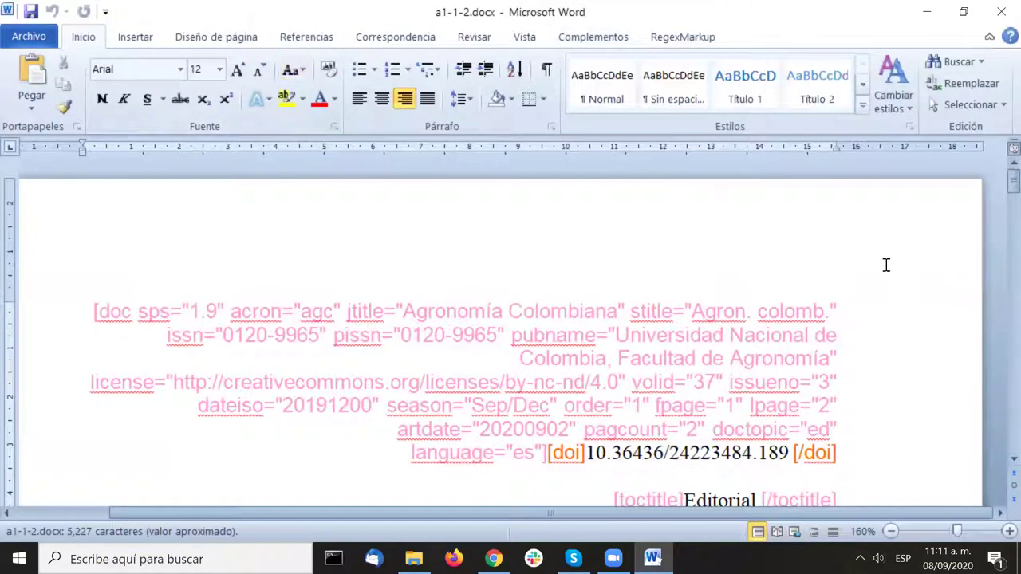
scroll(883, 261, "down", 5)
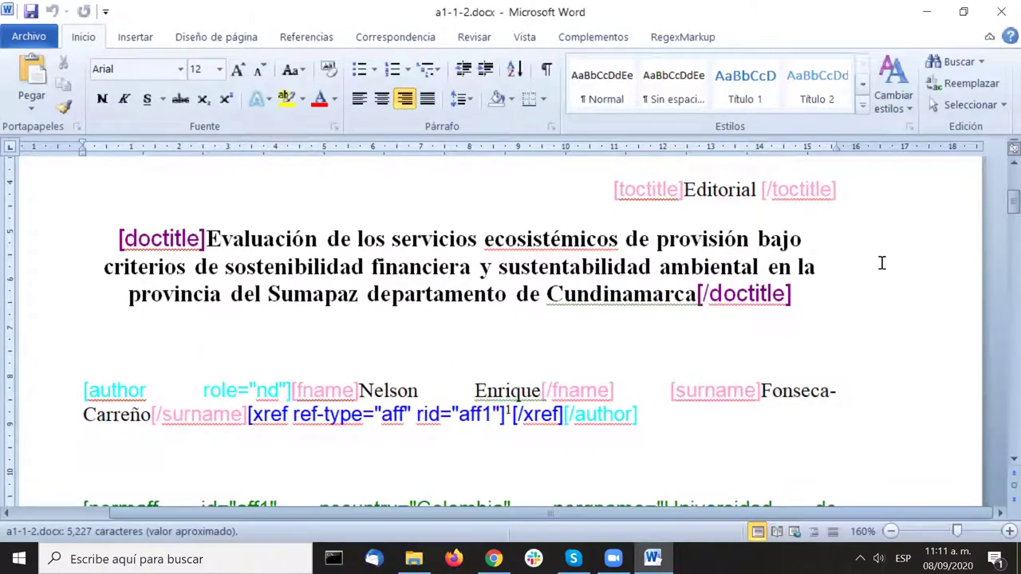
scroll(882, 263, "up", 5)
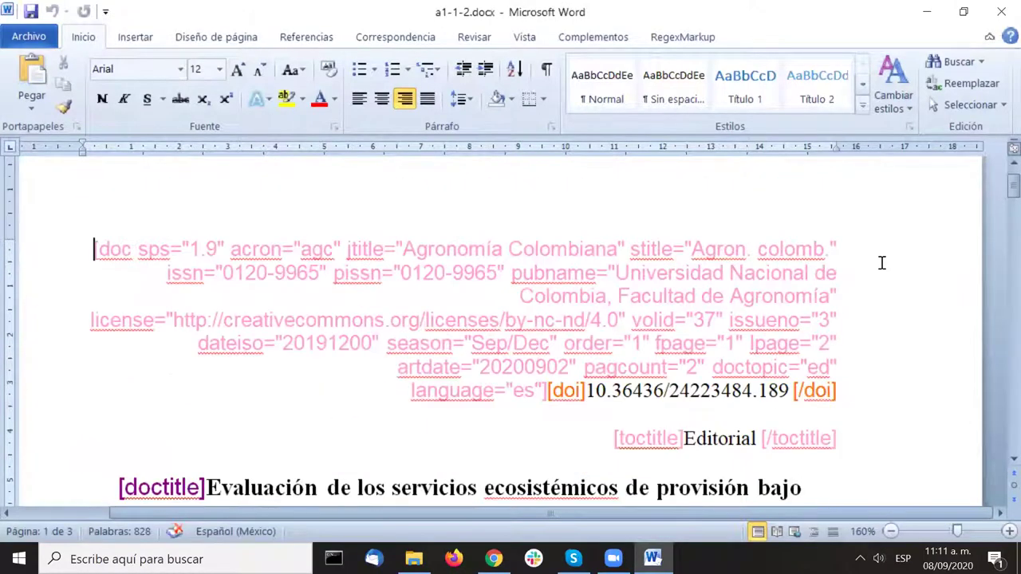
Step: Exit the markup of a1-1-2.docx with the save-and-exit option (Guardar y salir)
left_click(593, 38)
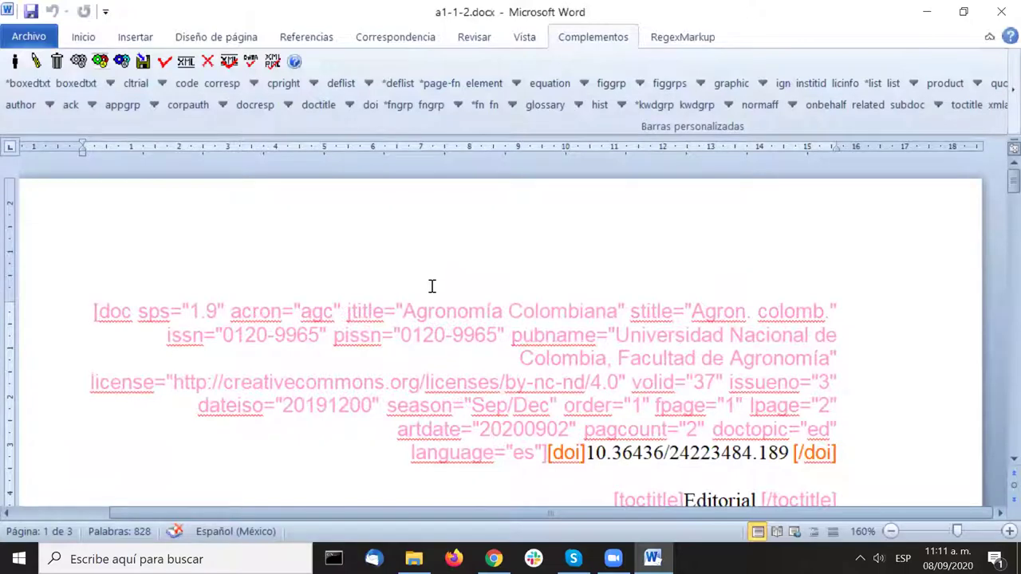
left_click(16, 66)
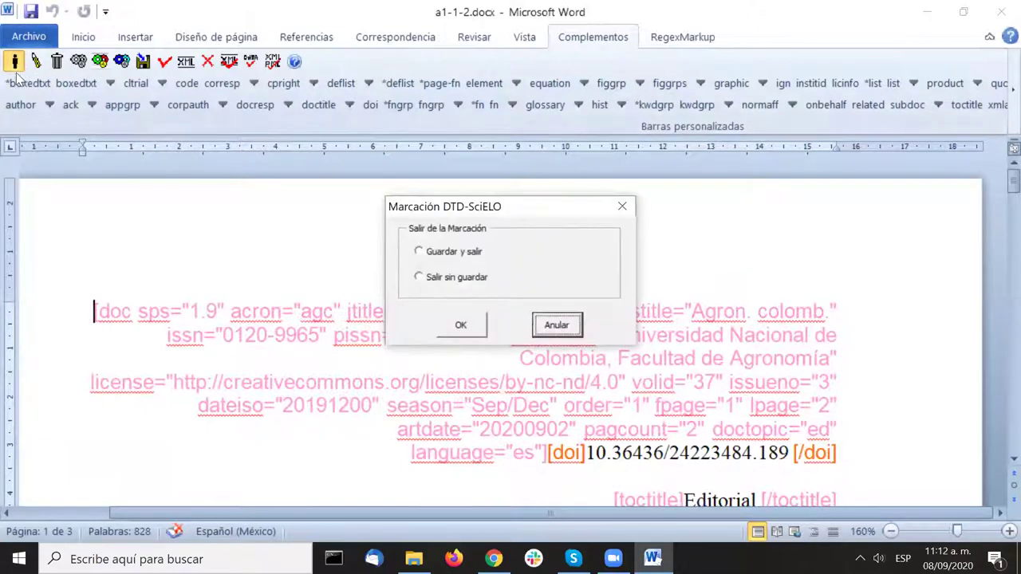
left_click(461, 251)
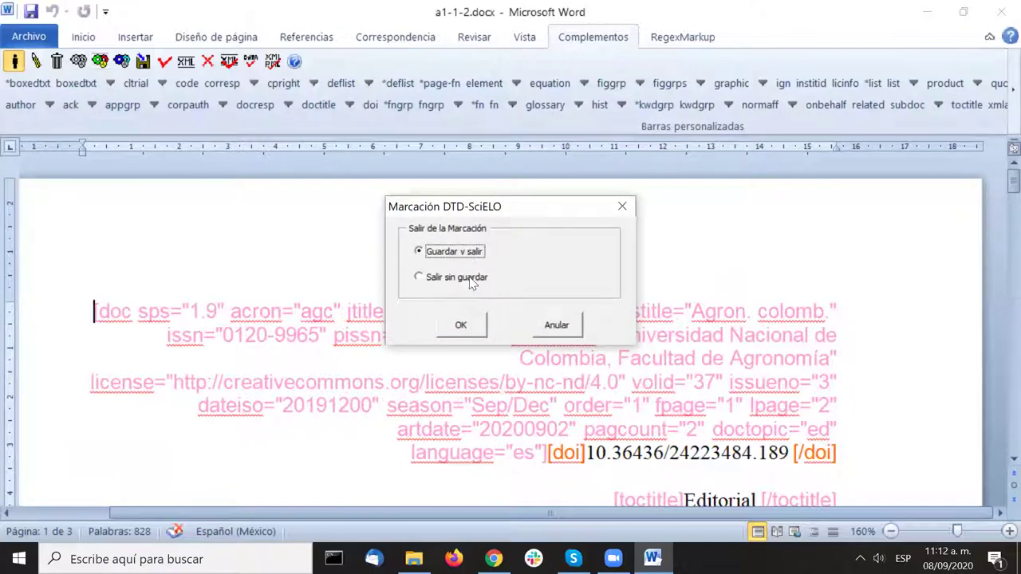
left_click(475, 326)
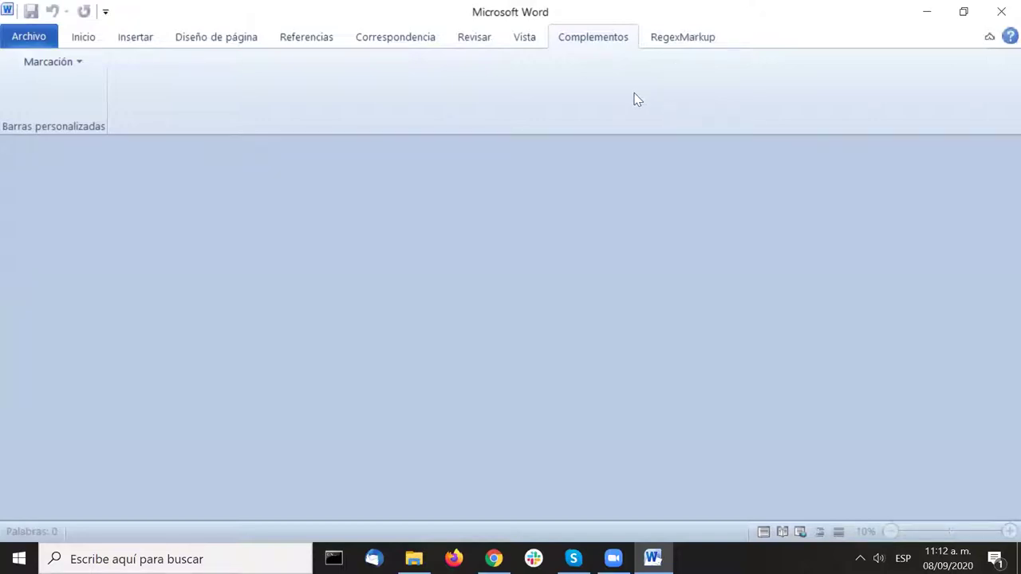
Step: Open a2-3-10.docx from the scielo_markup folder and look over its opening tags and author markup
left_click(35, 39)
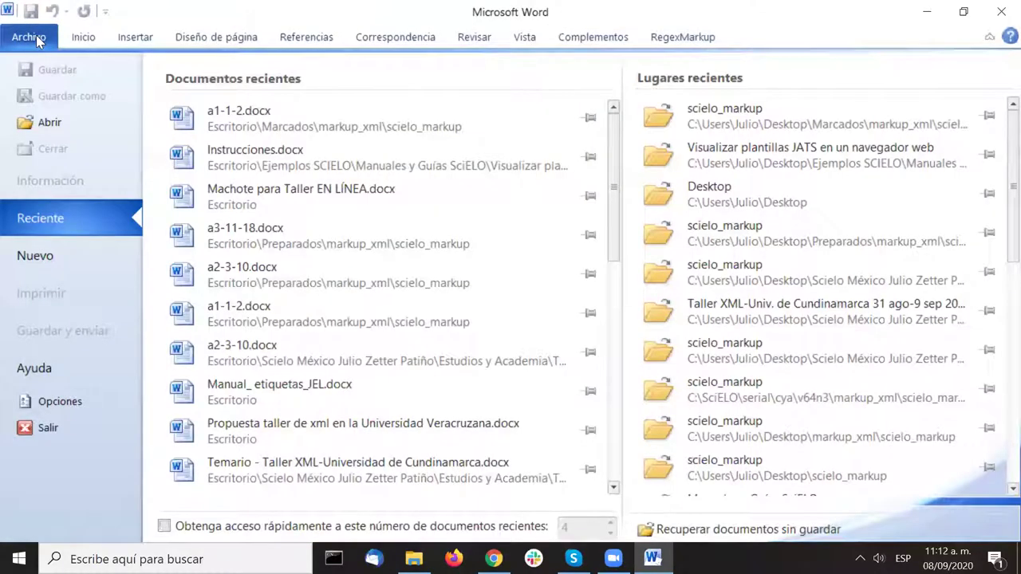
left_click(67, 124)
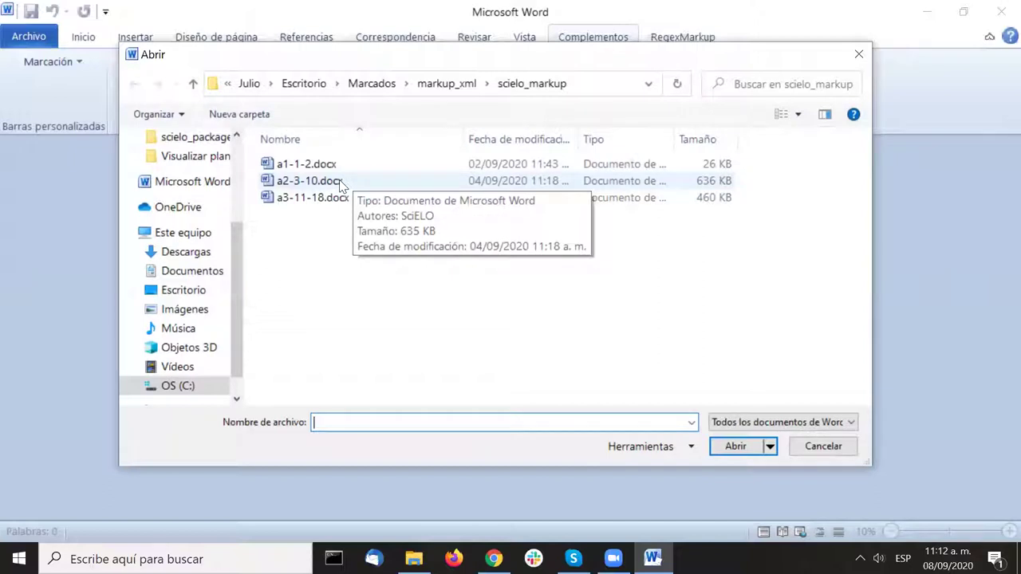
left_click(341, 183)
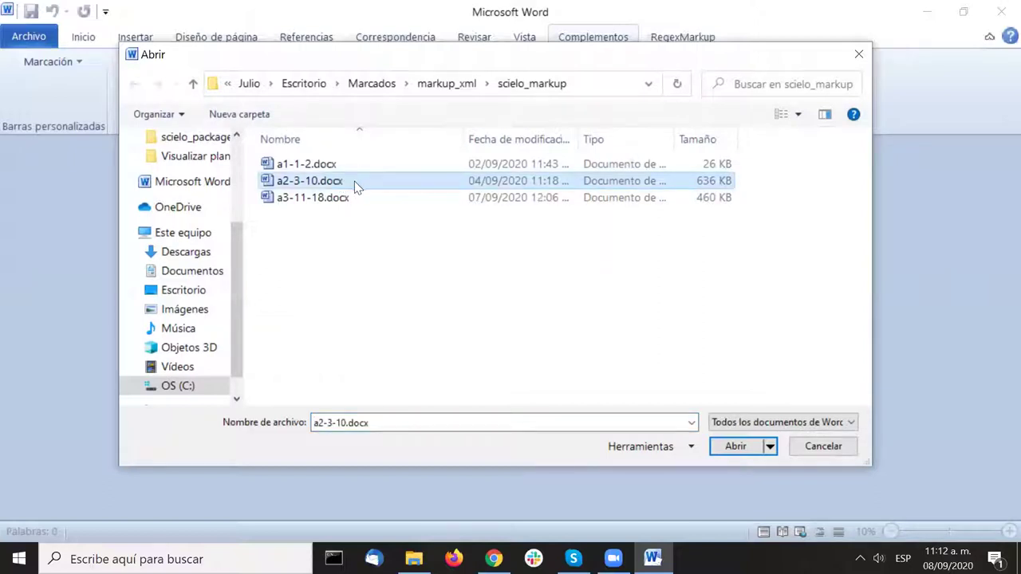
left_click(739, 454)
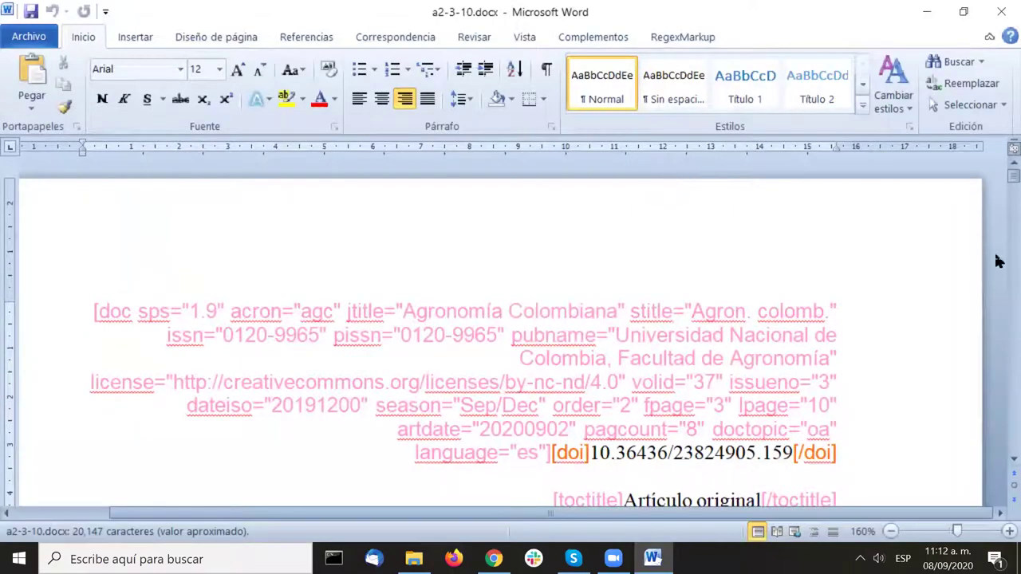
scroll(996, 262, "down", 10)
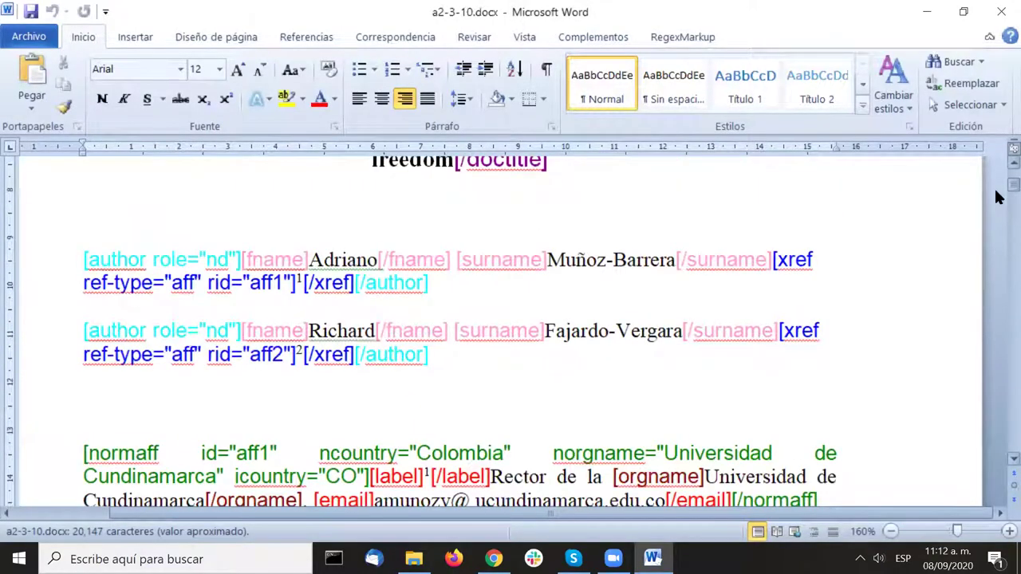
left_click_drag(999, 180, 995, 159)
left_click(570, 247)
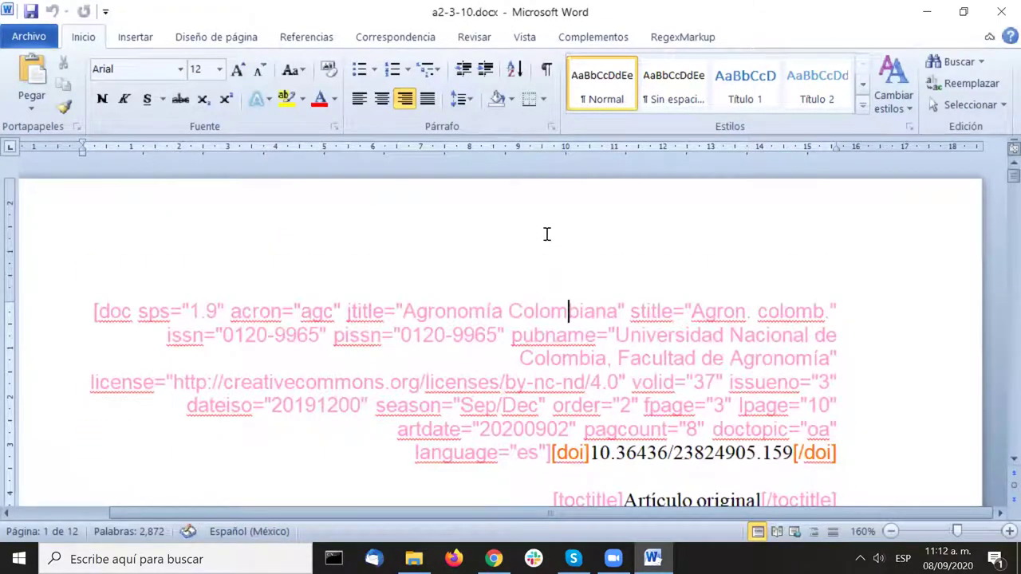
Step: Start Marcación DTD-SciELO for a2-3-10.docx
left_click(586, 36)
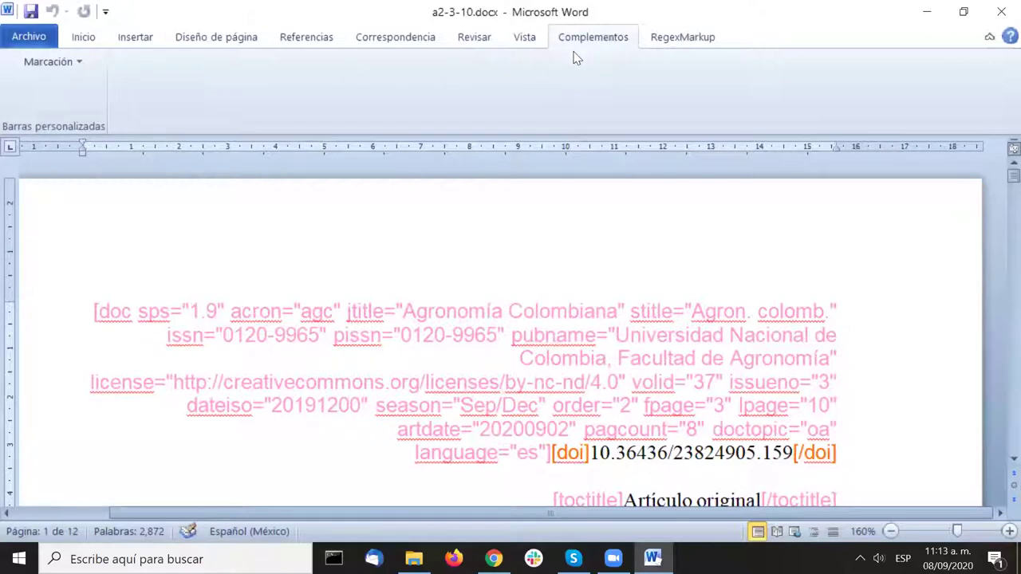
left_click(59, 65)
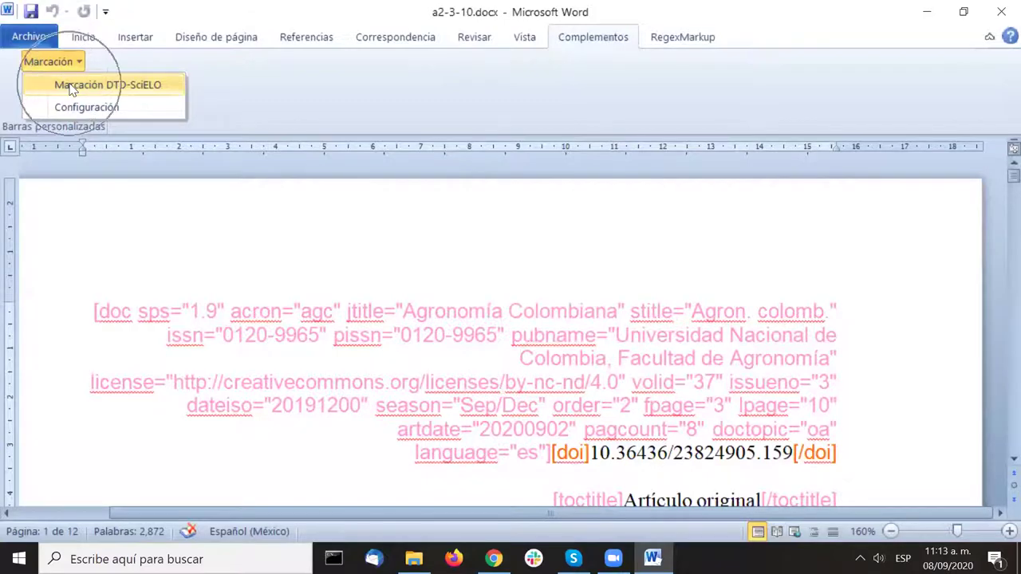
left_click(70, 86)
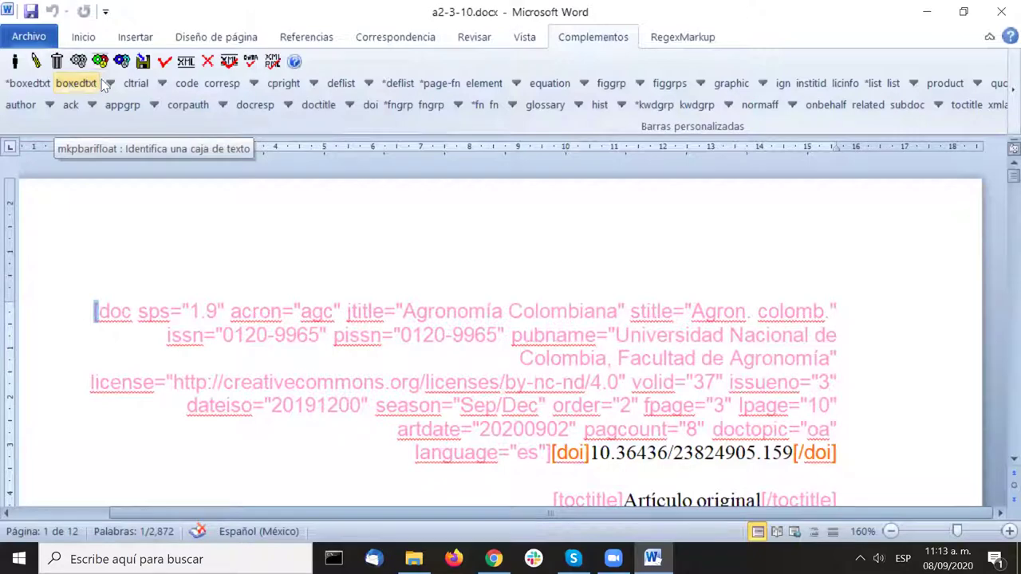
Step: Generate the SciELO XML from the marked-up article a2-3-10.docx
left_click(187, 64)
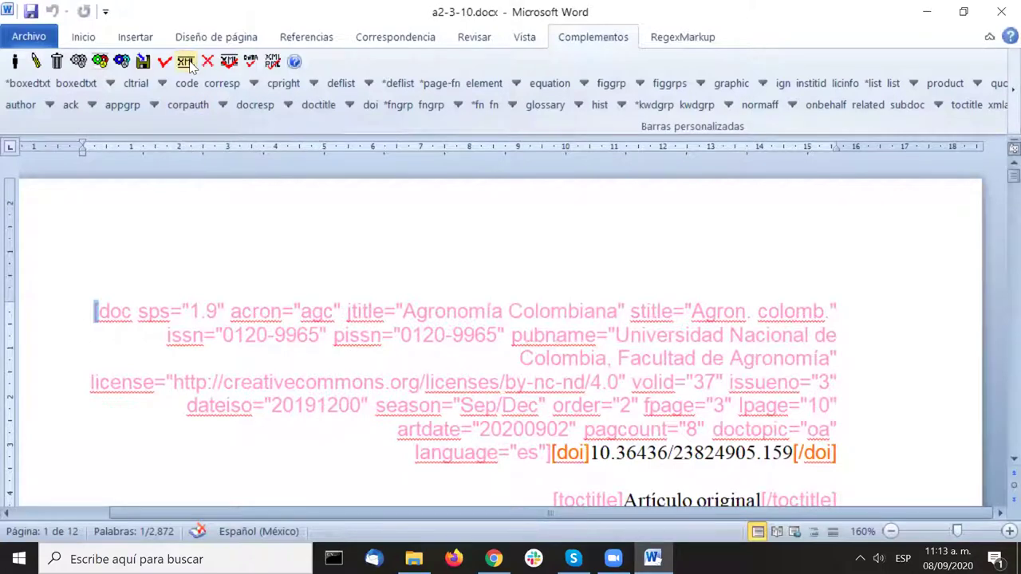
left_click(190, 64)
left_click(190, 63)
left_click(189, 63)
left_click(190, 64)
left_click(190, 64)
left_click(190, 63)
left_click(190, 64)
left_click(190, 64)
left_click(190, 64)
left_click(190, 63)
left_click(190, 64)
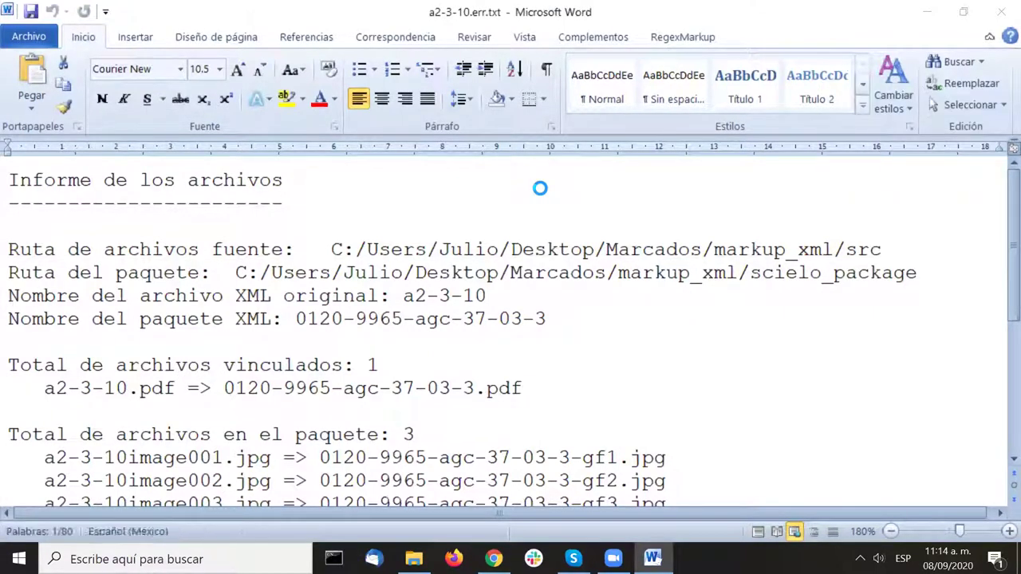
Step: Review the a2-3-10.err.txt file report, from the source and package paths through to the DTD errors section
scroll(661, 196, "down", 4)
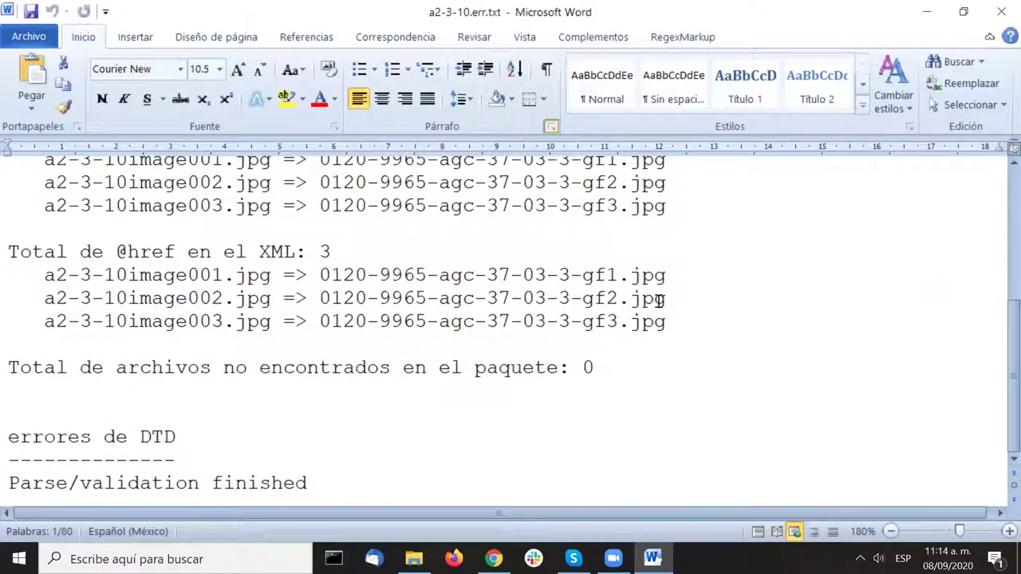
scroll(718, 311, "up", 4)
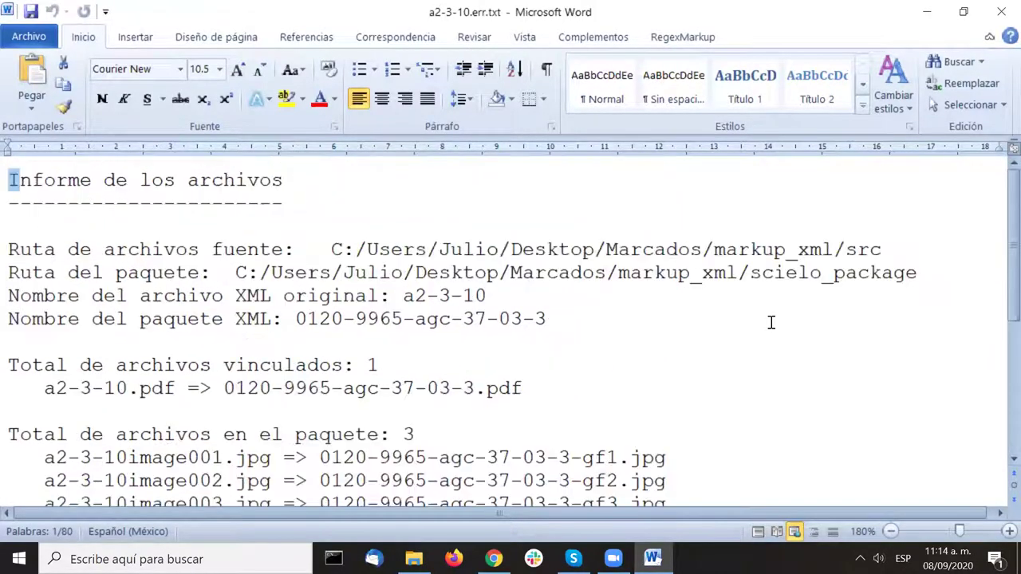
left_click(400, 195)
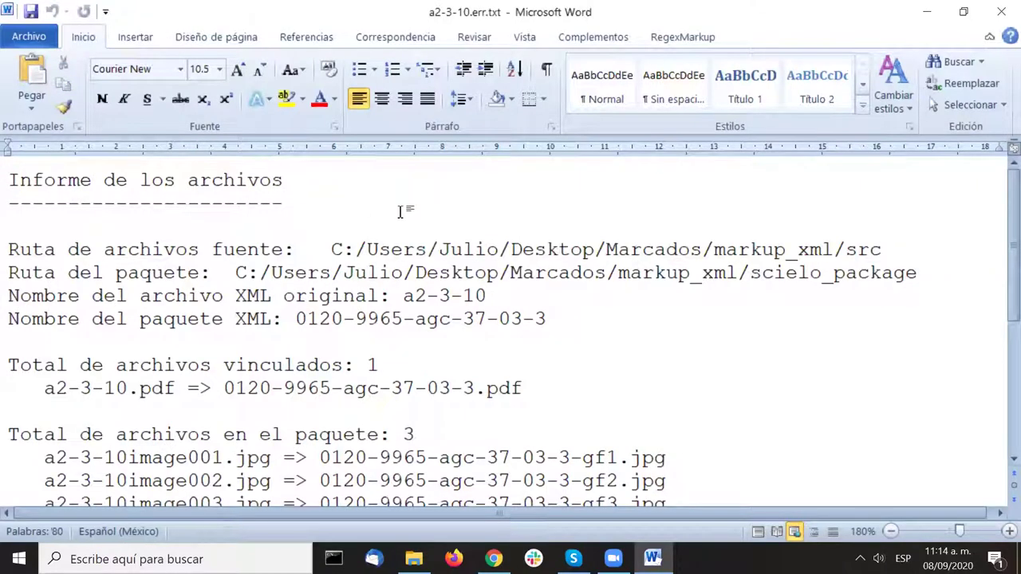
scroll(401, 212, "down", 4)
scroll(401, 212, "up", 4)
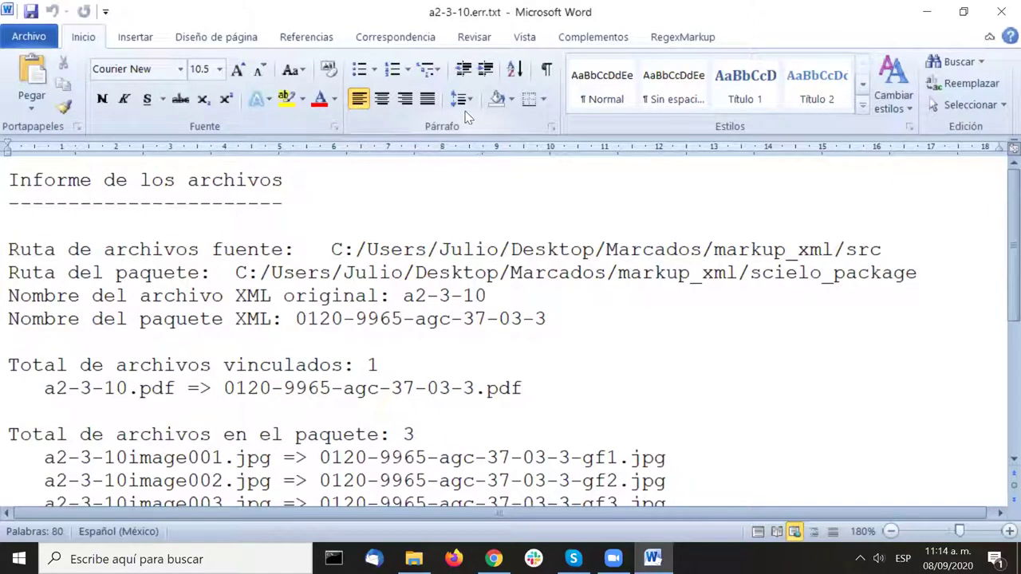
scroll(339, 205, "down", 2)
scroll(339, 205, "up", 2)
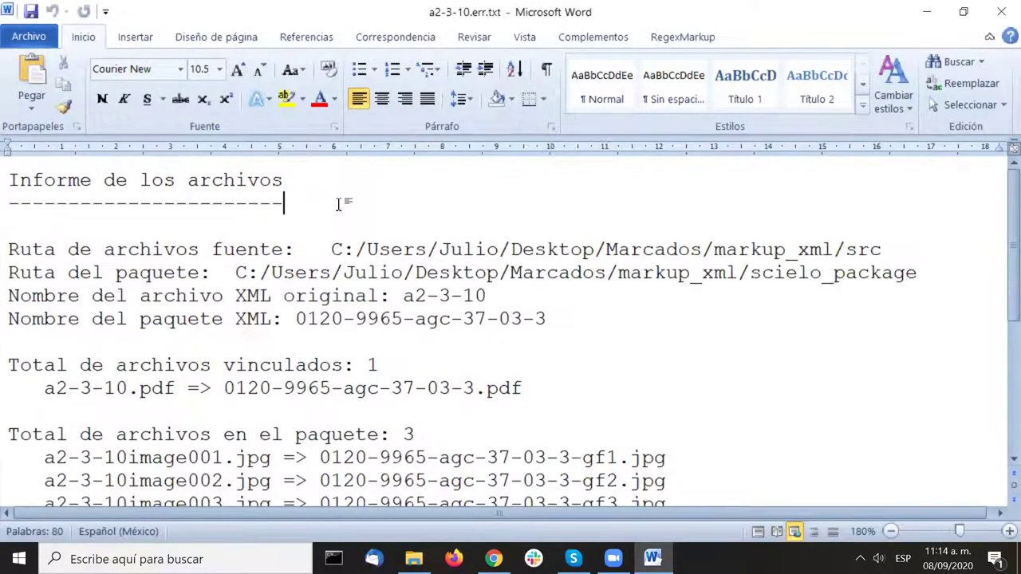
scroll(502, 261, "down", 4)
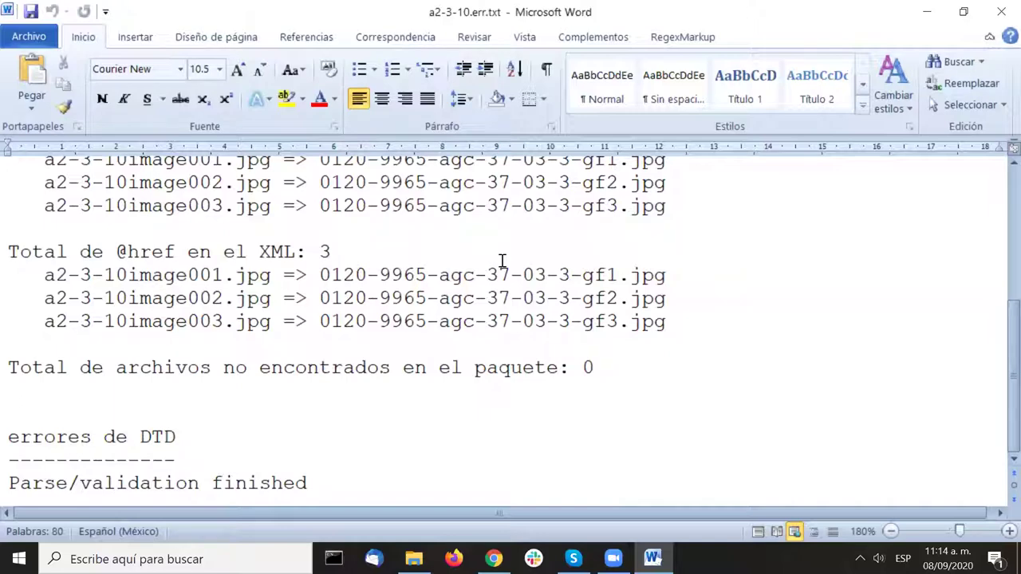
scroll(502, 260, "up", 4)
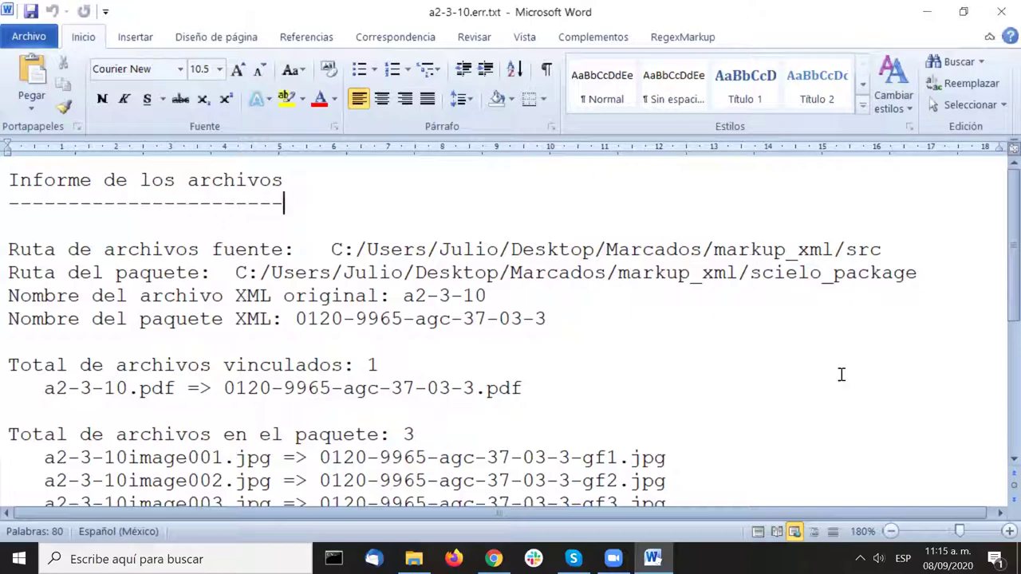
scroll(841, 374, "down", 3)
scroll(840, 374, "up", 3)
Step: Highlight the package PDF name 0120-9965-agc-37-03-3.pdf and examine the image files listed for the package and the XML hrefs
left_click(228, 389)
left_click_drag(239, 393, 547, 410)
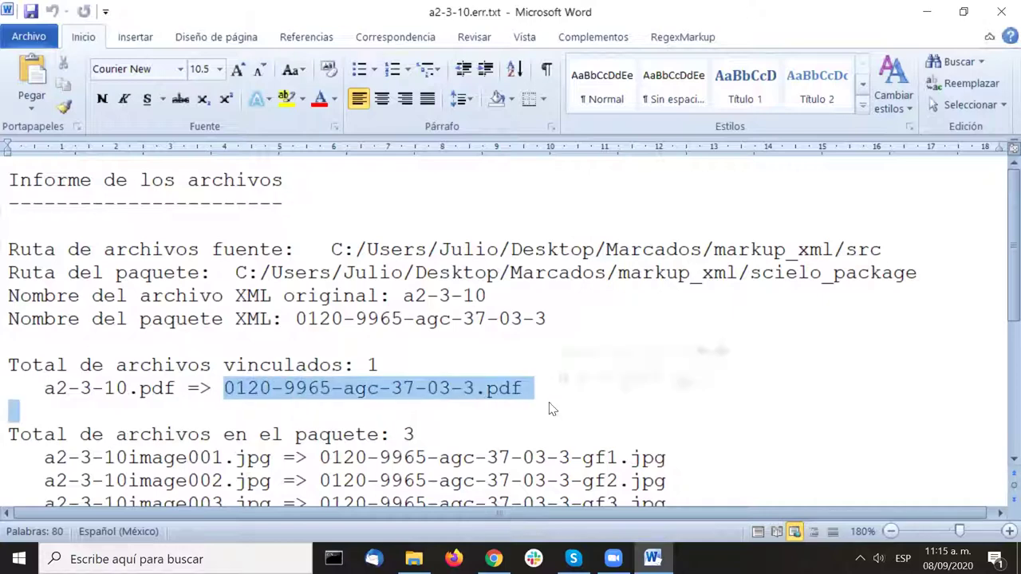
scroll(758, 383, "down", 4)
scroll(918, 378, "up", 3)
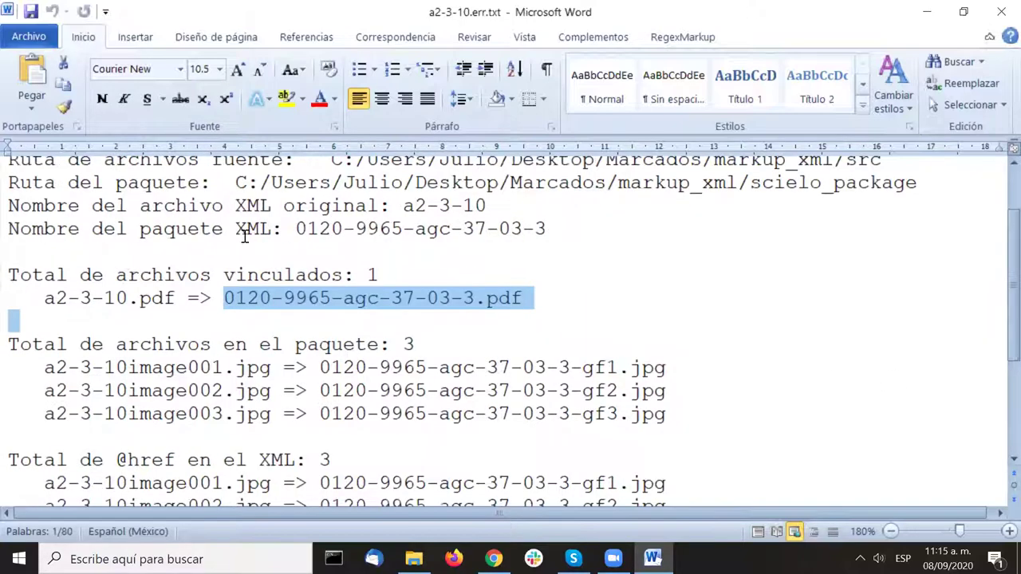
scroll(806, 275, "down", 2)
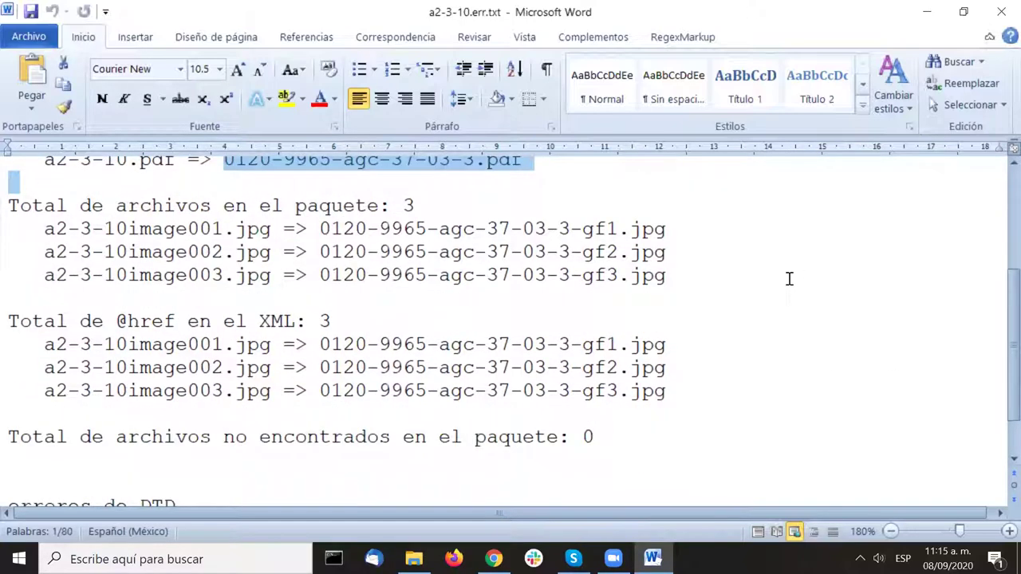
left_click(789, 278)
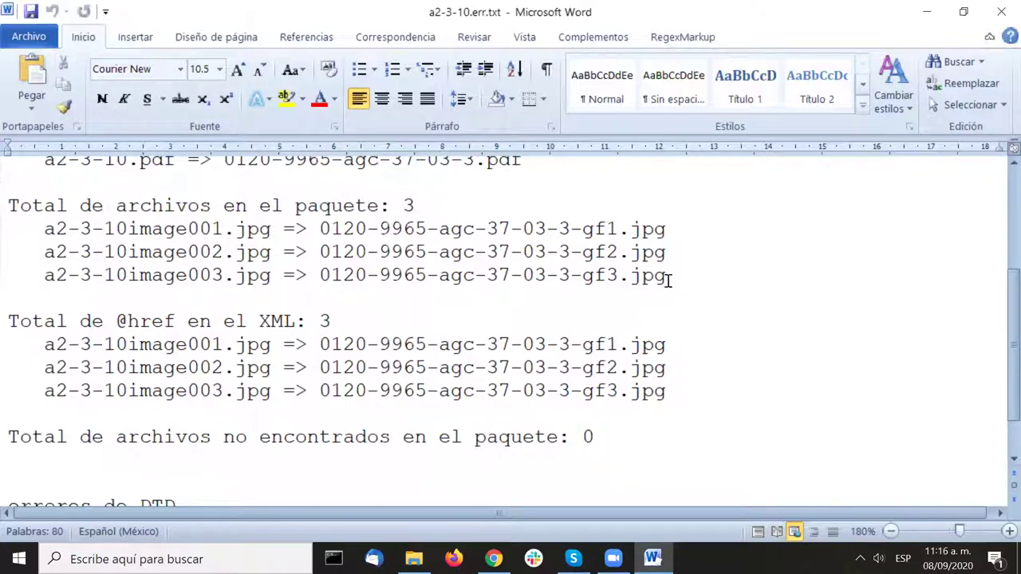
scroll(668, 279, "up", 1)
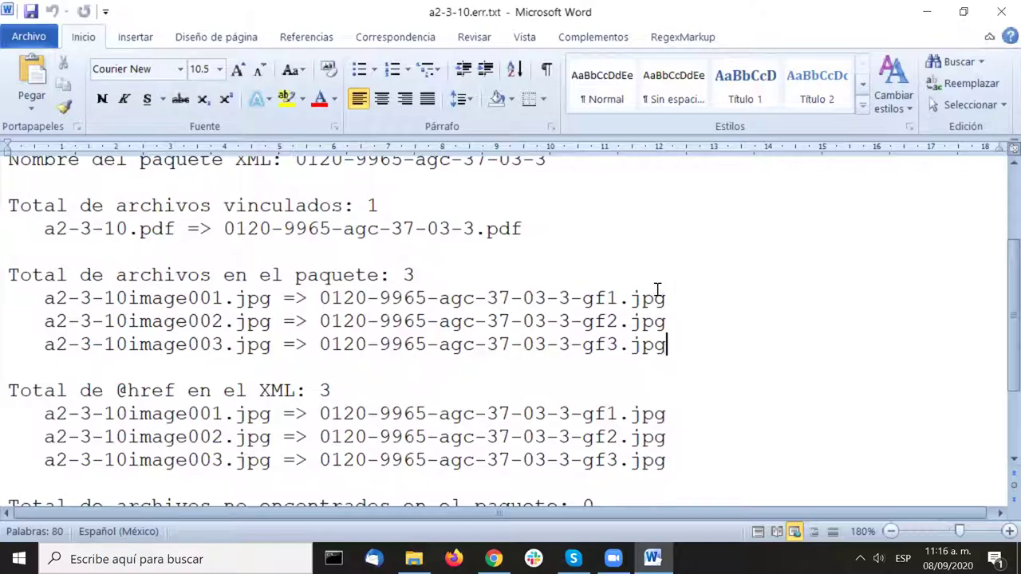
Step: Examine the error report down to the DTD errors section and highlight the total of files not found in the package
scroll(658, 289, "down", 1)
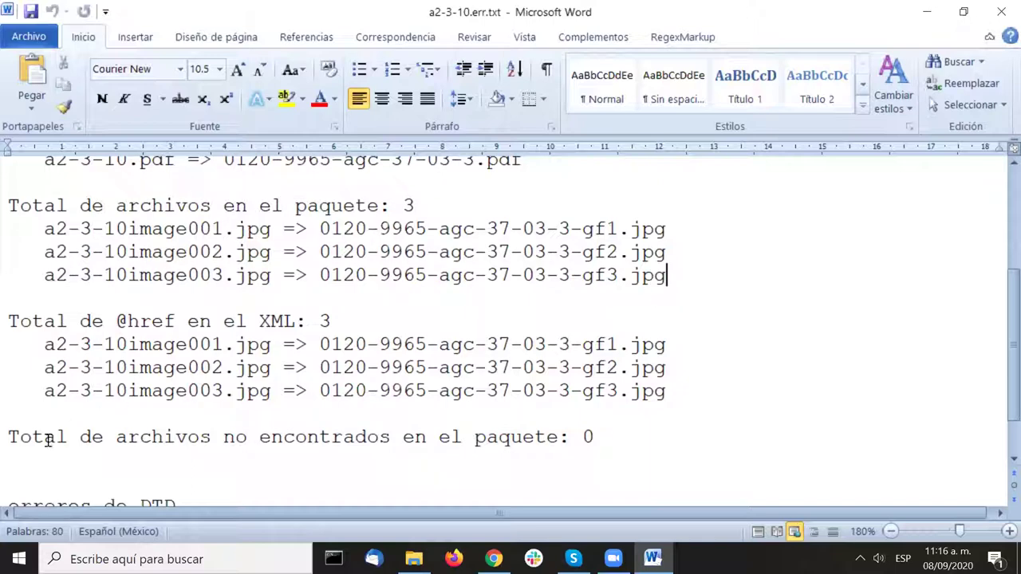
scroll(13, 437, "down", 1)
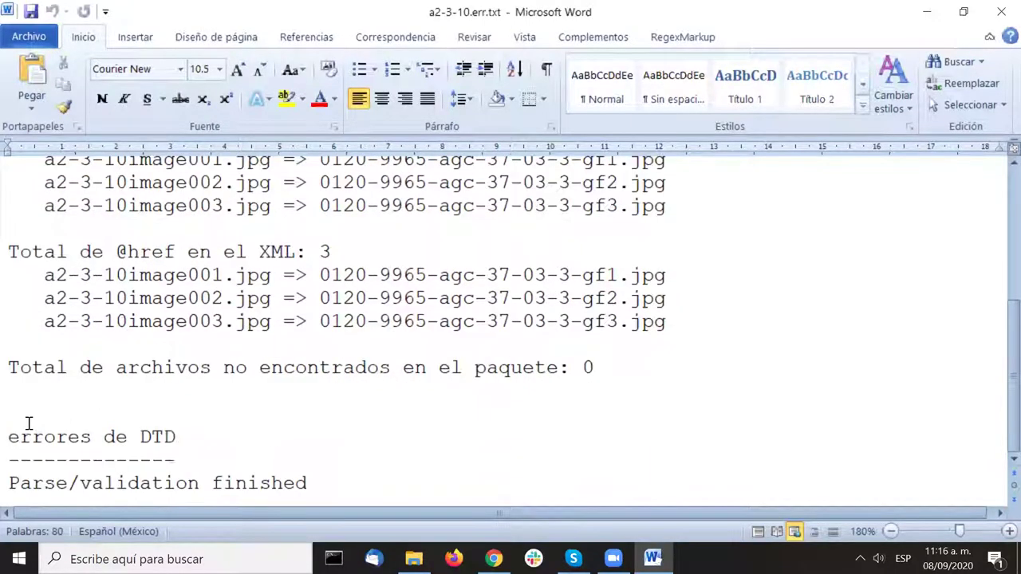
left_click_drag(12, 367, 590, 365)
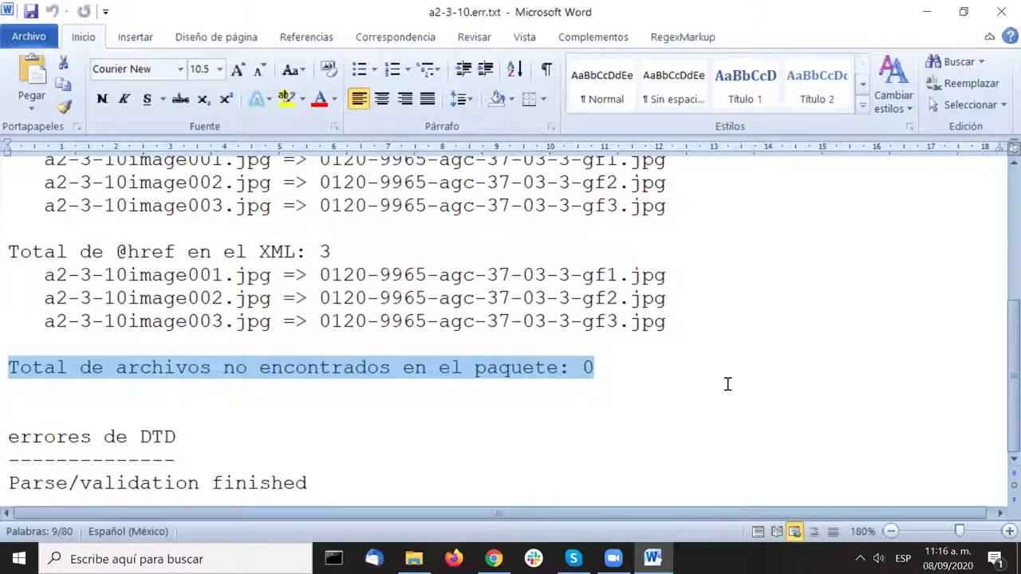
scroll(728, 384, "up", 2)
scroll(727, 385, "down", 1)
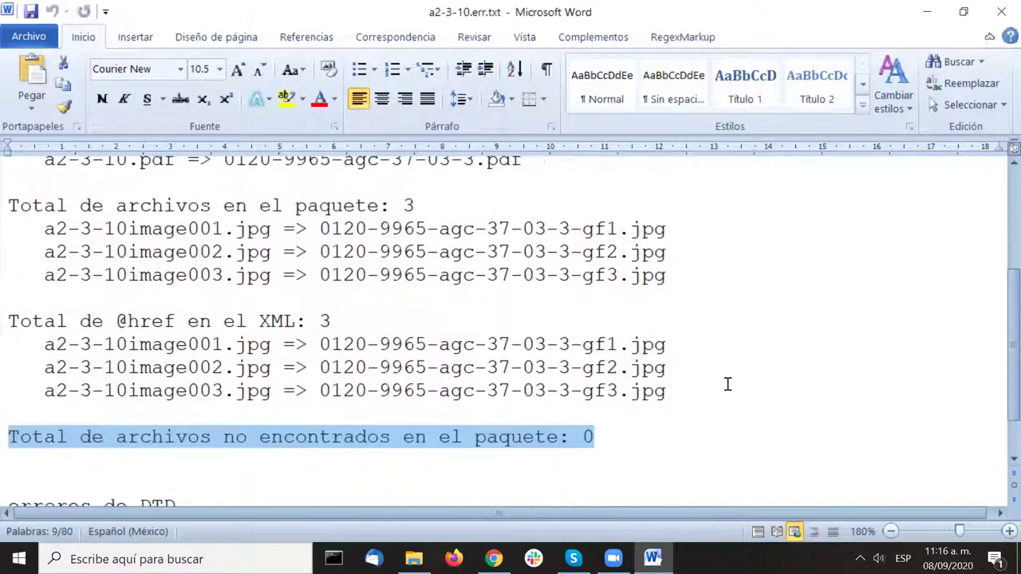
Step: Highlight the renamed package image files and the gf3 suffix in the error report's package file list
left_click(213, 229)
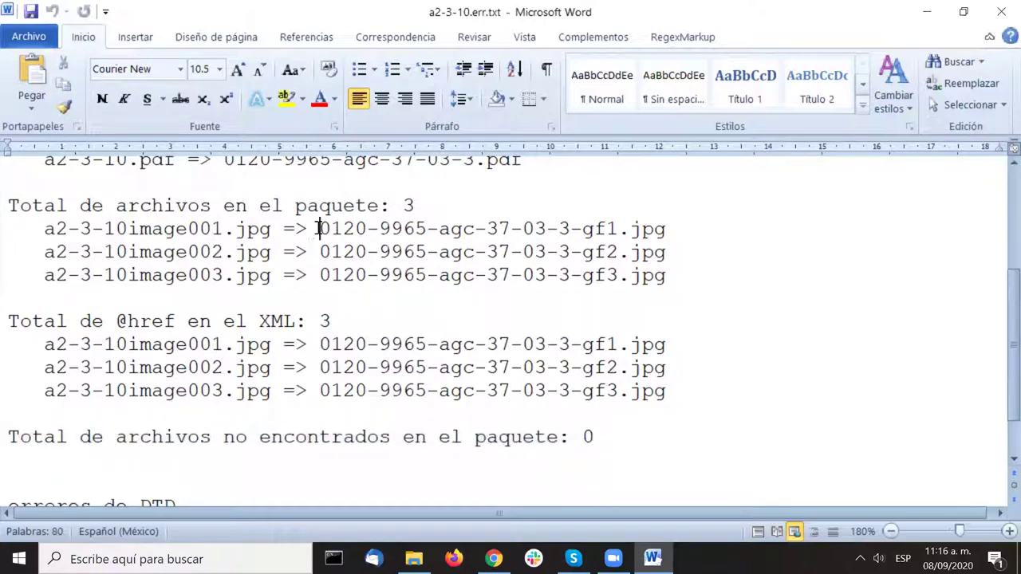
left_click_drag(317, 229, 667, 277)
left_click(667, 276)
left_click_drag(582, 228, 620, 274)
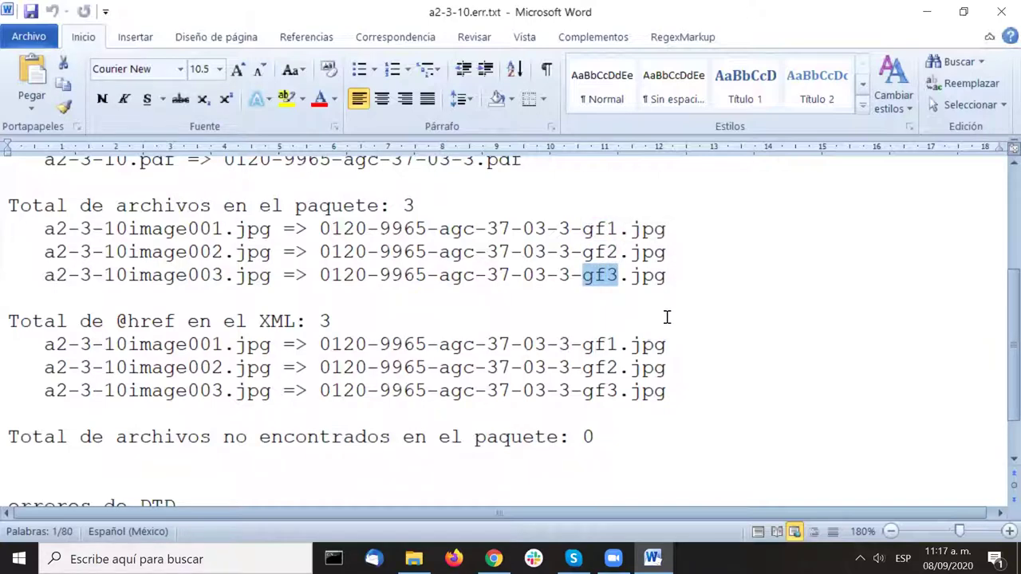
scroll(663, 324, "up", 1)
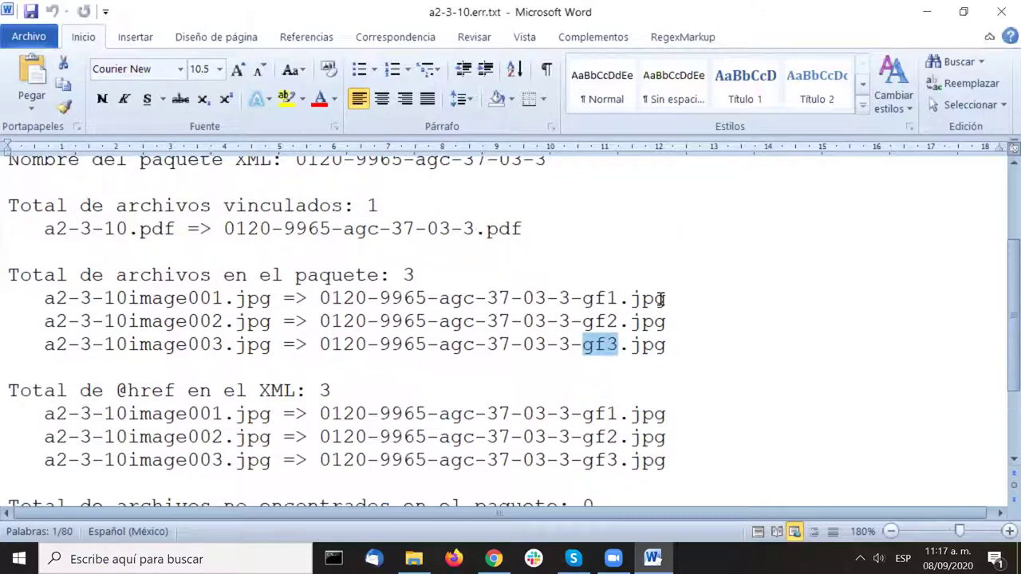
Step: Check the scielo_package folder for the 0120-9965-agc-37-03-3 PDF, XML and gf1 to gf3 JPG files, and return to the error report
left_click(414, 558)
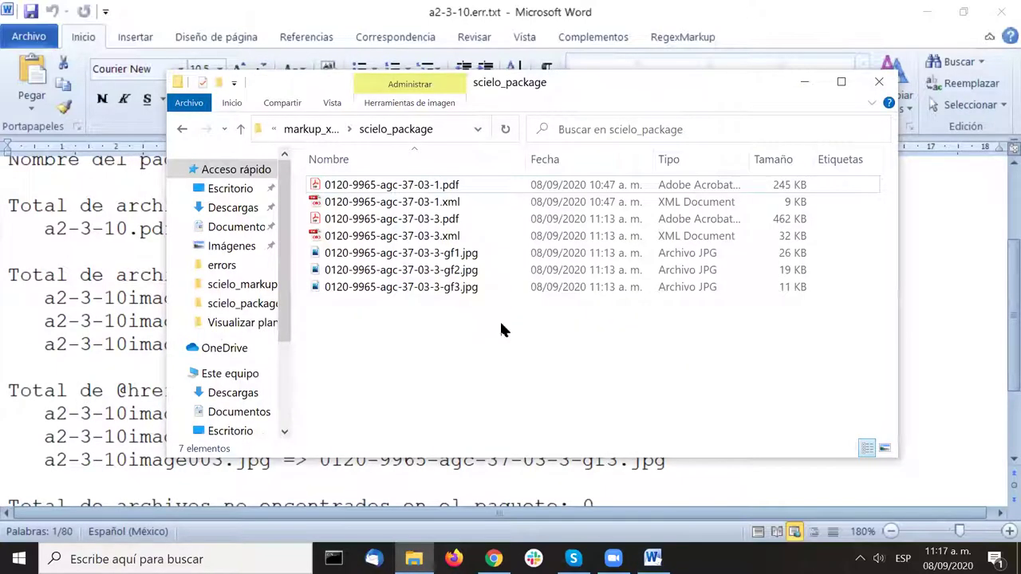
left_click_drag(621, 96, 629, 107)
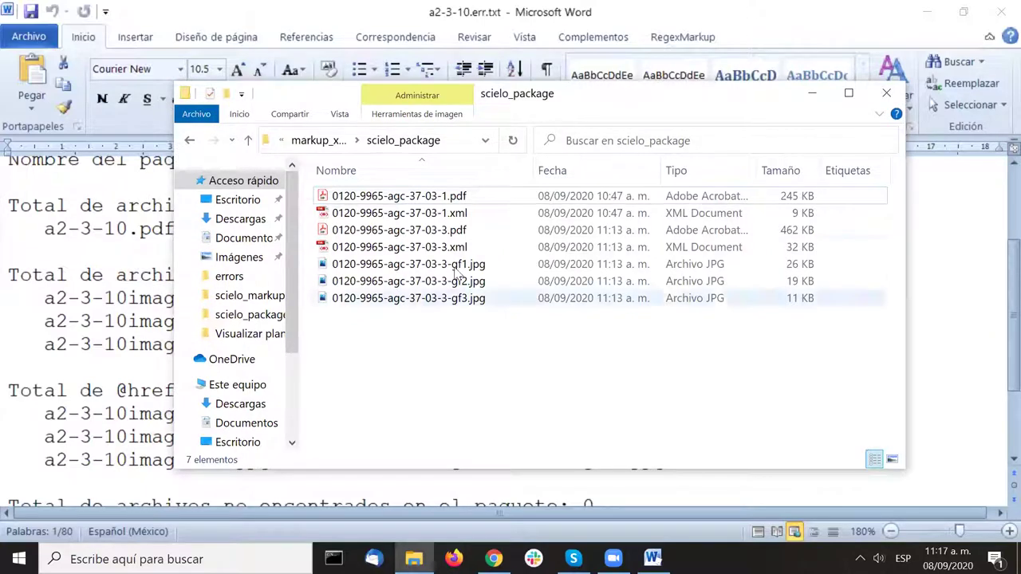
left_click(387, 297)
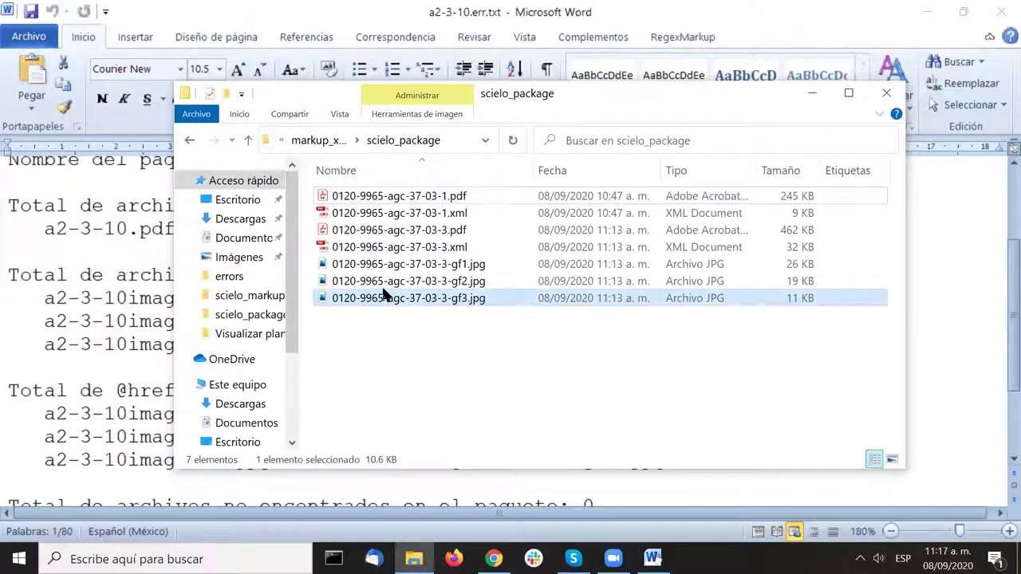
left_click(391, 230)
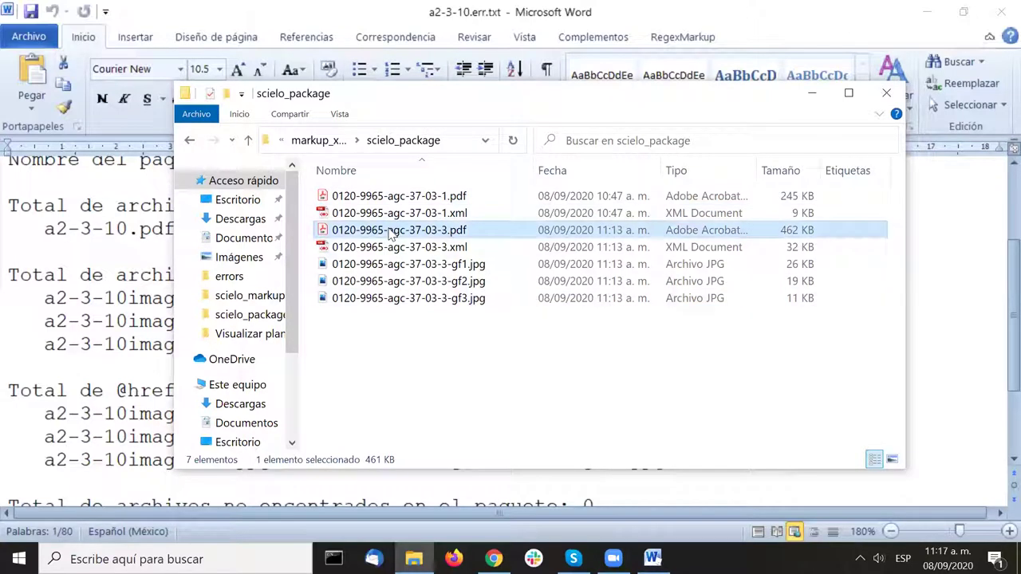
left_click(387, 250)
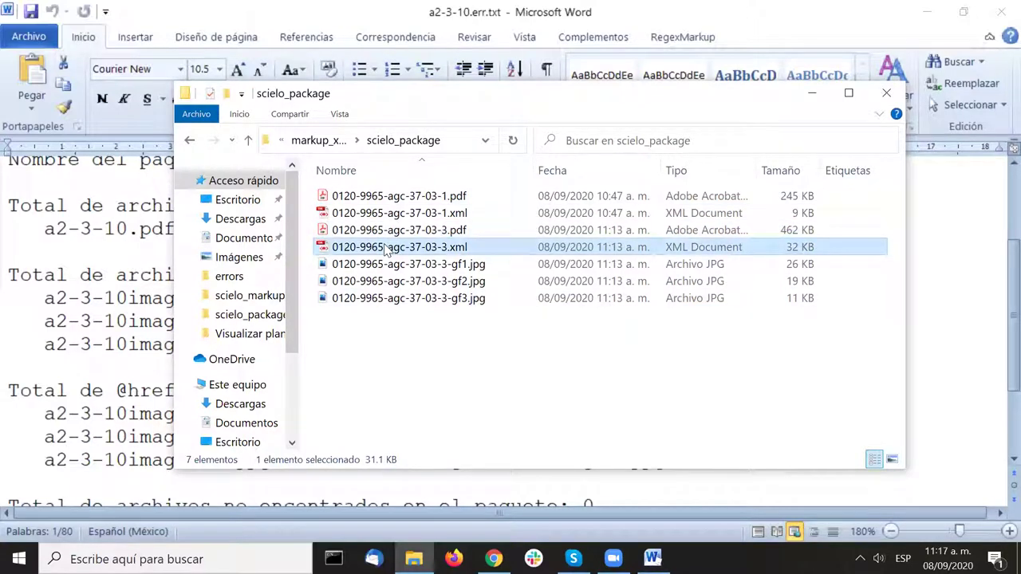
left_click_drag(410, 341, 406, 280)
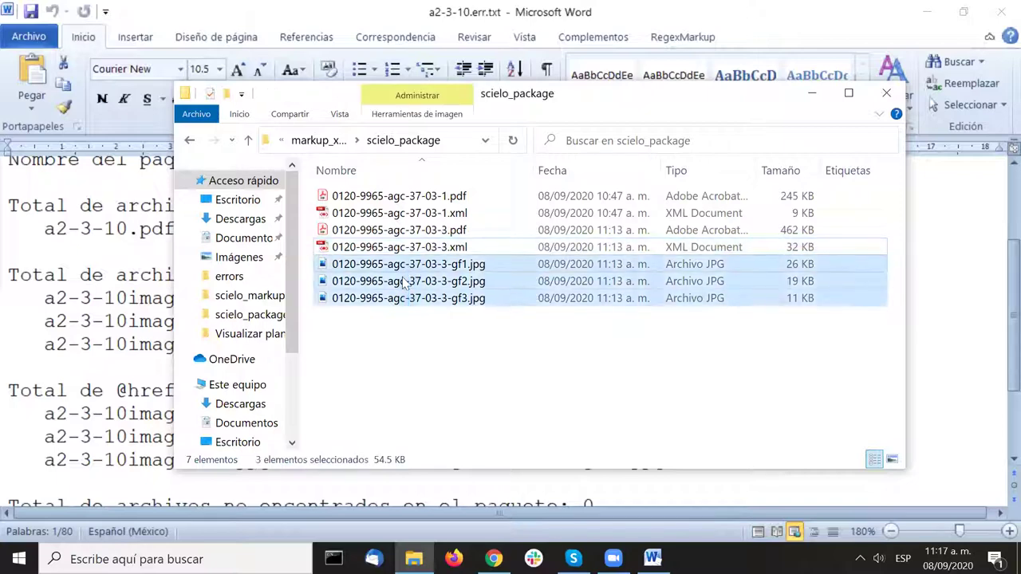
left_click(401, 325)
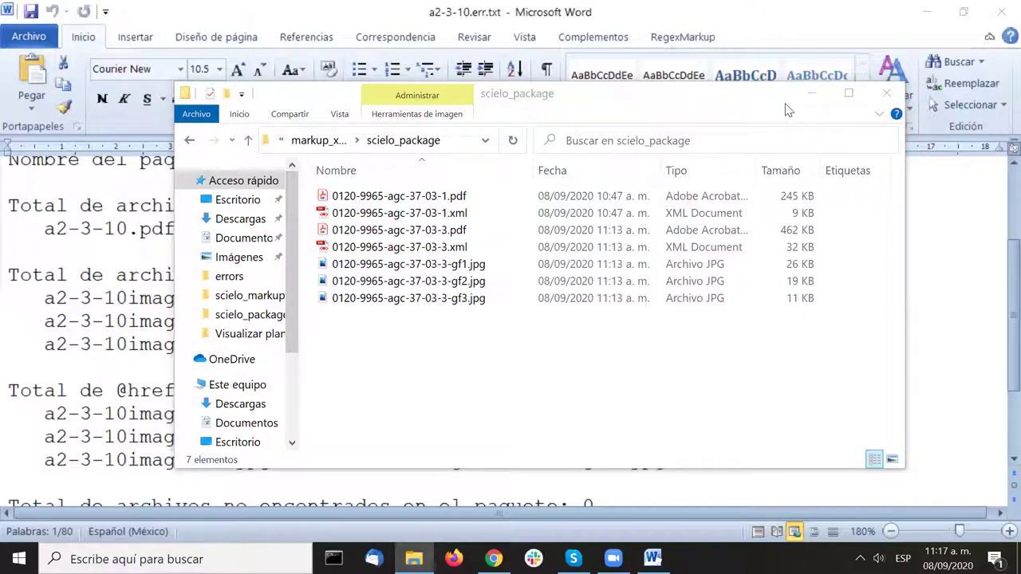
left_click(817, 356)
Step: Open the Packtools Style Checker report for a2-3-10
scroll(817, 352, "up", 3)
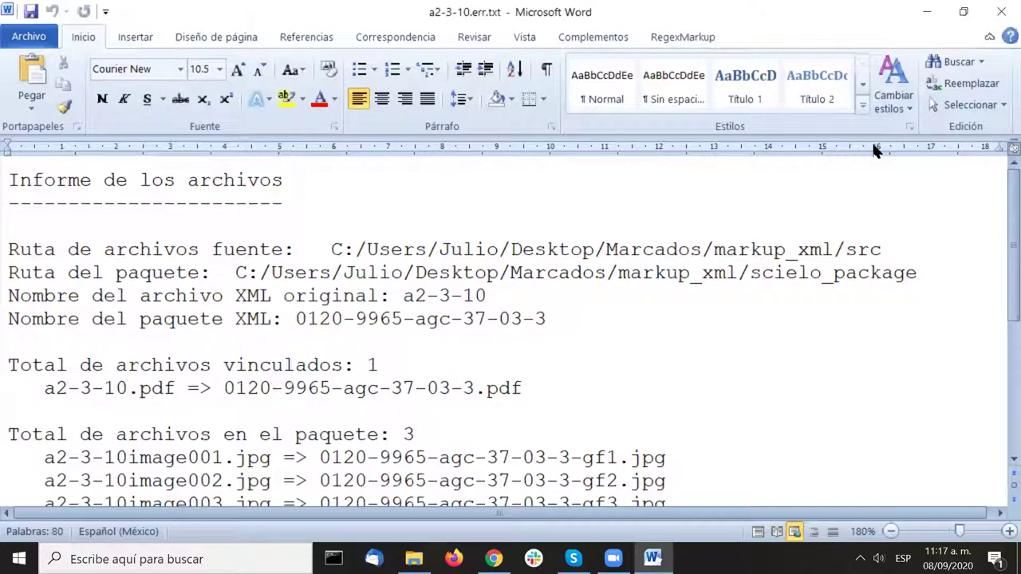
left_click(593, 38)
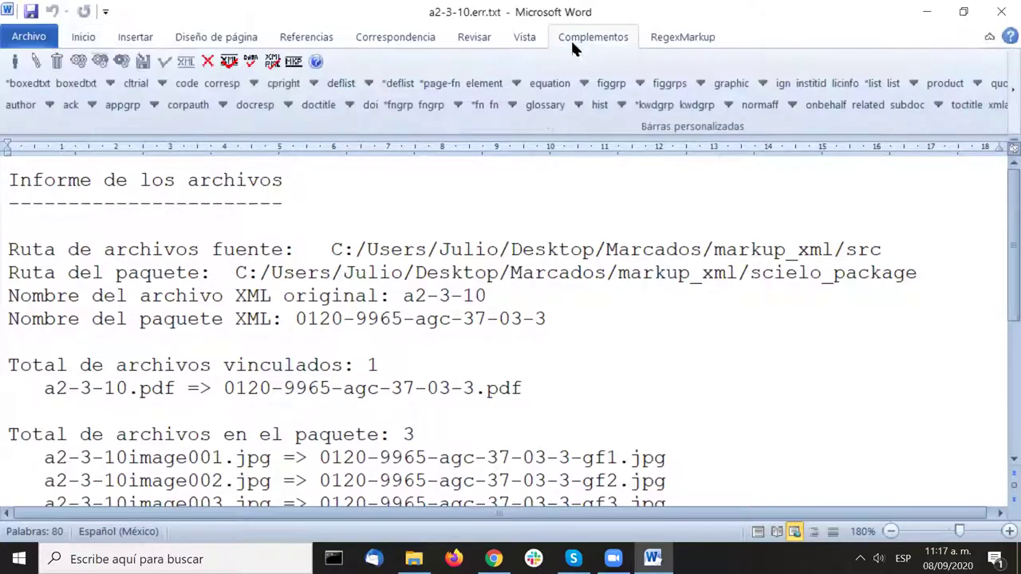
left_click(229, 64)
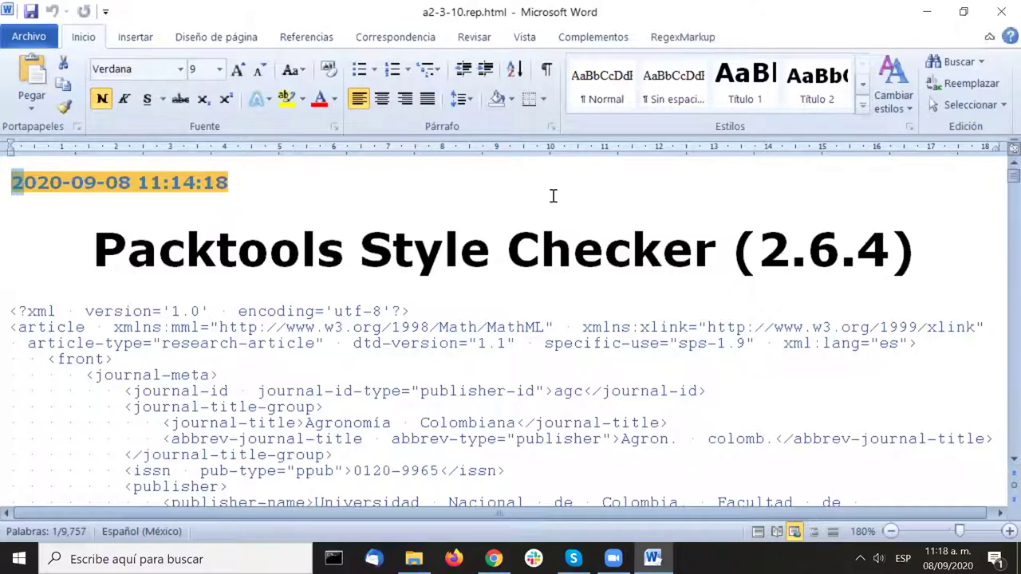
left_click(550, 218)
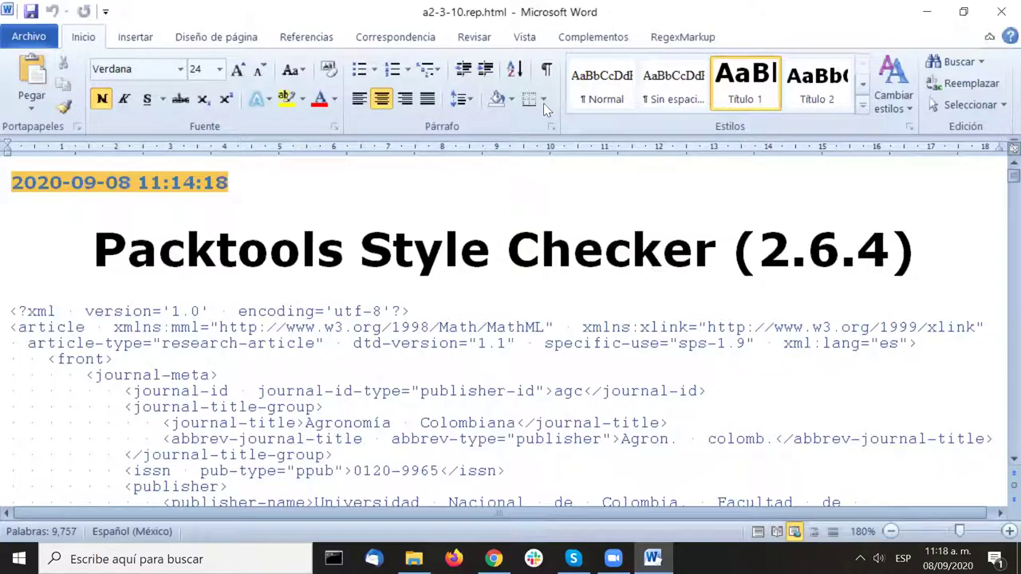
Step: Open the data quality control report a2-3-10.contents.html
left_click(592, 36)
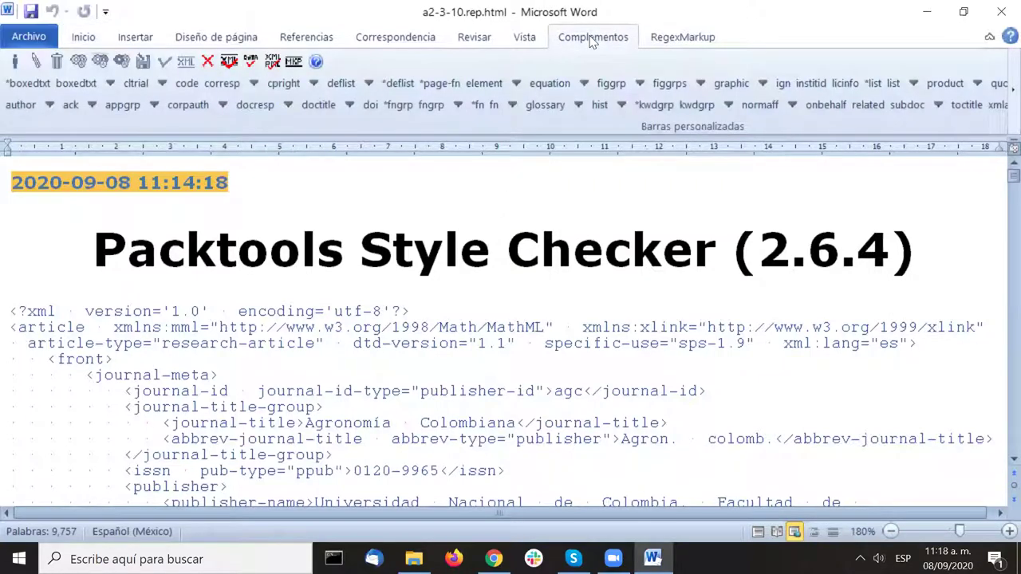
left_click(251, 62)
left_click(252, 62)
left_click(252, 64)
left_click(251, 63)
left_click(251, 64)
left_click(251, 64)
left_click(252, 67)
left_click(253, 66)
left_click(253, 66)
left_click(253, 66)
left_click(253, 67)
left_click(253, 68)
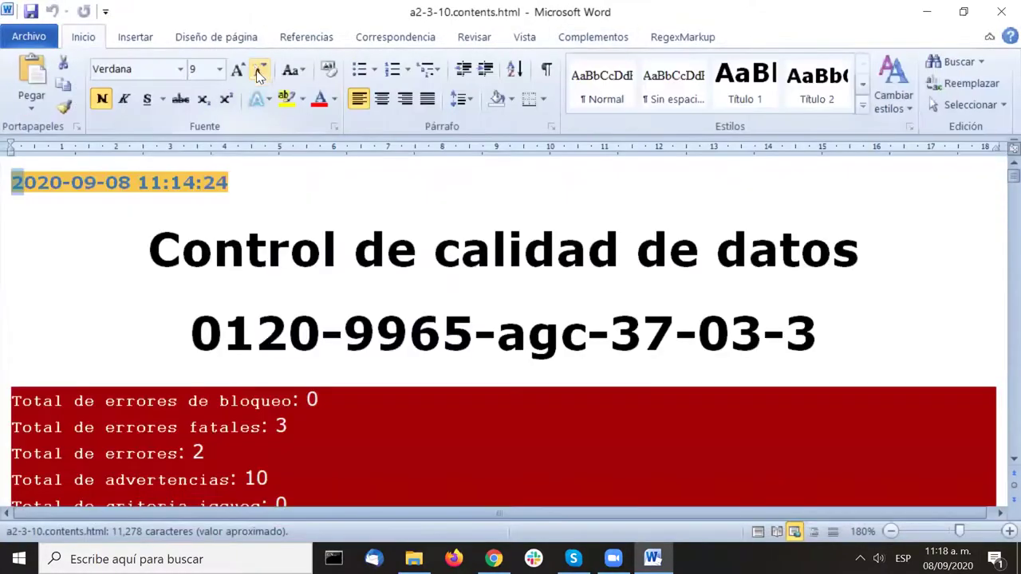
Step: Examine the error totals at the start of the content report, highlighting the blocking errors line and marking the fatal errors line
left_click(836, 217)
scroll(836, 212, "down", 1)
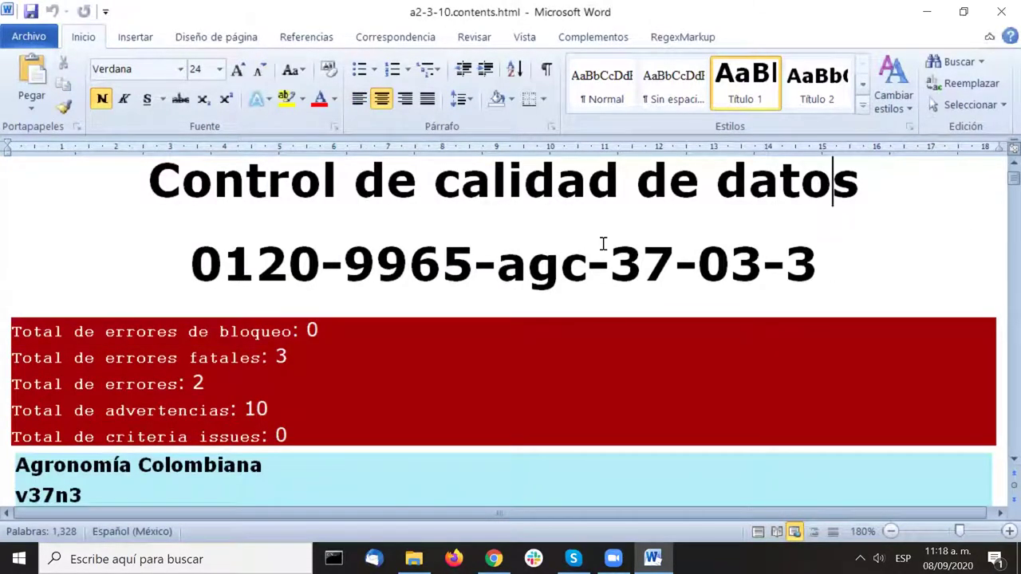
left_click_drag(321, 331, 8, 339)
left_click(431, 361)
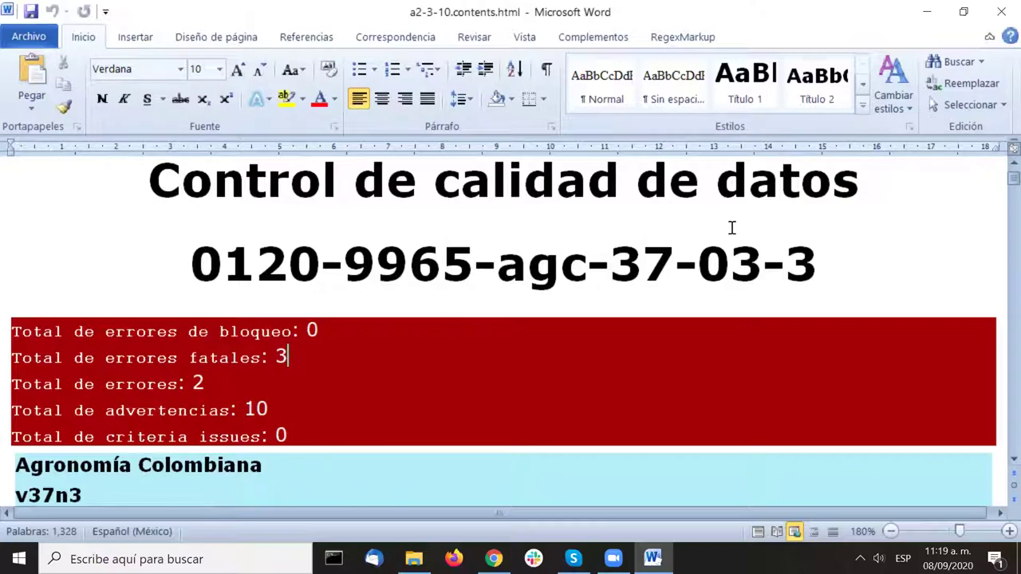
Step: Review the content report through to the DOI fatal errors and highlight the required DOI prefix 10.15446
scroll(732, 226, "down", 5)
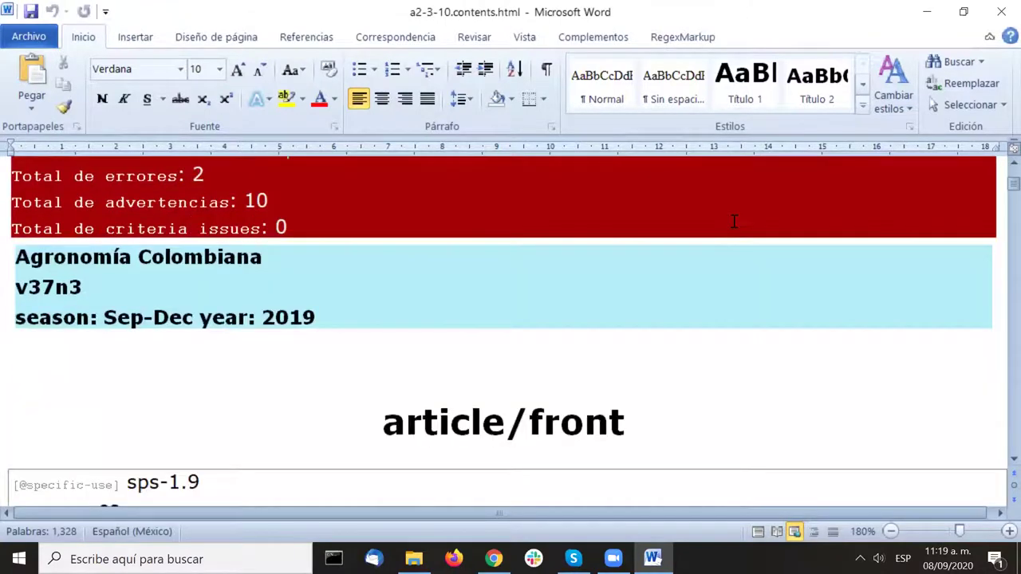
scroll(734, 221, "down", 14)
scroll(734, 222, "down", 8)
scroll(733, 221, "down", 15)
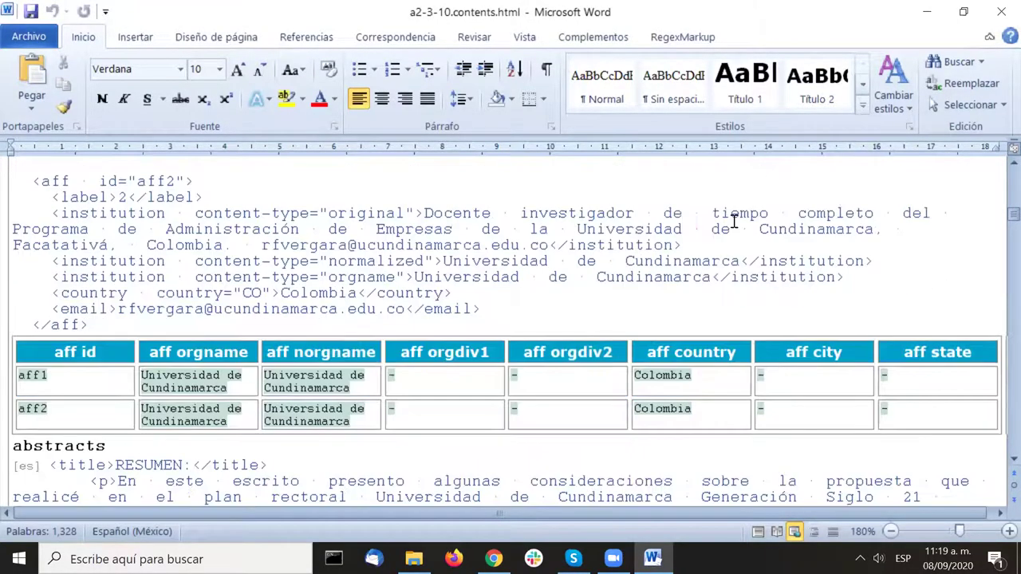
scroll(733, 221, "down", 5)
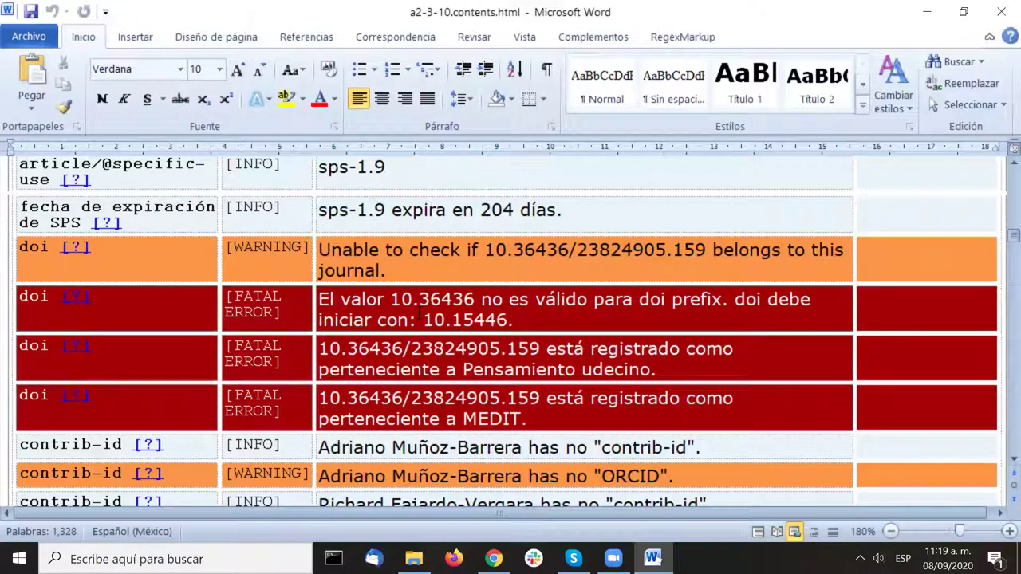
left_click_drag(422, 319, 507, 319)
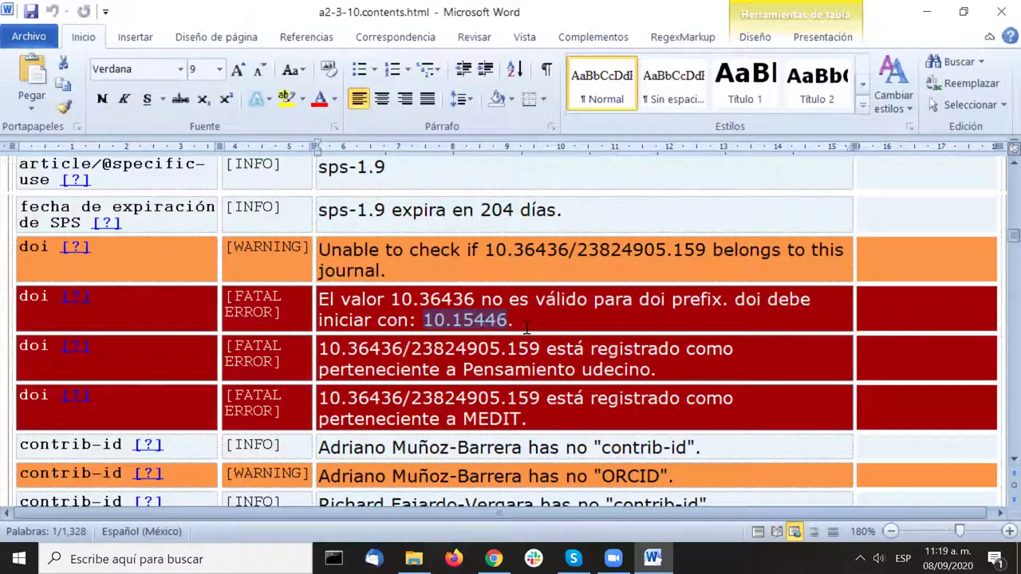
Step: Highlight the DOI fatal error messages about registration under Pensamiento udecino and under MEDIT
left_click(475, 367)
left_click_drag(668, 371, 351, 348)
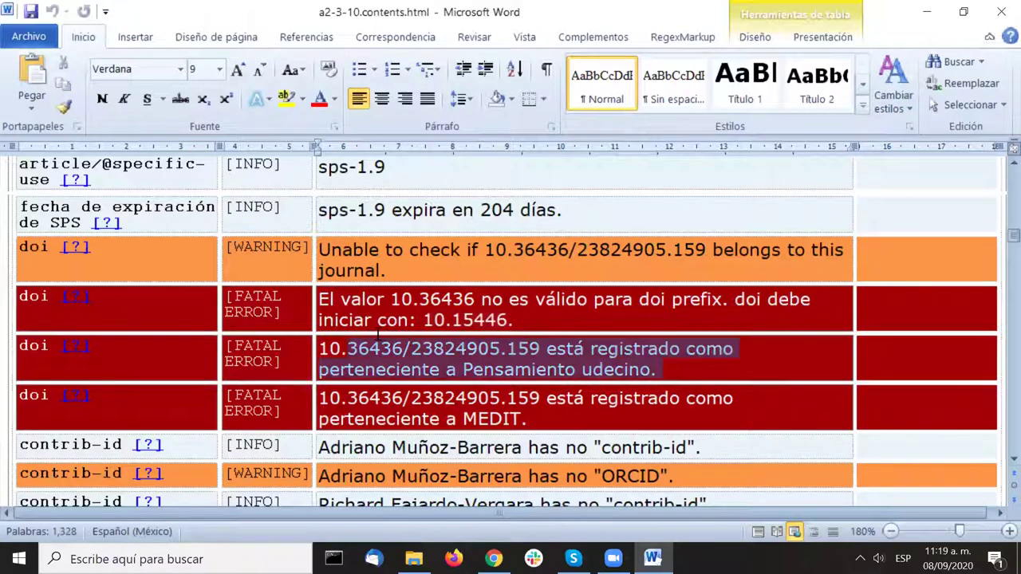
scroll(558, 402, "down", 3)
scroll(559, 402, "up", 3)
left_click_drag(531, 417, 321, 399)
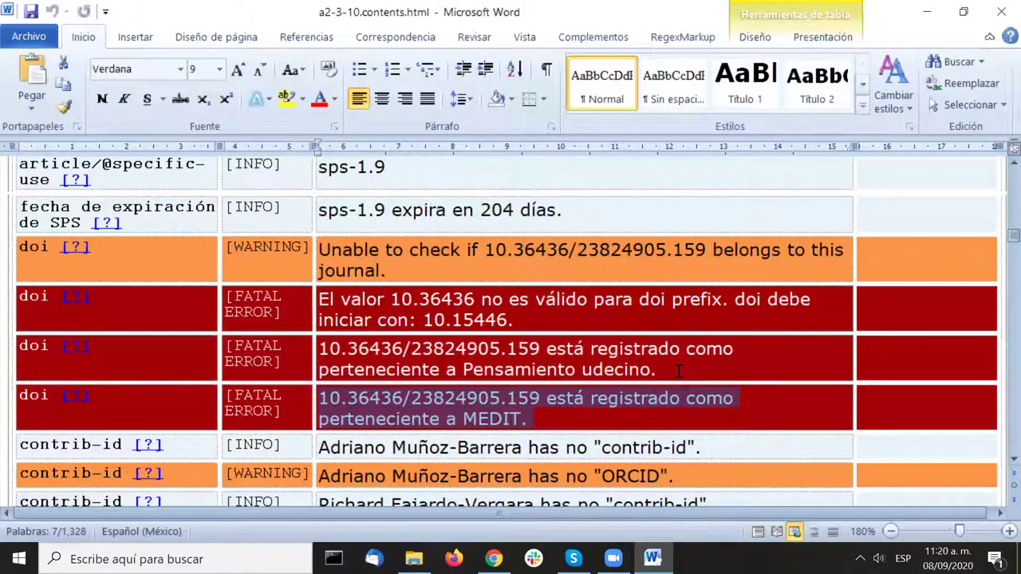
Step: Highlight the Spanish article title in the article/front section of the content report
scroll(676, 376, "up", 20)
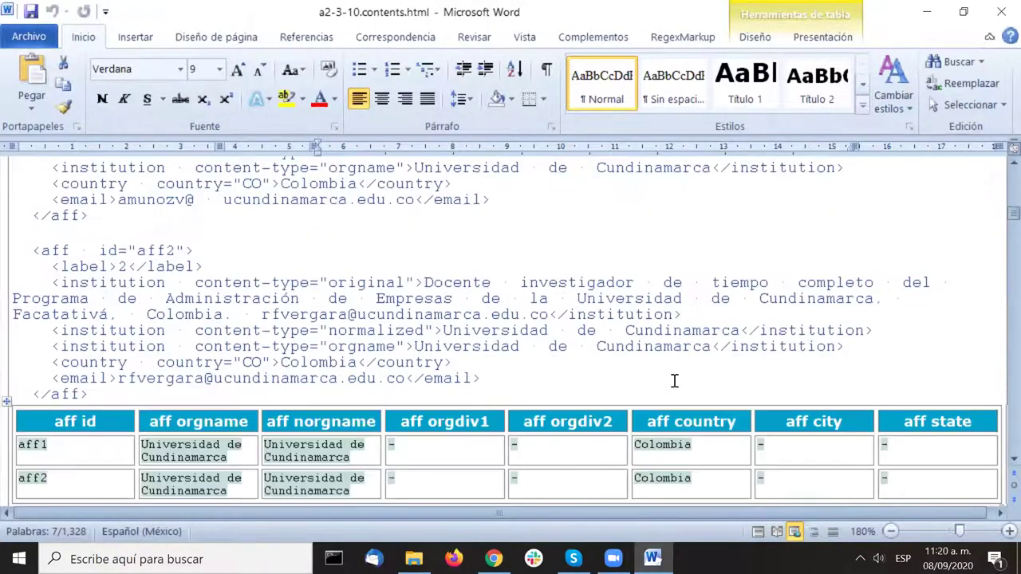
scroll(674, 381, "up", 5)
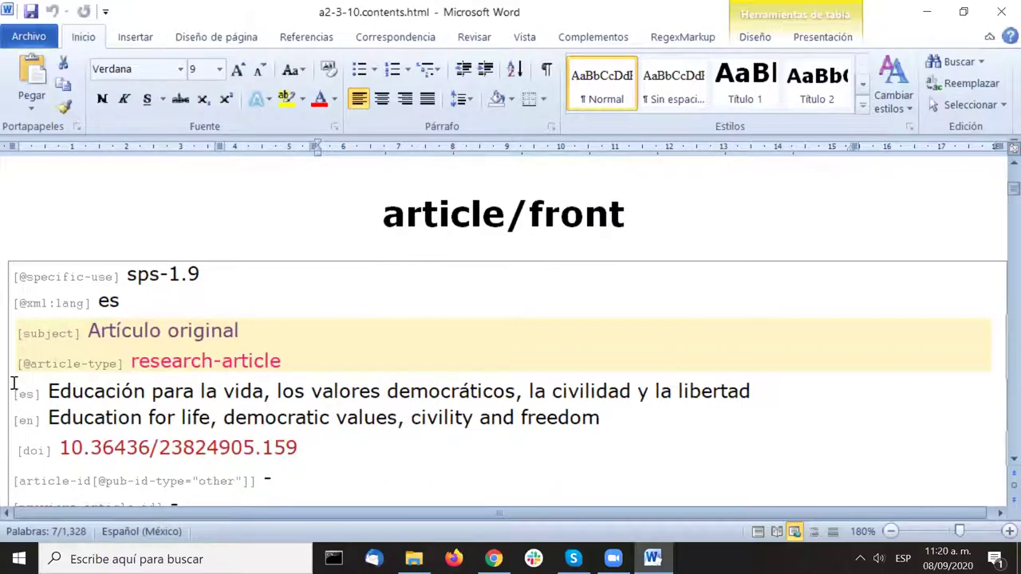
left_click_drag(46, 391, 729, 406)
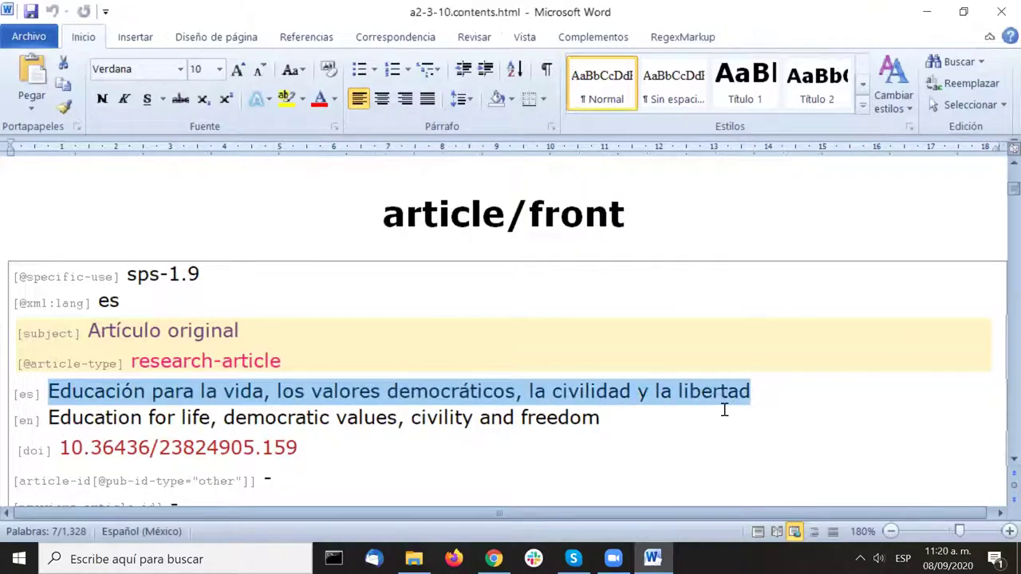
left_click(709, 420)
Step: Examine the abstracts and keywords in the content report against the DOI fatal error messages
scroll(705, 414, "down", 10)
scroll(706, 412, "down", 15)
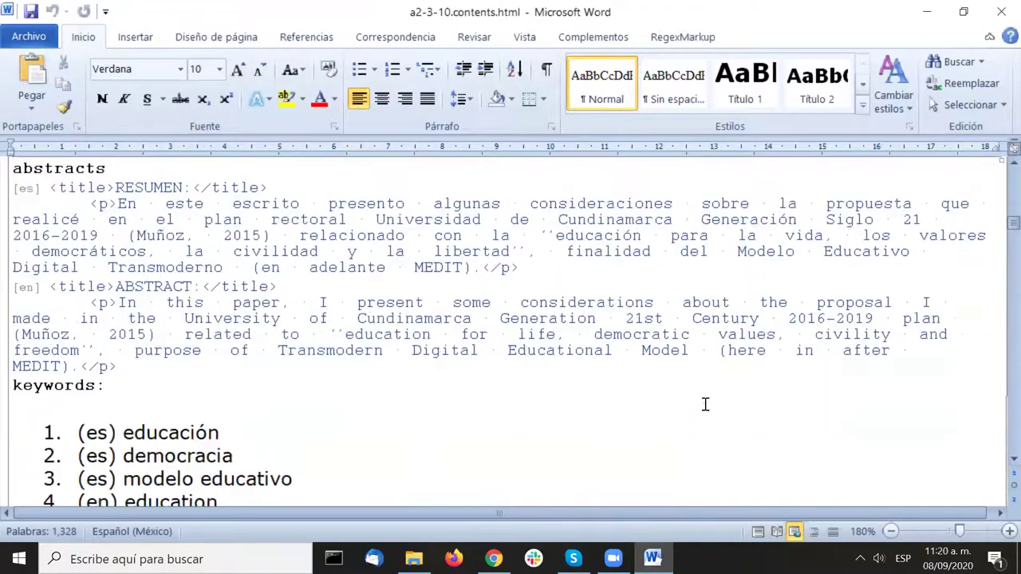
scroll(704, 410, "up", 3)
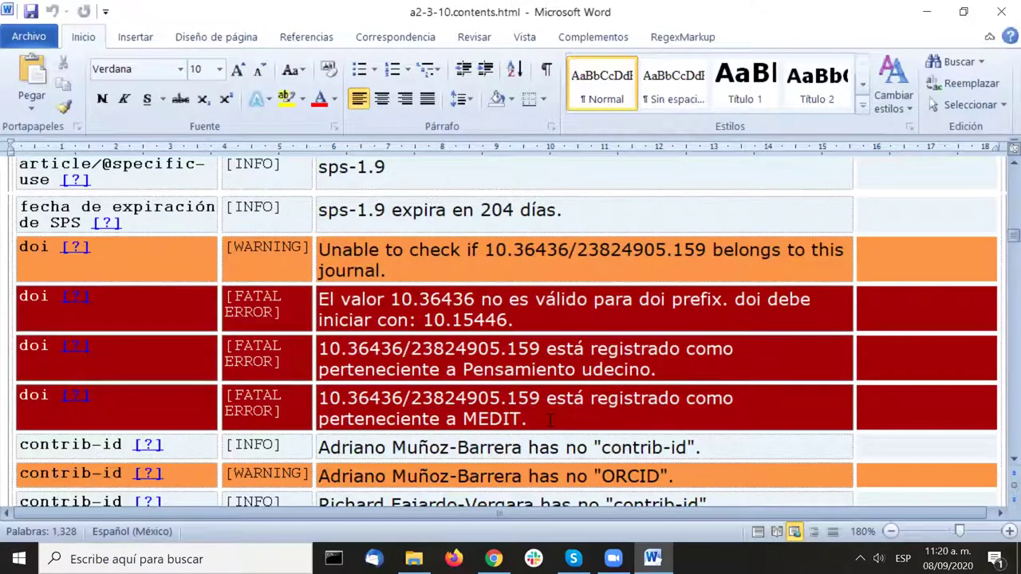
scroll(590, 412, "up", 15)
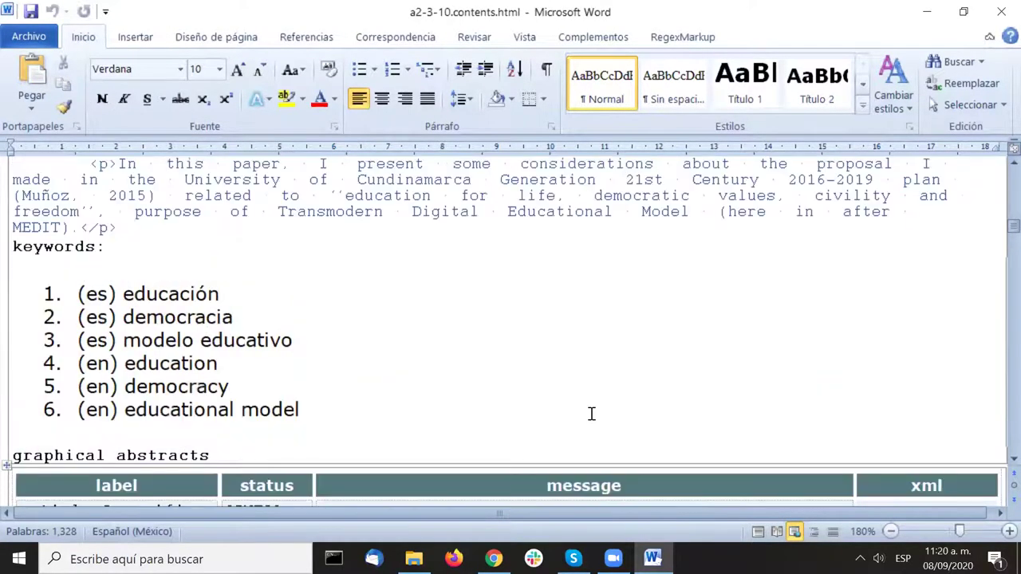
scroll(590, 412, "down", 5)
scroll(592, 409, "down", 10)
scroll(576, 415, "up", 5)
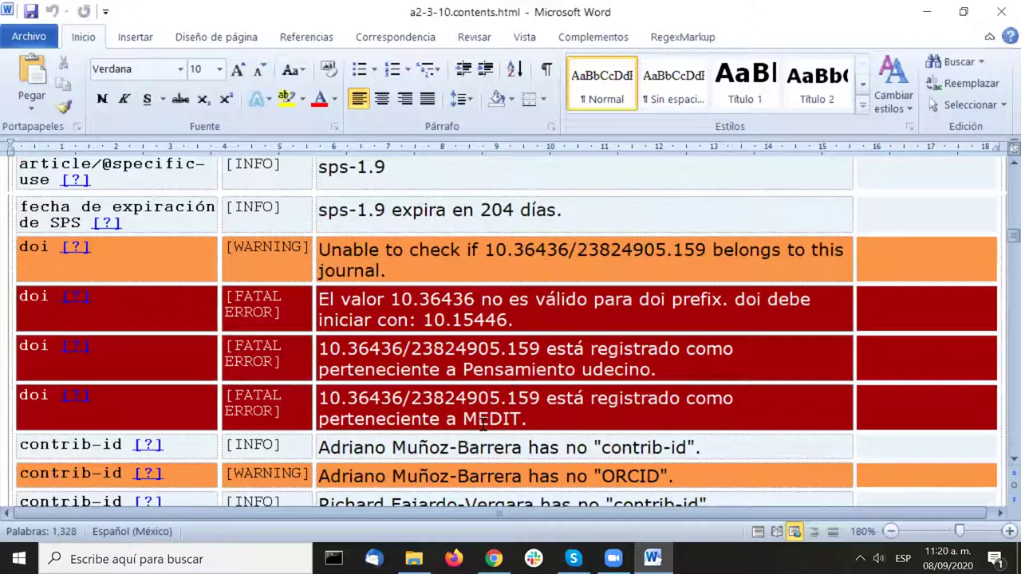
Step: Copy the DOI 10.36436/23824905.159 from the MEDIT fatal error message and open crossref.org in a new Chrome tab
left_click_drag(319, 396, 539, 398)
key("ctrl+c")
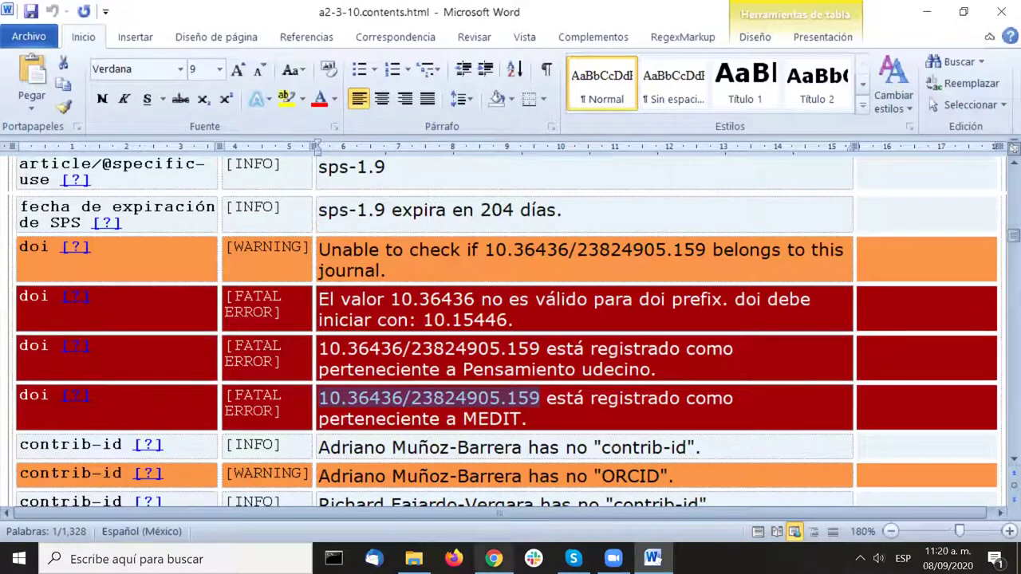
left_click(494, 558)
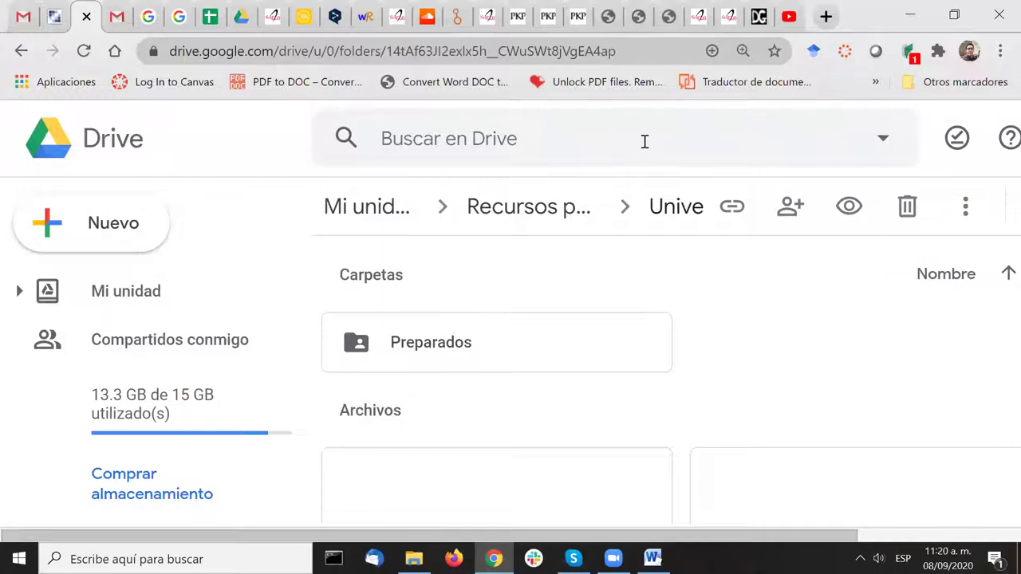
left_click(828, 19)
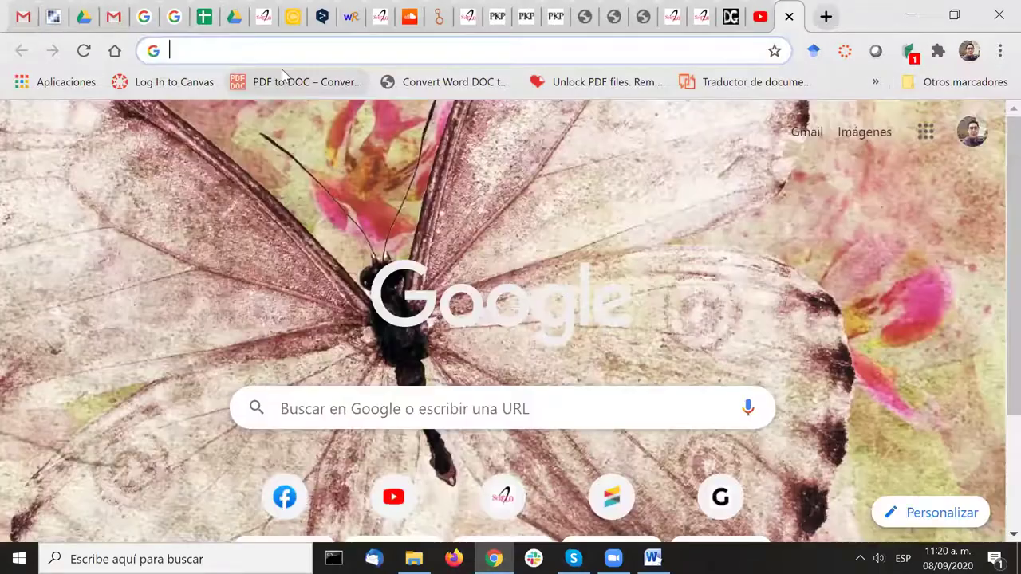
type("crp")
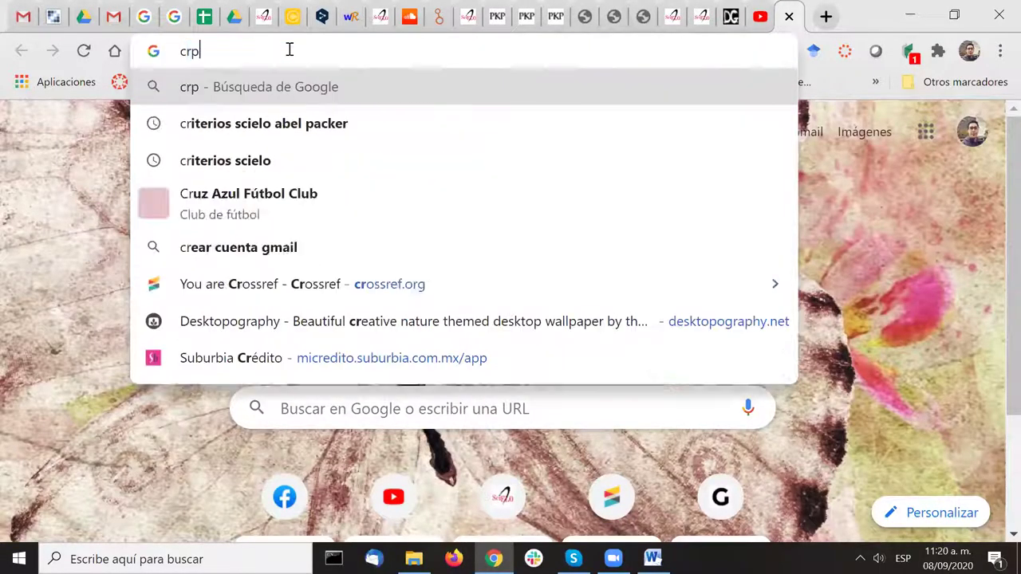
key("BackSpace")
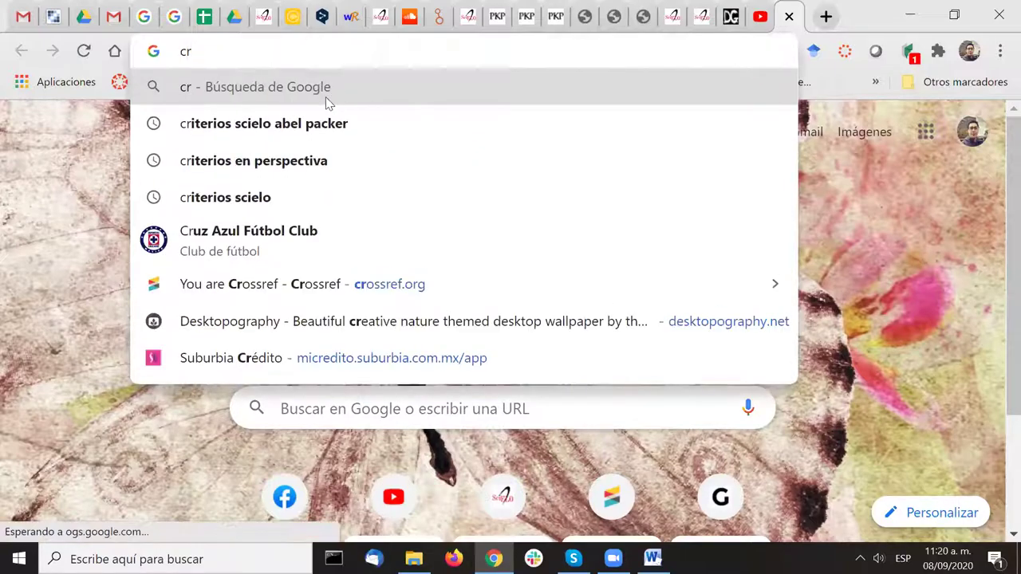
type("o")
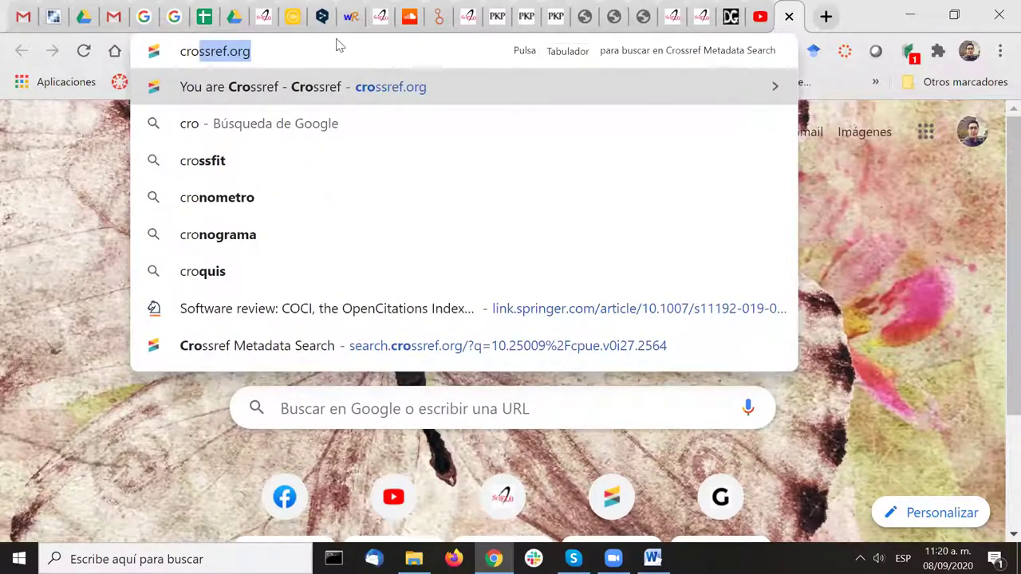
key("Return")
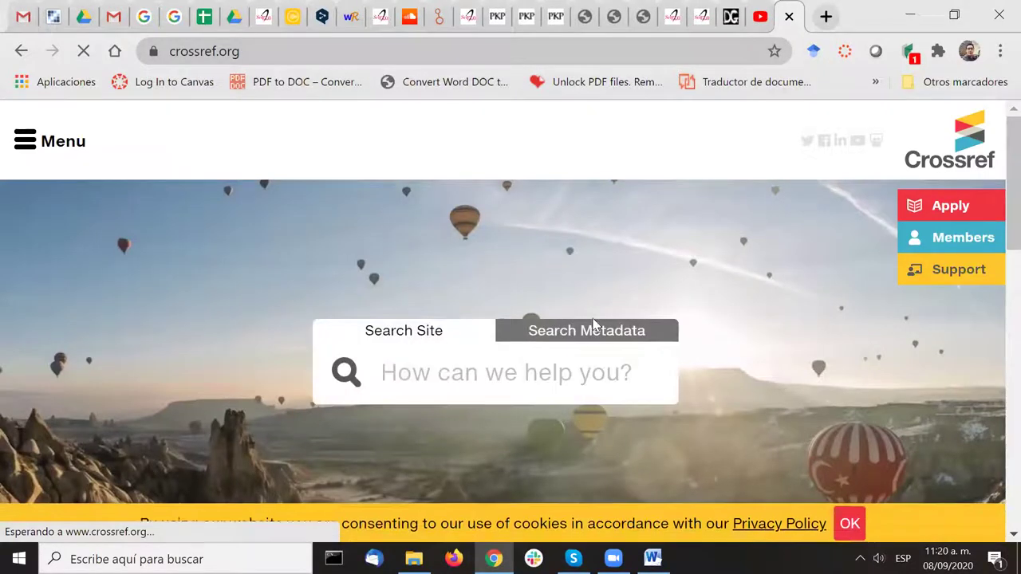
Step: Search the Crossref metadata for DOI 10.36436/23824905.159 and highlight the title of the matching record
scroll(590, 208, "down", 1)
left_click(586, 231)
left_click(542, 284)
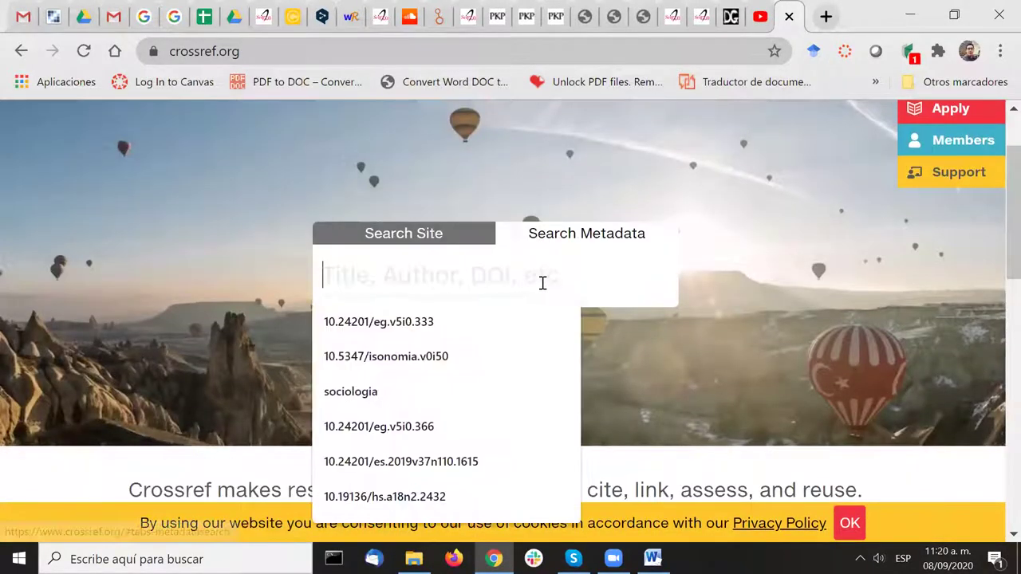
key("ctrl+v")
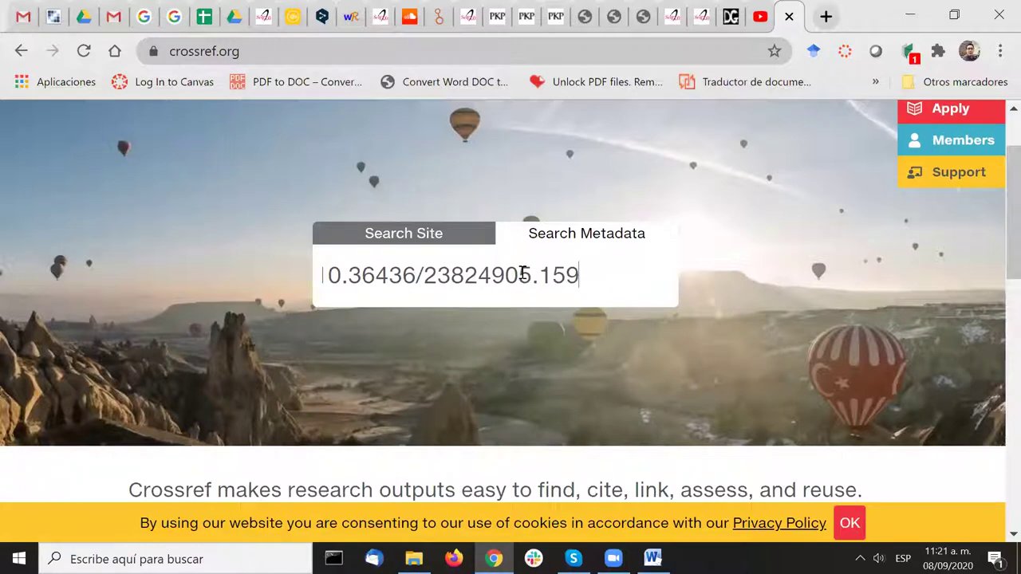
key("Return")
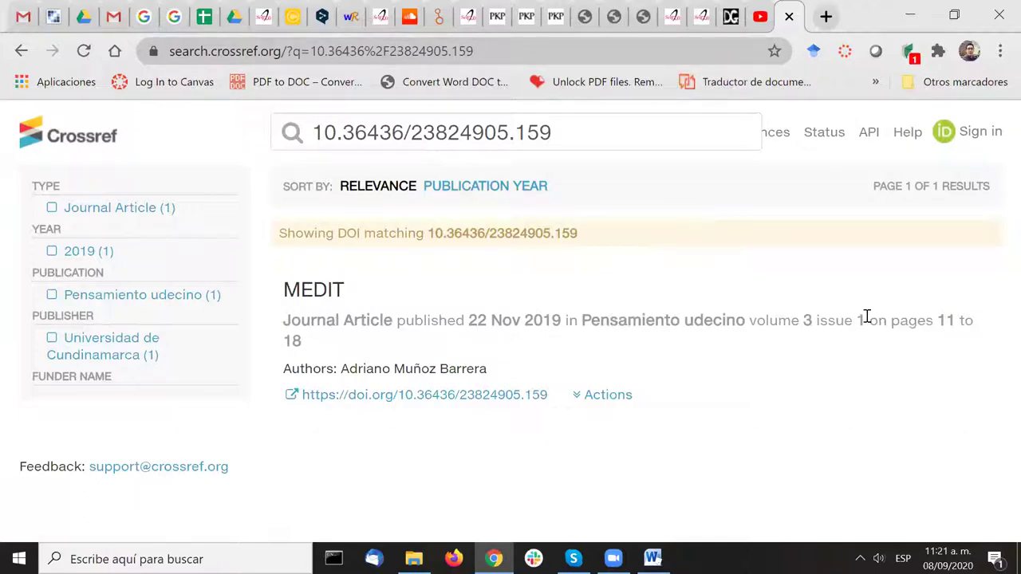
double_click(322, 290)
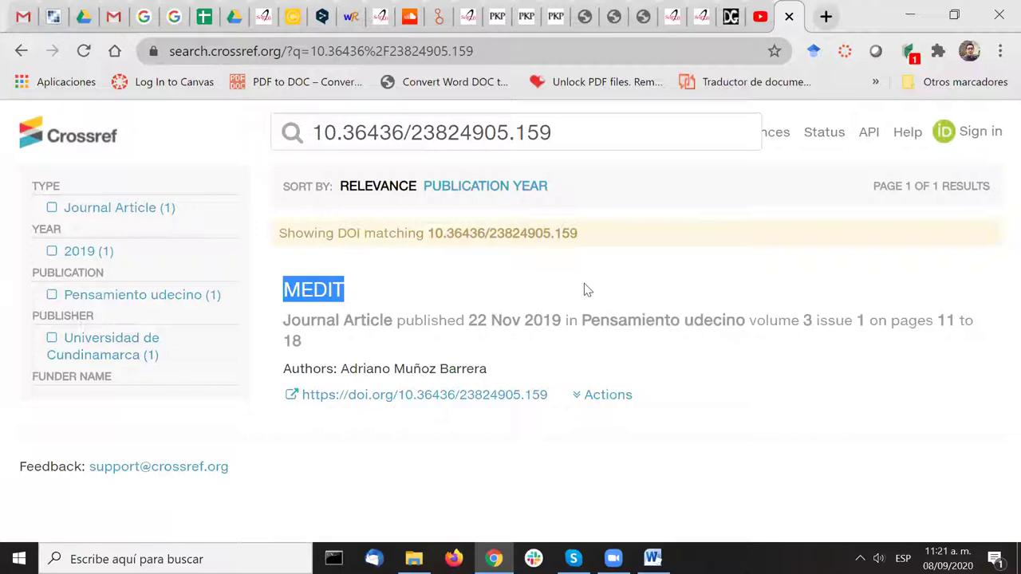
Step: Switch back to the content report in Word and compare the DOI errors with the article/front data, highlighting the Spanish article title
key("alt+Tab")
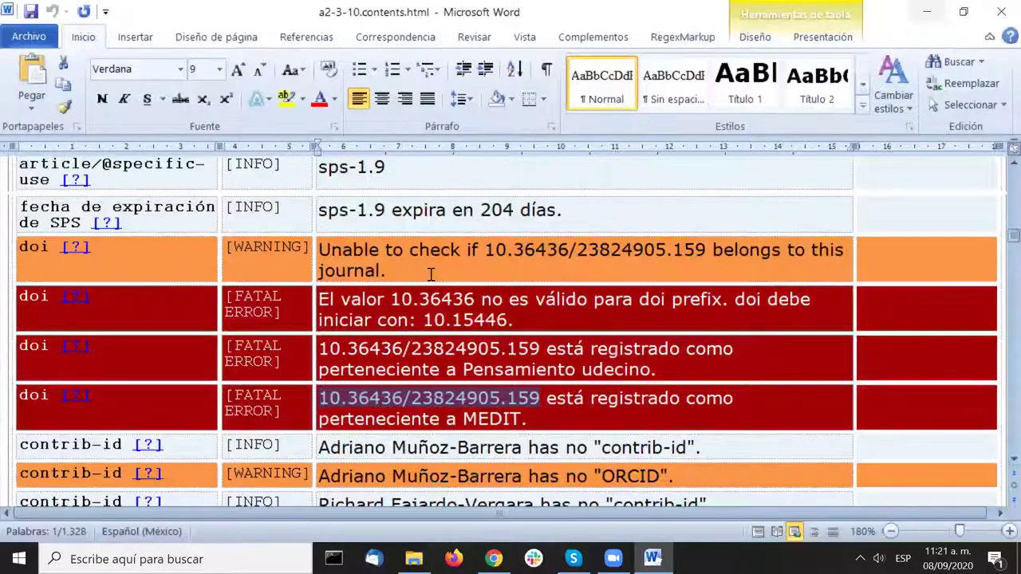
scroll(479, 302, "up", 10)
scroll(480, 304, "up", 5)
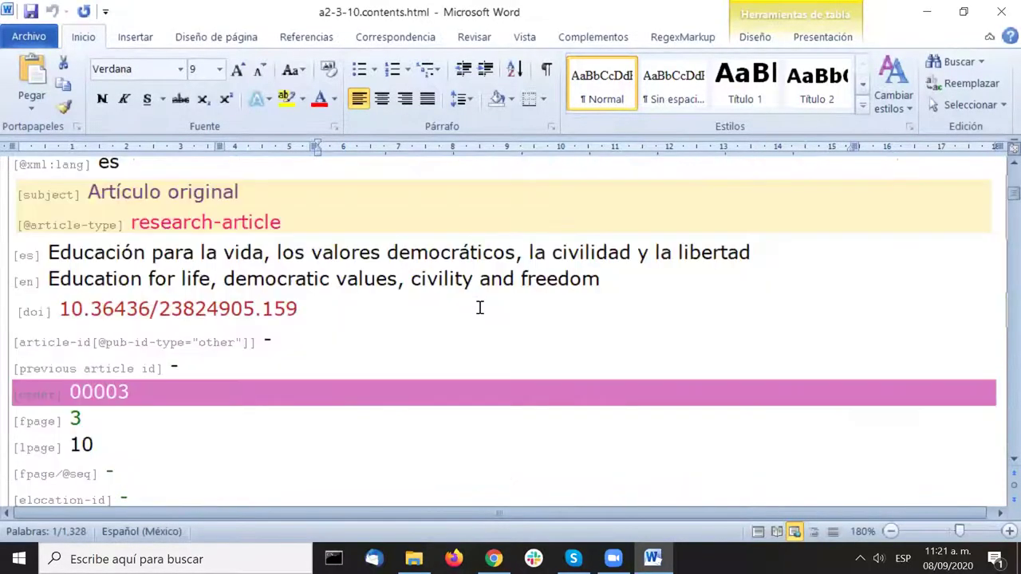
scroll(480, 304, "down", 3)
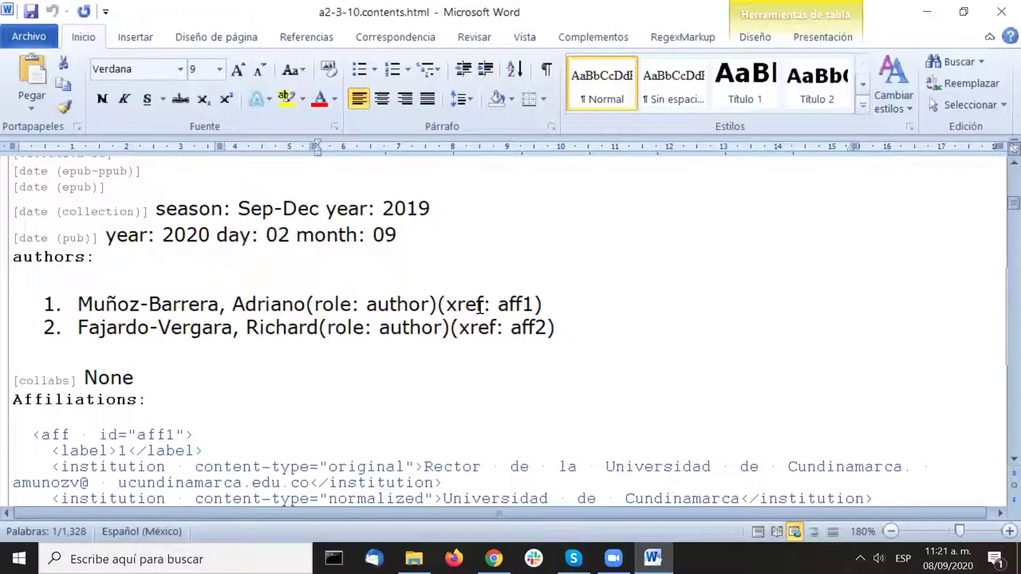
scroll(299, 295, "down", 8)
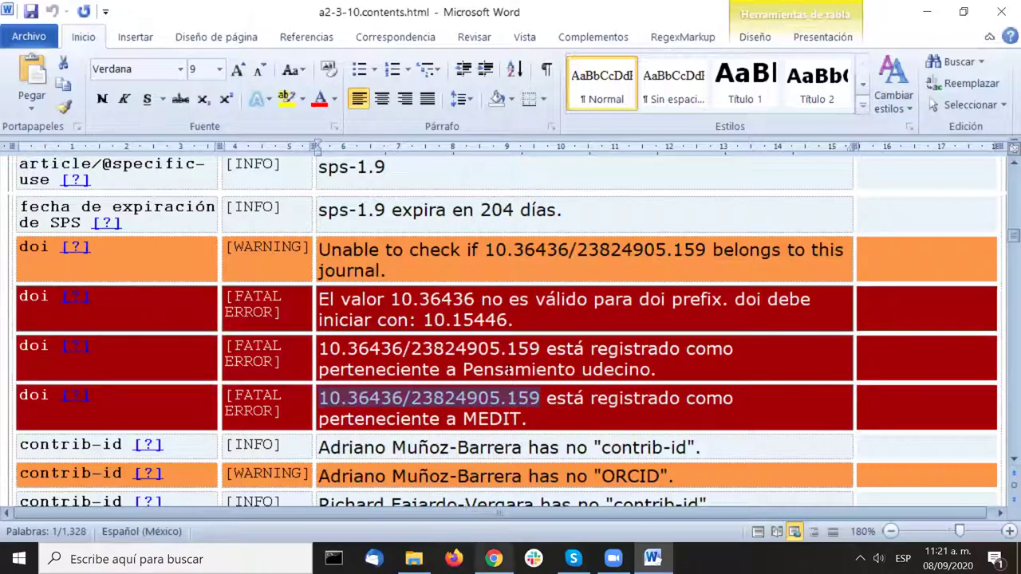
scroll(481, 257, "up", 15)
scroll(480, 257, "down", 2)
scroll(481, 256, "up", 2)
left_click_drag(53, 391, 755, 391)
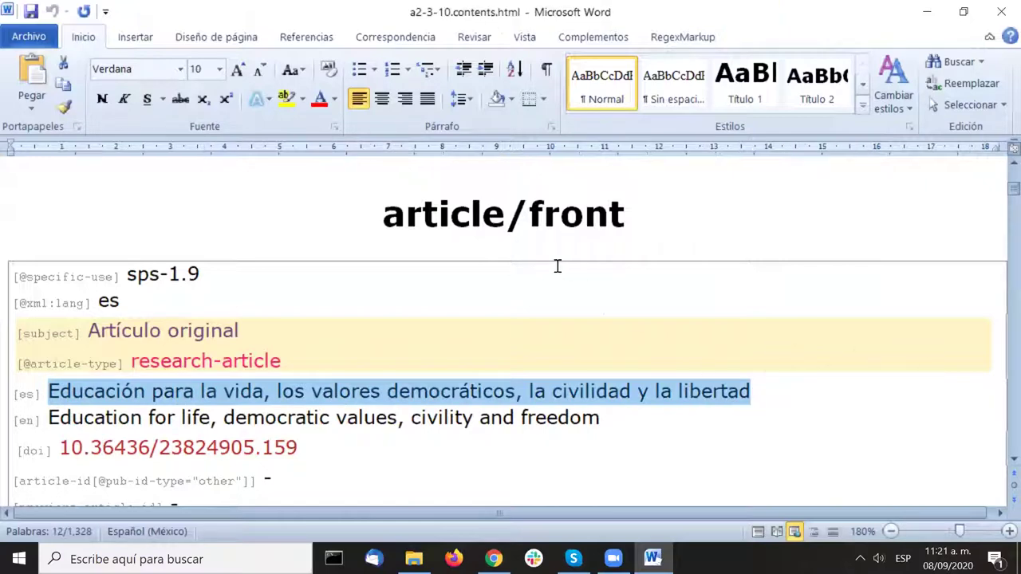
scroll(558, 266, "down", 3)
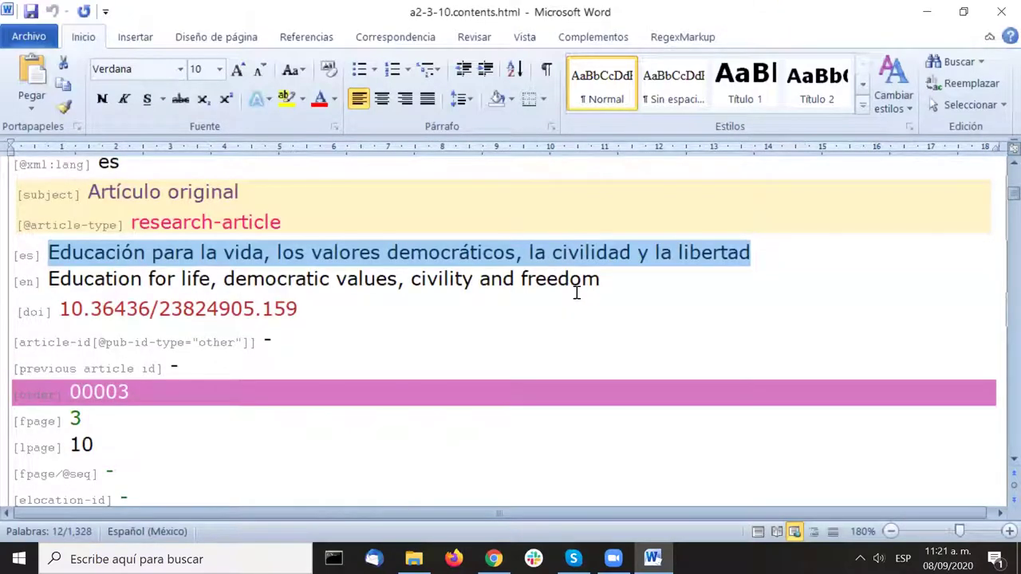
left_click(794, 348)
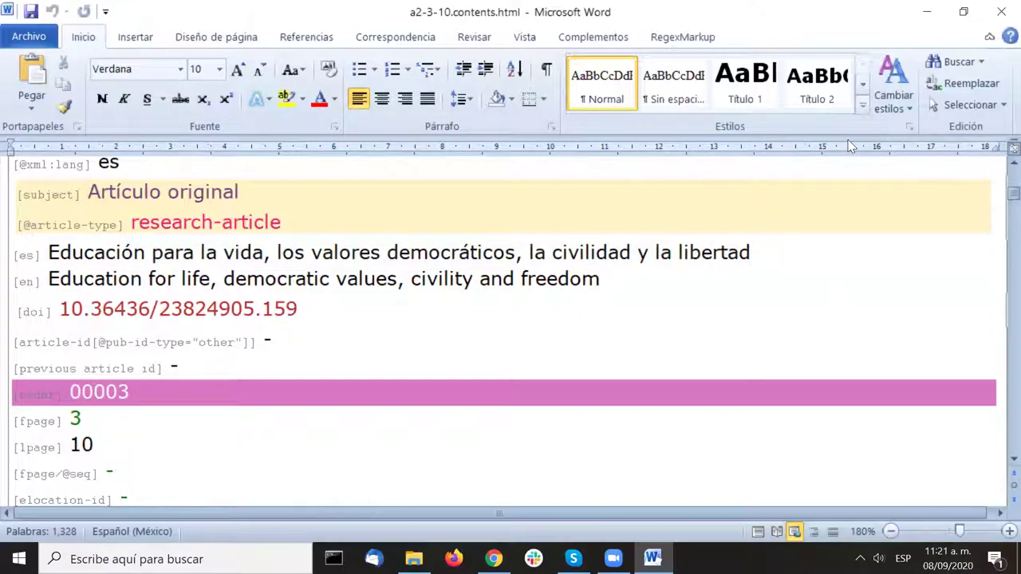
Step: Review the content report from the keywords through the DOI errors and highlight ORCID in both authors' contrib-id warnings
scroll(597, 303, "down", 20)
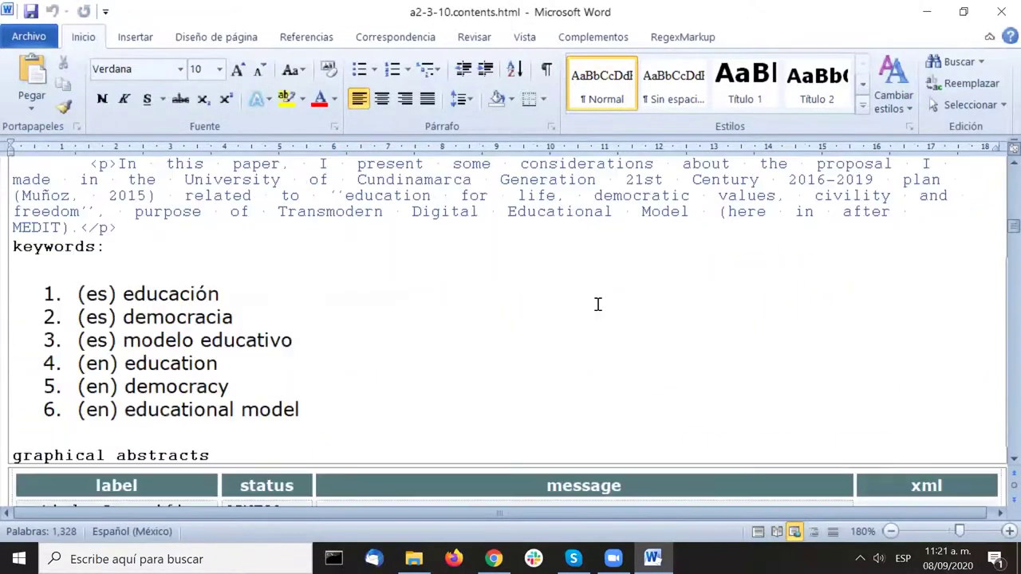
scroll(598, 303, "up", 20)
scroll(598, 304, "down", 2)
scroll(597, 304, "up", 3)
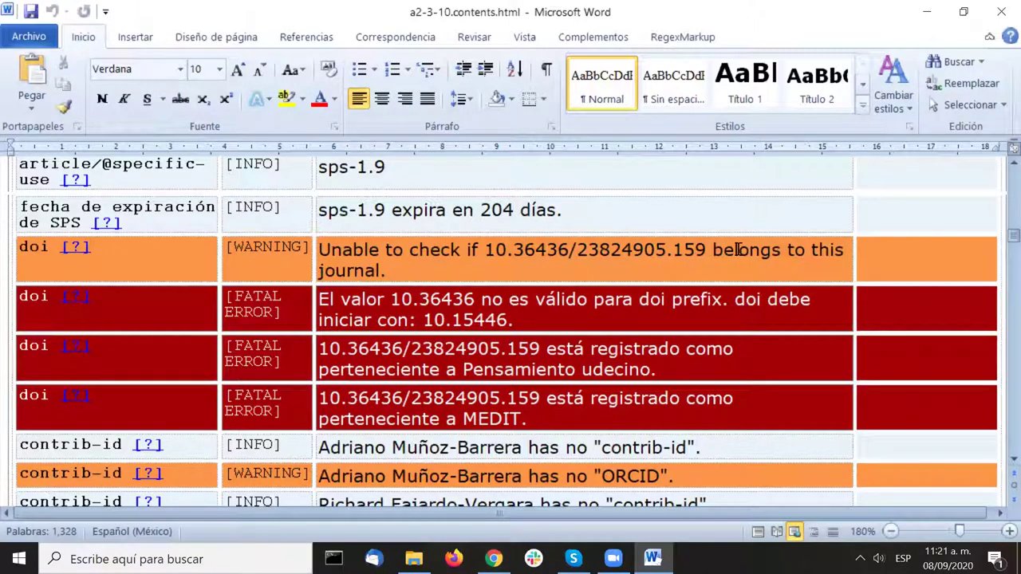
scroll(782, 183, "down", 3)
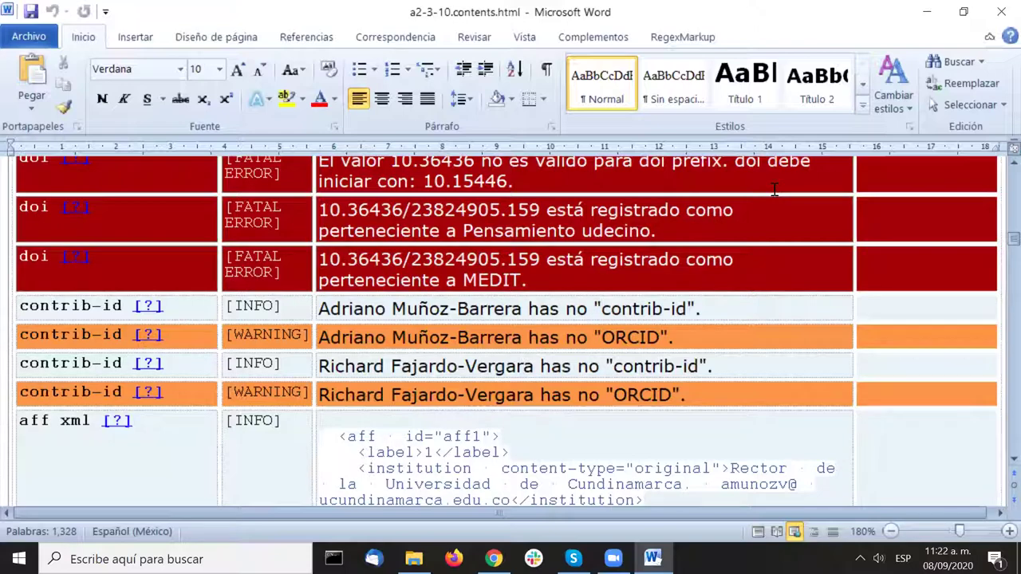
scroll(774, 189, "down", 1)
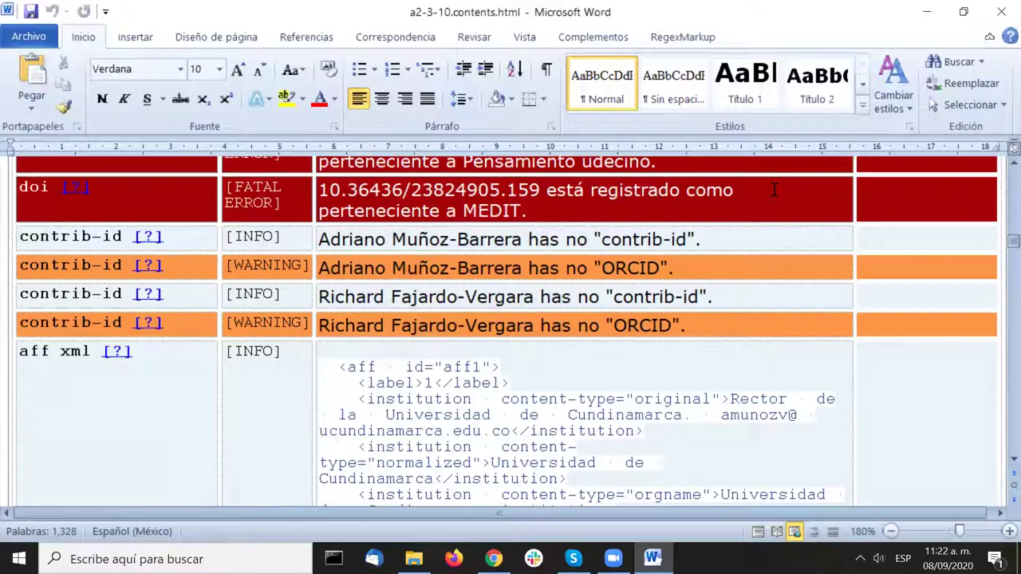
double_click(636, 270)
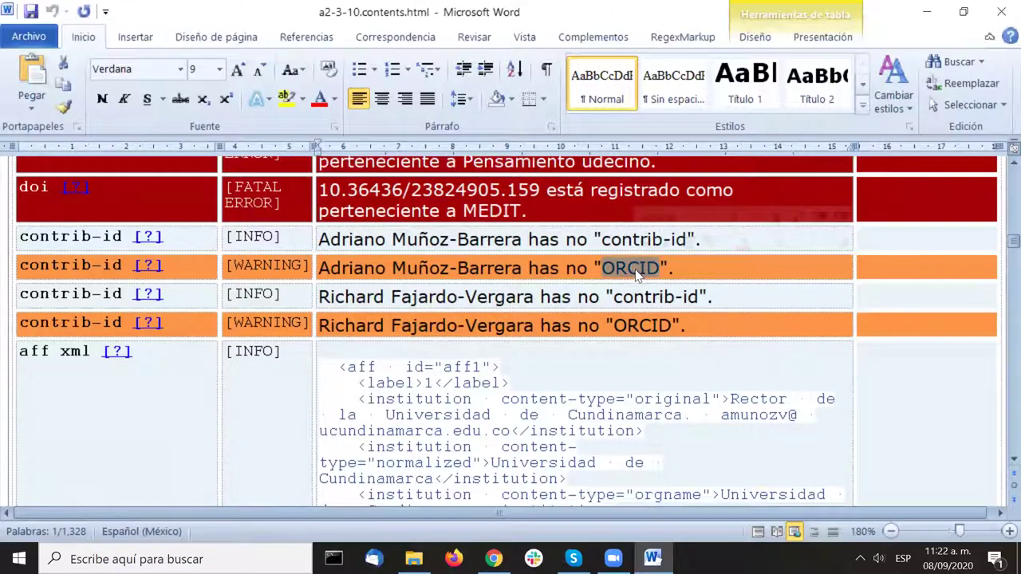
scroll(638, 257, "down", 1)
double_click(640, 255)
Step: Review the affiliation and copyright entries in the content report and highlight the Creative Commons by-nc-nd/4.0 license URL
scroll(642, 255, "down", 2)
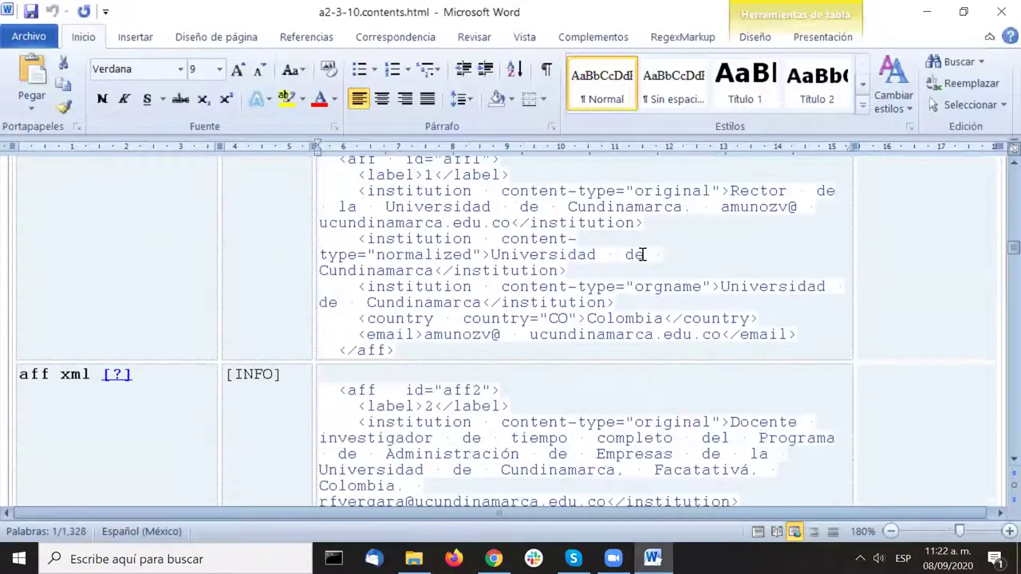
scroll(642, 255, "down", 5)
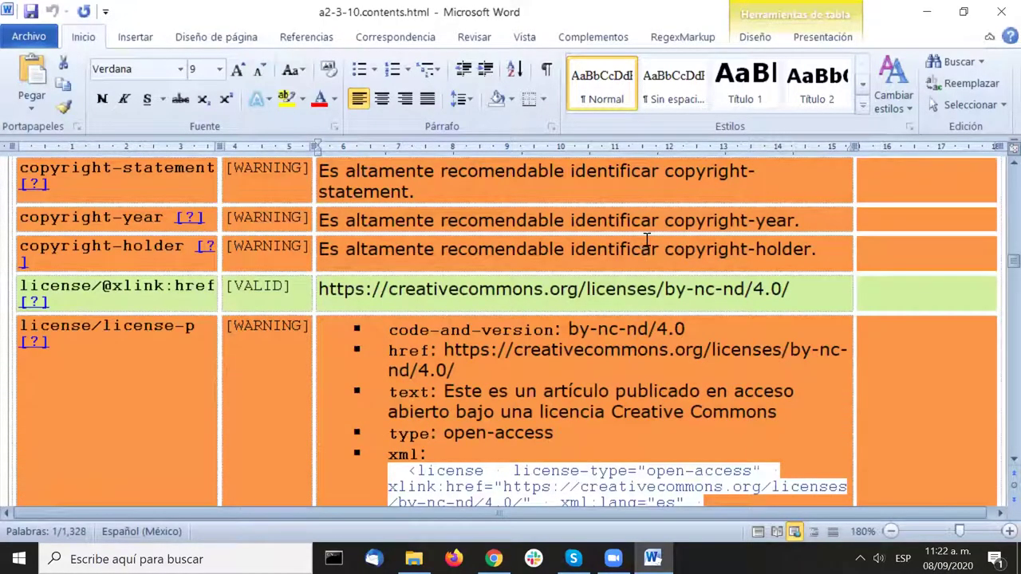
left_click_drag(812, 290, 318, 289)
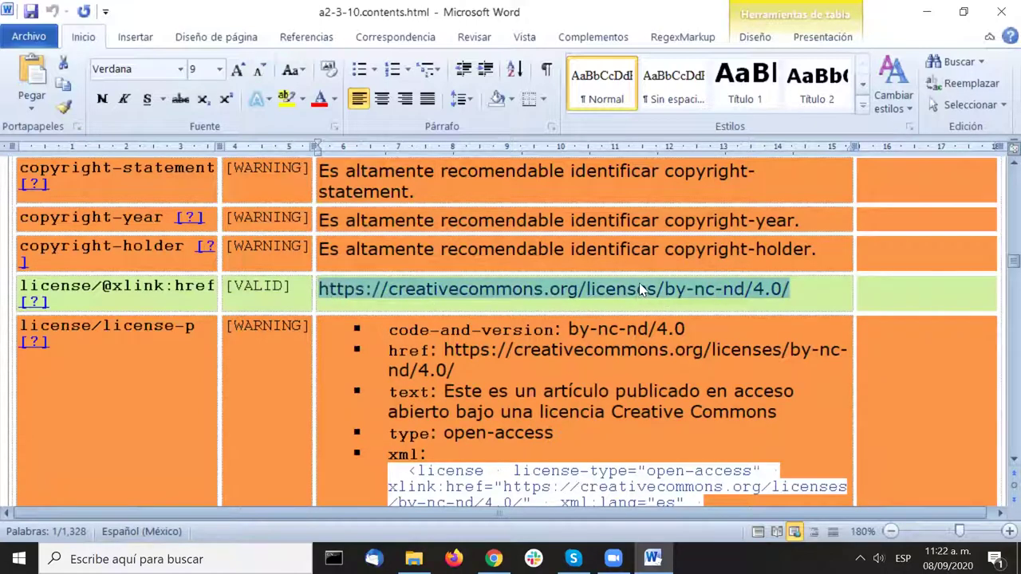
left_click(804, 285)
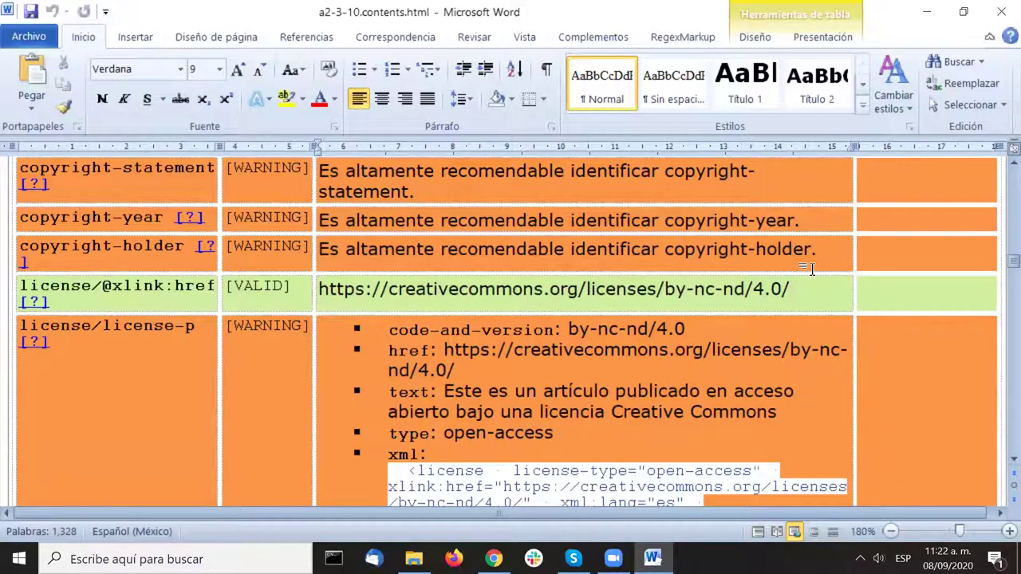
scroll(812, 270, "down", 4)
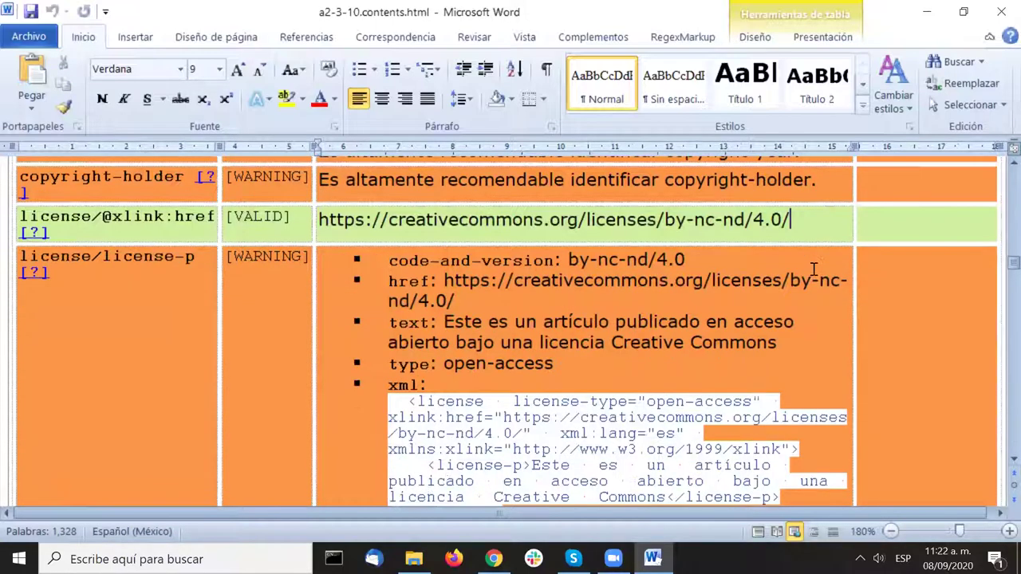
scroll(813, 270, "down", 2)
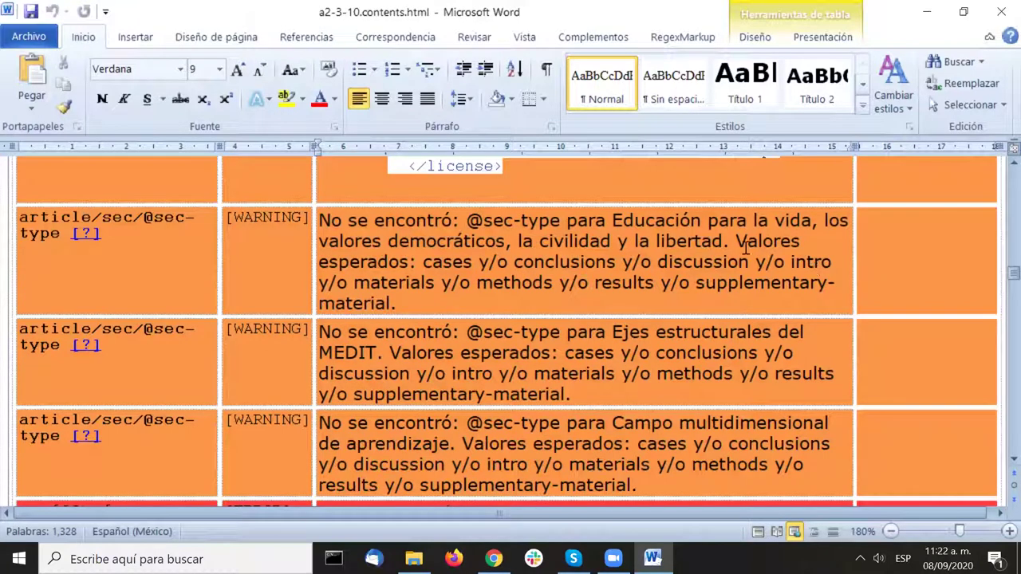
left_click_drag(469, 221, 563, 223)
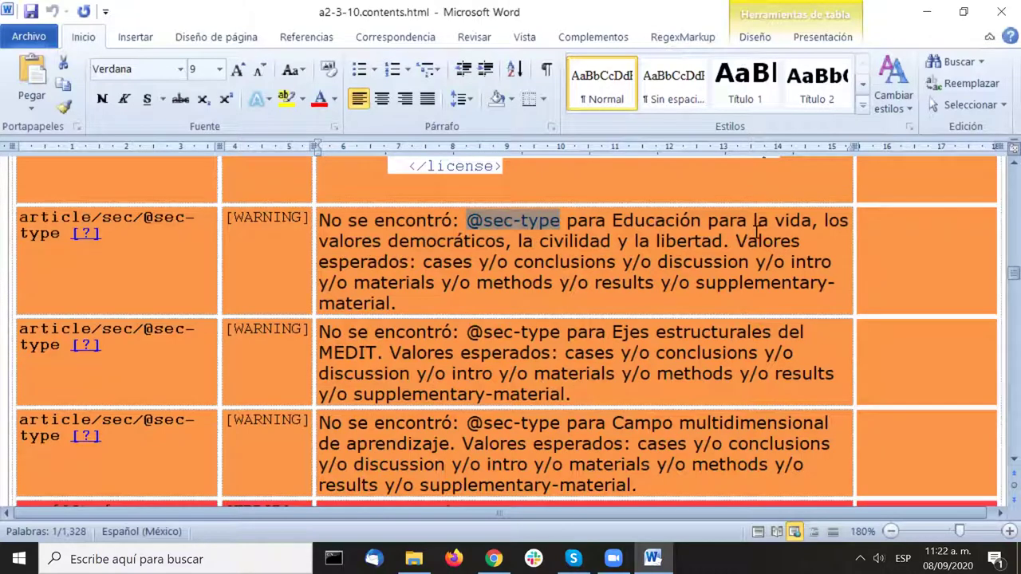
Step: Switch to the marked-up a2-3-10.docx and highlight the intro value and the sec-type attribute in the Introducción section tag
left_click(593, 36)
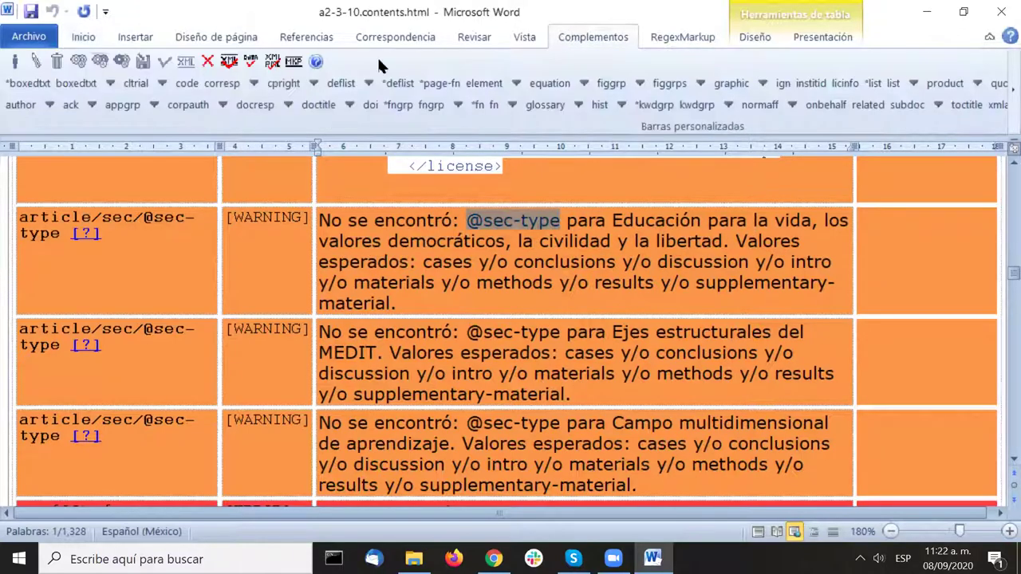
left_click(294, 62)
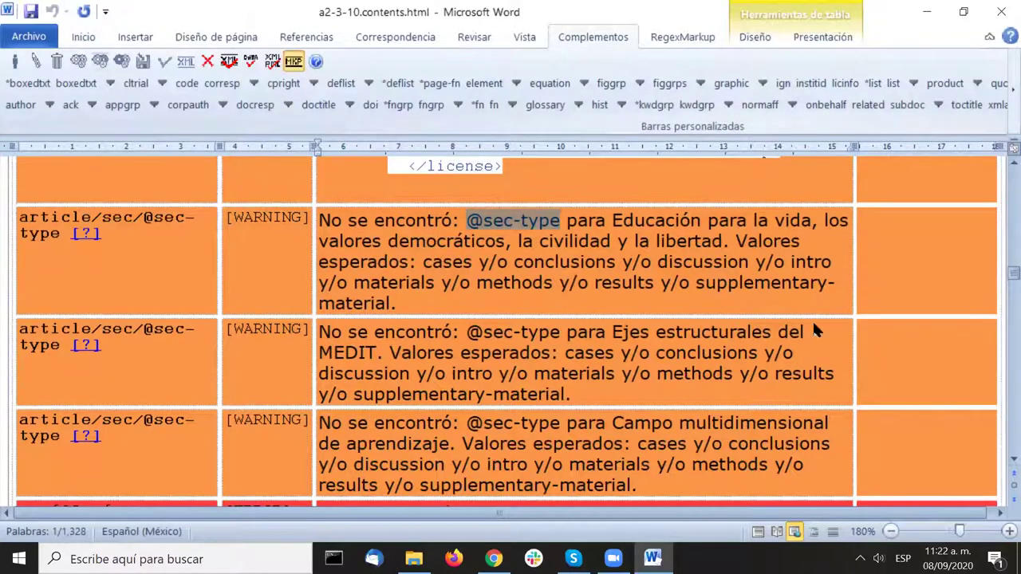
scroll(847, 263, "down", 10)
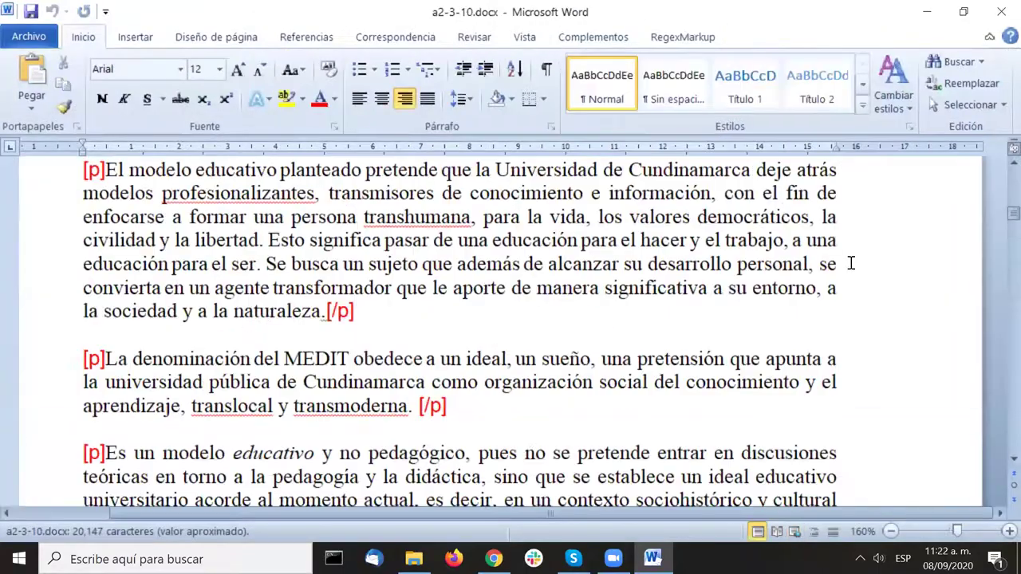
scroll(847, 275, "down", 3)
scroll(845, 288, "up", 6)
left_click(626, 296)
double_click(640, 296)
double_click(421, 297)
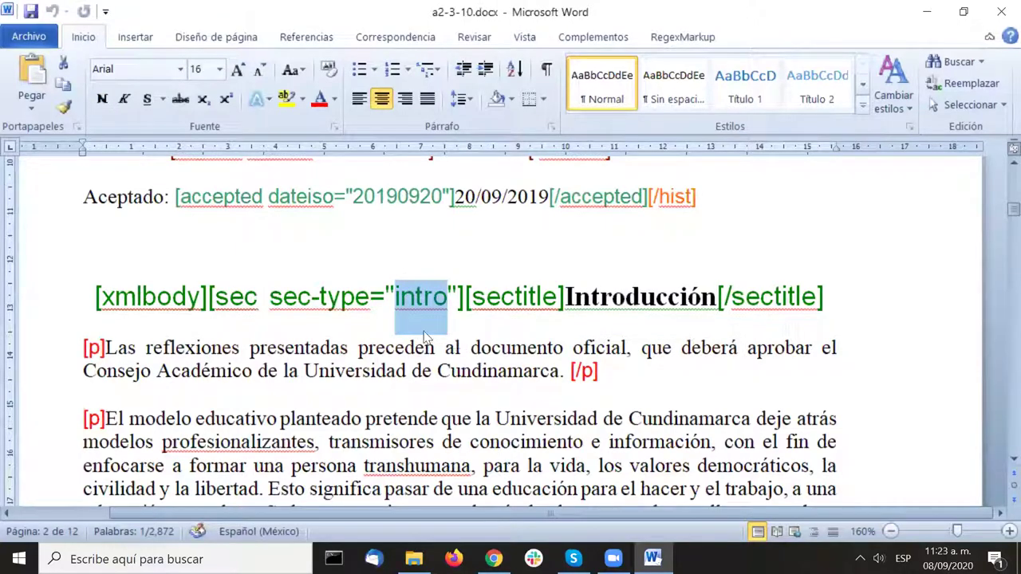
left_click_drag(268, 296, 369, 296)
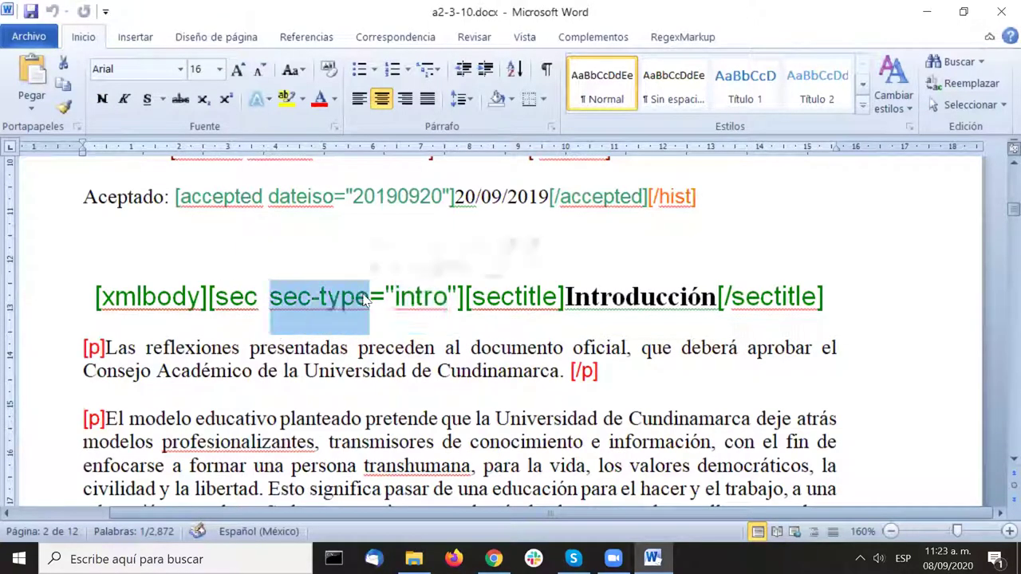
Step: Examine the sec-type attribute of the Introducción section and the opening sec tag of the section on Educación para la vida
double_click(421, 297)
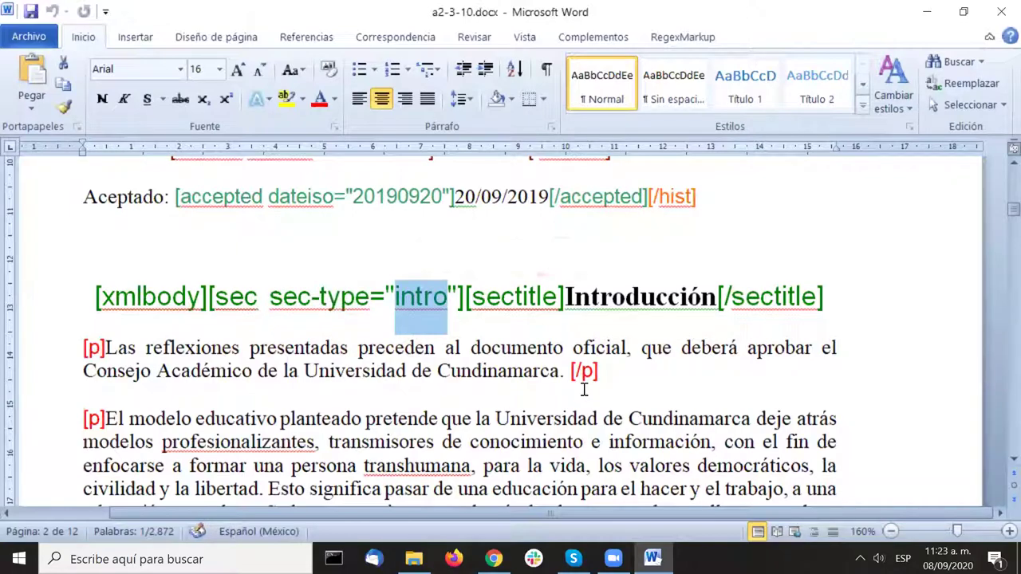
scroll(798, 296, "down", 10)
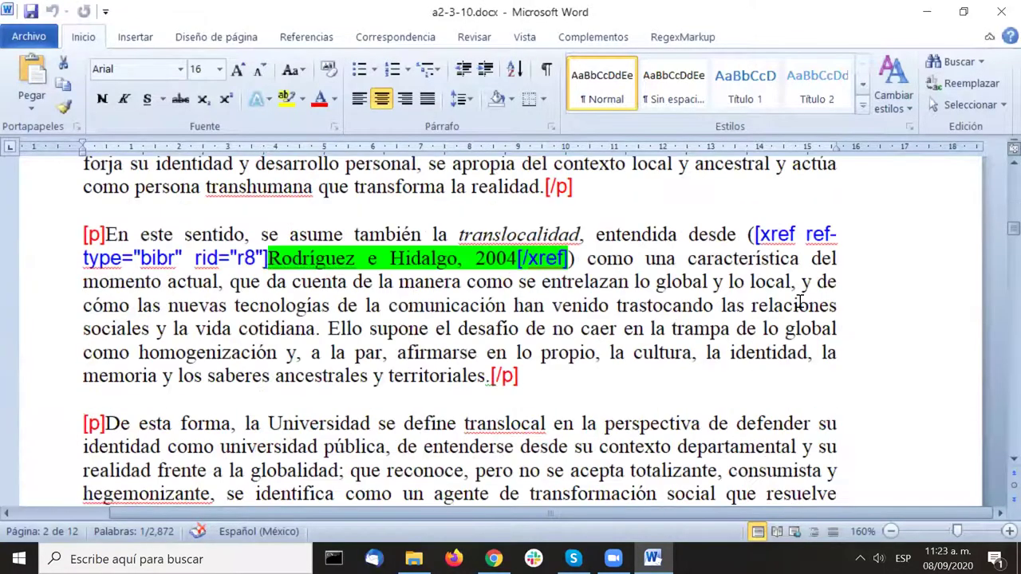
scroll(800, 300, "down", 5)
scroll(768, 314, "up", 5)
double_click(236, 373)
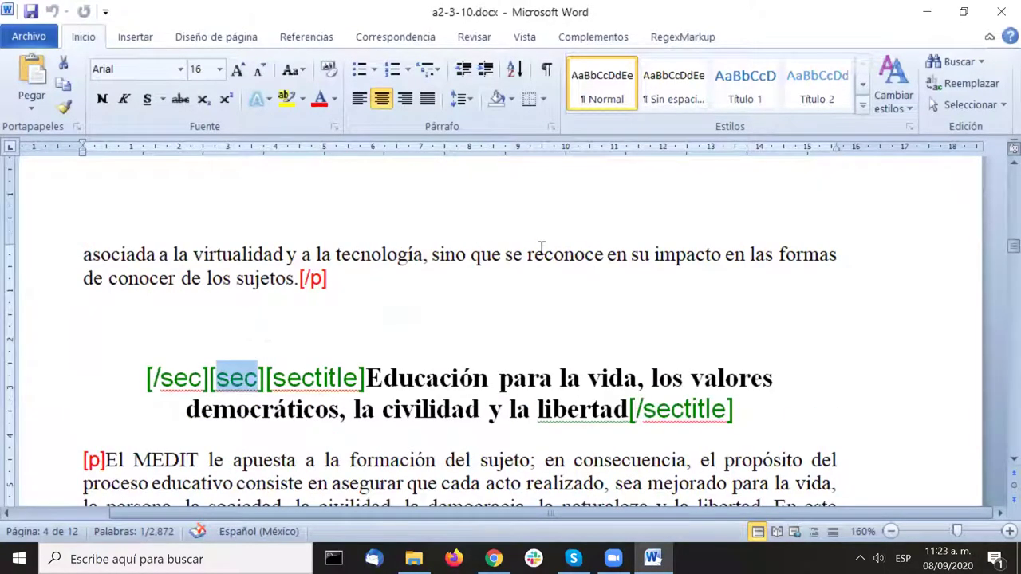
Step: Review the markup of the remaining body sections, including paragraphs, figure groups and cross-references
scroll(541, 252, "down", 7)
scroll(549, 252, "down", 5)
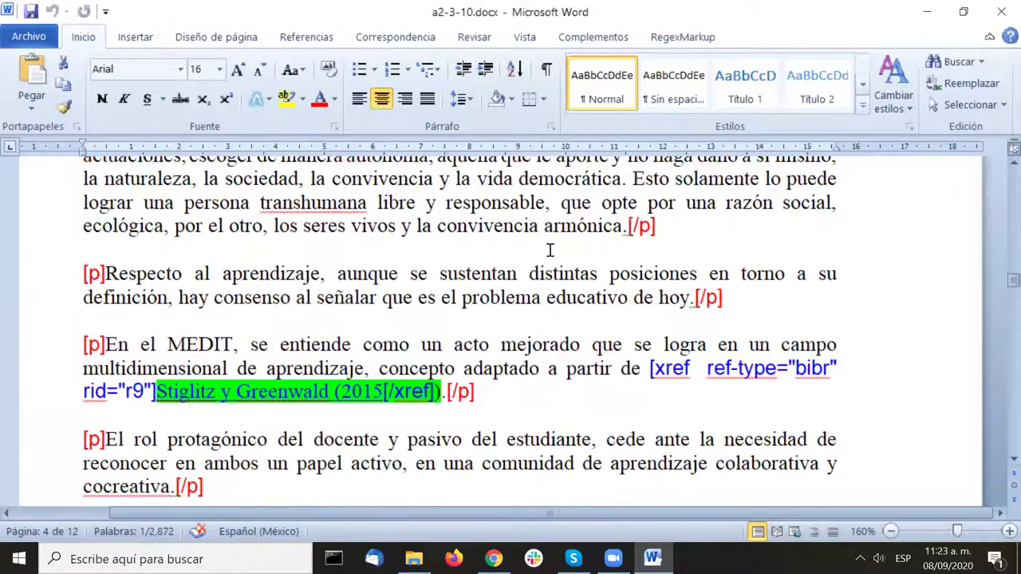
scroll(547, 252, "up", 3)
scroll(553, 278, "down", 18)
scroll(556, 278, "up", 5)
scroll(556, 281, "down", 5)
scroll(556, 283, "down", 5)
scroll(556, 283, "down", 15)
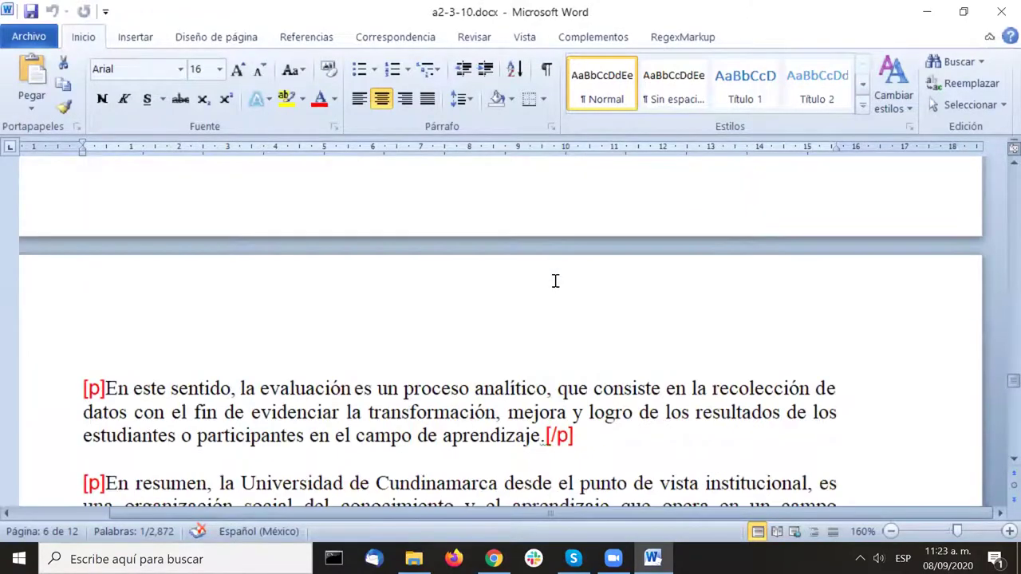
scroll(555, 281, "down", 20)
scroll(556, 281, "up", 20)
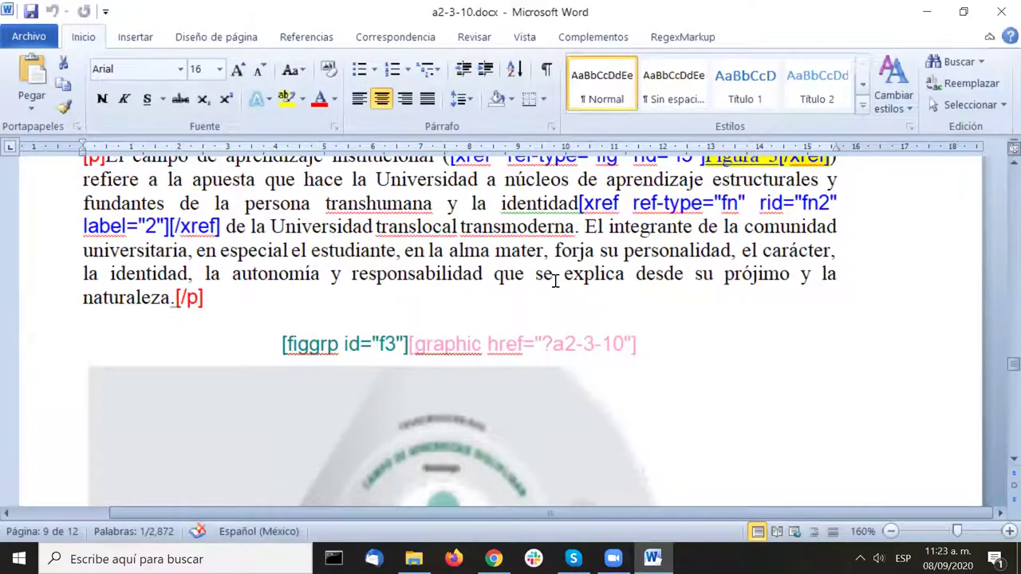
scroll(556, 280, "up", 20)
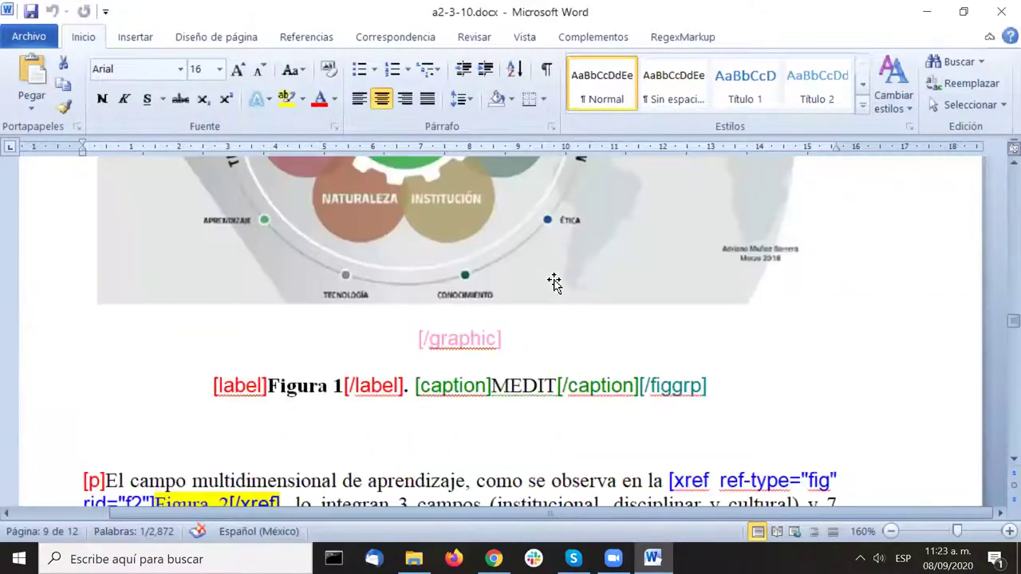
scroll(555, 281, "up", 12)
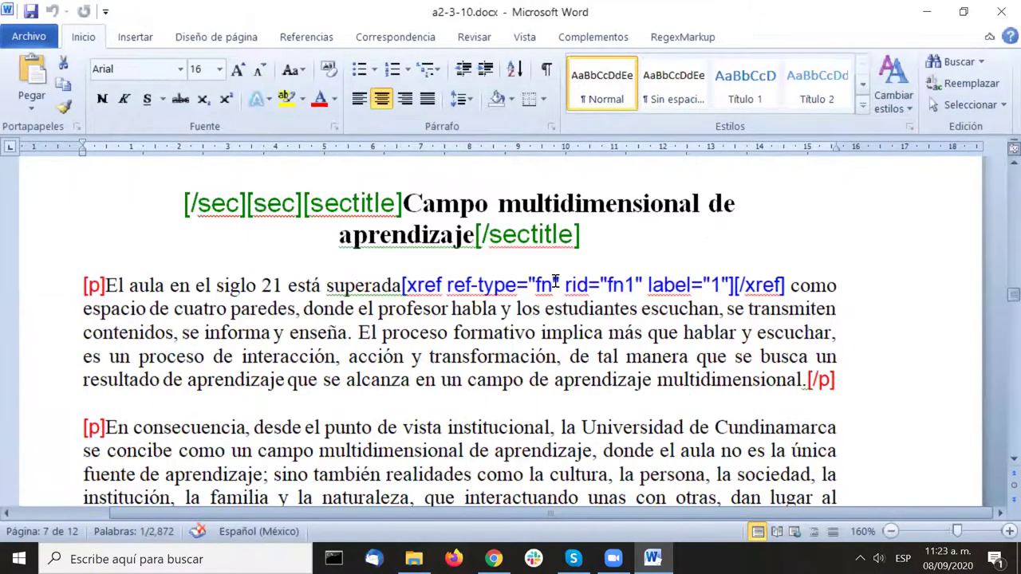
Step: Go back to the introduction and check the tagging of its paragraphs and bibliographic cross-references
left_click_drag(1011, 305, 995, 130)
scroll(523, 279, "down", 5)
scroll(523, 279, "down", 15)
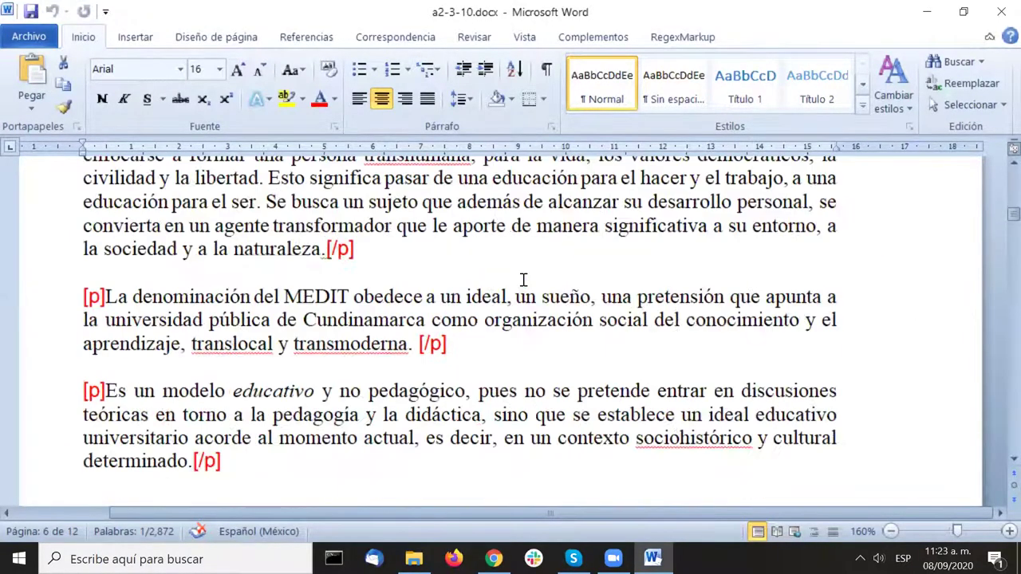
scroll(523, 279, "down", 6)
scroll(523, 279, "down", 4)
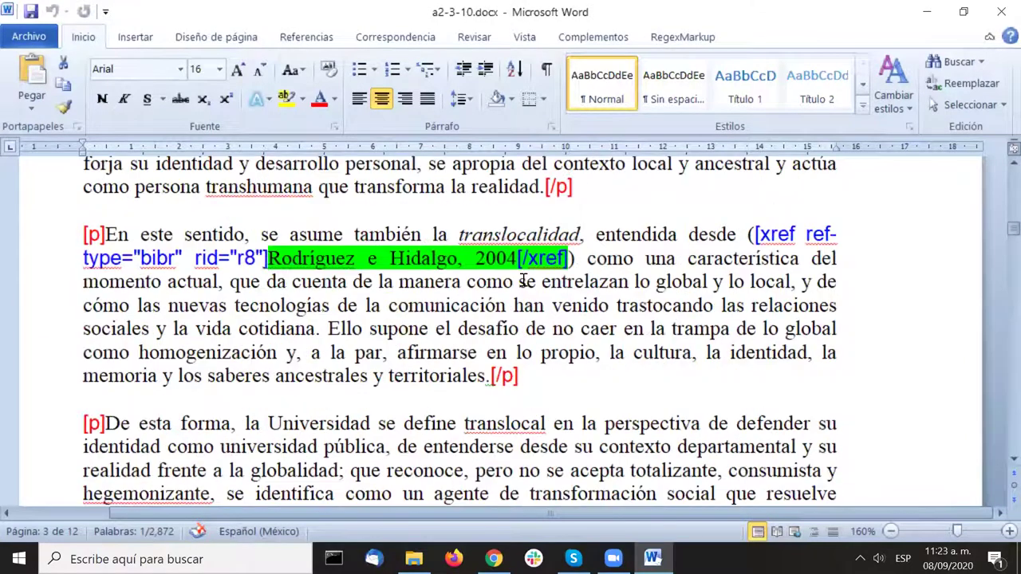
scroll(523, 280, "down", 4)
scroll(523, 279, "up", 2)
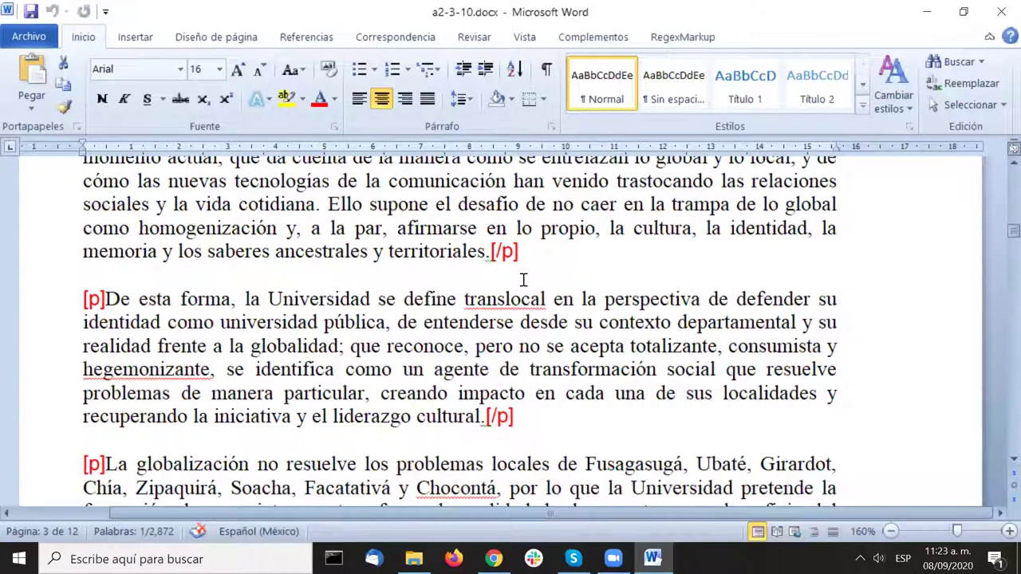
Step: Open the article's data quality control report and review its affiliation, doi and contrib-id entries
left_click(591, 38)
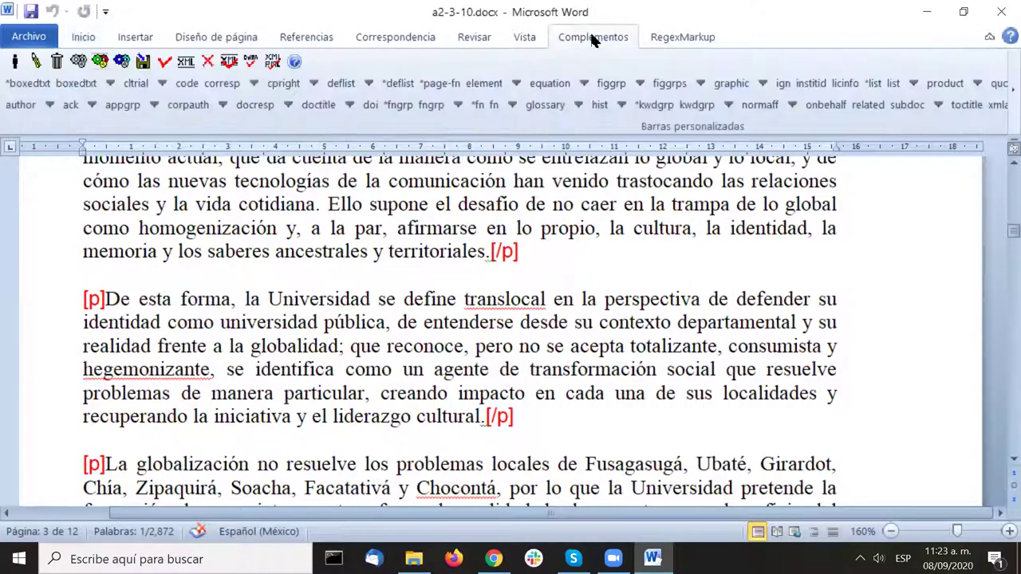
left_click(250, 61)
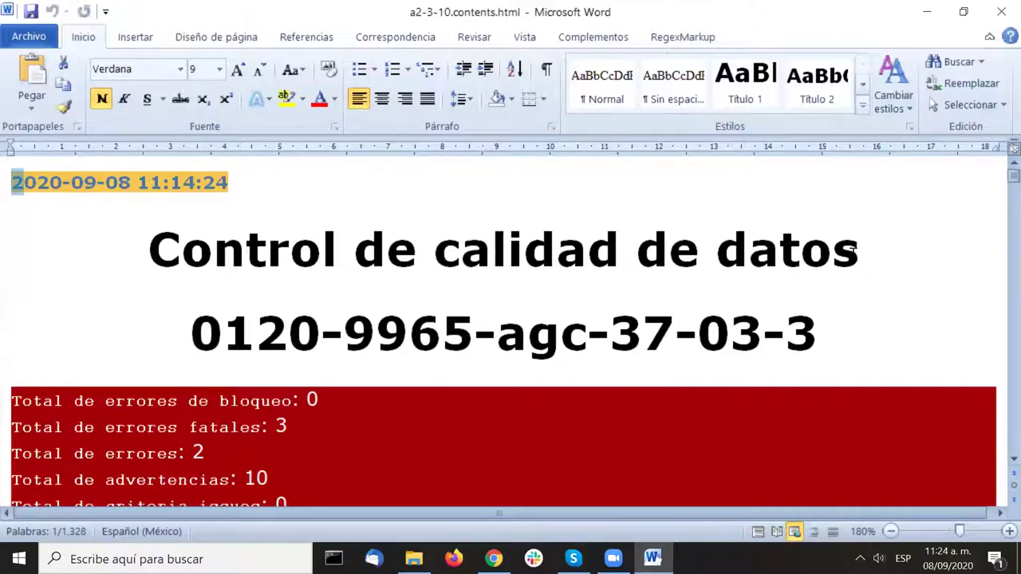
scroll(921, 231, "down", 3)
scroll(921, 231, "down", 15)
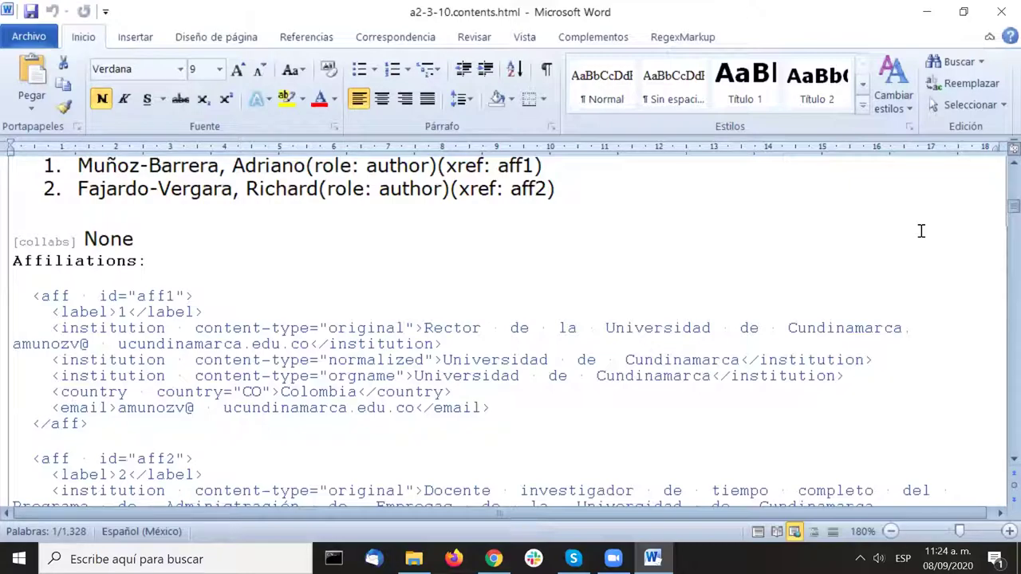
scroll(921, 232, "down", 20)
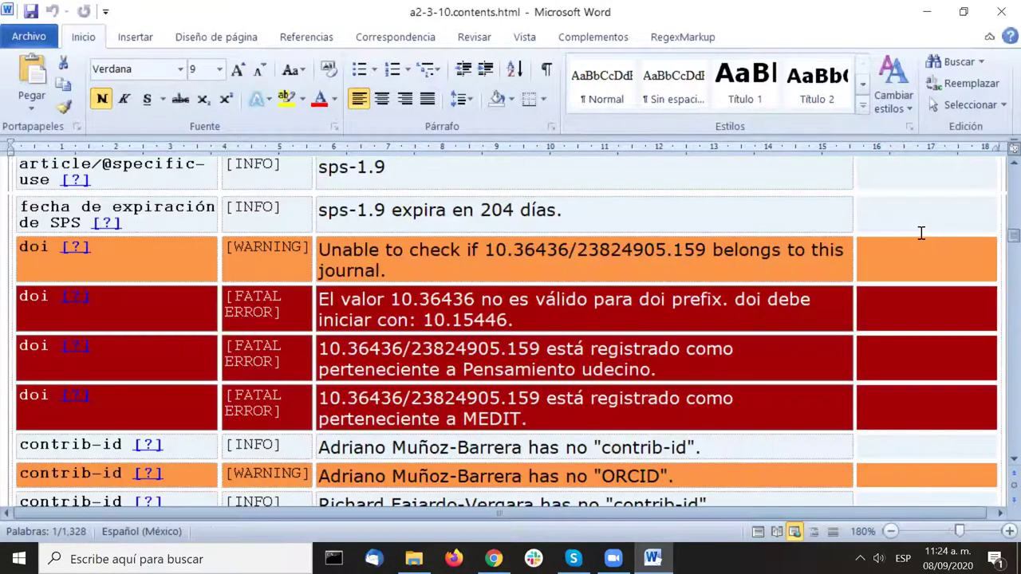
scroll(921, 233, "down", 1)
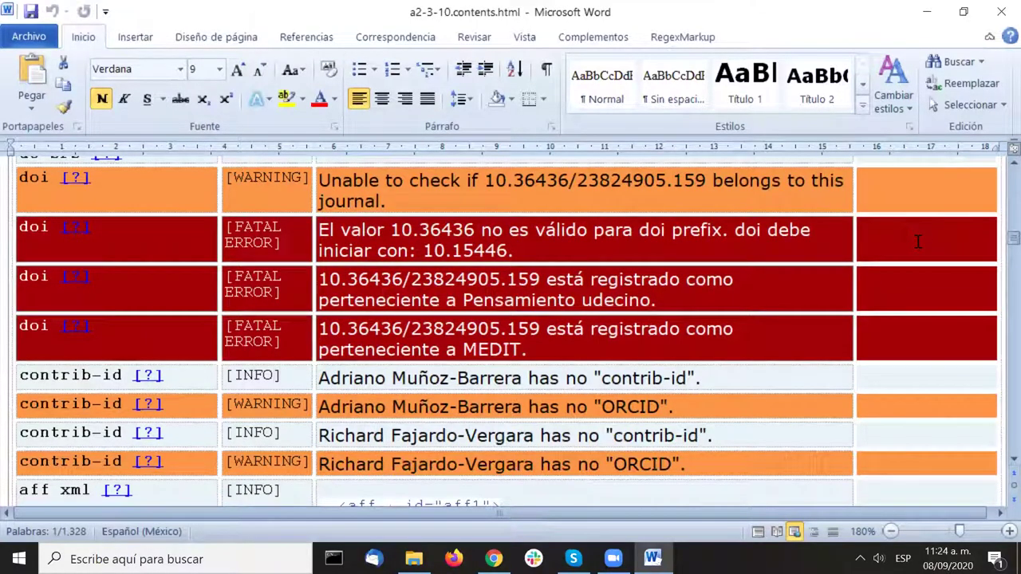
scroll(929, 242, "down", 5)
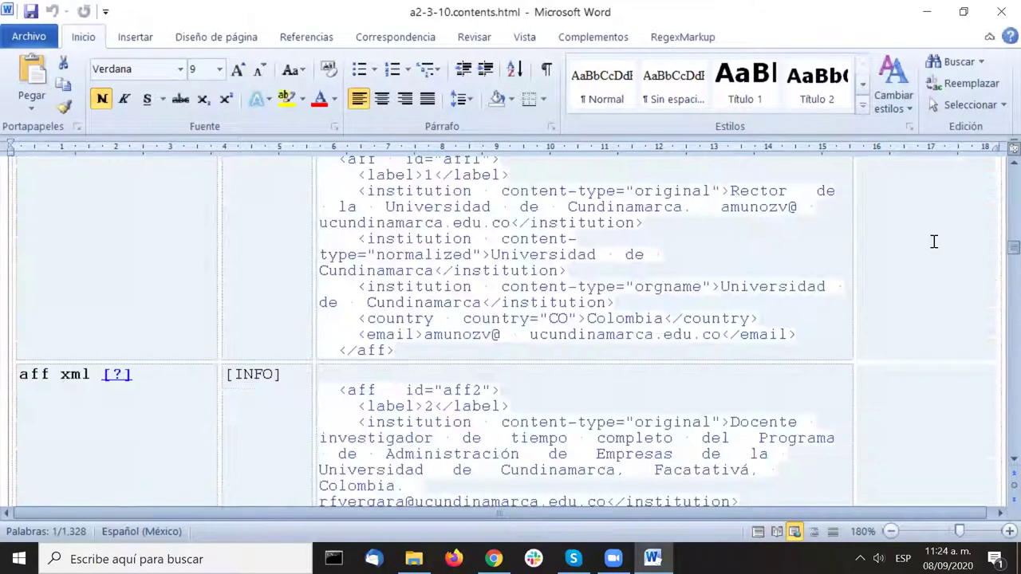
Step: Examine the report's sec-type warnings, highlighting the section title and expected values in the one for Educación para la vida
scroll(934, 242, "down", 5)
scroll(933, 241, "down", 10)
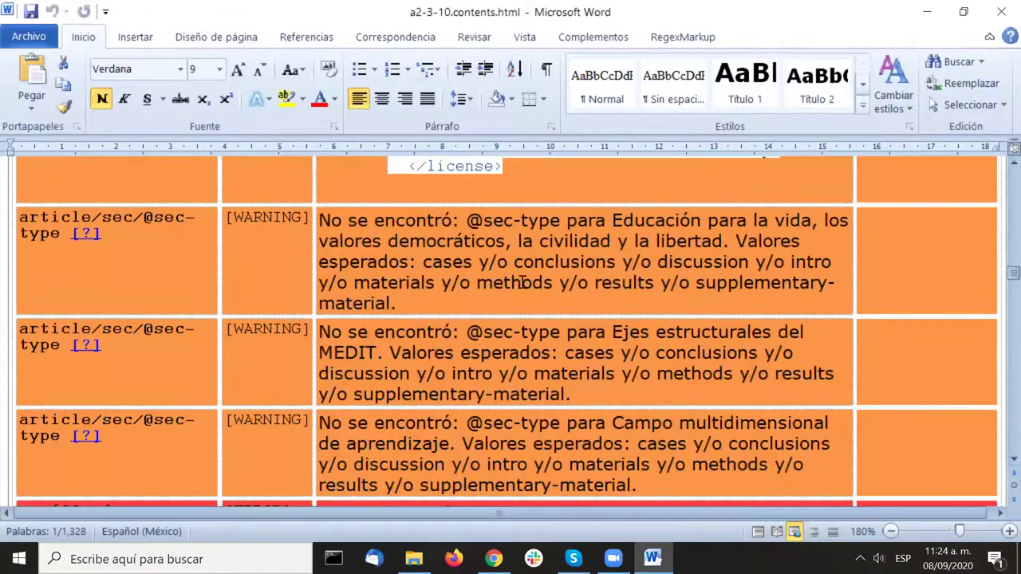
left_click(519, 263)
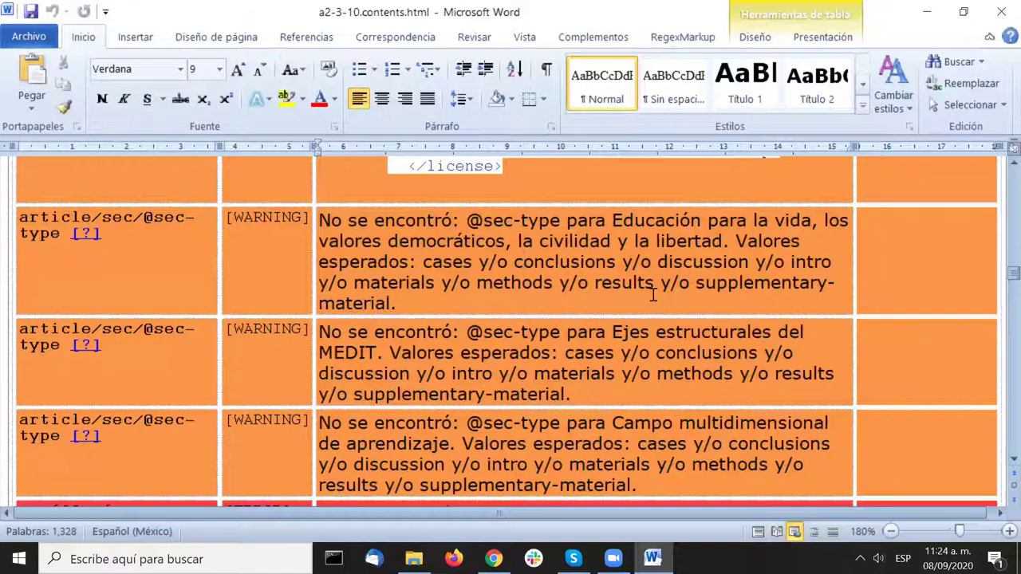
left_click(613, 220)
left_click(384, 300, "shift")
left_click_drag(383, 300, 394, 298)
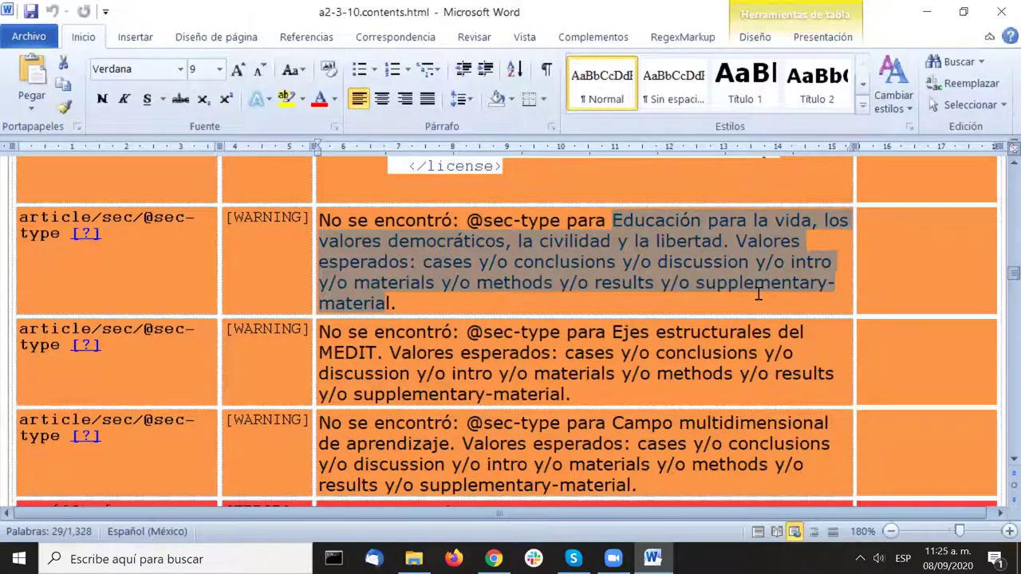
scroll(757, 293, "down", 3)
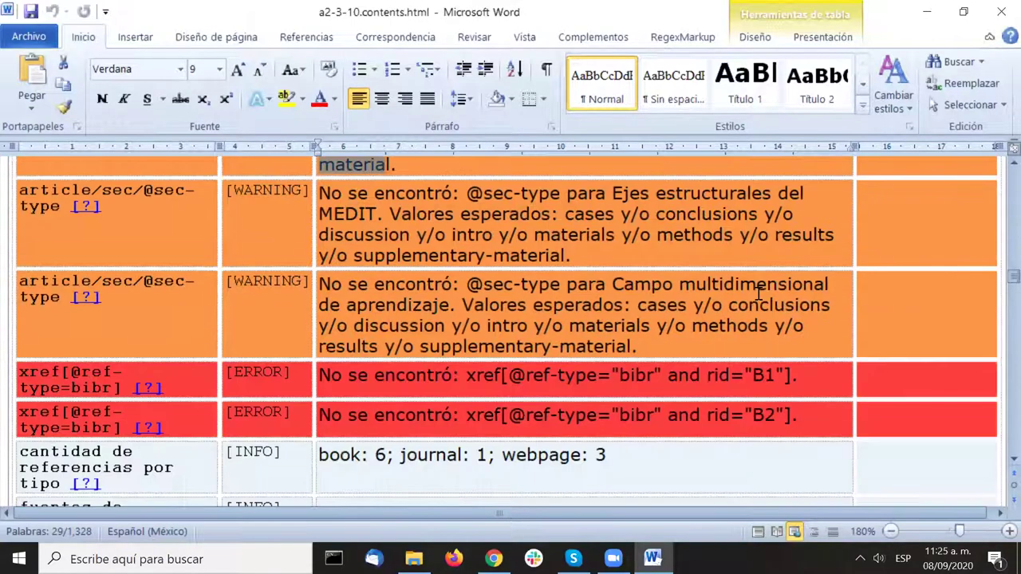
left_click(623, 304)
Step: Inspect the two xref bibr errors in the report, highlighting the reference IDs B1 and B2
scroll(623, 304, "down", 4)
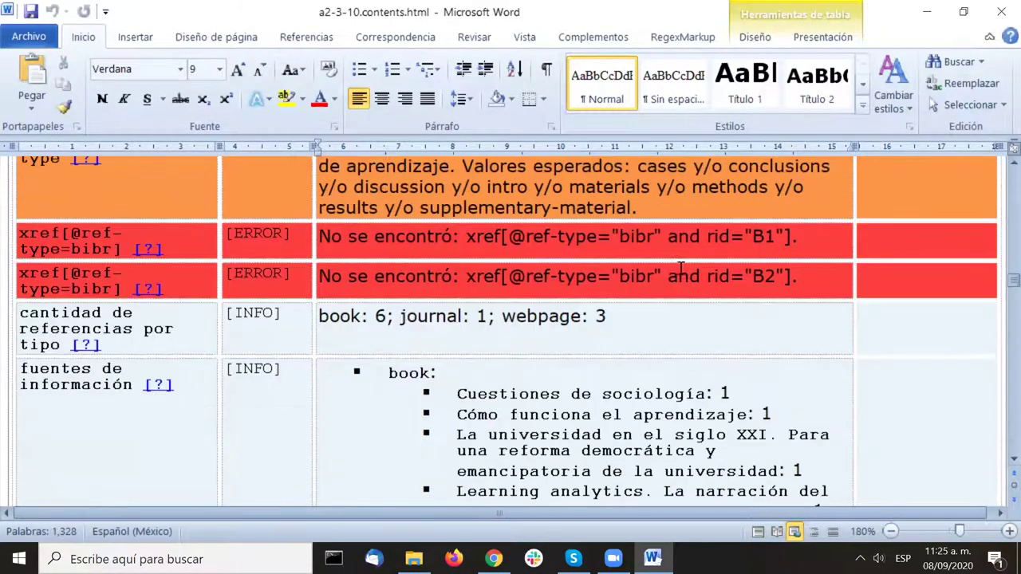
scroll(833, 293, "up", 2)
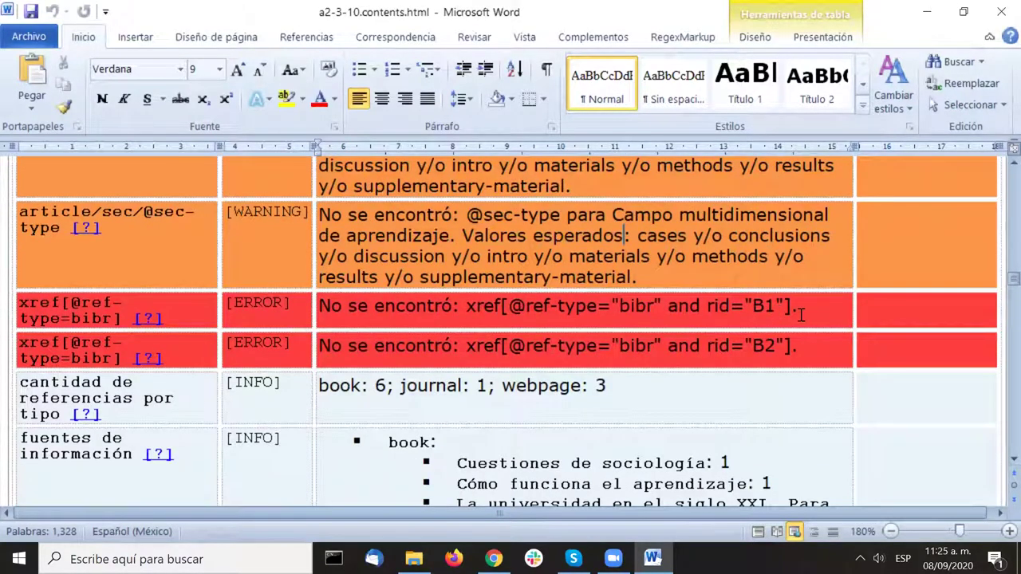
left_click_drag(806, 310, 321, 306)
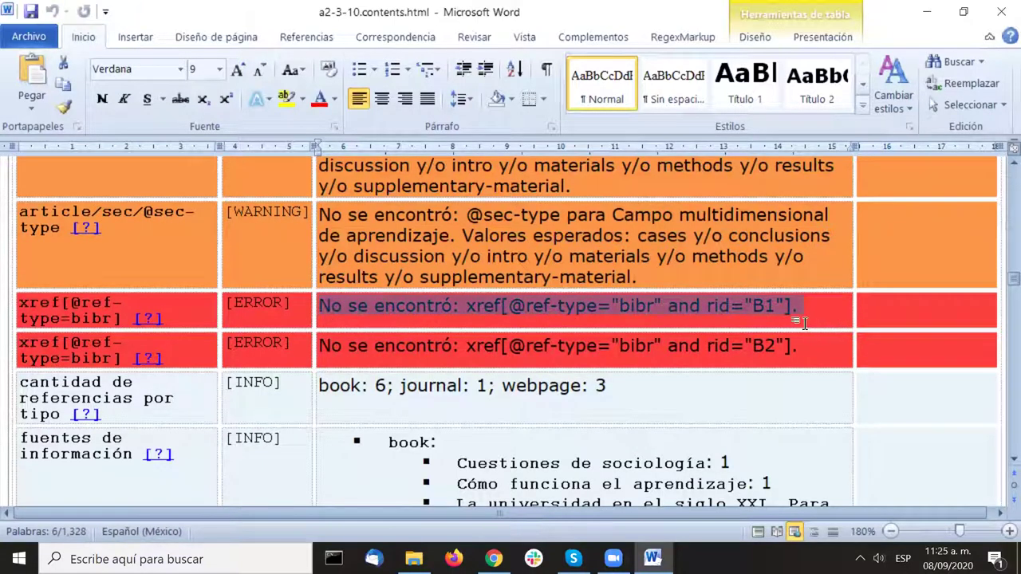
double_click(766, 315)
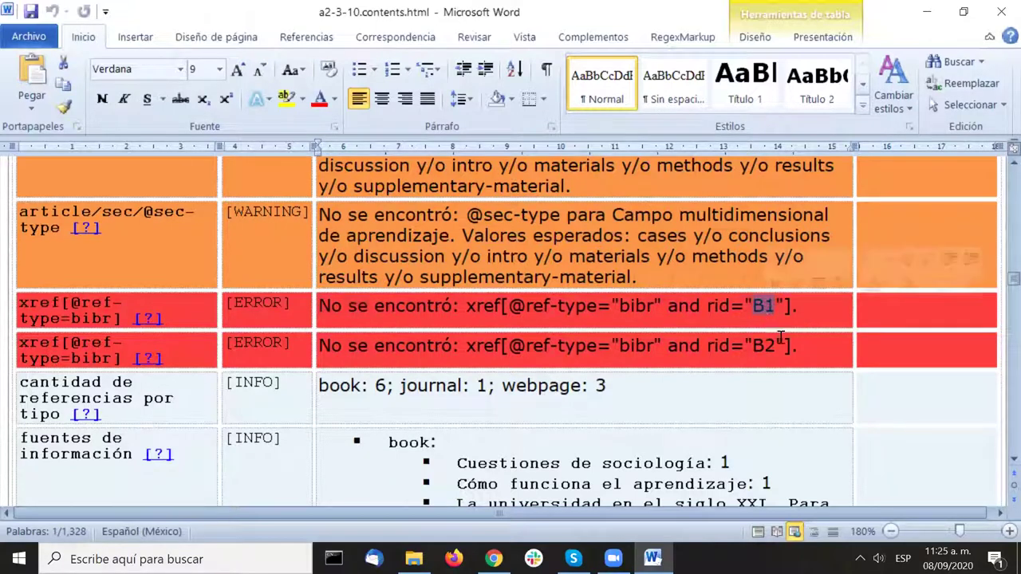
double_click(765, 346)
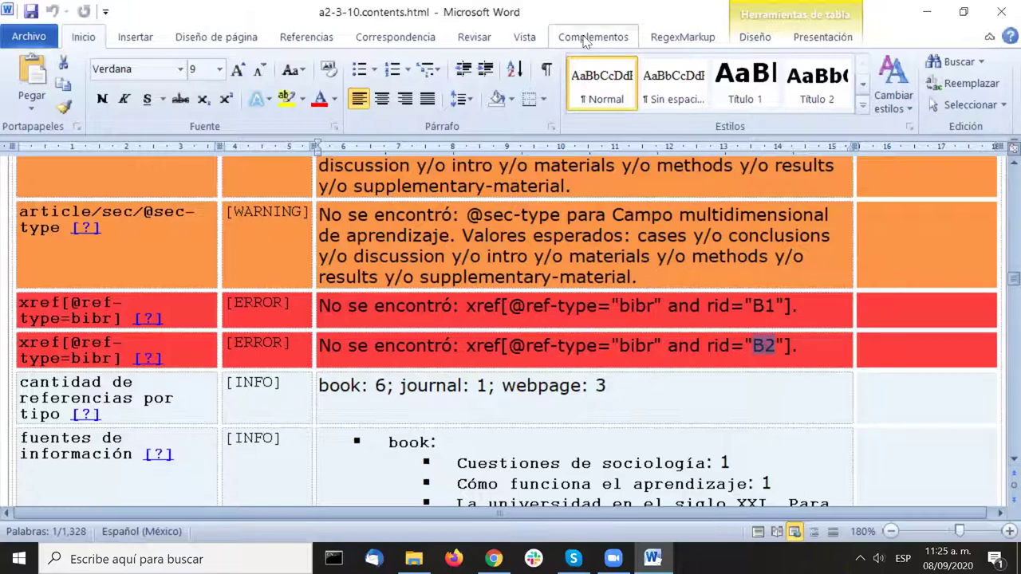
Step: Look through the rest of the report, including the Images Origin Report, article body and footnotes, and return to the sec-type warnings
scroll(758, 333, "down", 15)
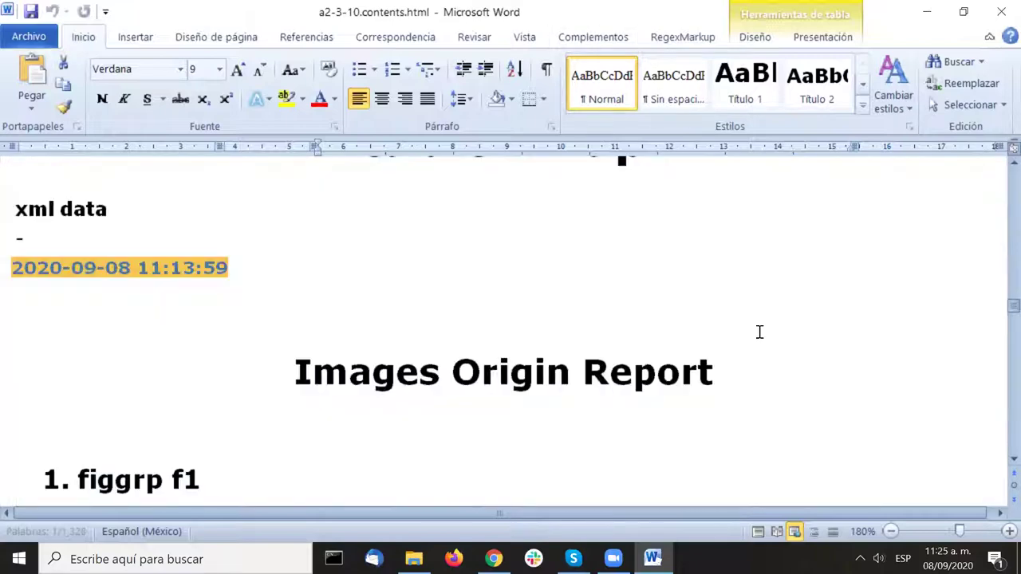
scroll(761, 314, "down", 10)
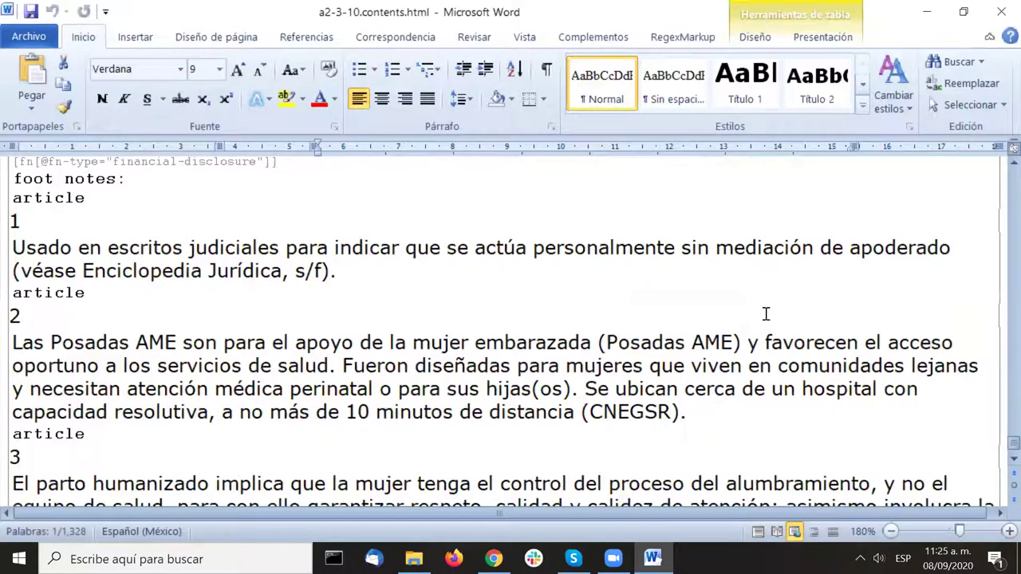
scroll(766, 315, "up", 3)
scroll(766, 315, "down", 5)
scroll(768, 322, "up", 10)
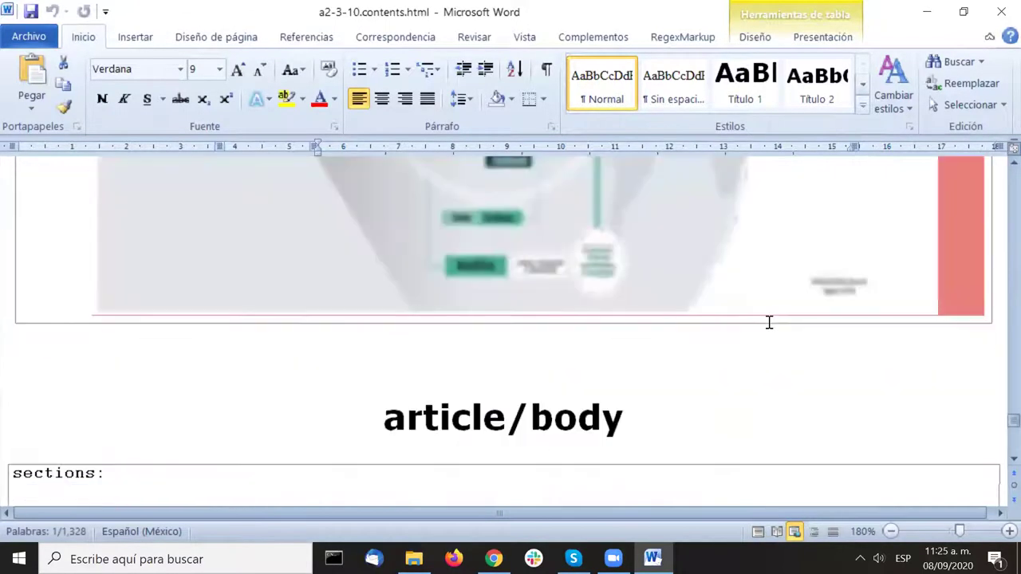
scroll(767, 323, "up", 10)
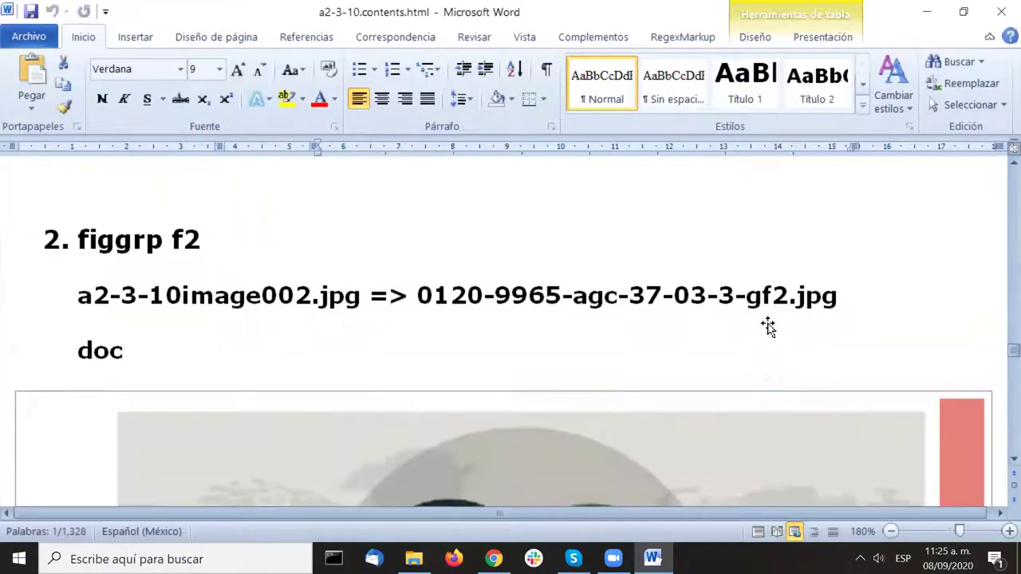
scroll(767, 326, "up", 15)
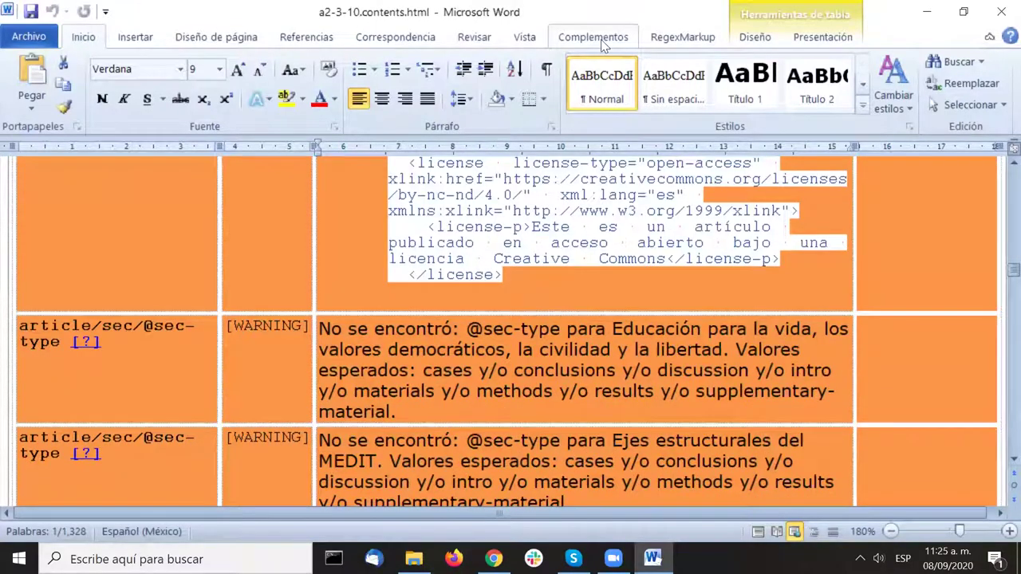
Step: Close the report and locate the first two entries, r1 and r2, in the Referencias section of a2-3-10.docx
left_click(600, 39)
key("ctrl+w")
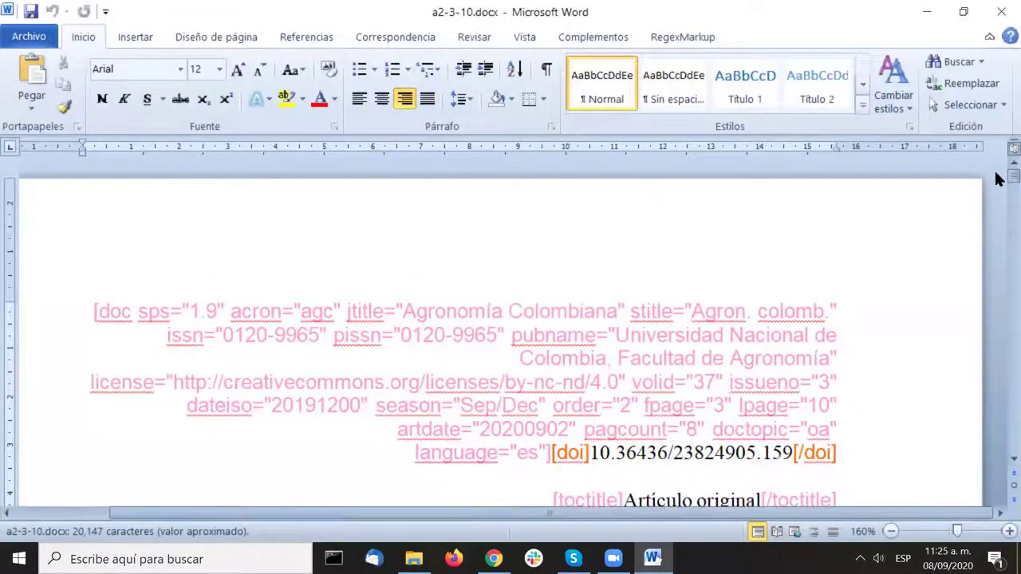
left_click_drag(999, 179, 996, 406)
scroll(745, 344, "up", 3)
scroll(742, 345, "up", 6)
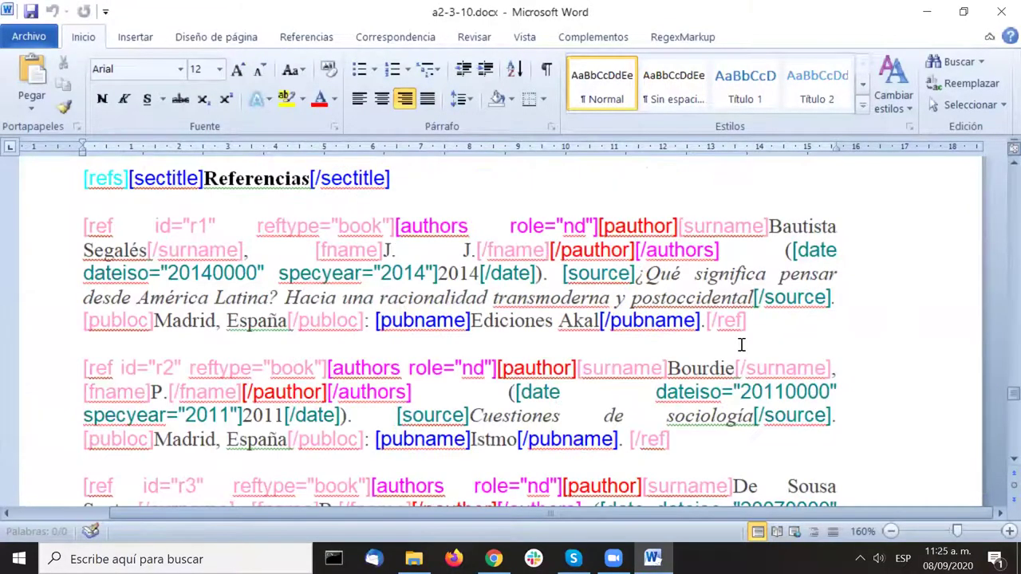
scroll(718, 319, "down", 1)
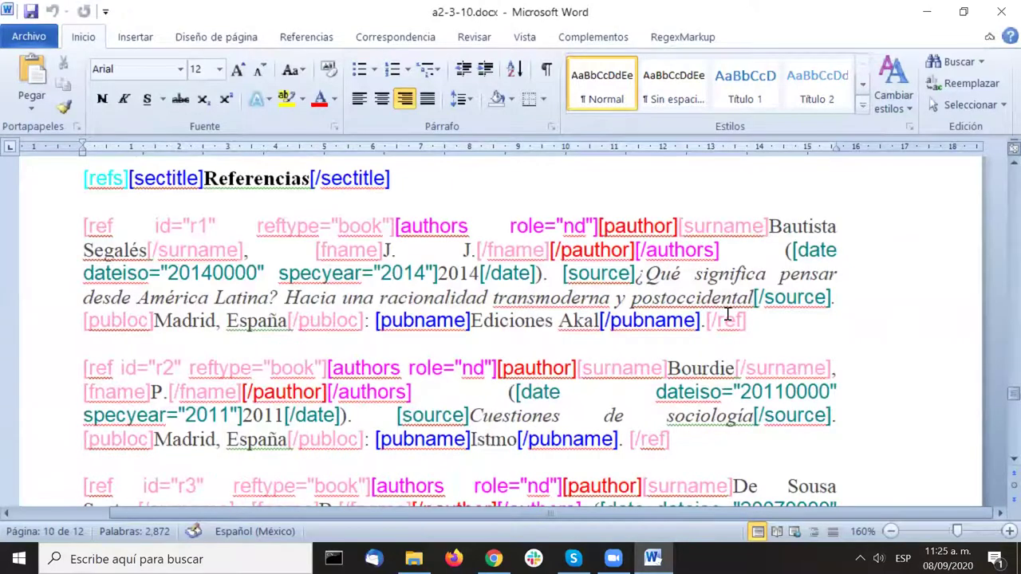
double_click(798, 227)
left_click(695, 369)
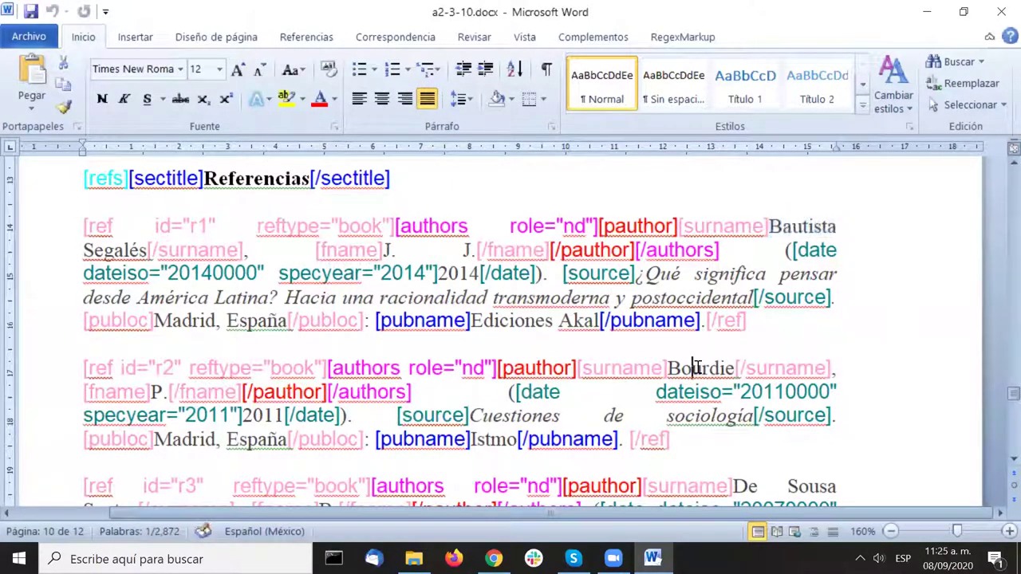
Step: Highlight the author surnames of references r1 and r2 in the Referencias section
double_click(695, 369)
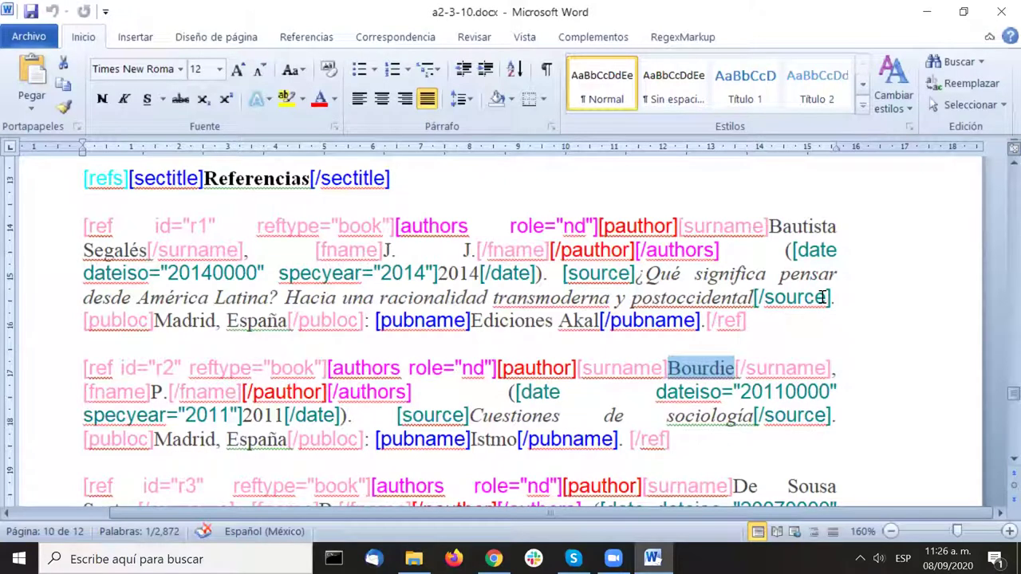
left_click(783, 214)
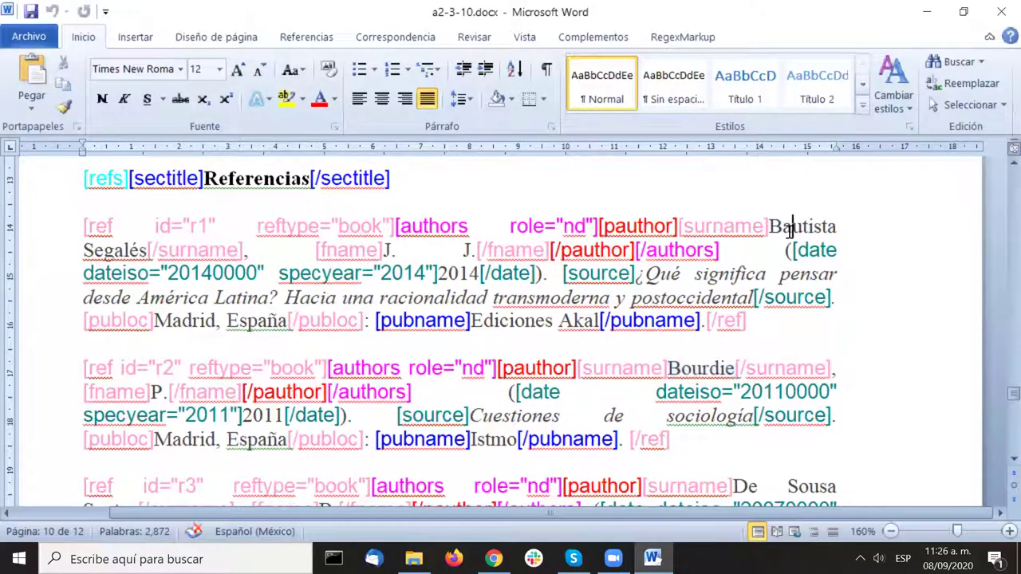
double_click(789, 230)
left_click(703, 368)
double_click(702, 369)
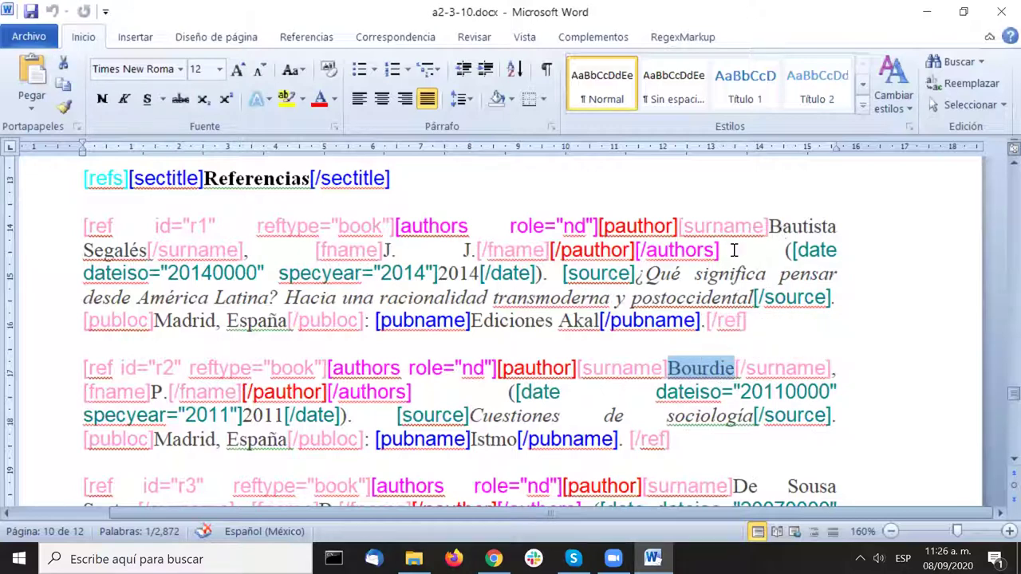
Step: Look back through the article body for in-text bibr citations, highlighting the ones linked to r6 and r4
scroll(585, 264, "up", 10)
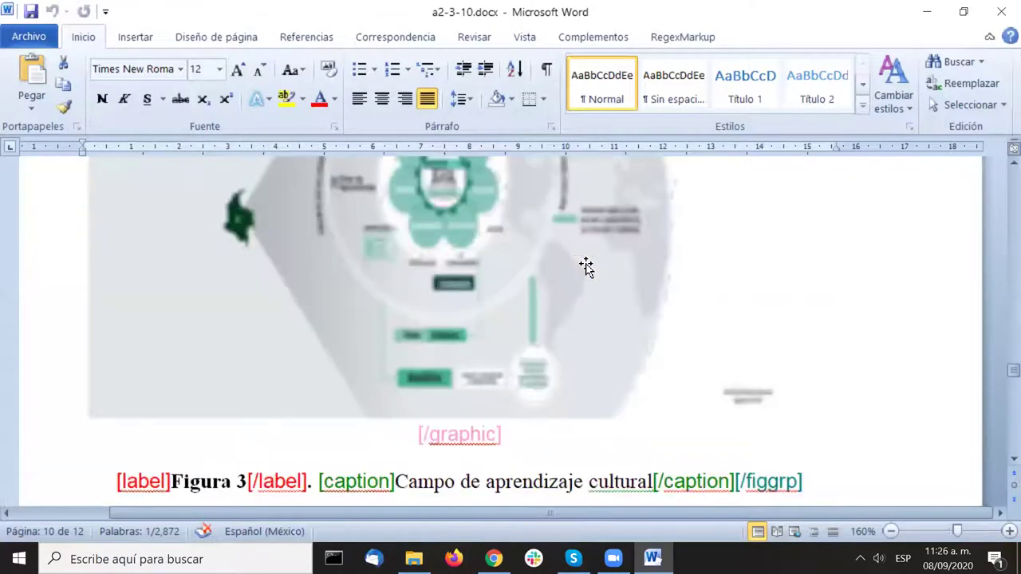
scroll(587, 264, "up", 10)
left_click_drag(158, 236, 394, 237)
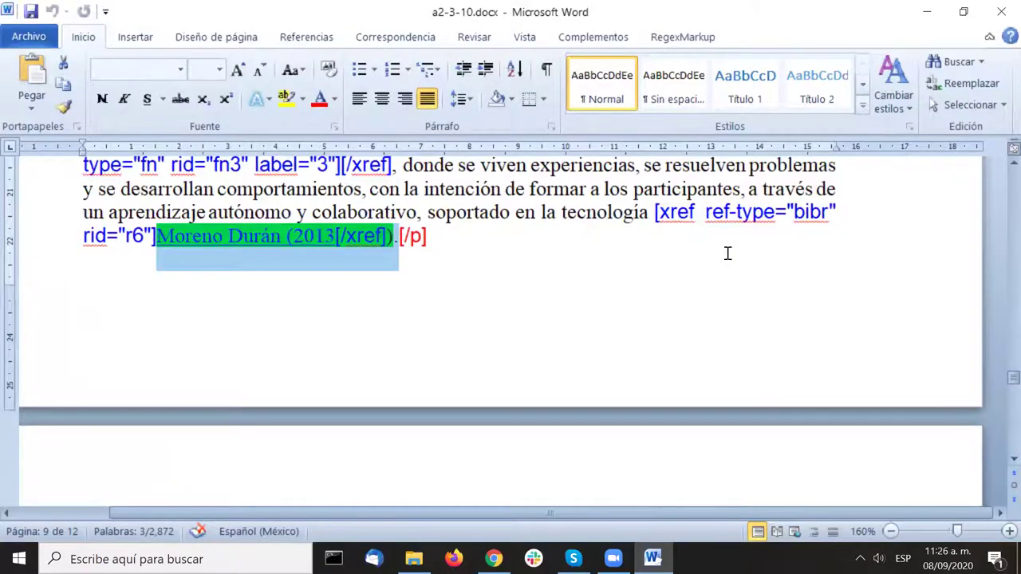
scroll(731, 252, "up", 5)
scroll(730, 253, "up", 10)
scroll(731, 251, "down", 4)
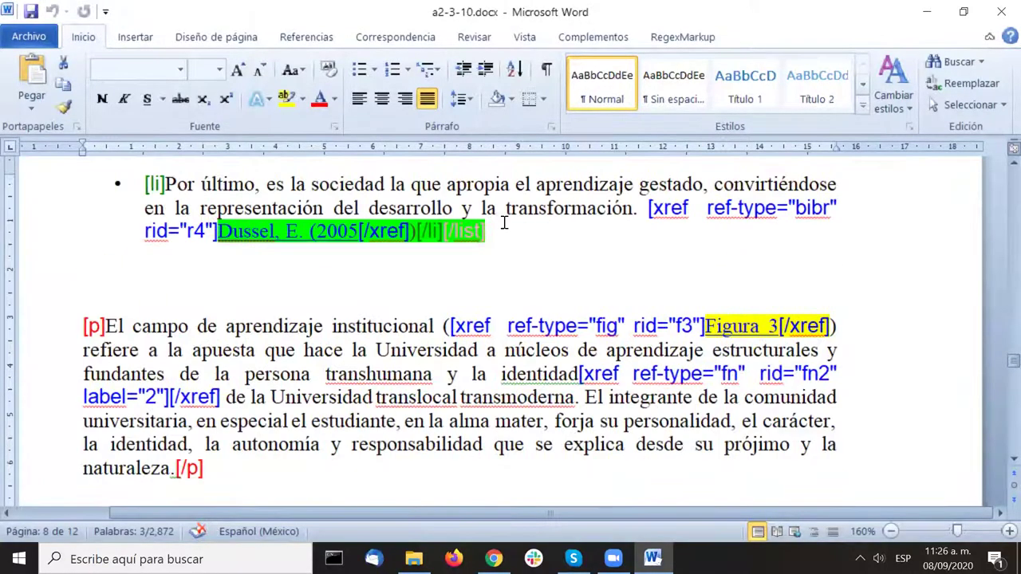
left_click_drag(221, 240, 492, 226)
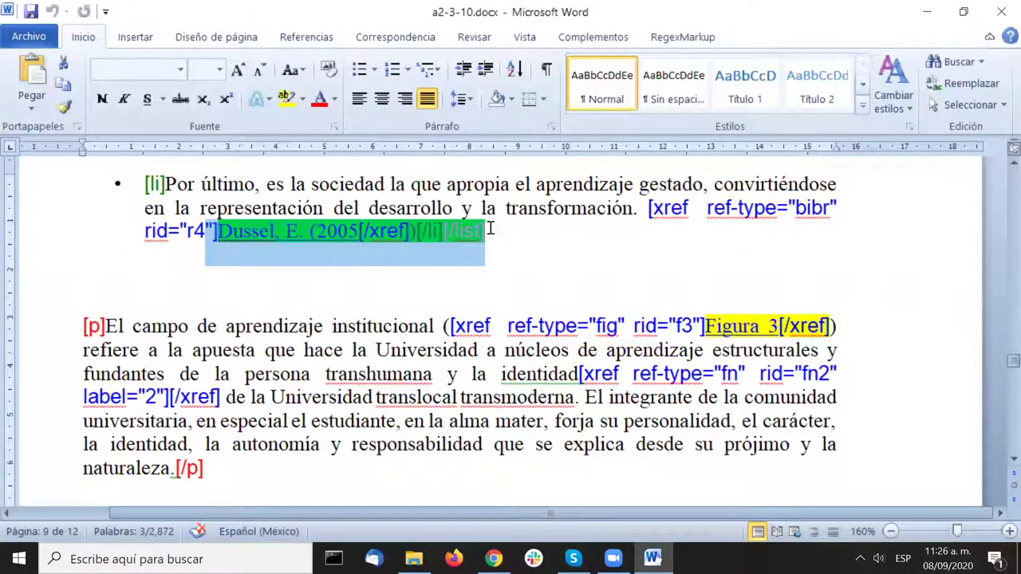
scroll(688, 257, "up", 9)
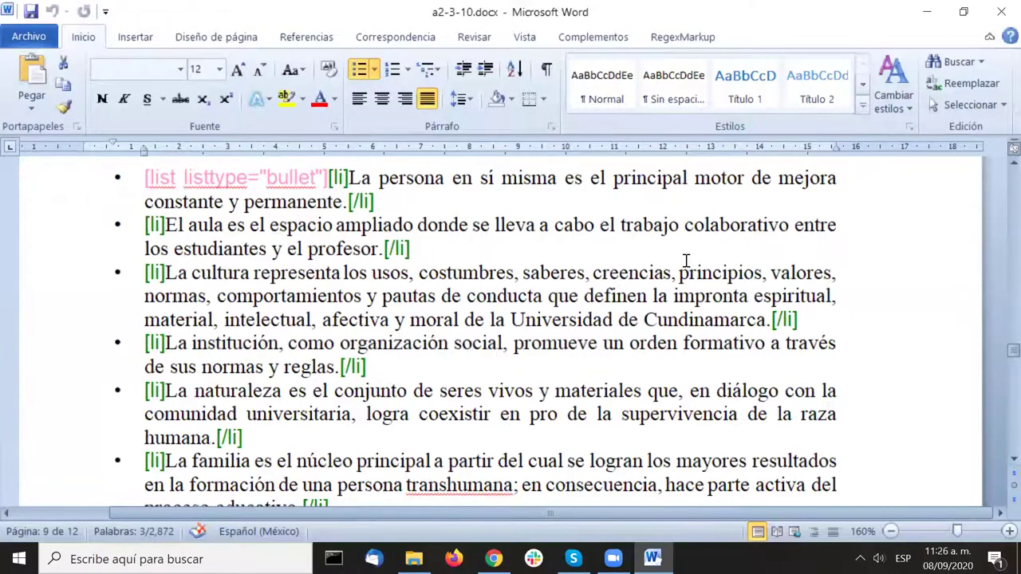
scroll(657, 304, "down", 15)
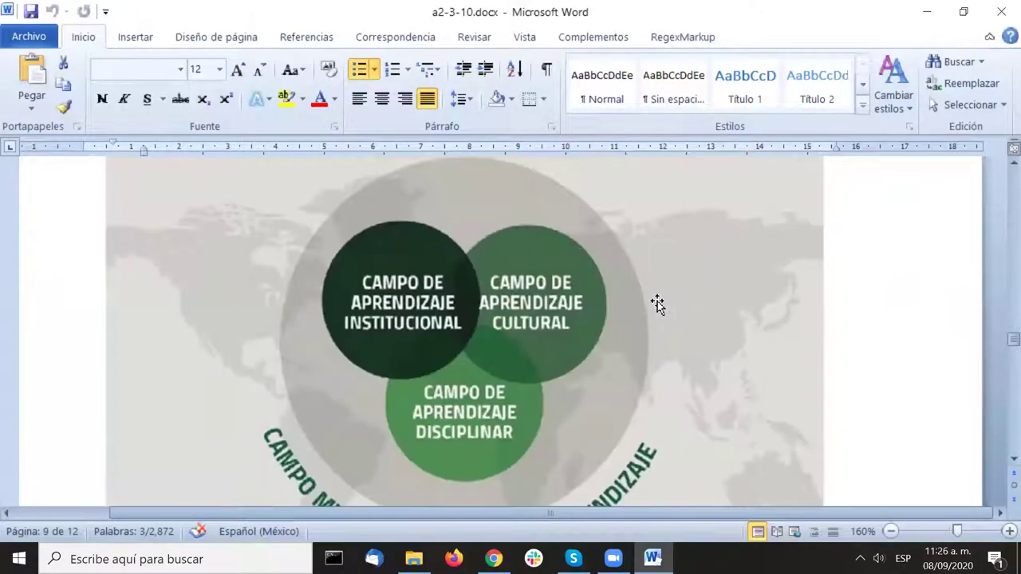
Step: Reopen the data quality control report and highlight the xref bibr error messages for B1 and B2
left_click(603, 38)
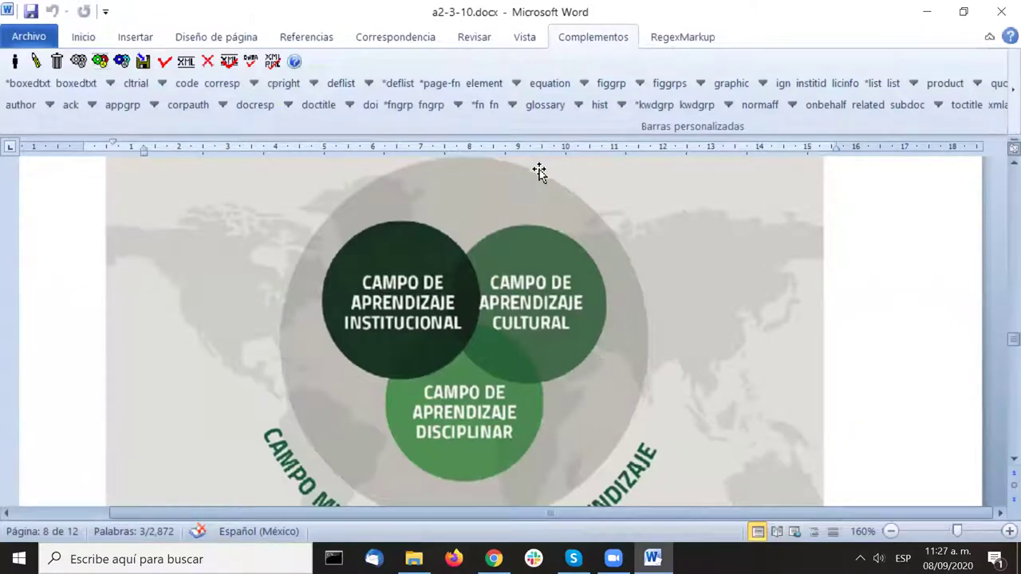
left_click(249, 63)
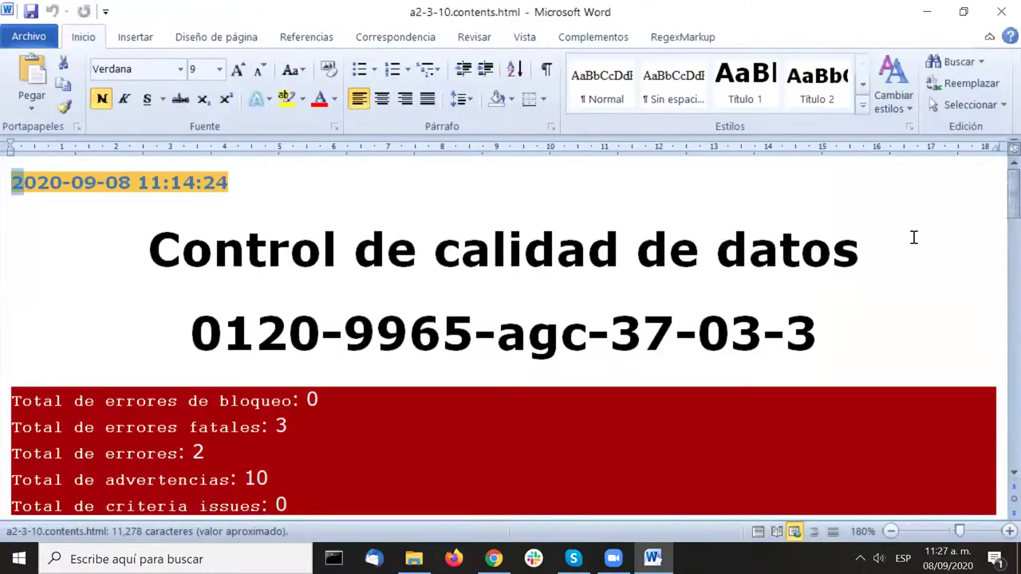
scroll(929, 242, "down", 15)
scroll(943, 251, "down", 20)
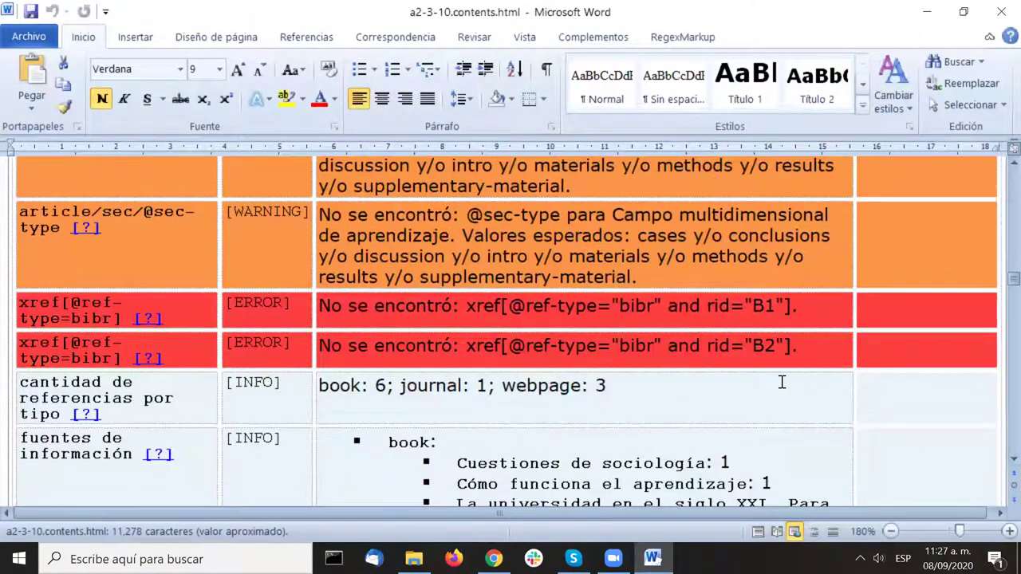
left_click_drag(802, 312, 324, 325)
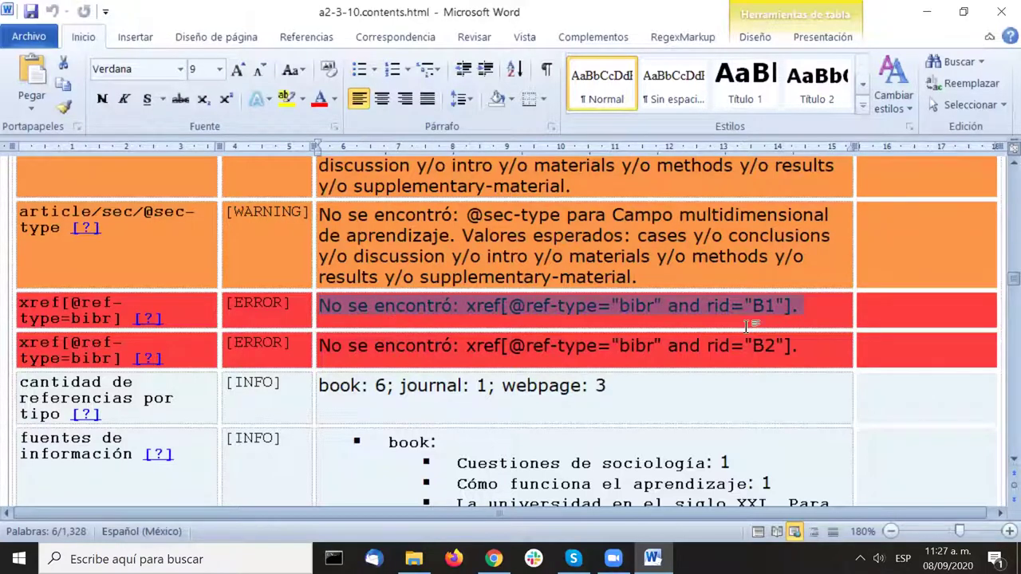
left_click_drag(821, 346, 319, 347)
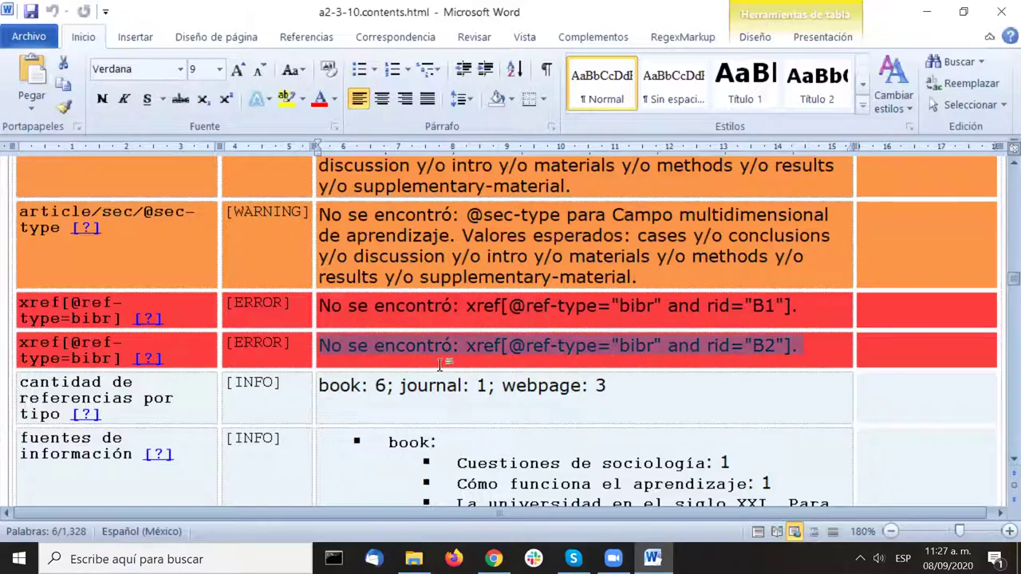
Step: Review the report's reference count by type, highlighting the figures for book, journal and webpage
scroll(846, 219, "down", 3)
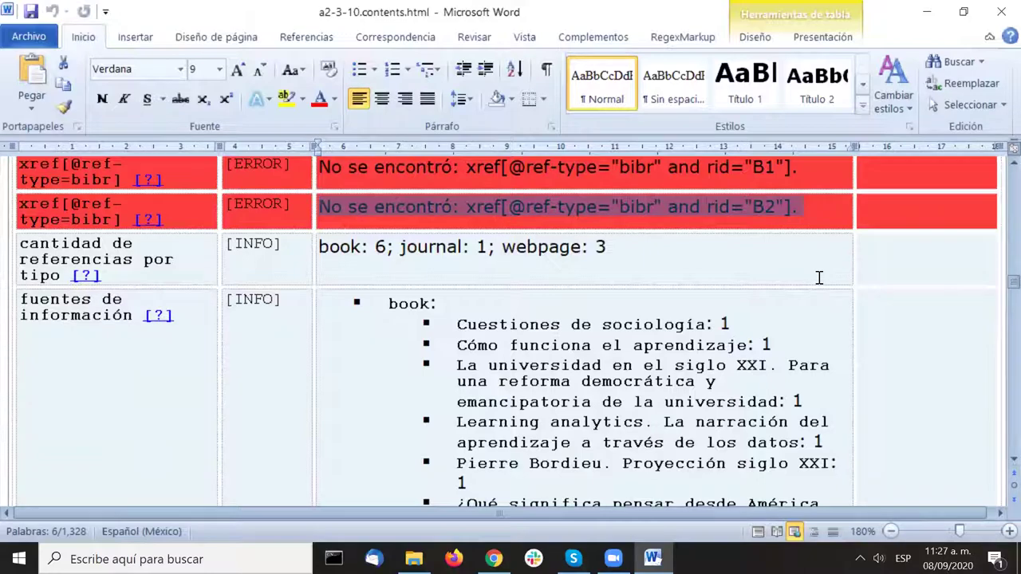
scroll(819, 277, "down", 2)
scroll(819, 277, "up", 3)
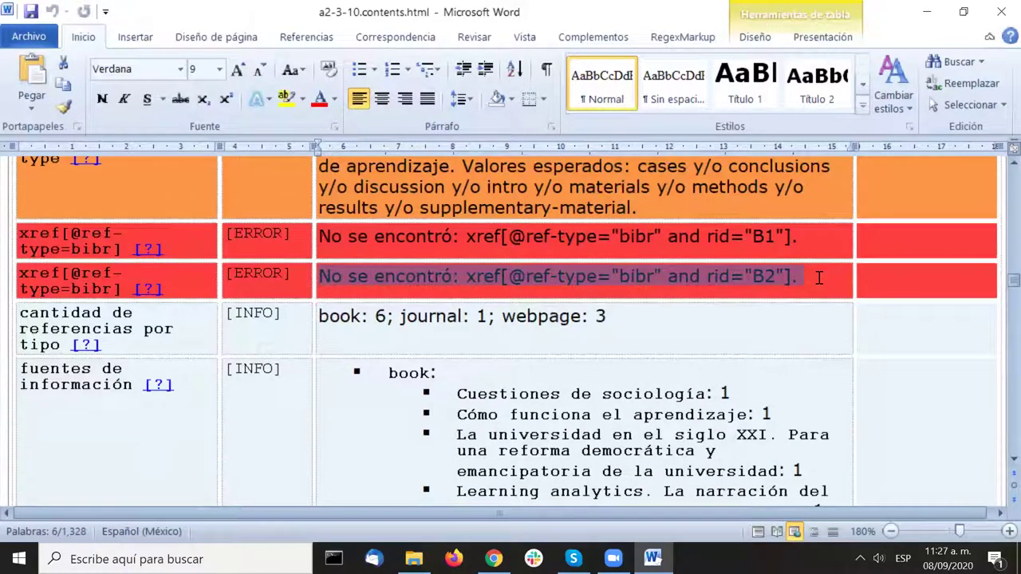
scroll(819, 277, "down", 1)
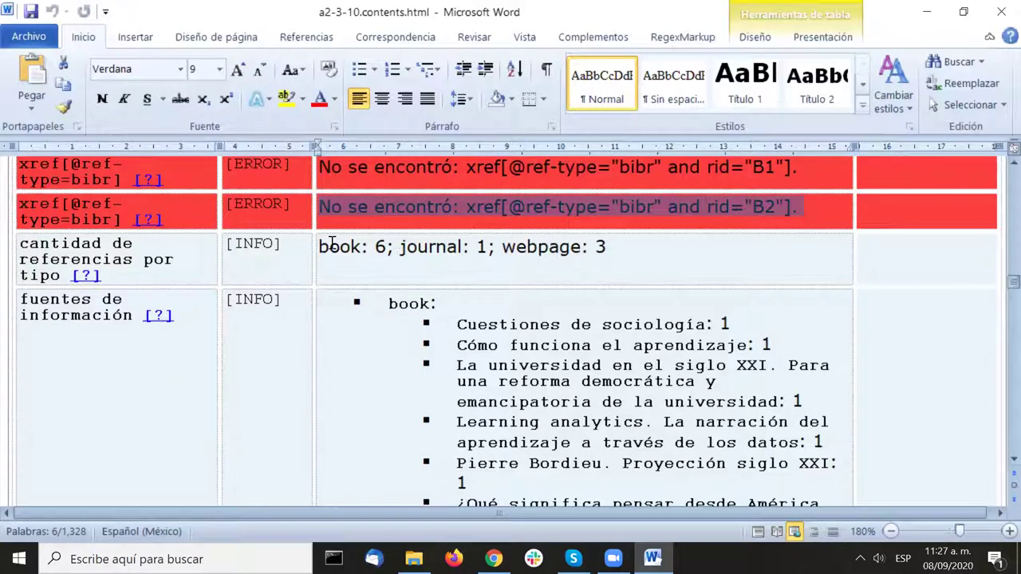
double_click(381, 247)
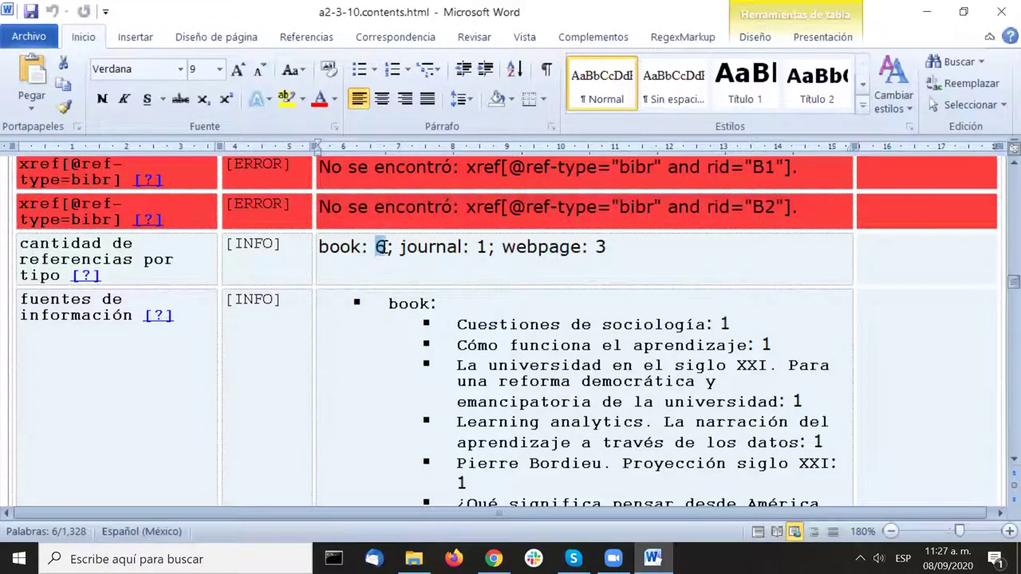
double_click(482, 249)
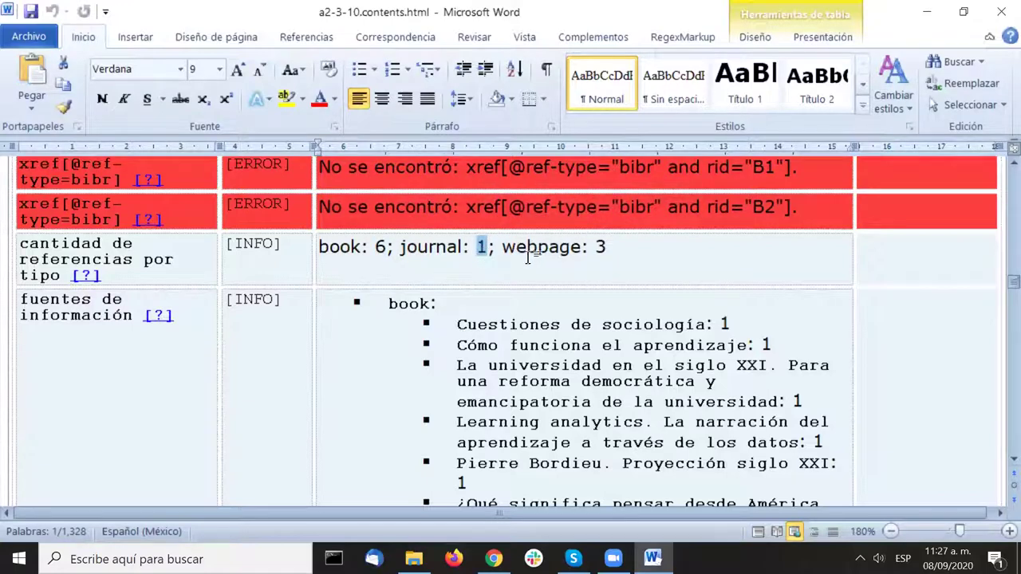
double_click(599, 248)
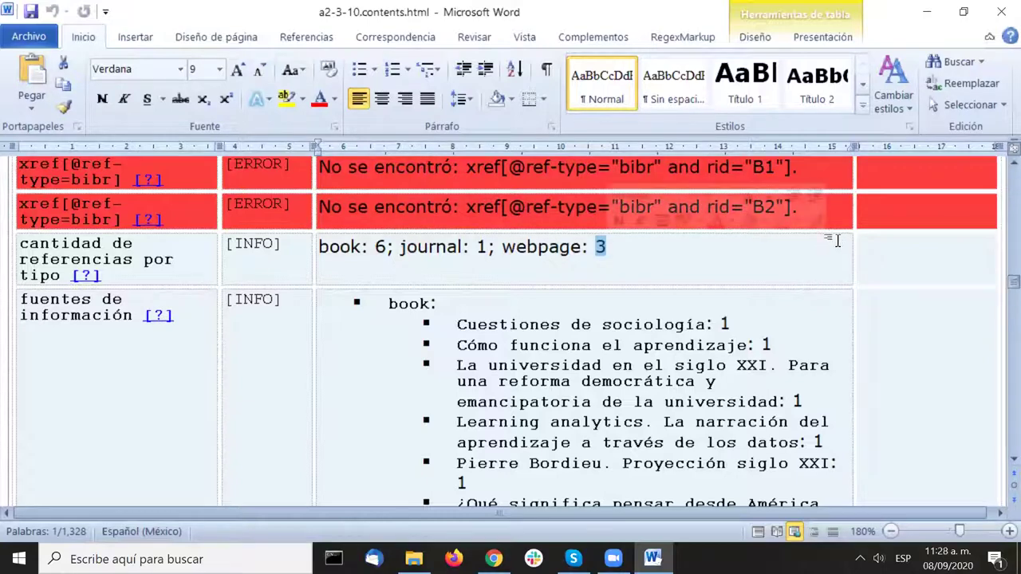
Step: Review the report's information sources grouped by reference type, highlighting the book title Cuestiones de sociología
scroll(832, 239, "down", 1)
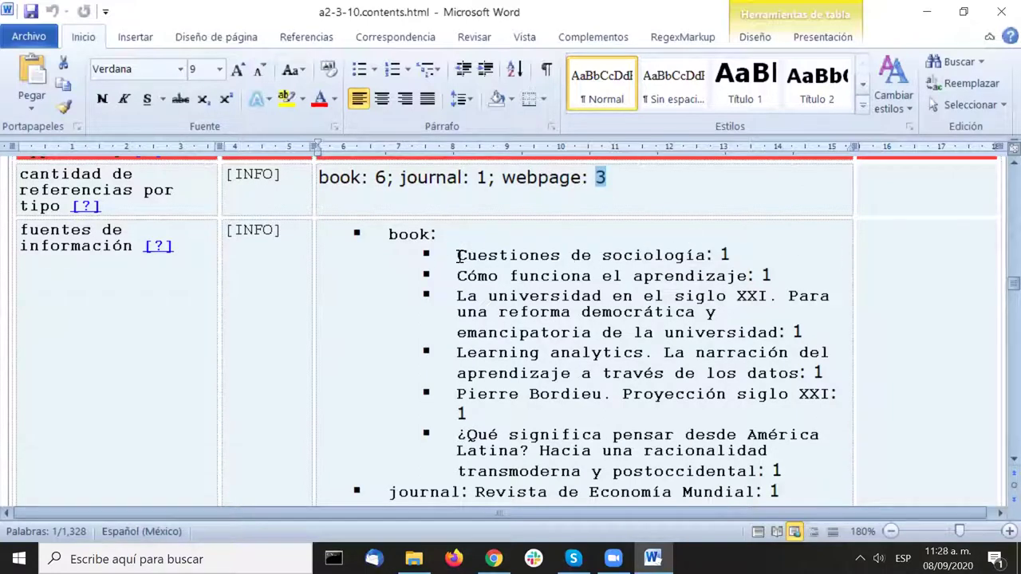
left_click_drag(457, 255, 691, 254)
scroll(684, 258, "down", 2)
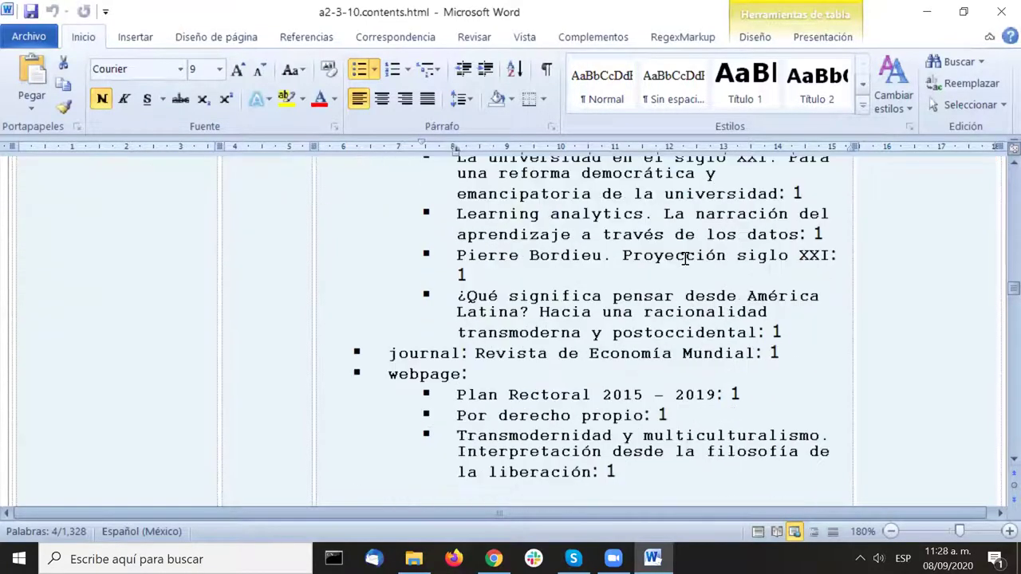
scroll(684, 258, "down", 1)
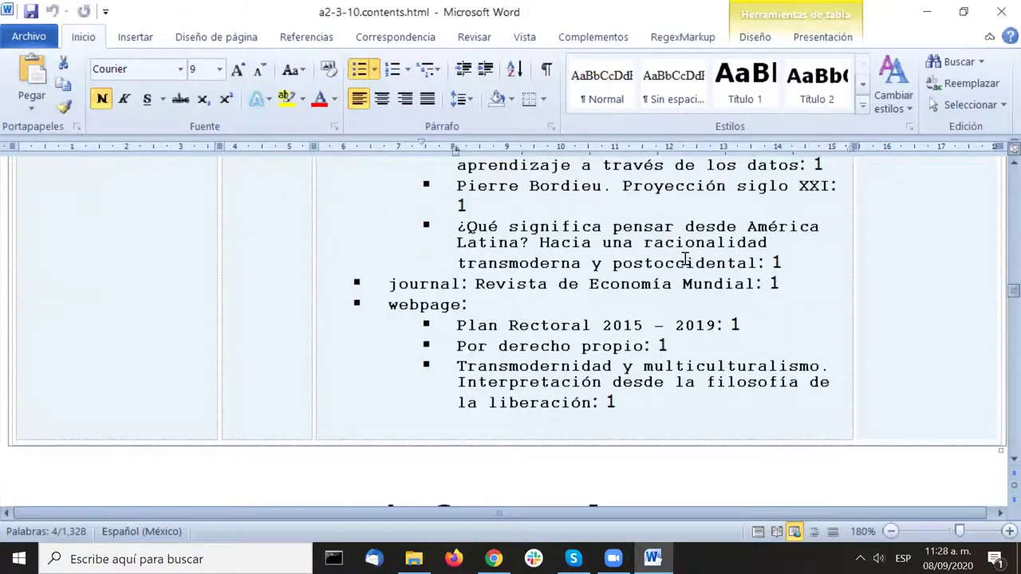
scroll(684, 258, "down", 3)
scroll(684, 258, "up", 7)
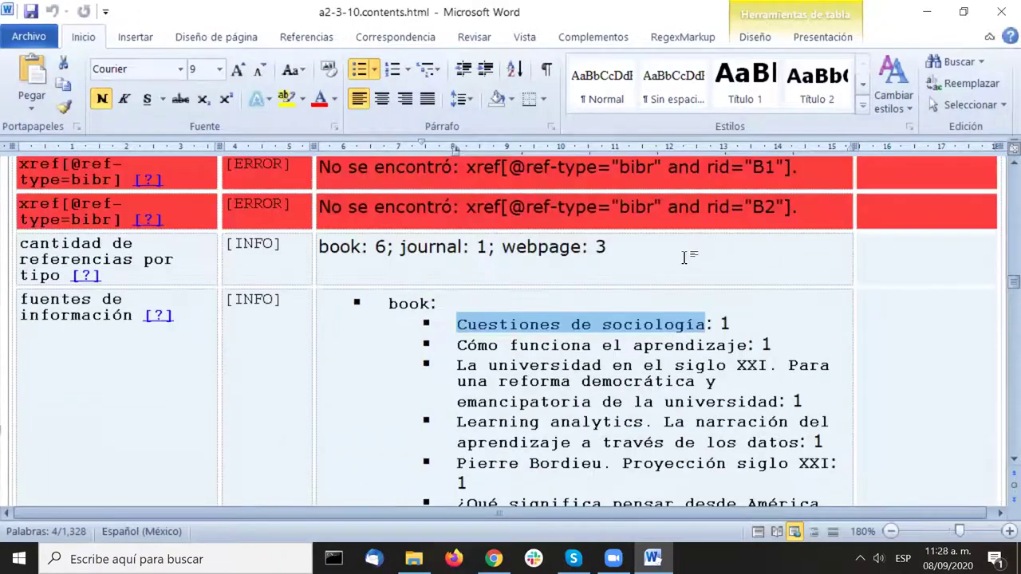
left_click(684, 258)
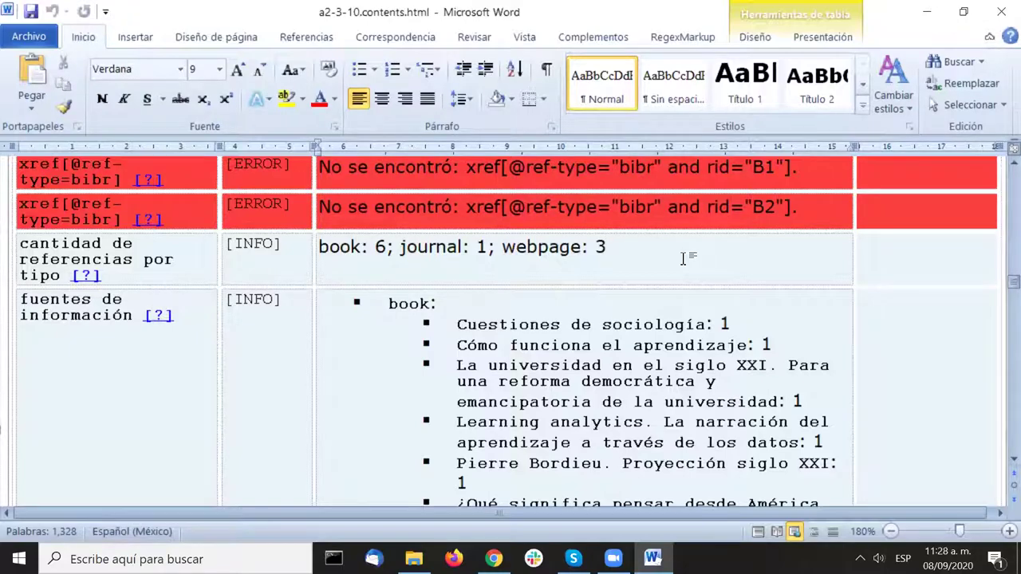
Step: Check the report's formula and table-wrap sections, highlighting their headings
scroll(684, 257, "down", 15)
scroll(684, 258, "down", 10)
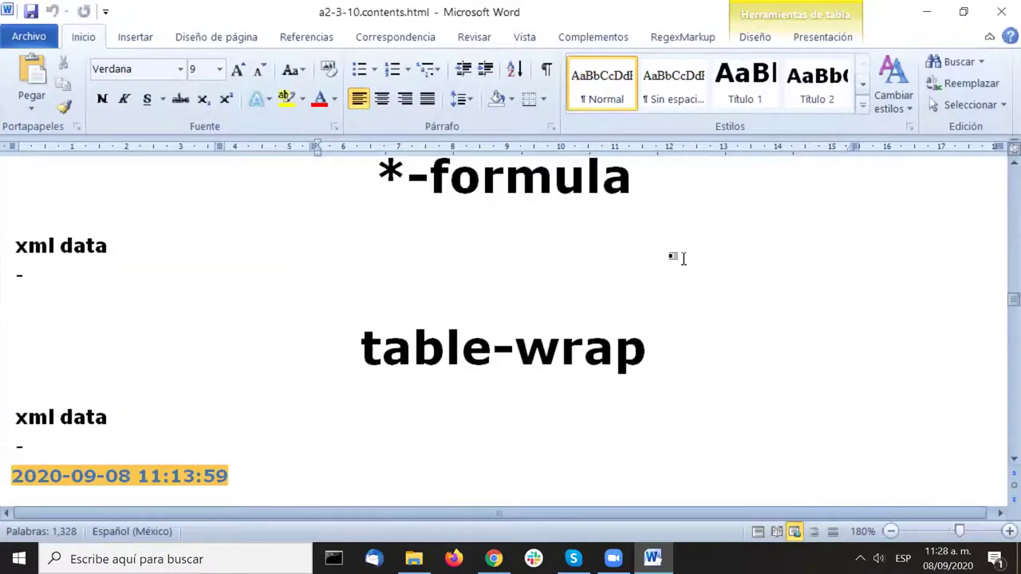
scroll(670, 266, "up", 1)
double_click(588, 287)
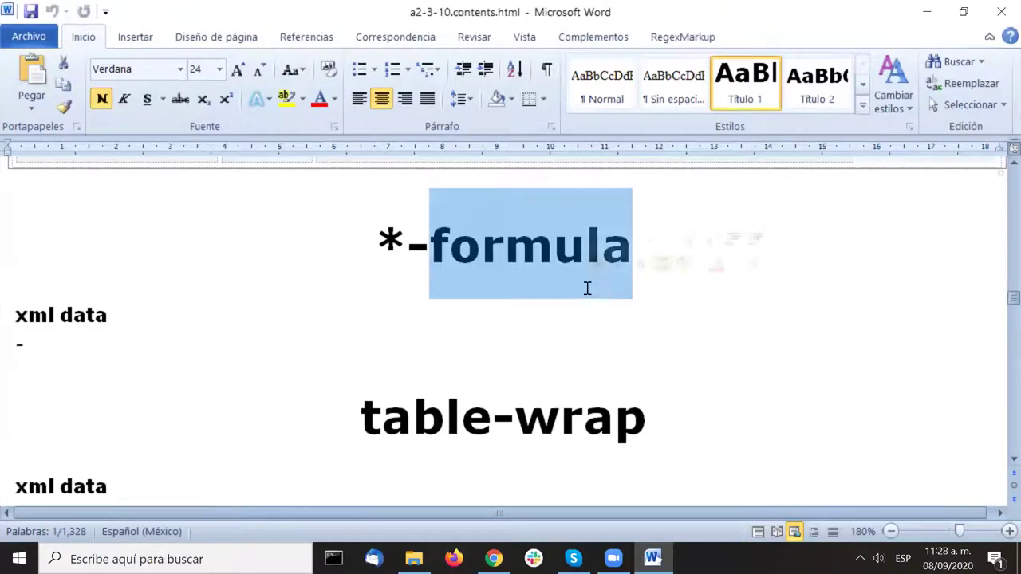
scroll(587, 287, "down", 2)
double_click(561, 278)
Step: Examine the Images Origin Report, including the file mapping and document image for figgrp f1
scroll(558, 279, "down", 6)
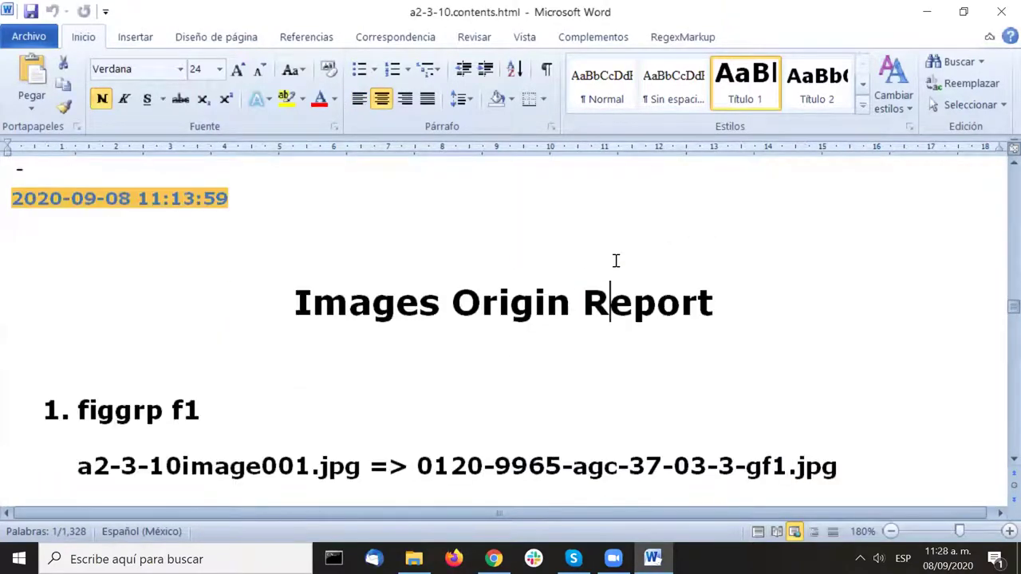
left_click(616, 261)
scroll(616, 260, "down", 2)
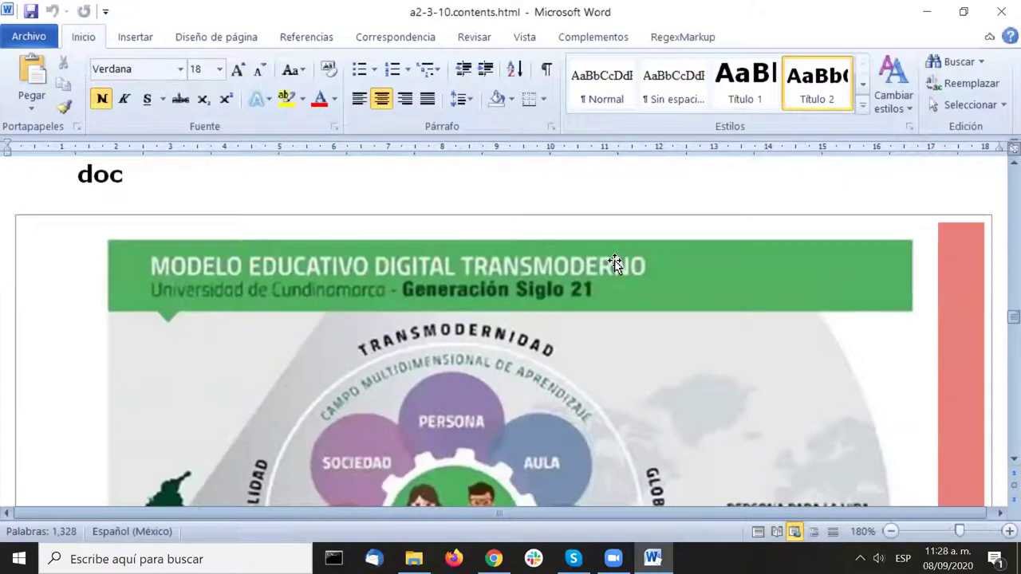
scroll(616, 260, "up", 4)
left_click(616, 261)
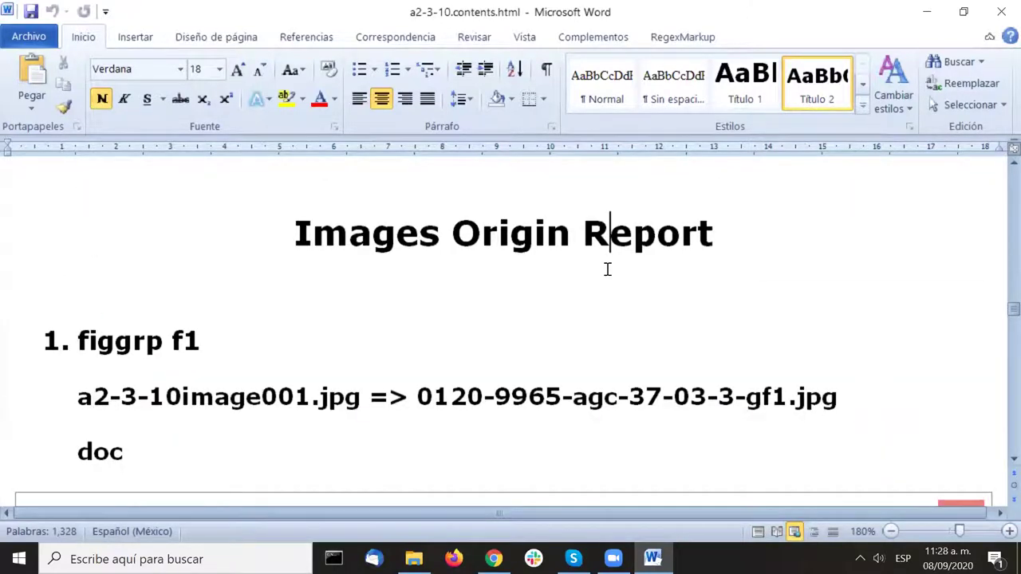
scroll(607, 270, "down", 4)
scroll(607, 272, "down", 5)
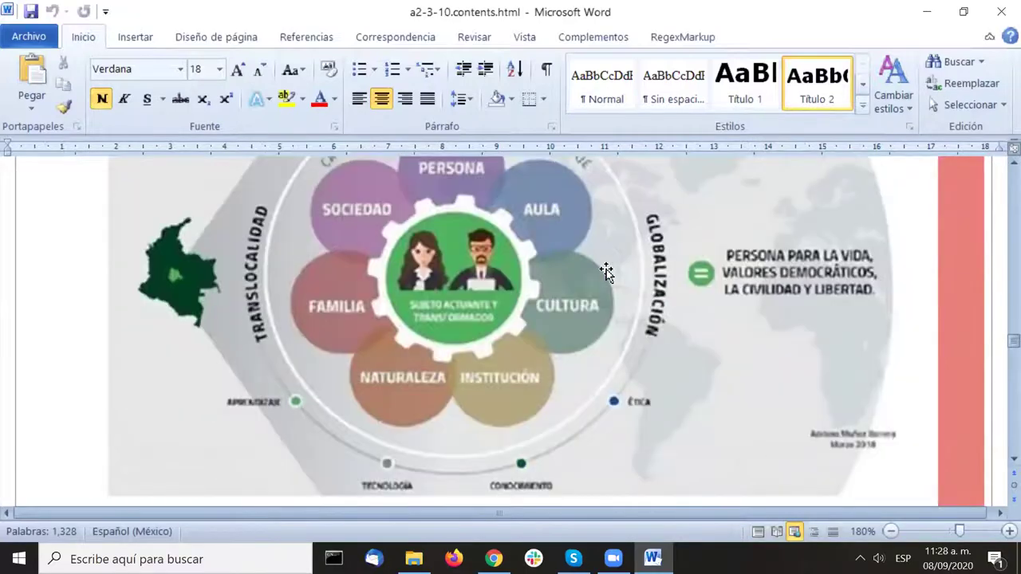
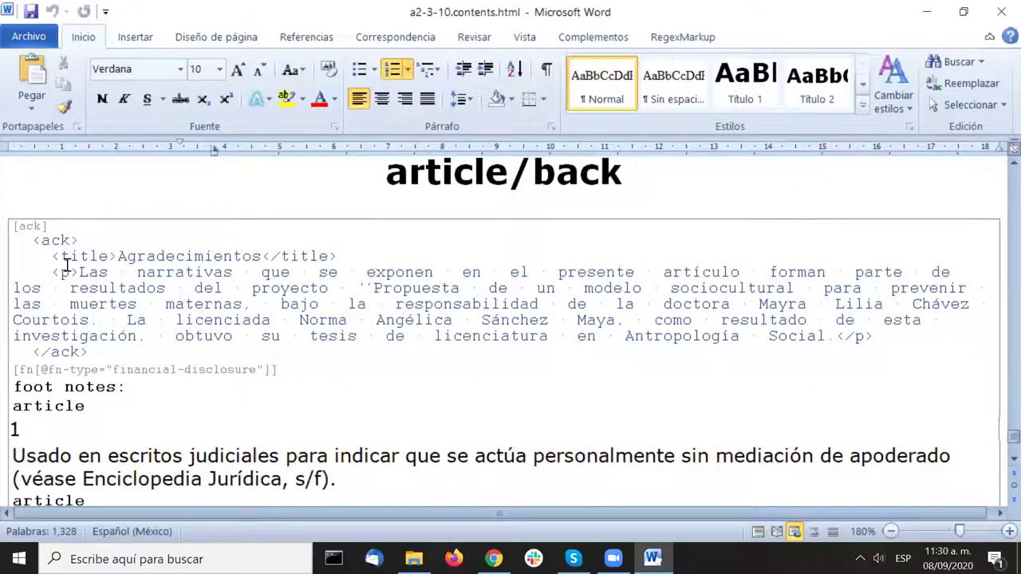
Step: Highlight the acknowledgements block in the report's article/back section and review the footnotes below it
left_click_drag(34, 239, 191, 348)
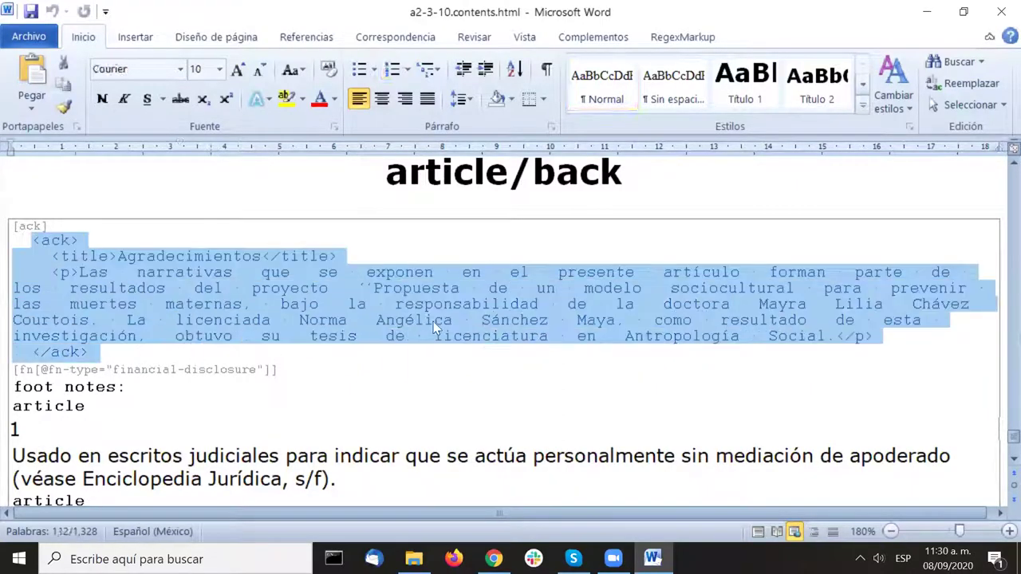
scroll(434, 320, "down", 3)
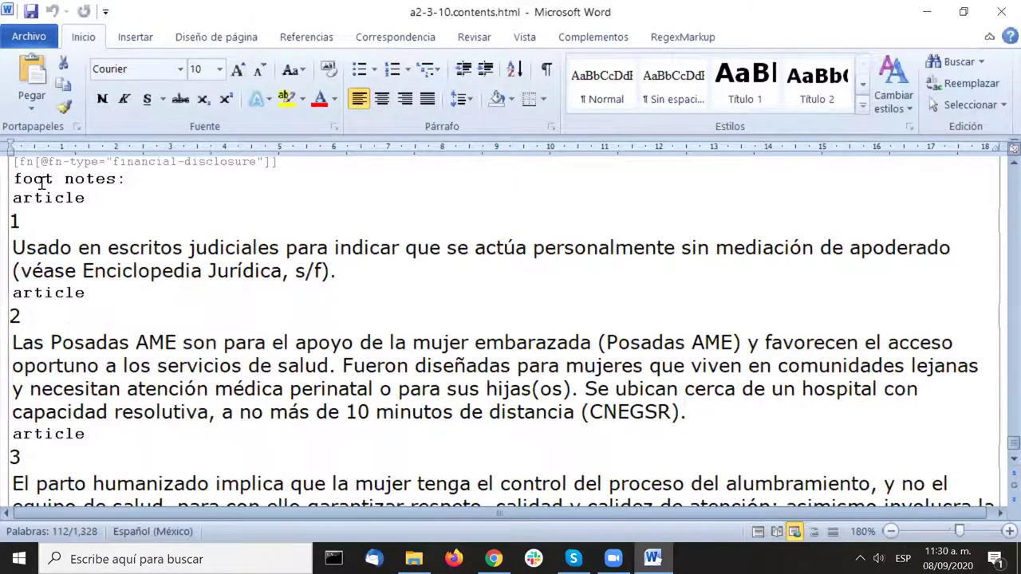
scroll(40, 185, "down", 2)
scroll(84, 230, "up", 5)
scroll(84, 229, "down", 5)
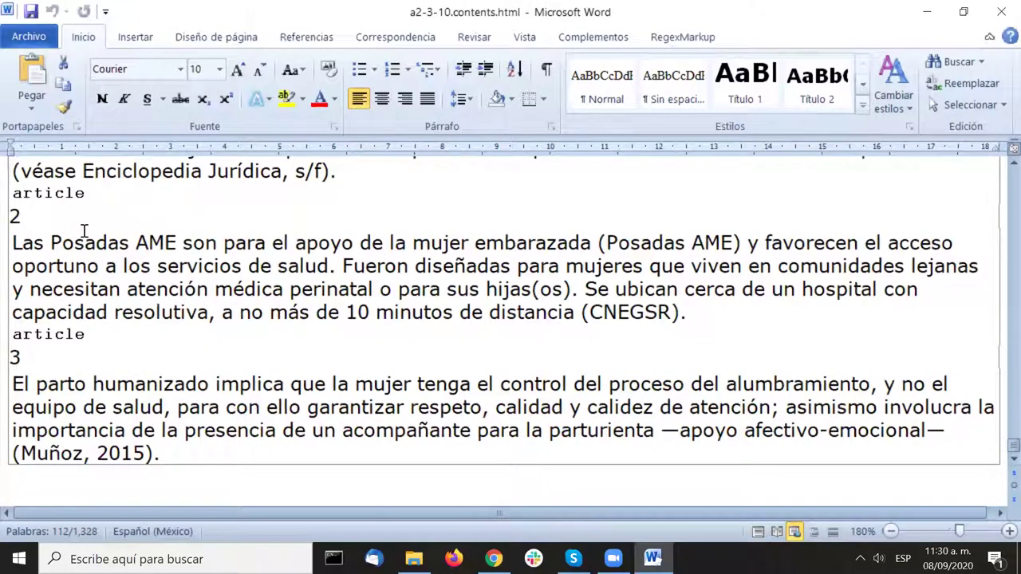
Step: Check the footnotes at the end of the quality control report and return to its title
scroll(84, 230, "up", 2)
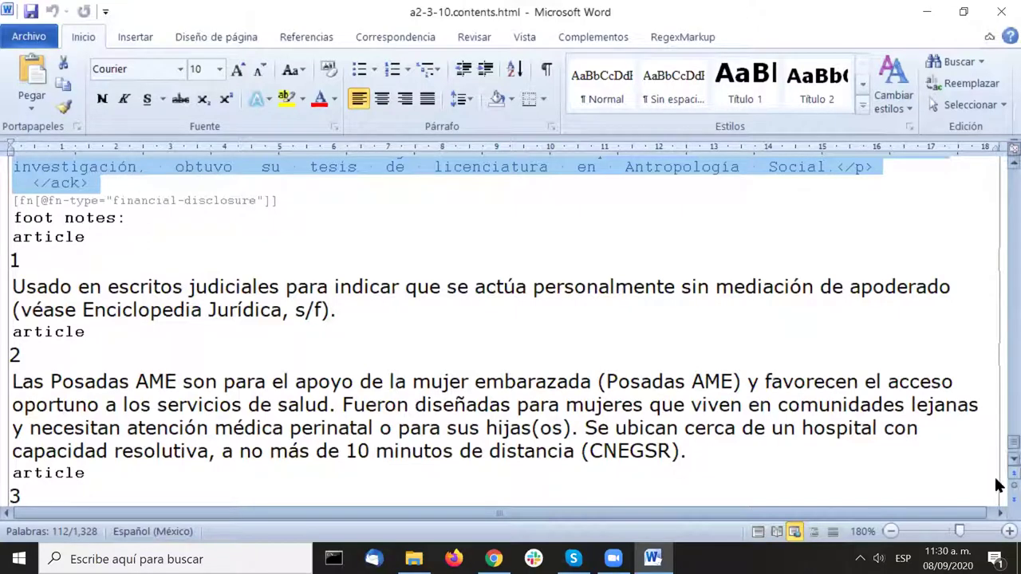
scroll(997, 462, "down", 2)
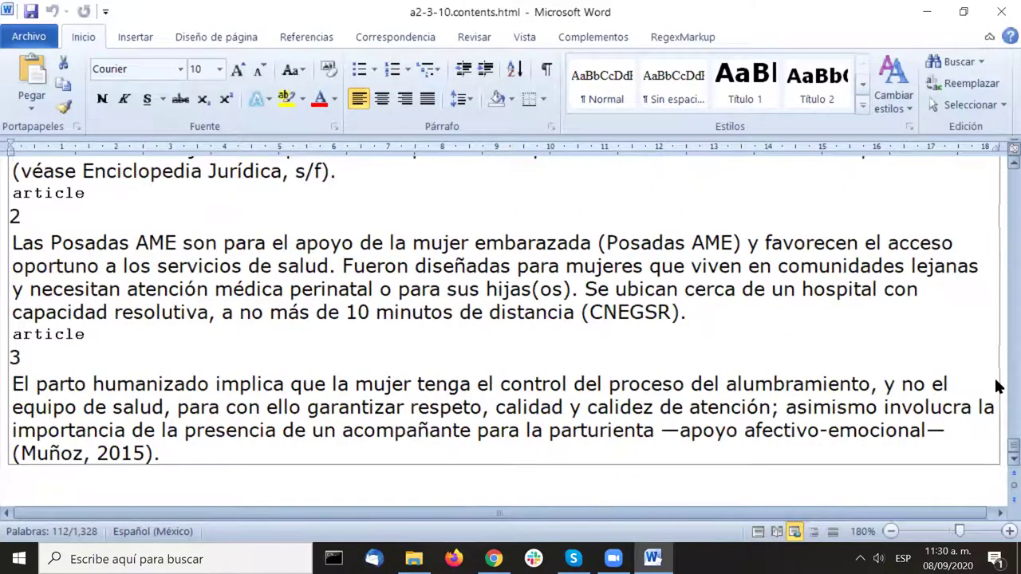
left_click_drag(1012, 447, 1009, 168)
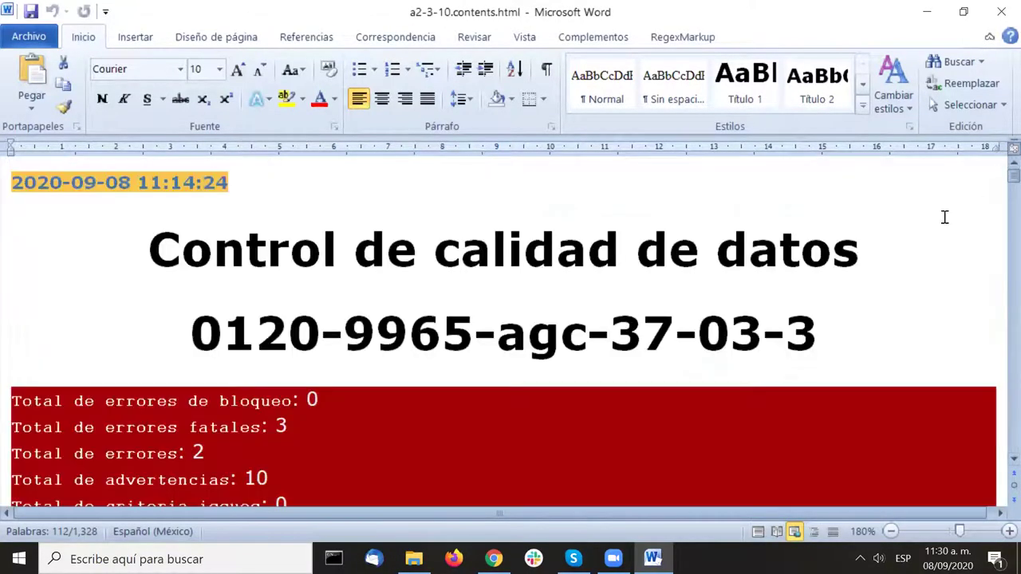
left_click(710, 248)
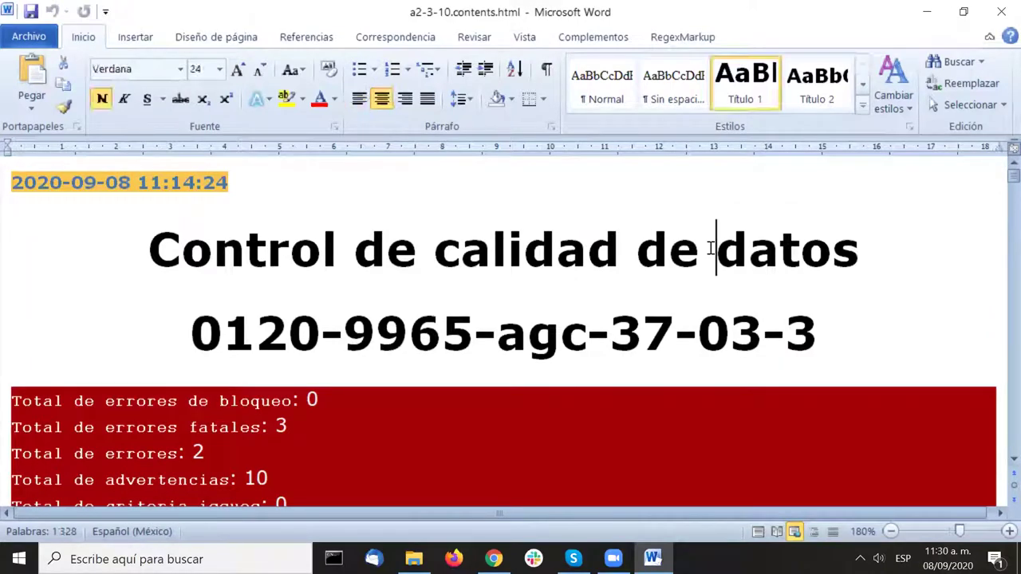
Step: Leave the quality control report and return to the marked-up document a2-3-10.docx with the Markup command
left_click(594, 37)
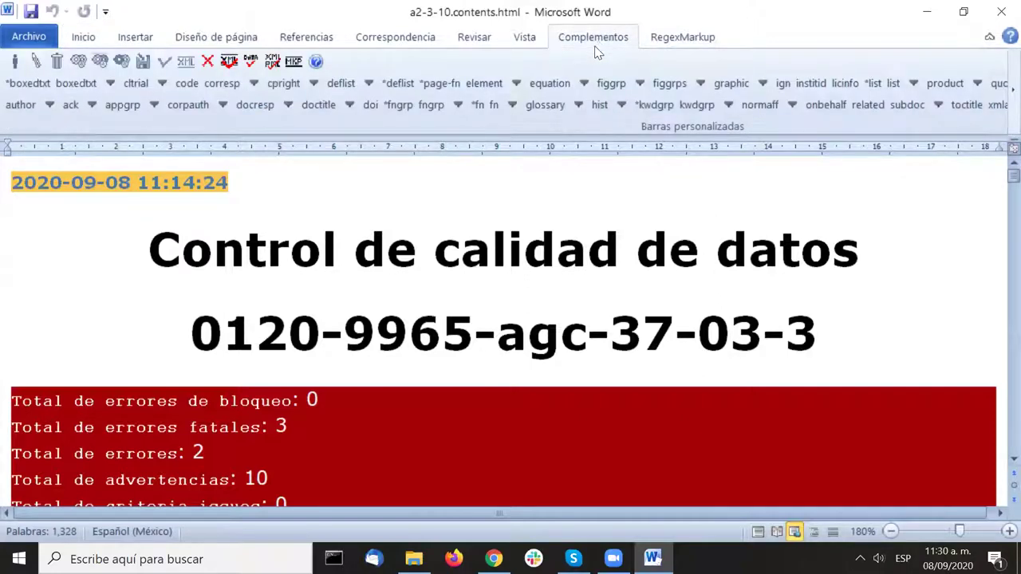
left_click(299, 68)
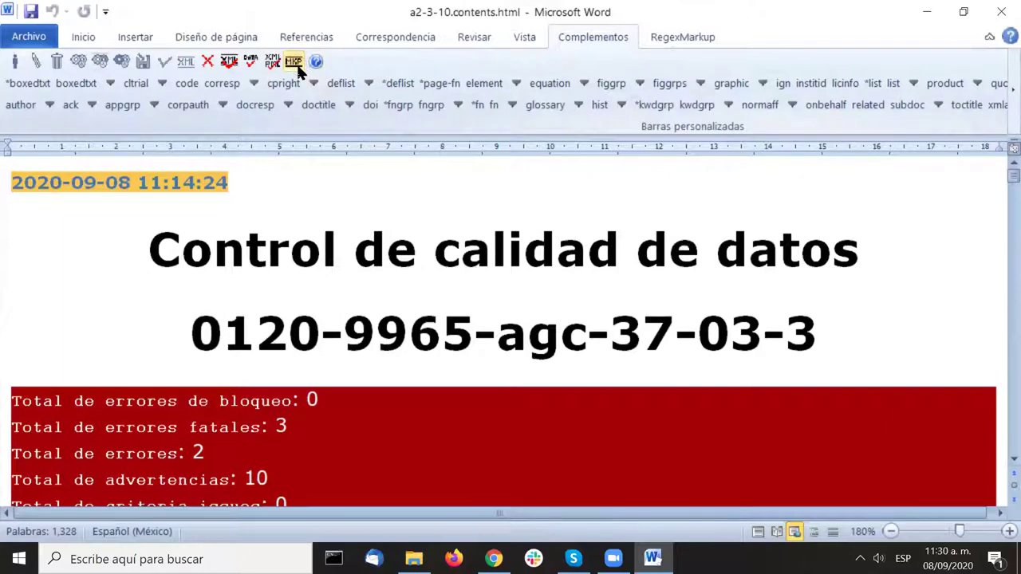
left_click(298, 68)
left_click(298, 68)
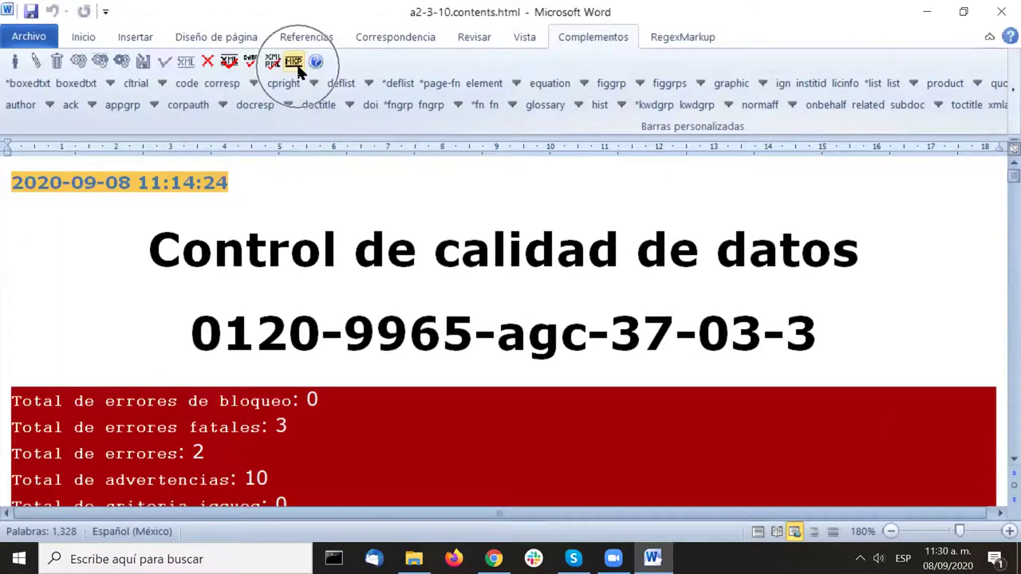
left_click(298, 69)
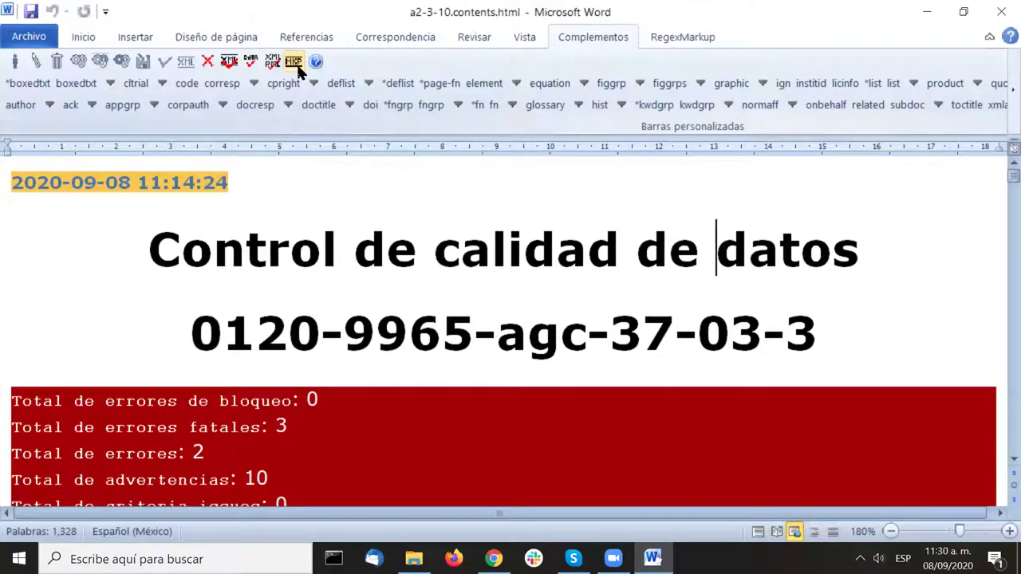
left_click(299, 68)
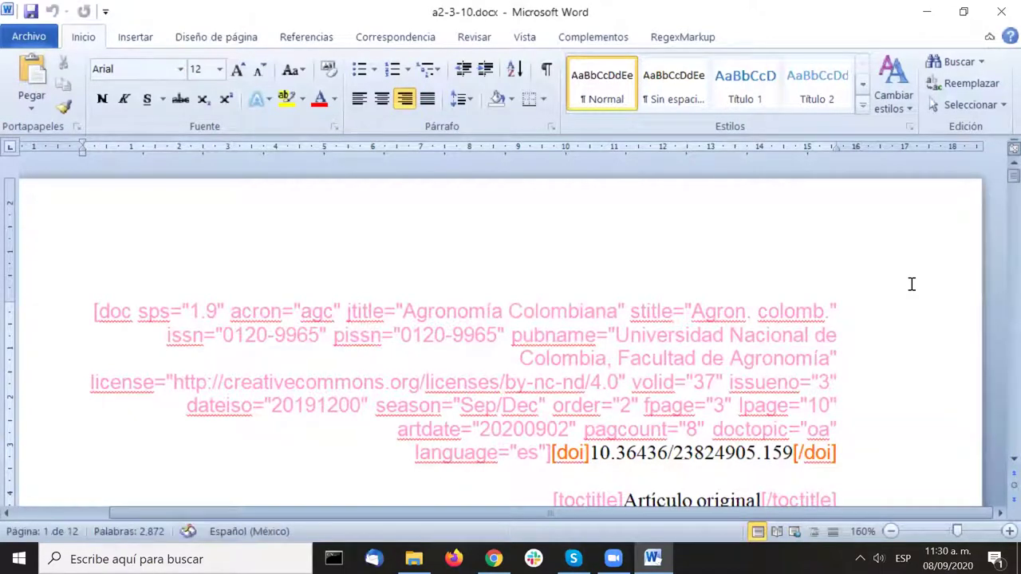
Step: Exit the DTD-SciELO markup of a2-3-10.docx with the save and exit option
left_click(604, 42)
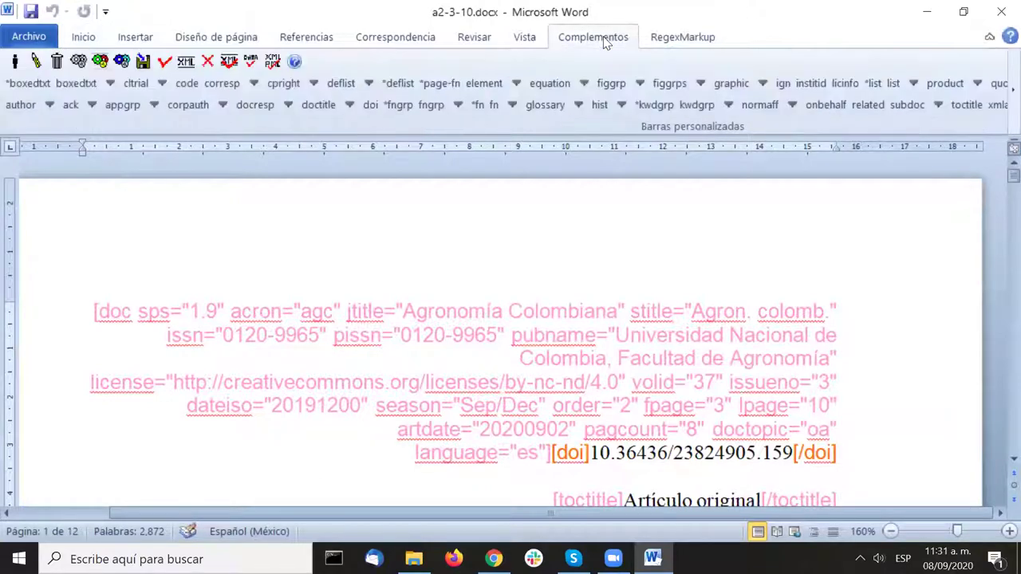
left_click(15, 62)
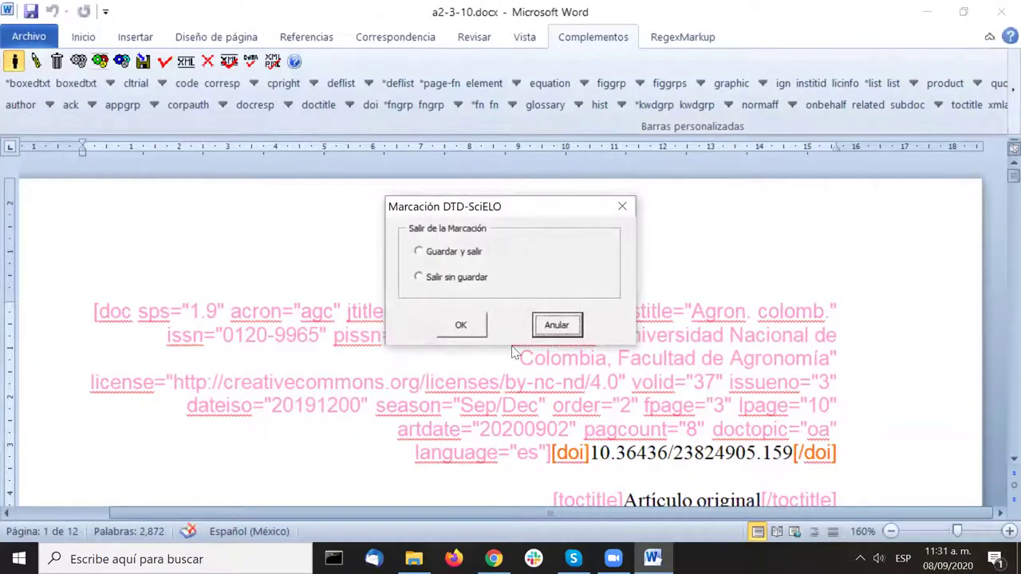
left_click(453, 253)
left_click(473, 327)
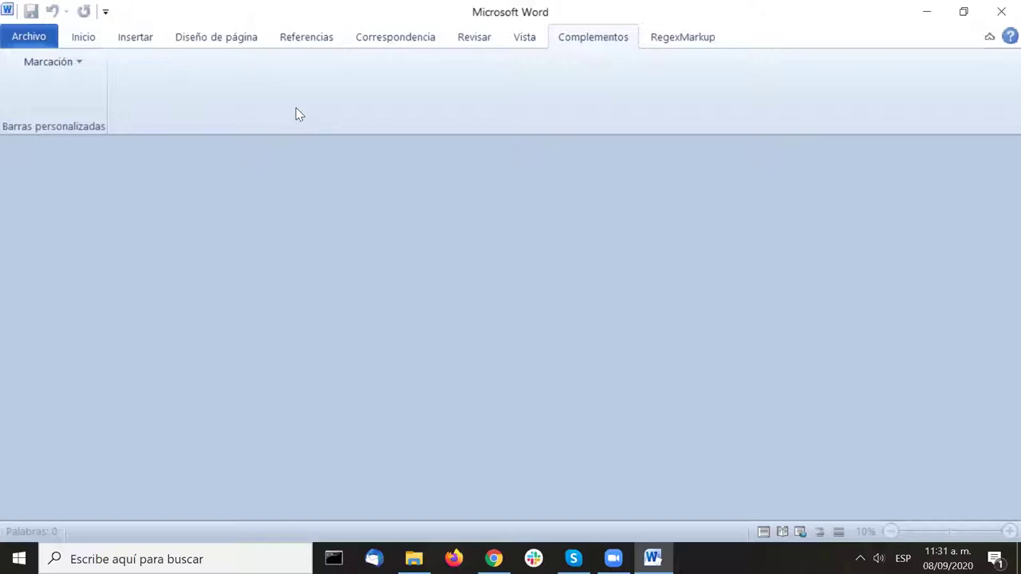
Step: Open the document a3-11-18.docx from the scielo_markup folder
left_click(29, 37)
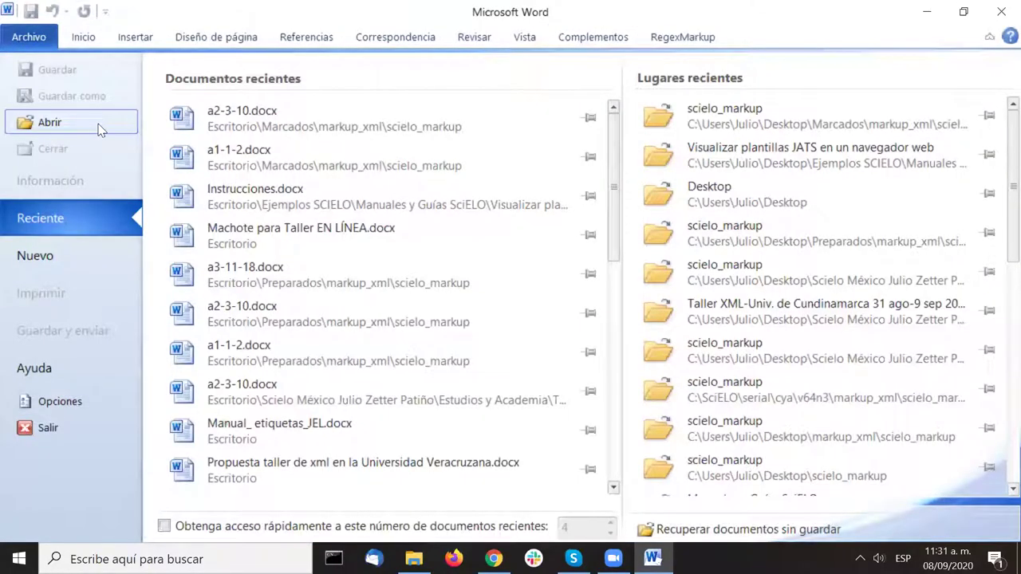
left_click(67, 125)
left_click(303, 196)
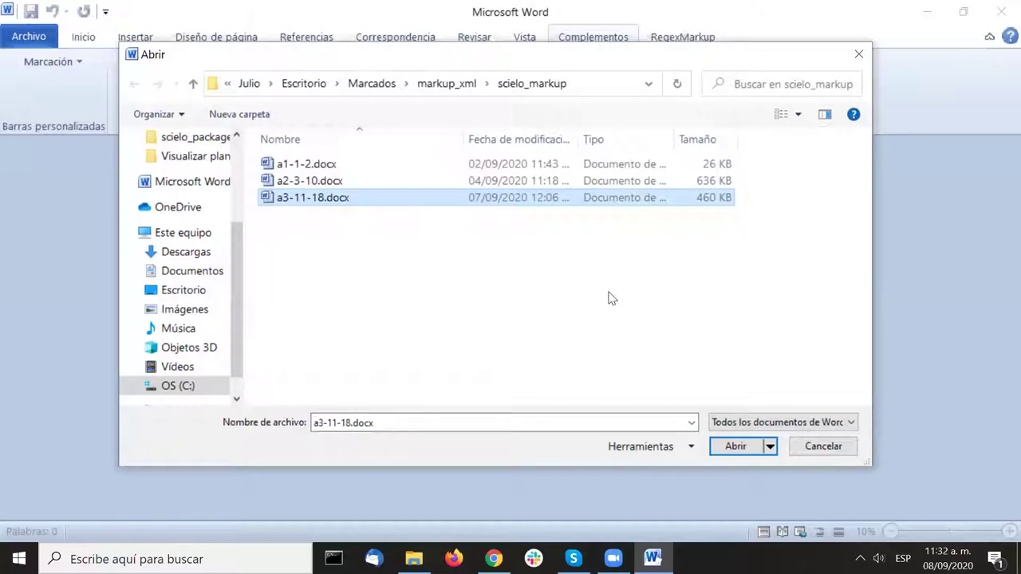
left_click(732, 446)
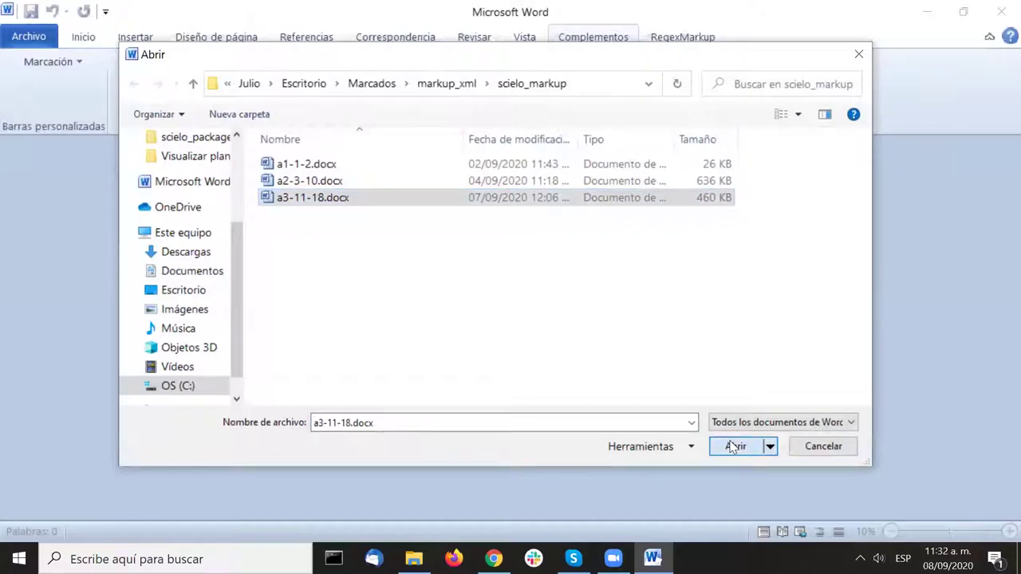
left_click(732, 446)
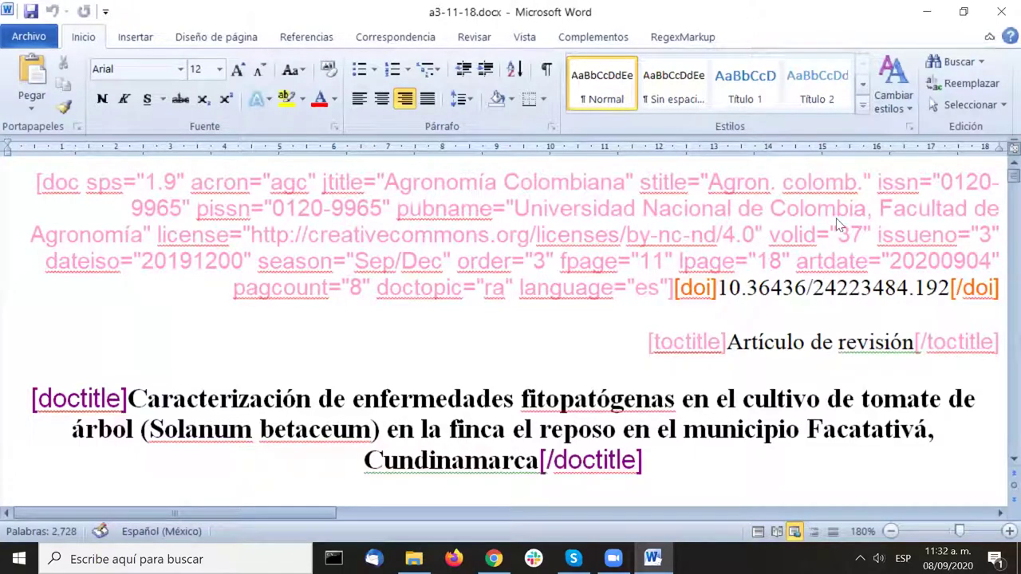
Step: Review the markup of a3-11-18.docx from the doc header through the body sections to the references, ending back at the document's start
scroll(833, 223, "down", 1)
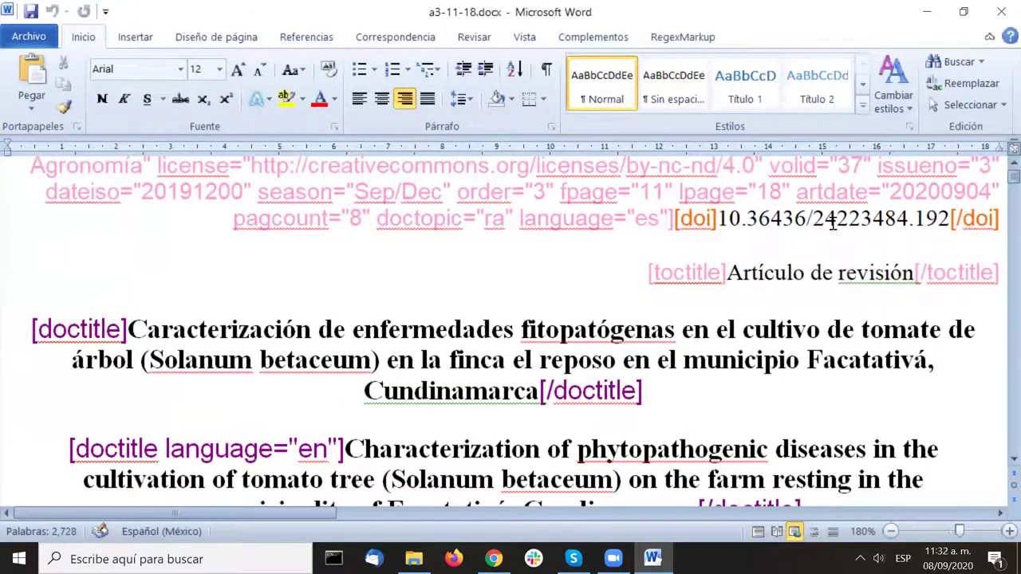
scroll(834, 224, "down", 6)
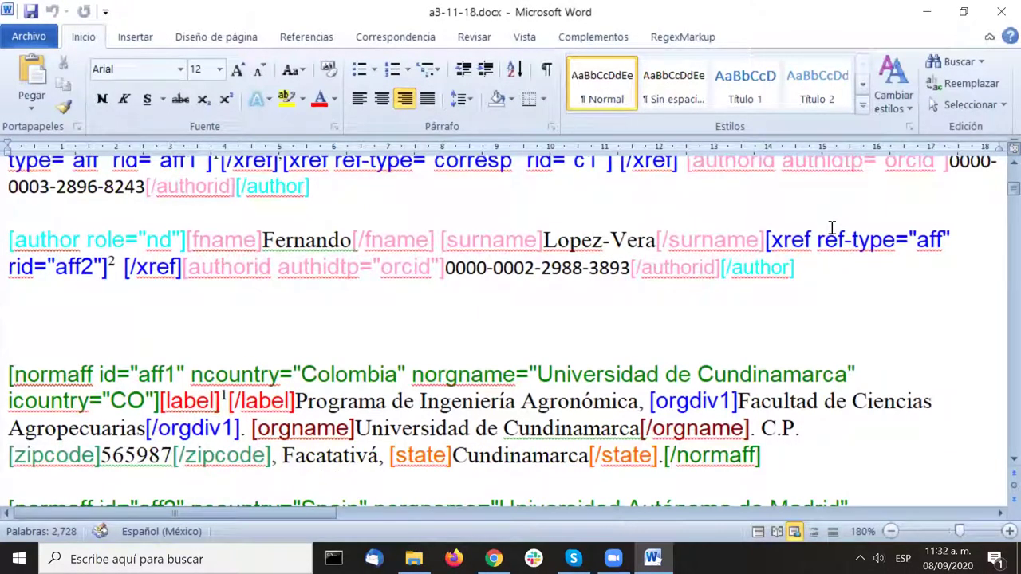
scroll(831, 227, "down", 4)
scroll(831, 230, "down", 4)
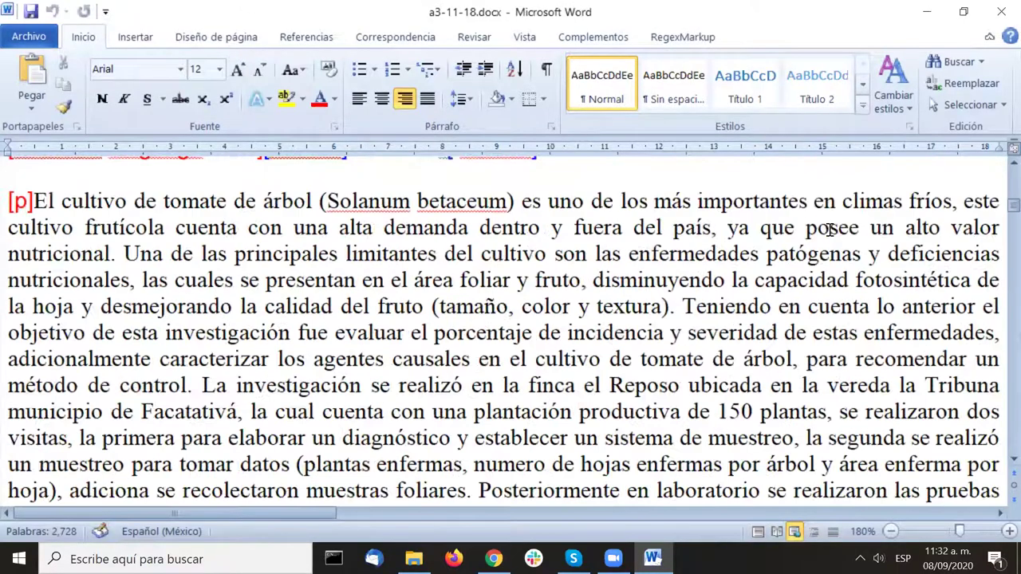
scroll(831, 227, "down", 4)
scroll(831, 229, "down", 4)
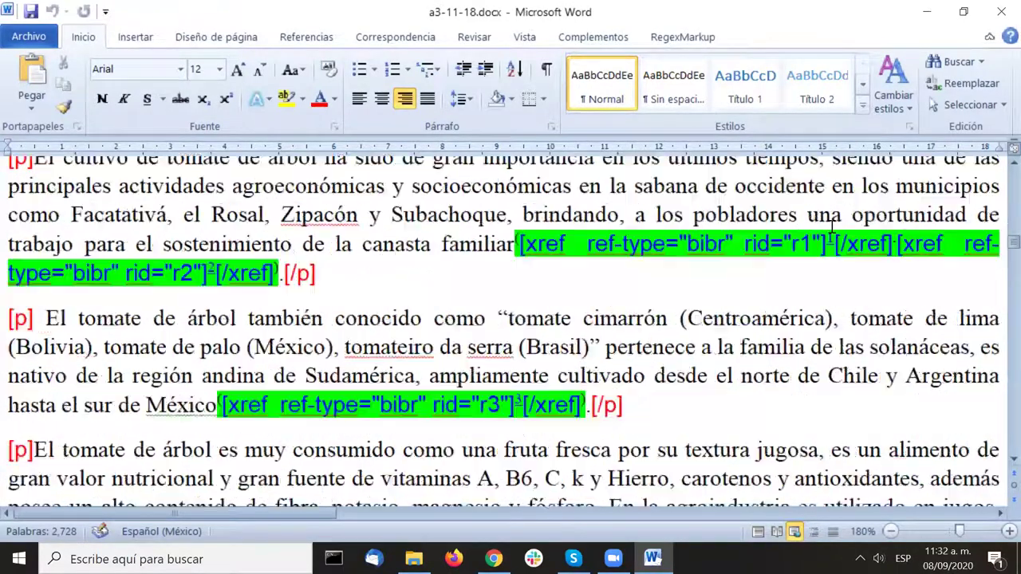
scroll(831, 227, "down", 20)
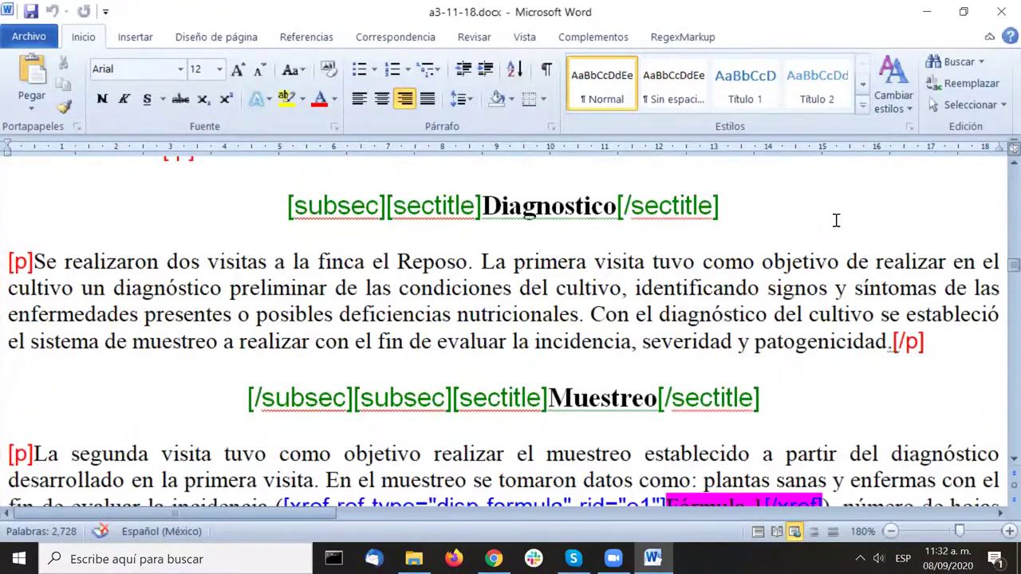
scroll(836, 221, "down", 20)
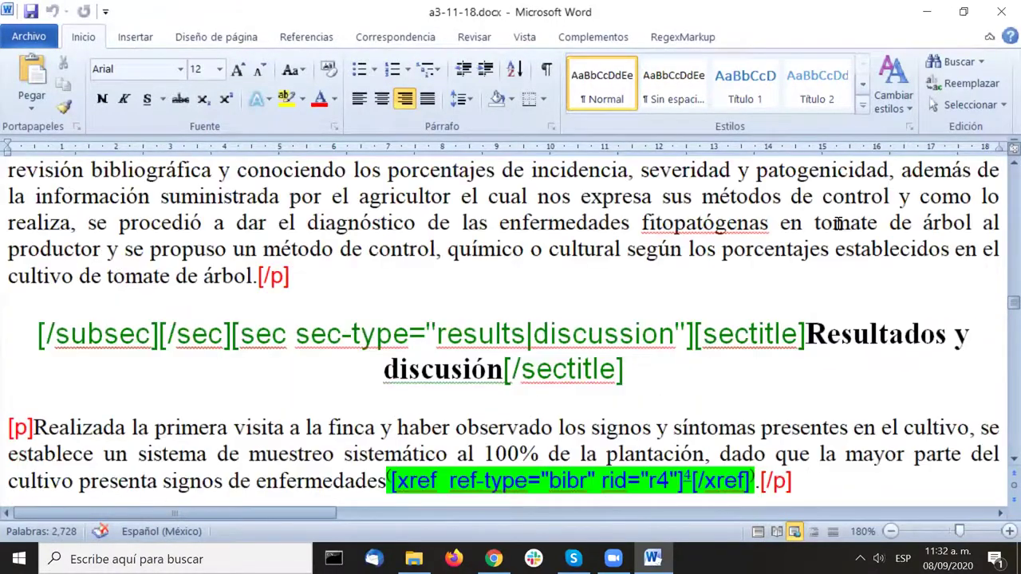
scroll(837, 224, "down", 20)
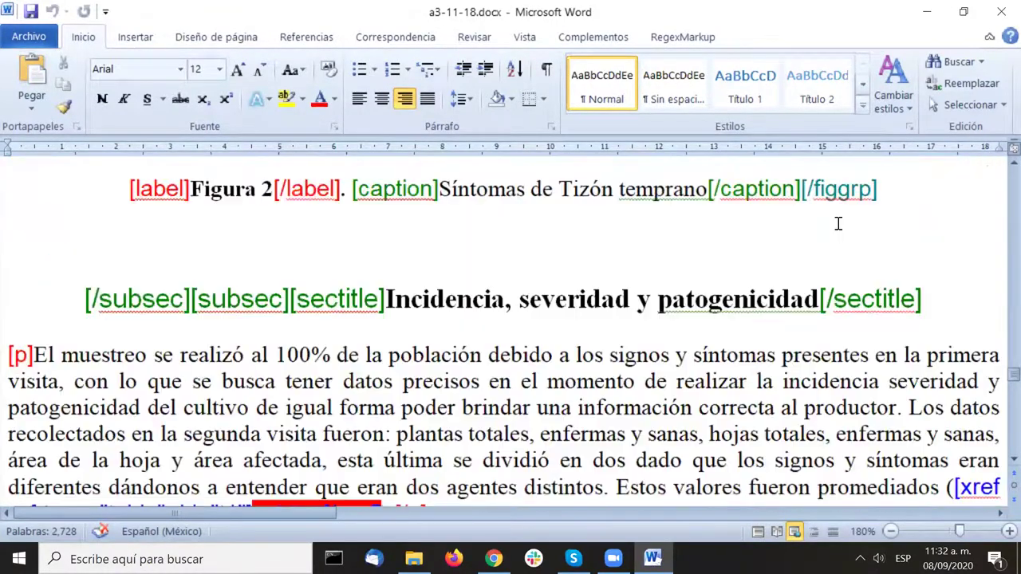
scroll(848, 248, "down", 20)
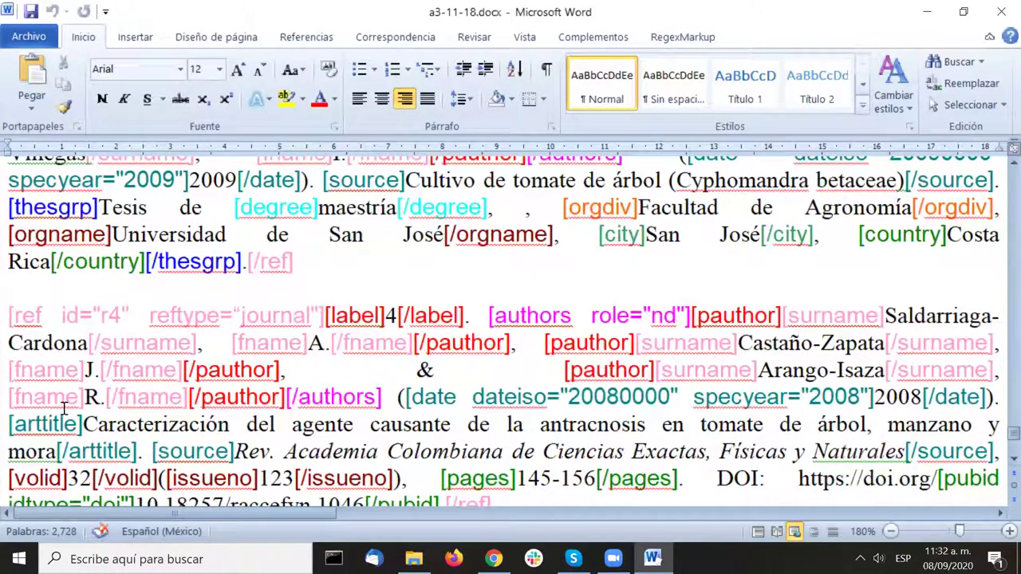
scroll(957, 271, "down", 10)
left_click_drag(995, 451, 996, 173)
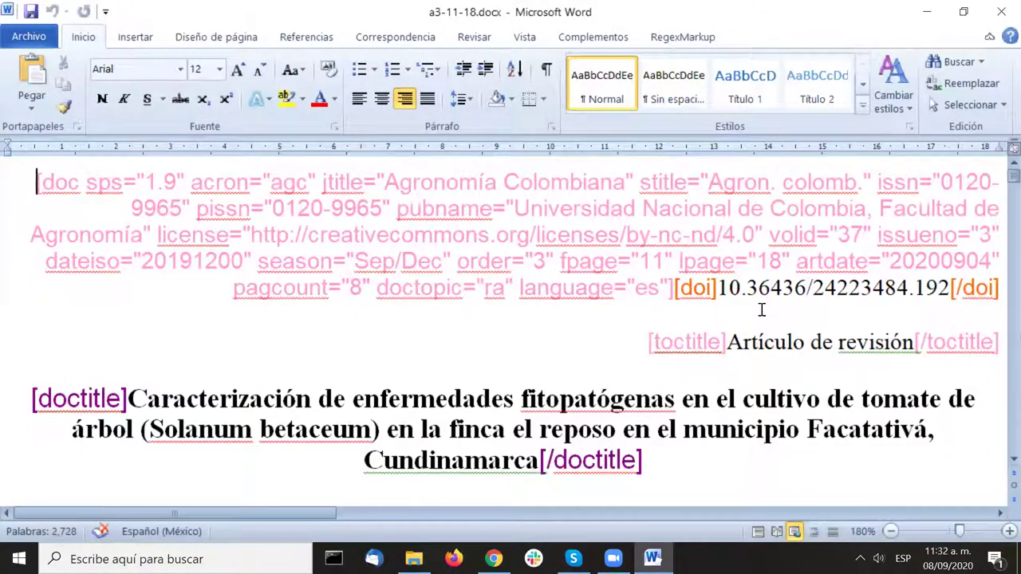
Step: Start the DTD-SciELO markup program on a3-11-18.docx
left_click(589, 37)
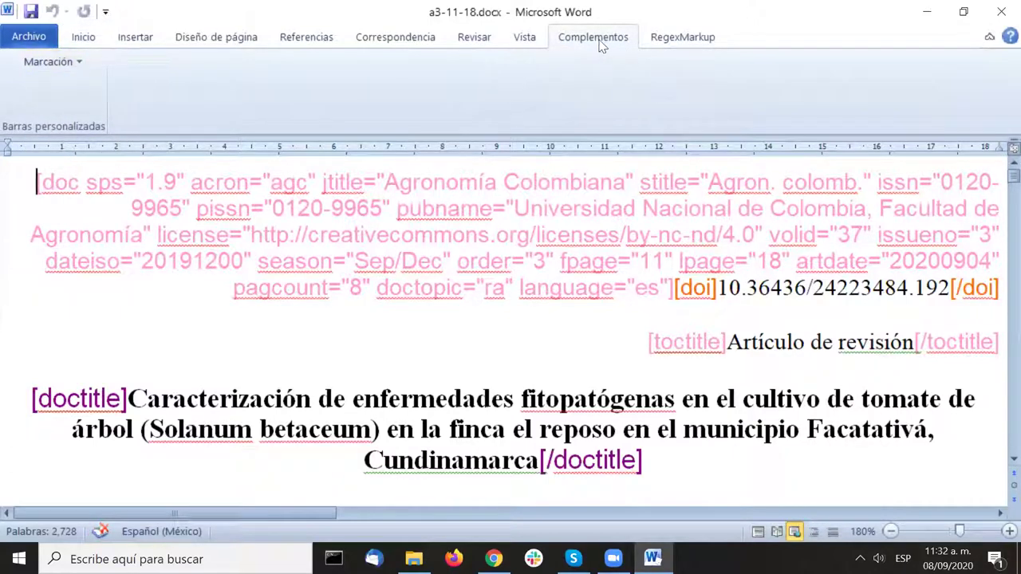
left_click(70, 64)
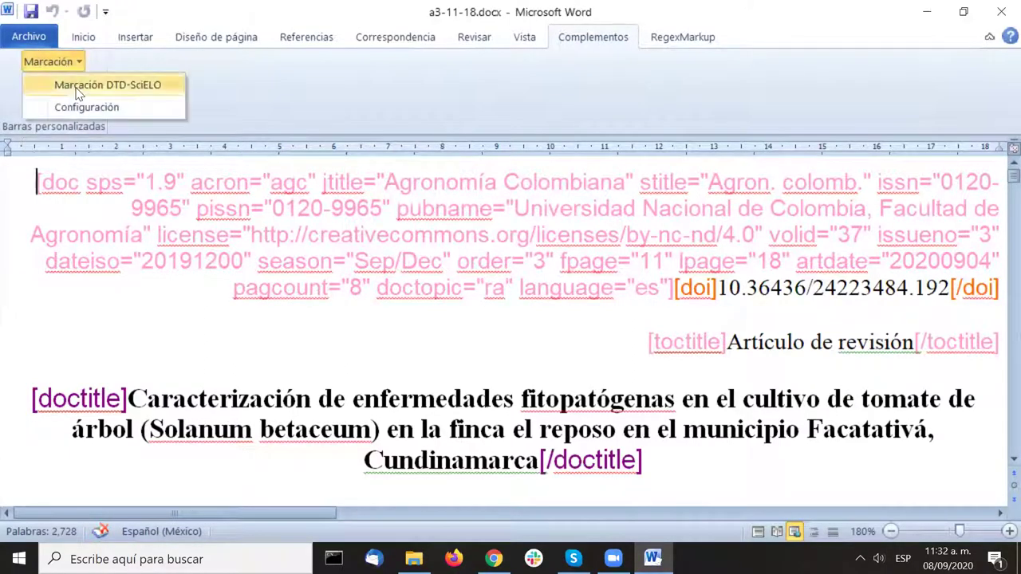
left_click(78, 88)
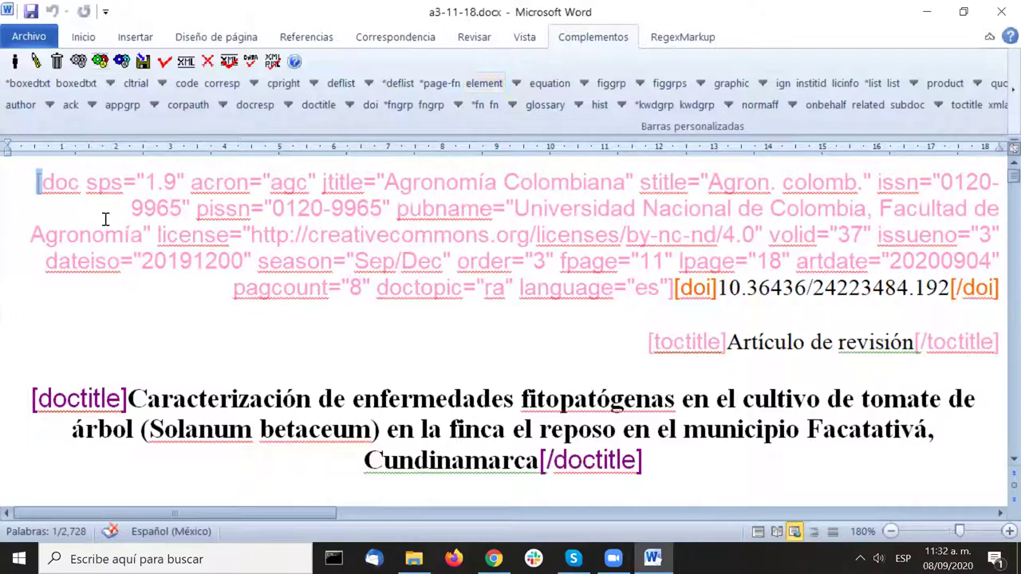
Step: Generate the XML package for a3-11-18.docx
left_click(189, 68)
left_click(189, 68)
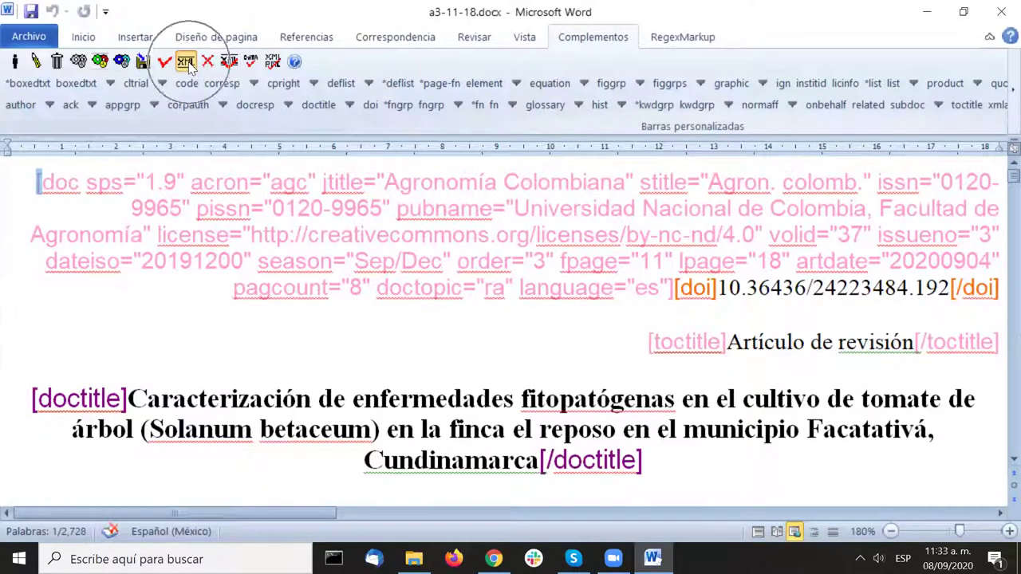
left_click(189, 68)
left_click(189, 68)
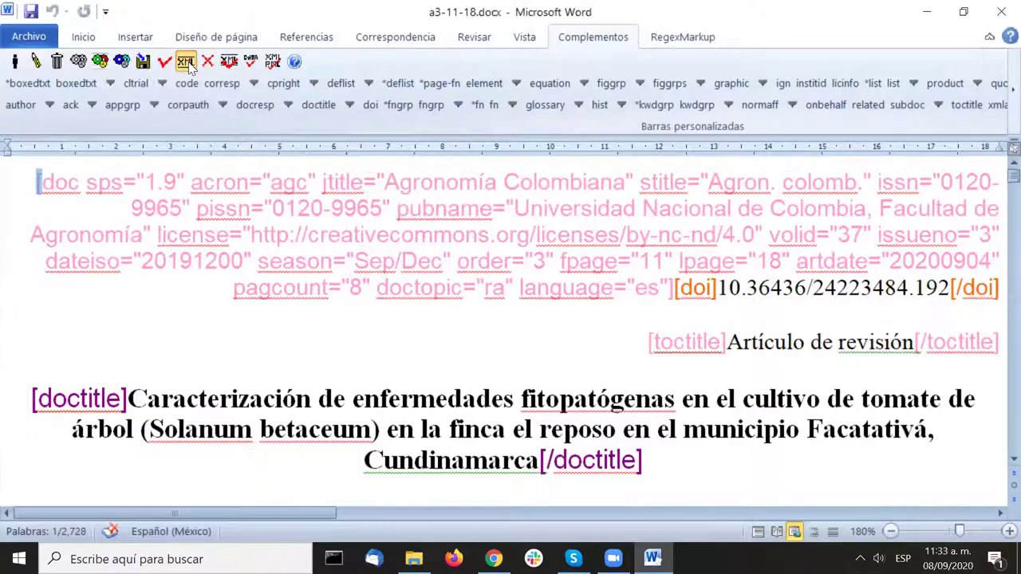
left_click(189, 68)
left_click(189, 67)
left_click(189, 67)
left_click(189, 68)
left_click(189, 68)
left_click(189, 68)
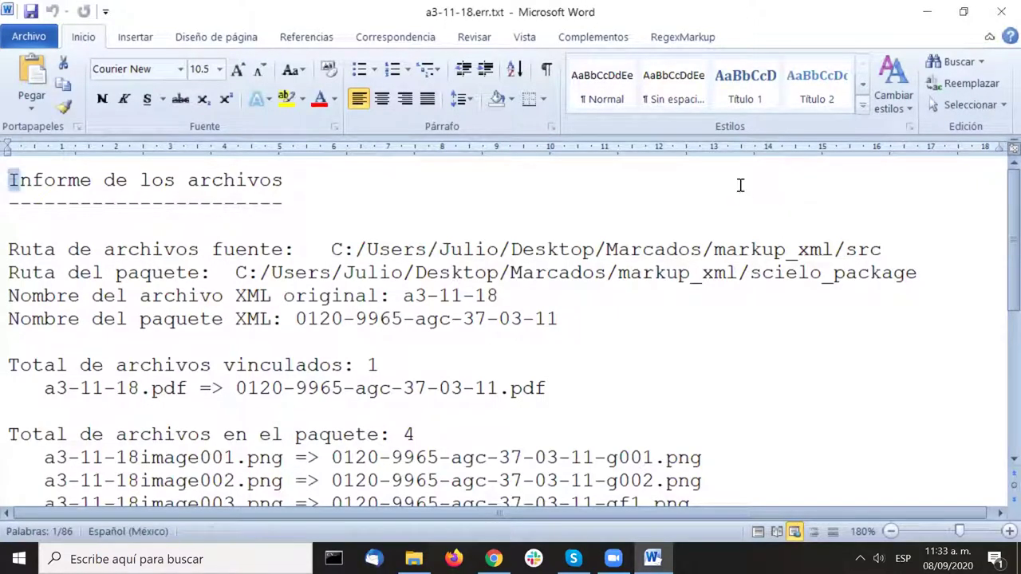
Step: Review the files report in a3-11-18.err.txt, covering package files, XML href entries, missing files and DTD errors
left_click(691, 221)
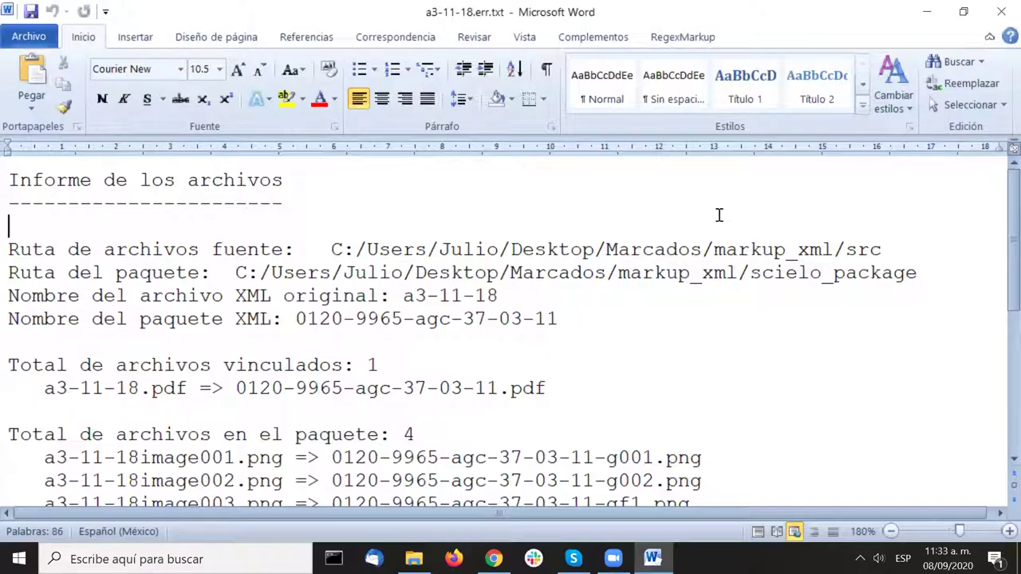
scroll(783, 217, "down", 2)
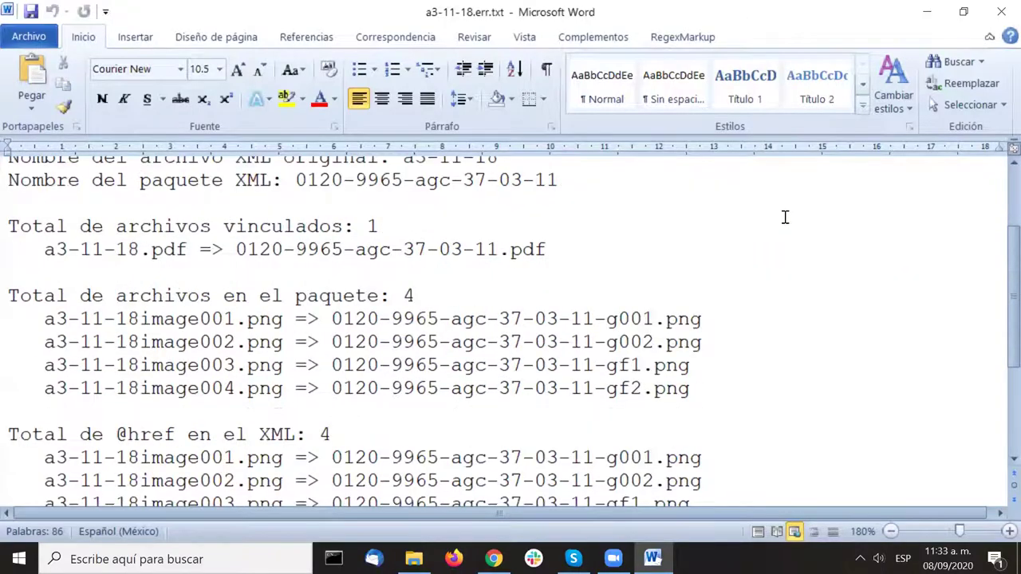
scroll(784, 217, "down", 1)
scroll(785, 217, "down", 4)
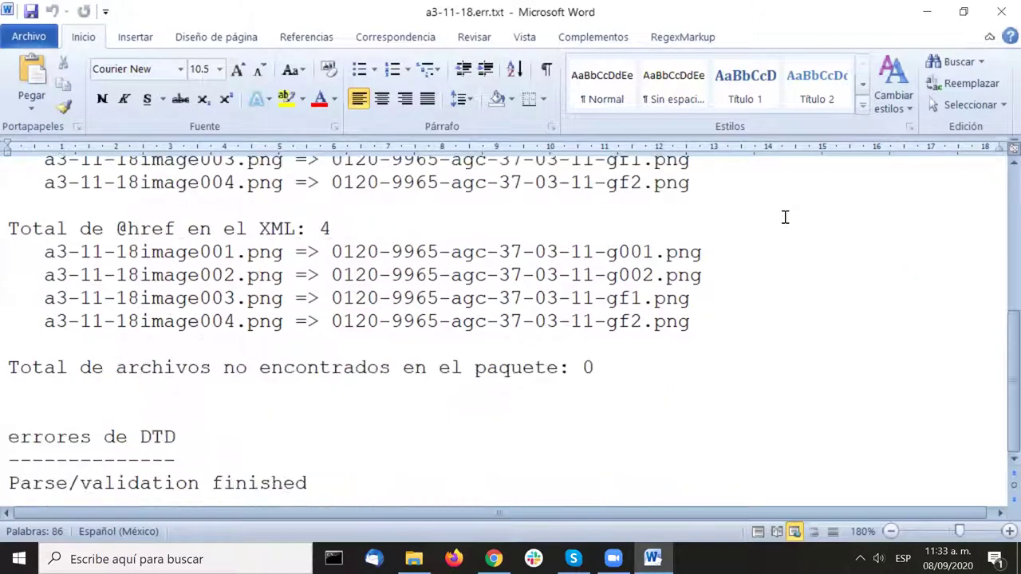
scroll(785, 217, "up", 7)
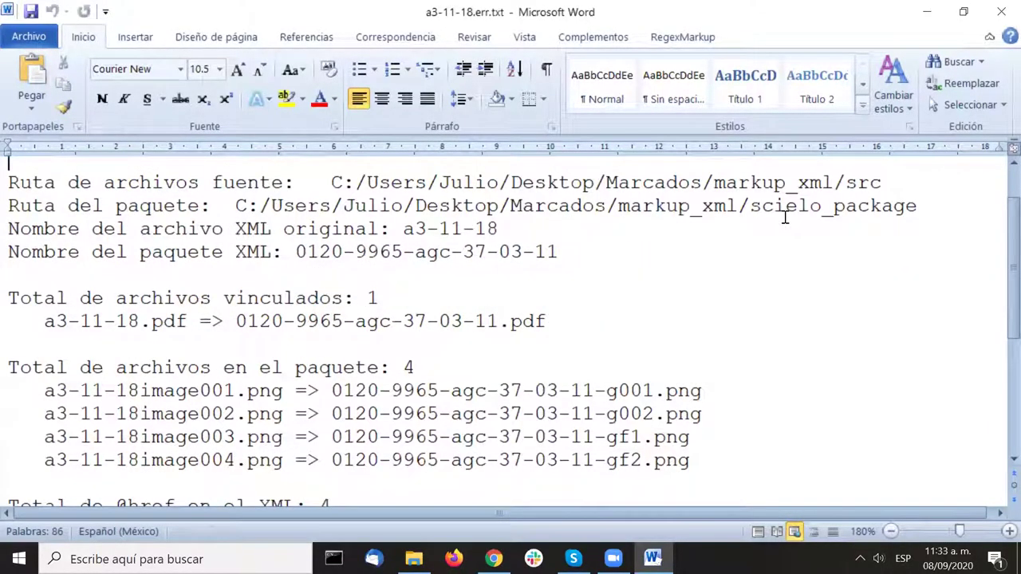
Step: Check the missing-files line in a3-11-18.err.txt and compare the images listed in the package with the XML href entries
scroll(785, 217, "down", 1)
scroll(785, 217, "up", 2)
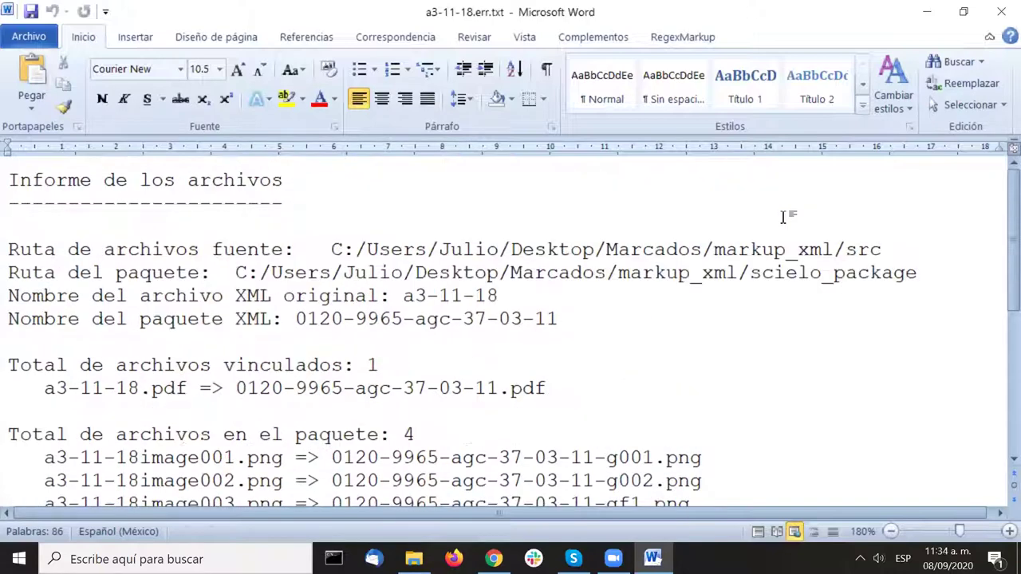
scroll(782, 218, "down", 4)
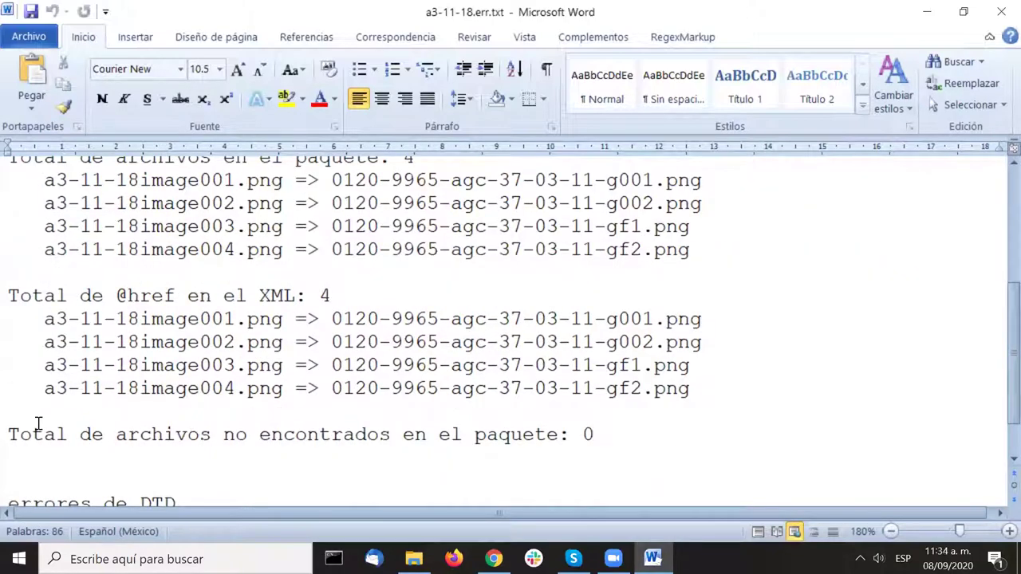
left_click_drag(10, 435, 559, 435)
scroll(841, 315, "down", 1)
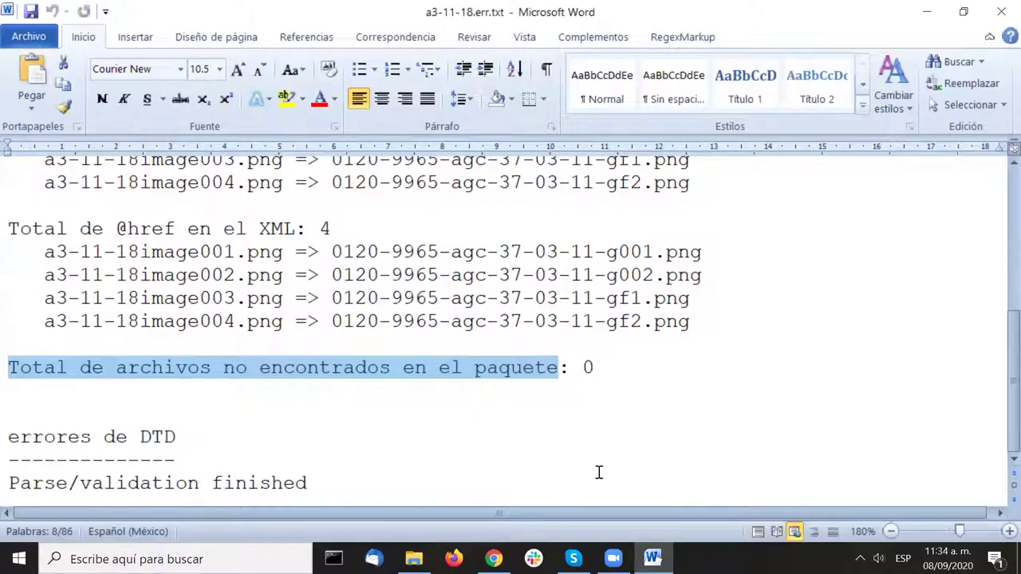
left_click(689, 239)
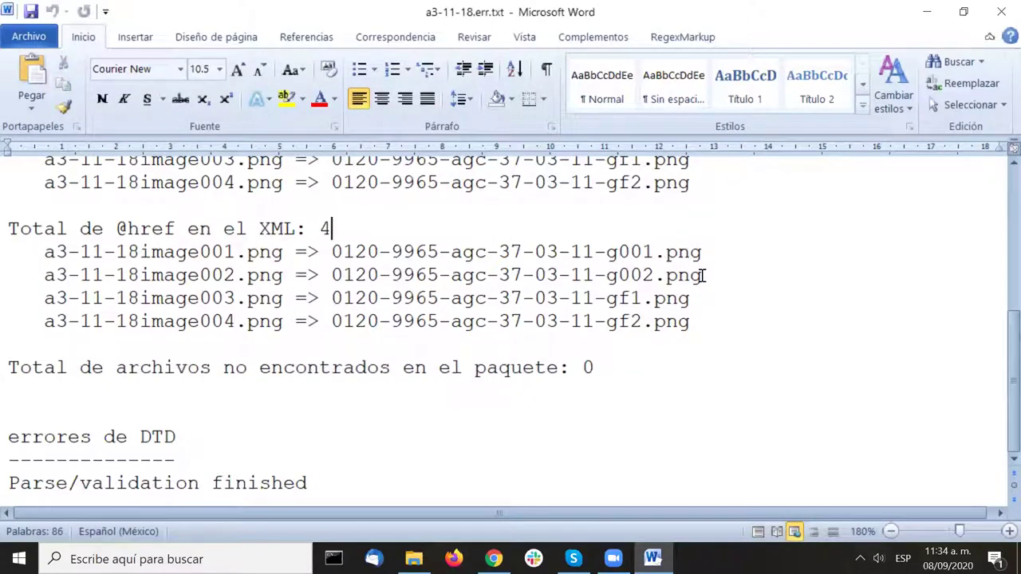
scroll(704, 273, "up", 5)
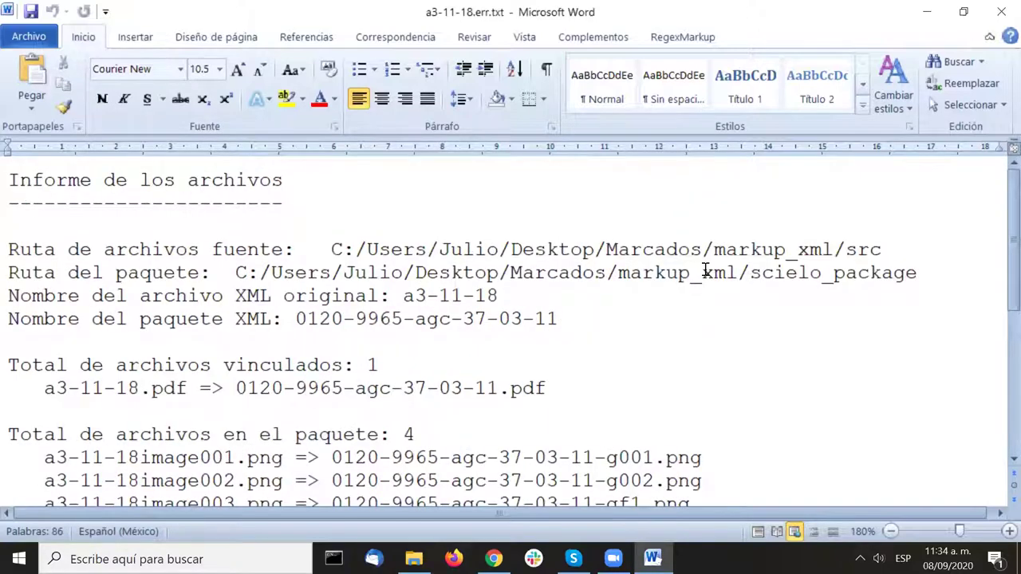
scroll(705, 271, "down", 5)
scroll(705, 271, "up", 2)
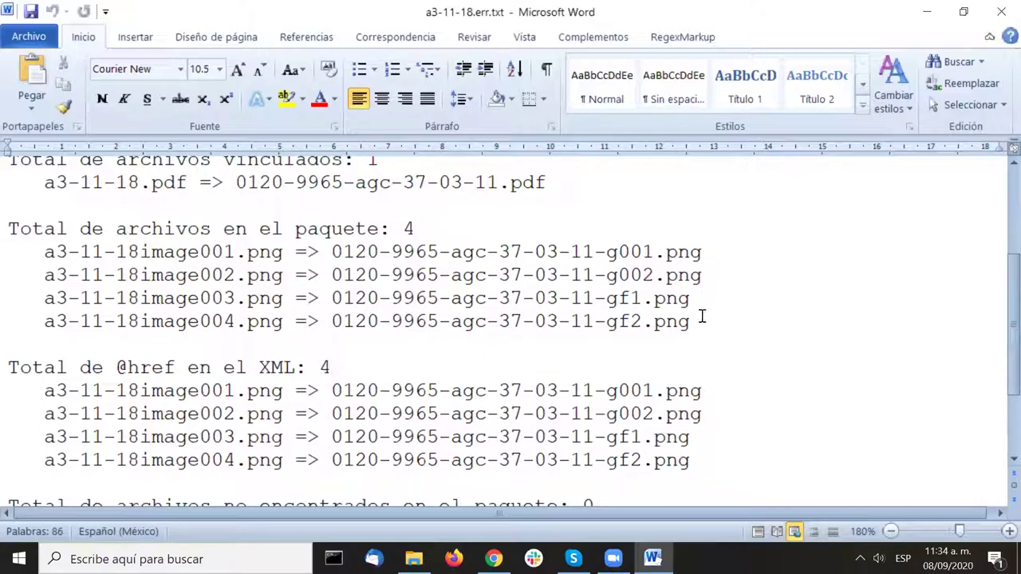
left_click_drag(701, 322, 334, 252)
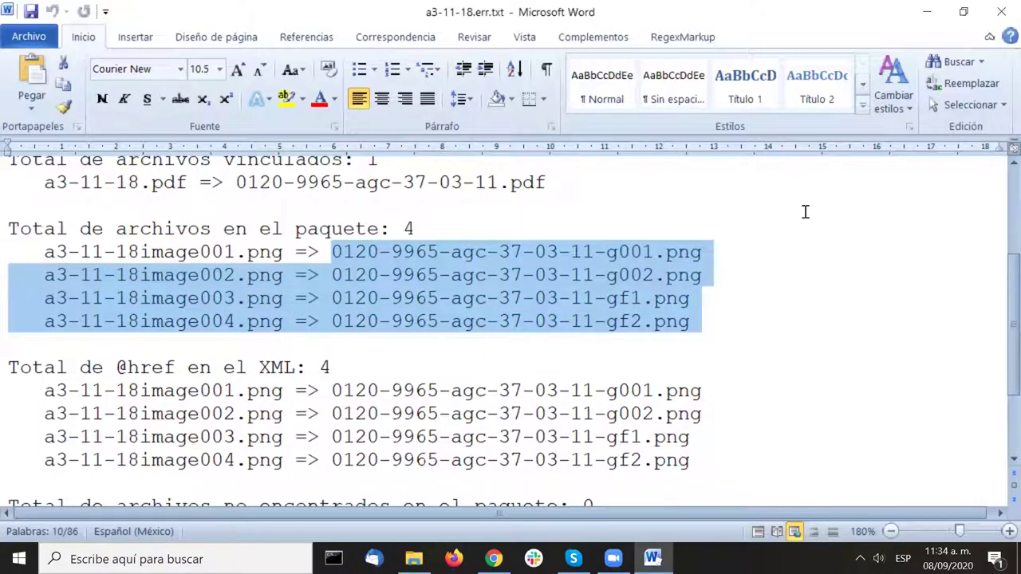
left_click_drag(687, 460, 337, 383)
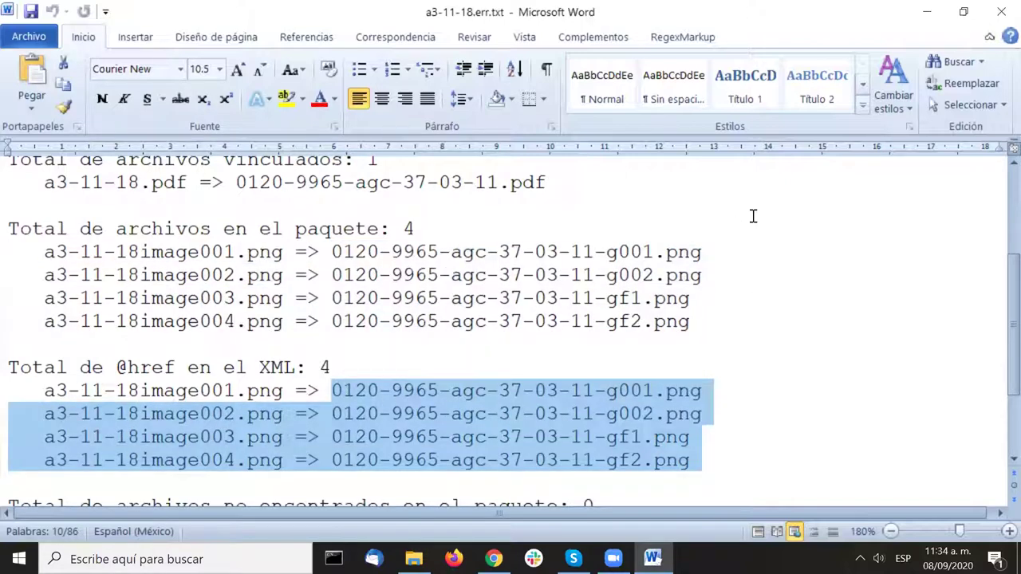
Step: Examine the suffixes gf1, gf2, g001 and g002 in the renamed package images of the files report
double_click(618, 299)
double_click(622, 322)
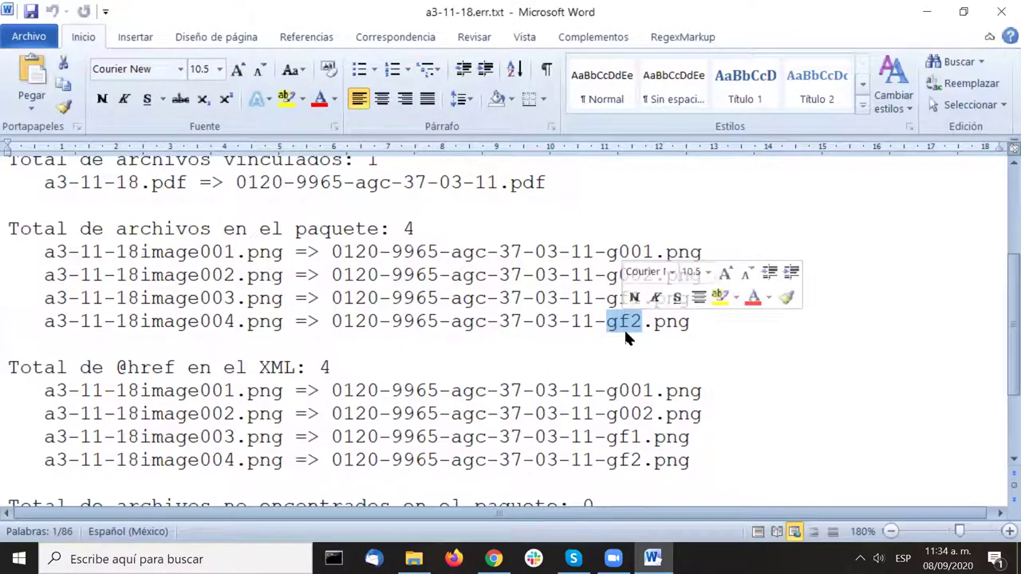
left_click(551, 226)
left_click(608, 252)
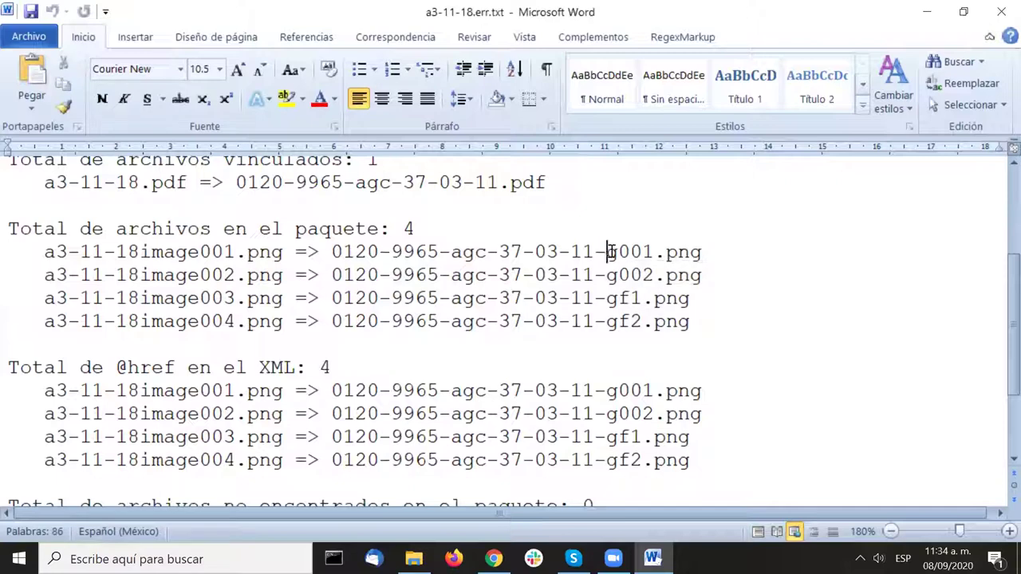
left_click_drag(608, 252, 654, 252)
left_click_drag(607, 276, 654, 275)
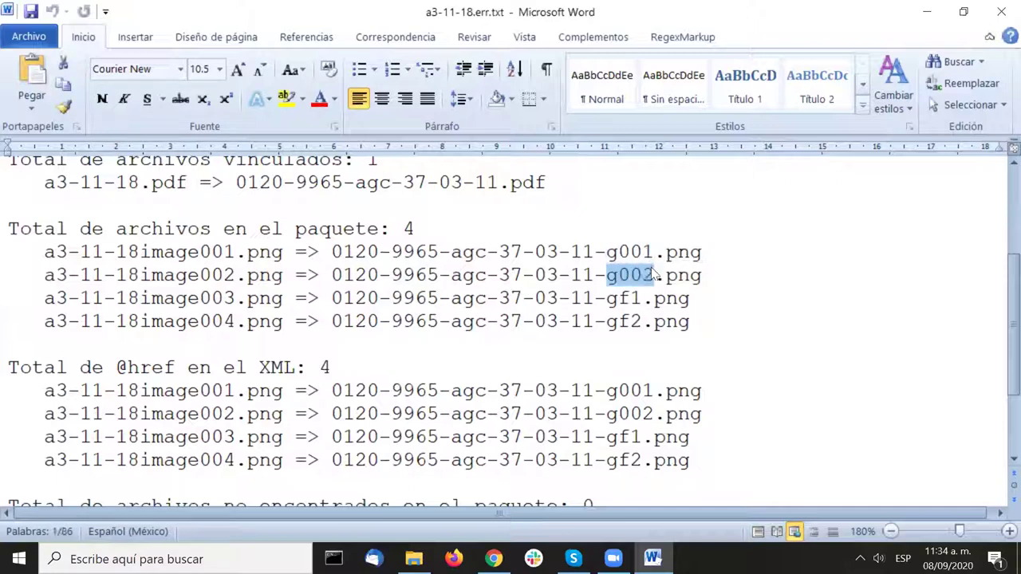
left_click(625, 253)
double_click(624, 253)
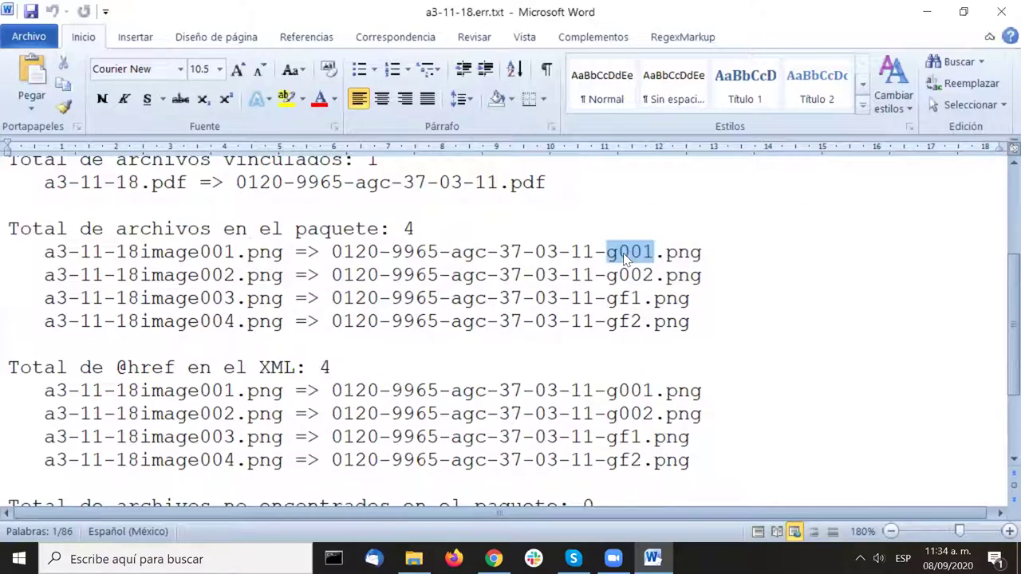
left_click(624, 253)
double_click(624, 253)
Step: Open the Packtools Style Checker report for a3-11-18
left_click(606, 39)
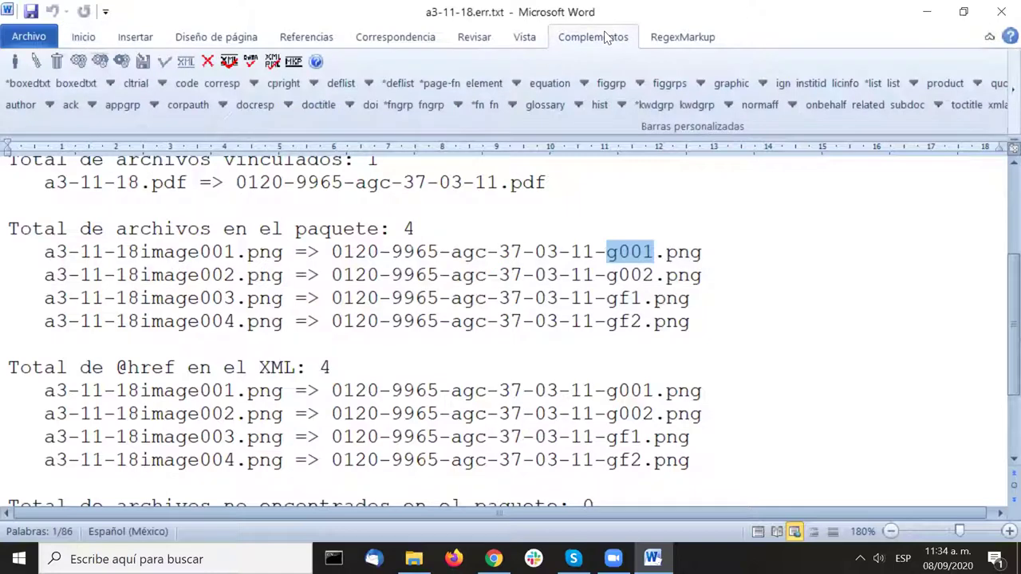
left_click(229, 62)
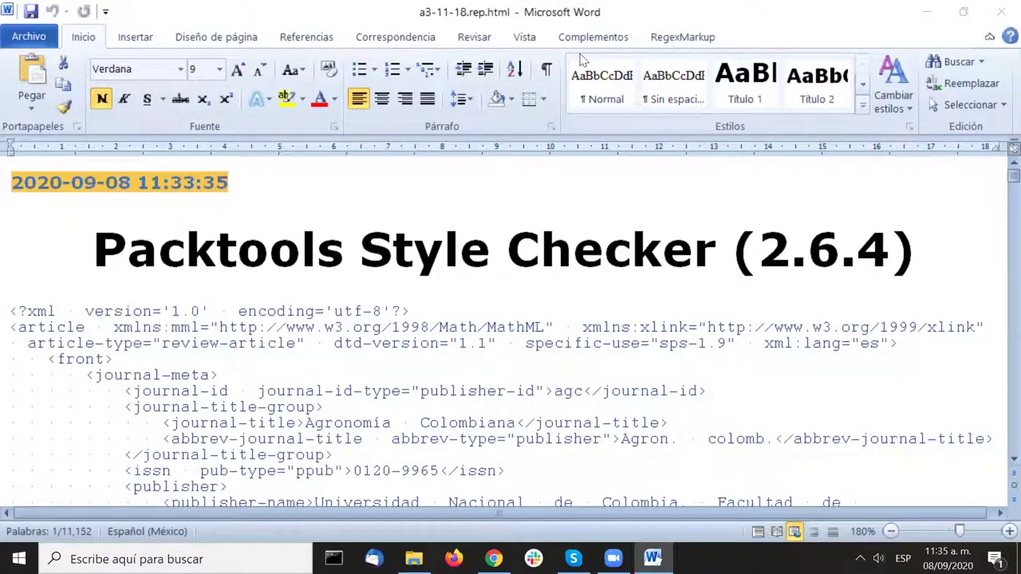
left_click(145, 7)
left_click(895, 350)
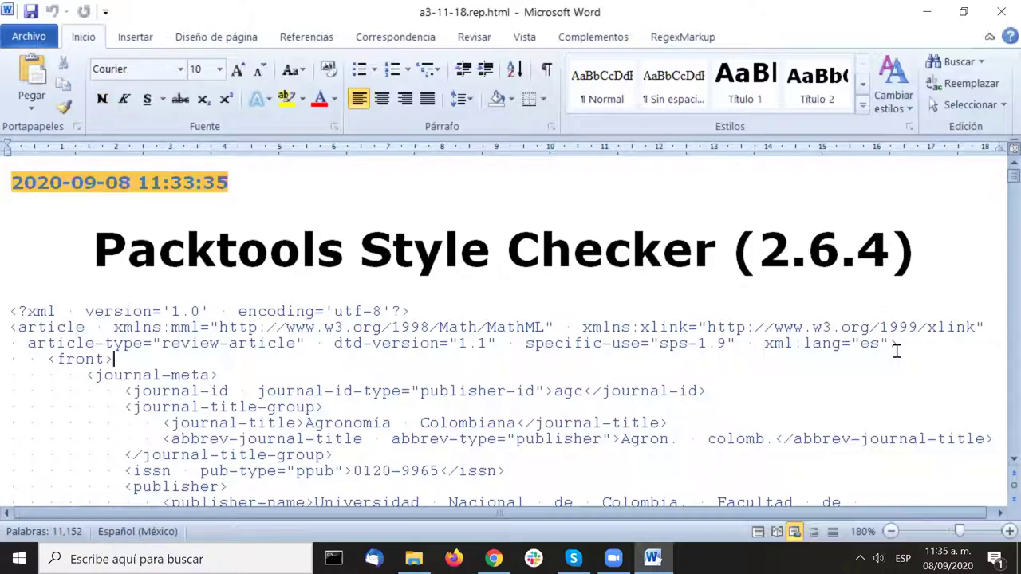
Step: Open the data quality control report for a3-11-18 and check its totals of blocking errors, fatal errors, errors and warnings
left_click(585, 42)
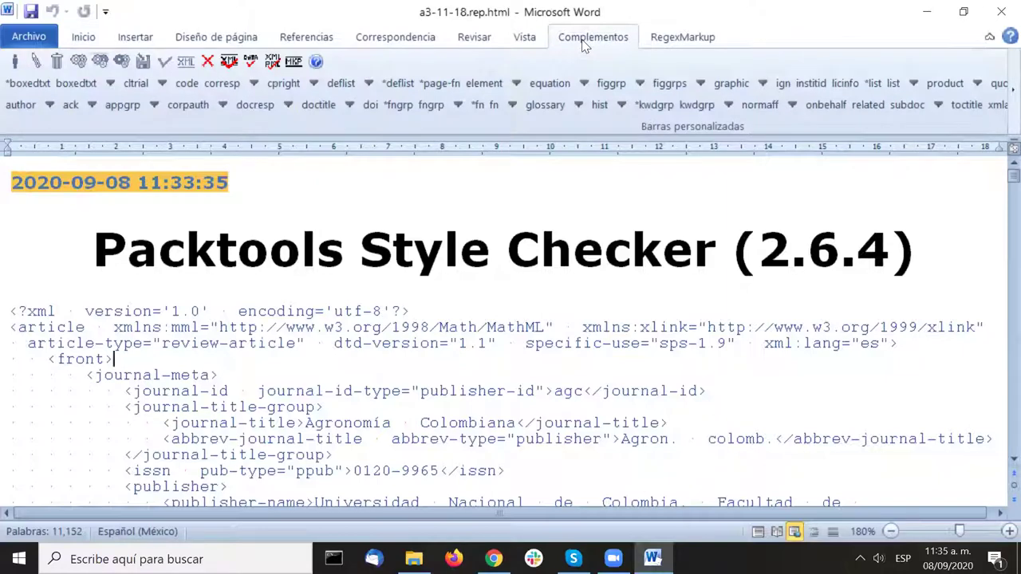
left_click(253, 64)
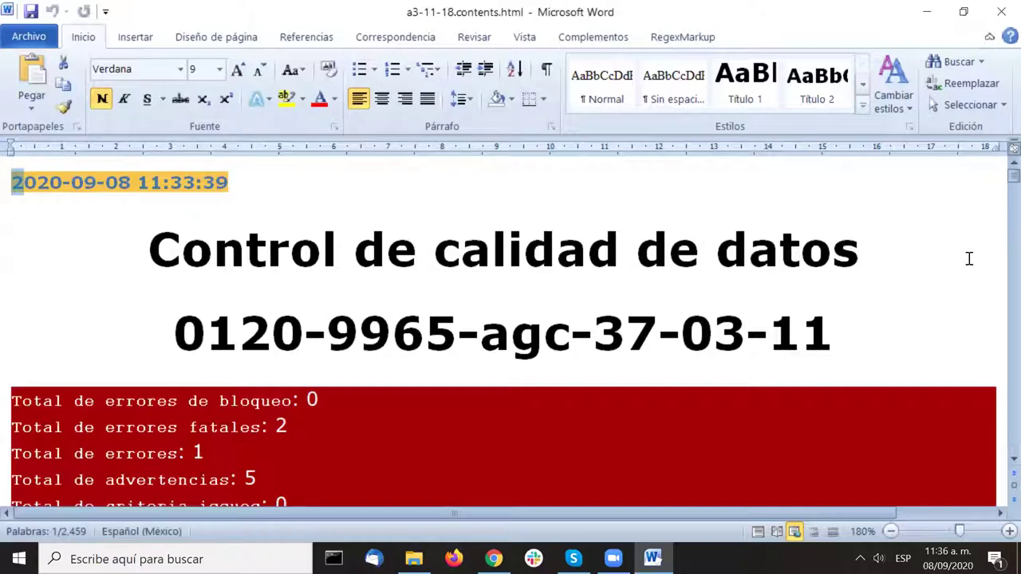
scroll(796, 207, "down", 1)
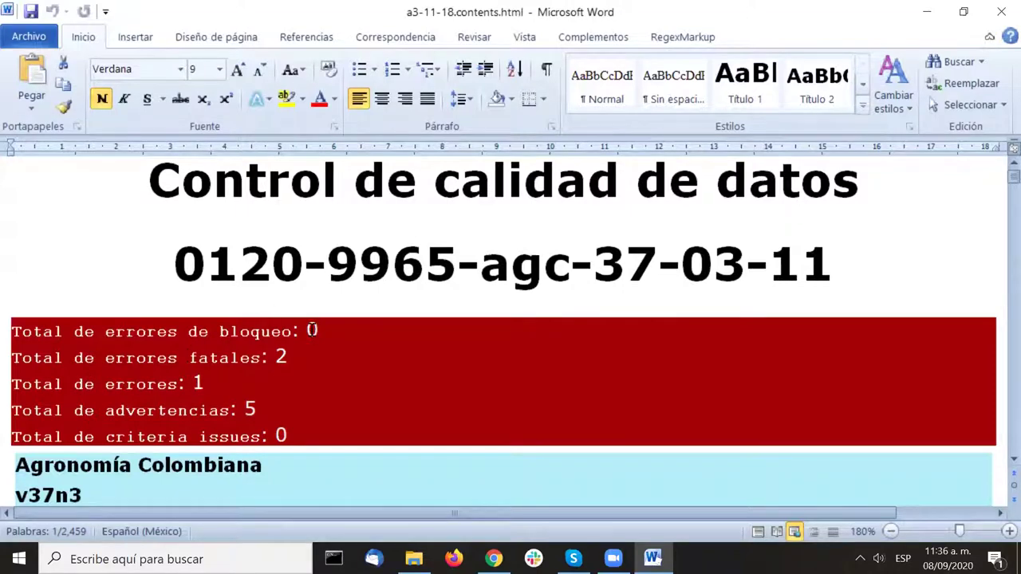
left_click_drag(308, 332, 323, 332)
left_click_drag(275, 358, 285, 360)
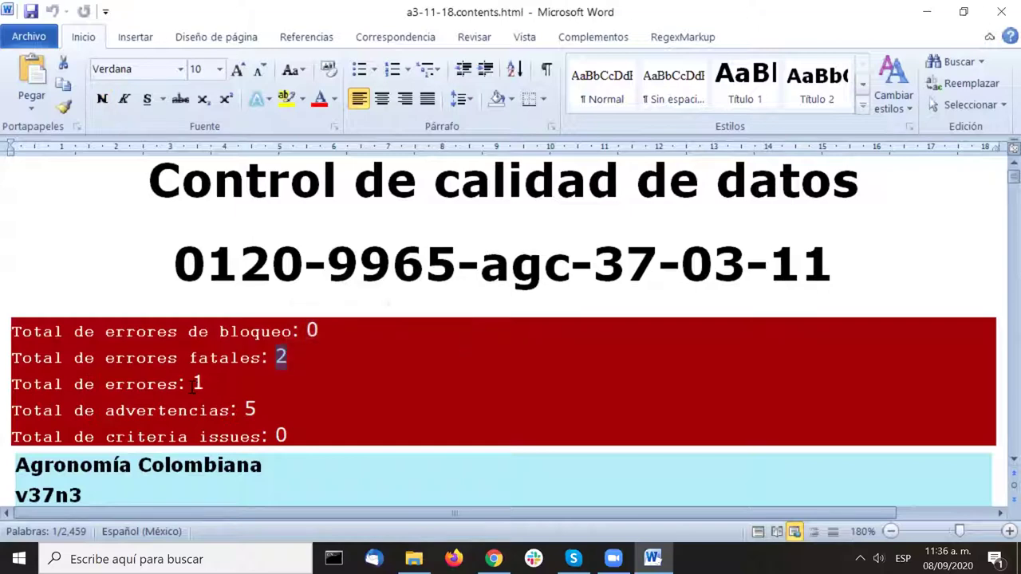
left_click_drag(190, 384, 258, 411)
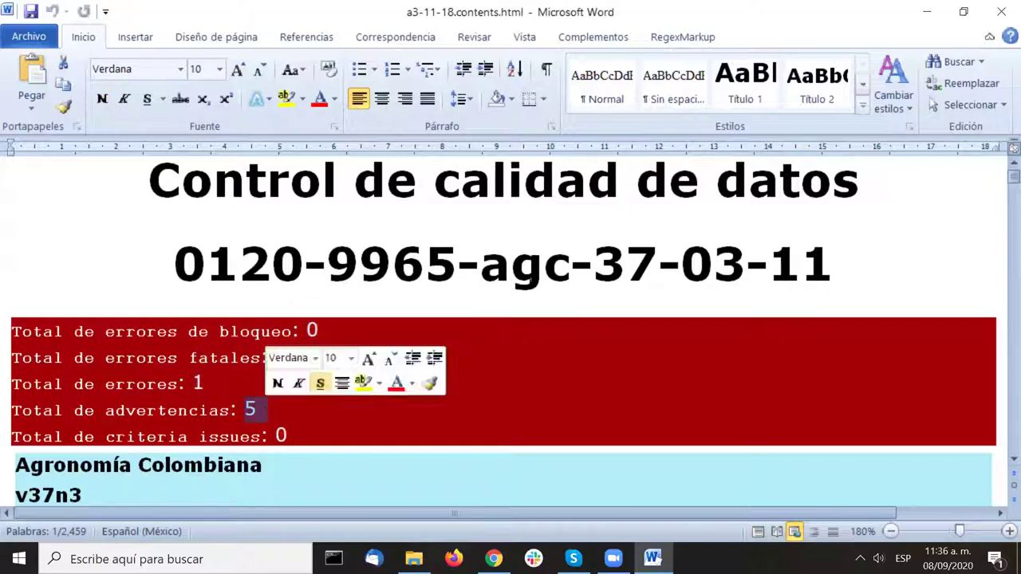
left_click(748, 188)
Step: Review the article/front data in the quality report, from the journal issue and titles through affiliations and abstracts to the keywords
scroll(853, 192, "down", 3)
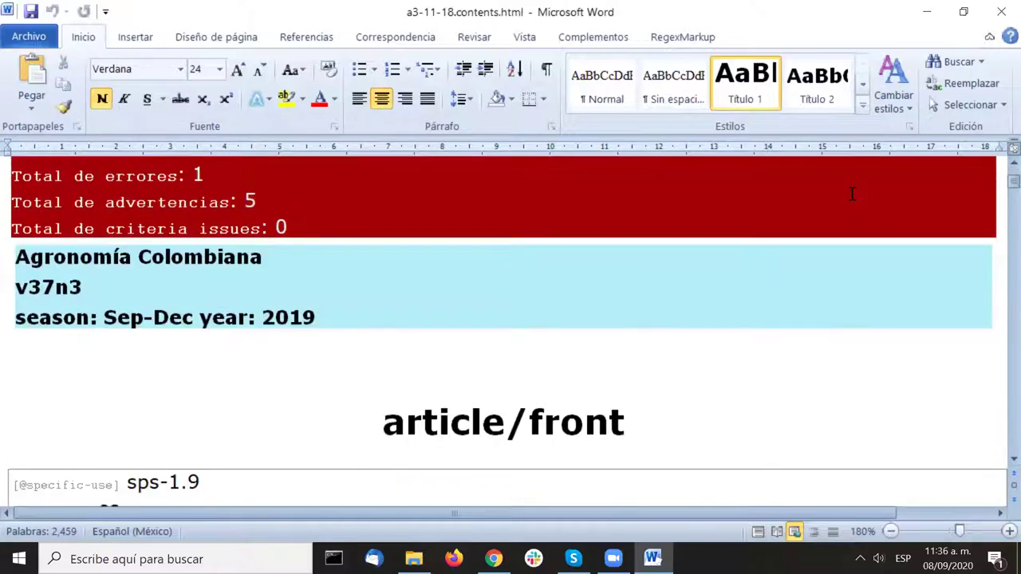
scroll(851, 194, "down", 2)
scroll(852, 194, "down", 3)
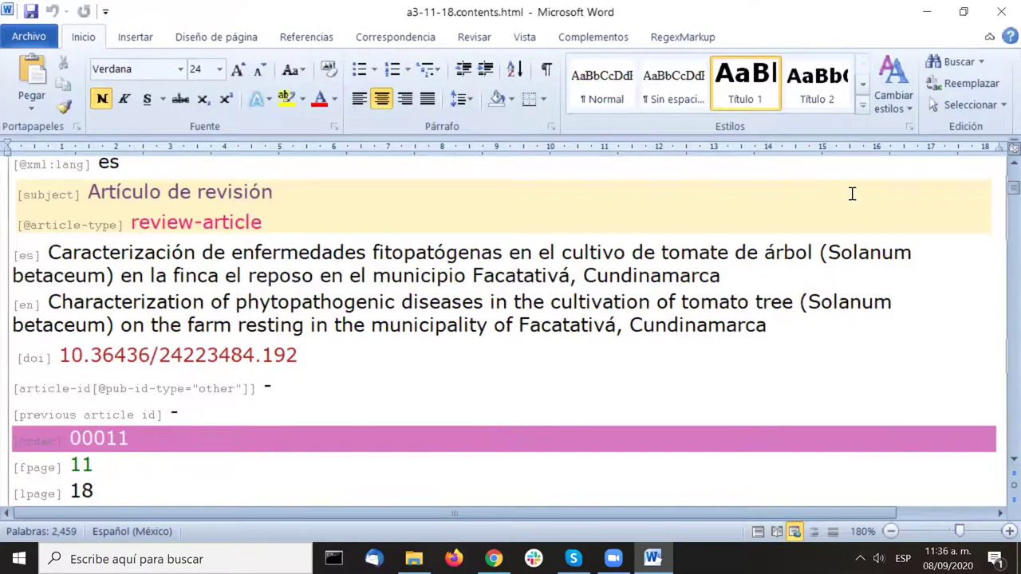
scroll(852, 194, "down", 5)
scroll(852, 194, "down", 15)
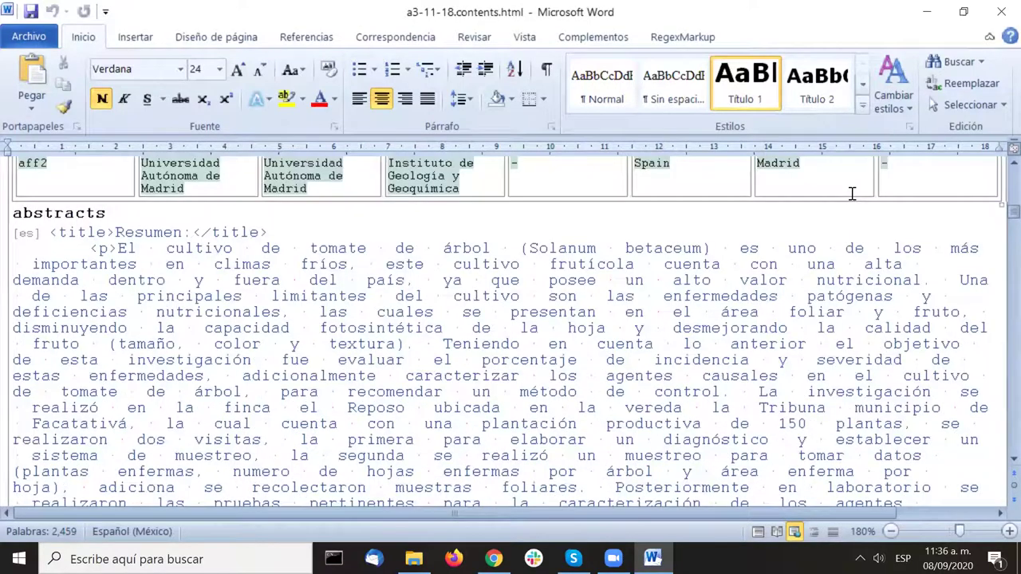
scroll(851, 194, "down", 10)
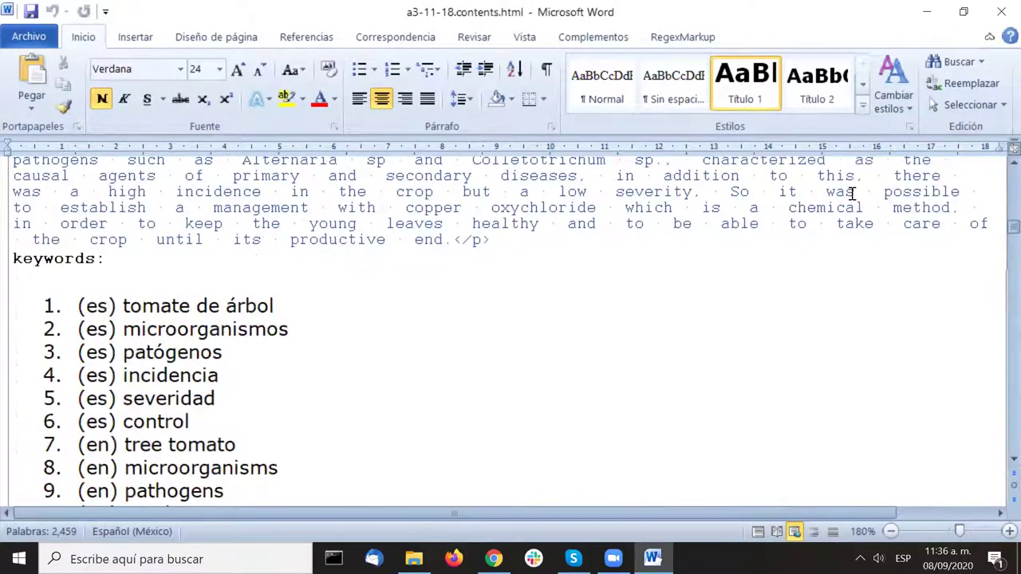
scroll(852, 194, "down", 2)
scroll(852, 193, "up", 2)
scroll(852, 194, "down", 5)
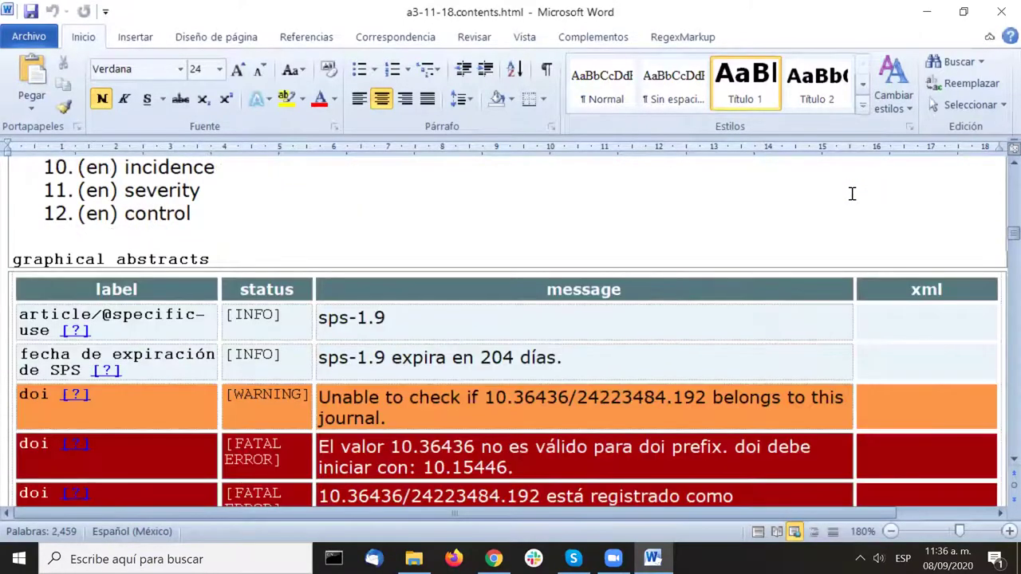
Step: Examine the DOI warning, fatal error and error messages in the validation table, including the DOI and registered article title
scroll(852, 194, "down", 2)
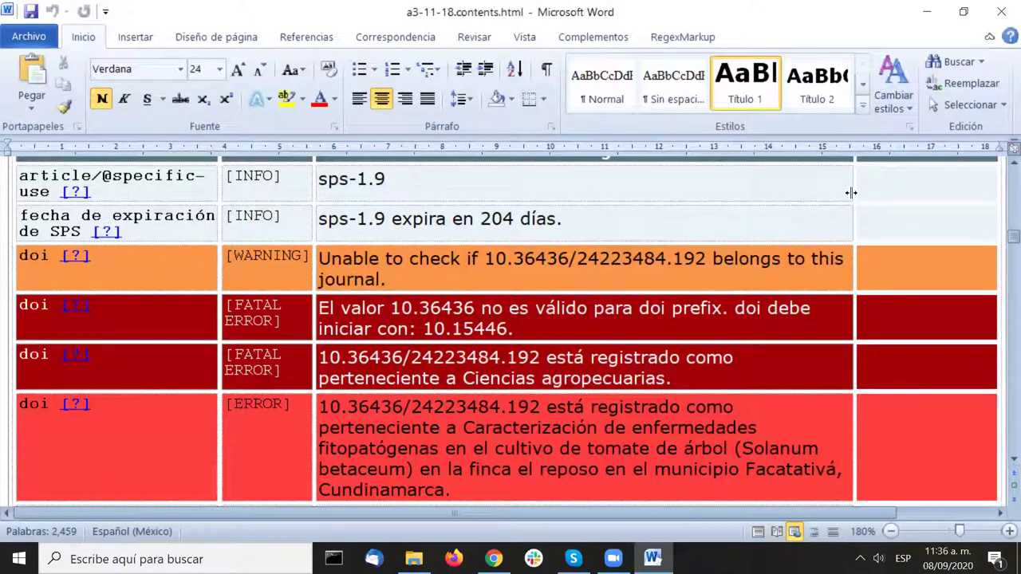
scroll(813, 182, "down", 2)
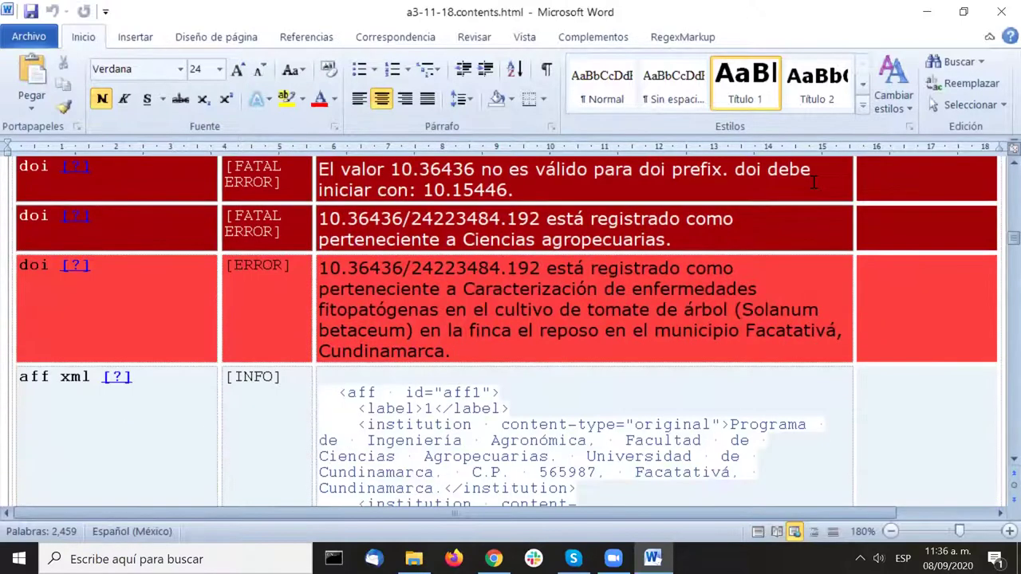
scroll(813, 182, "up", 2)
scroll(814, 183, "down", 1)
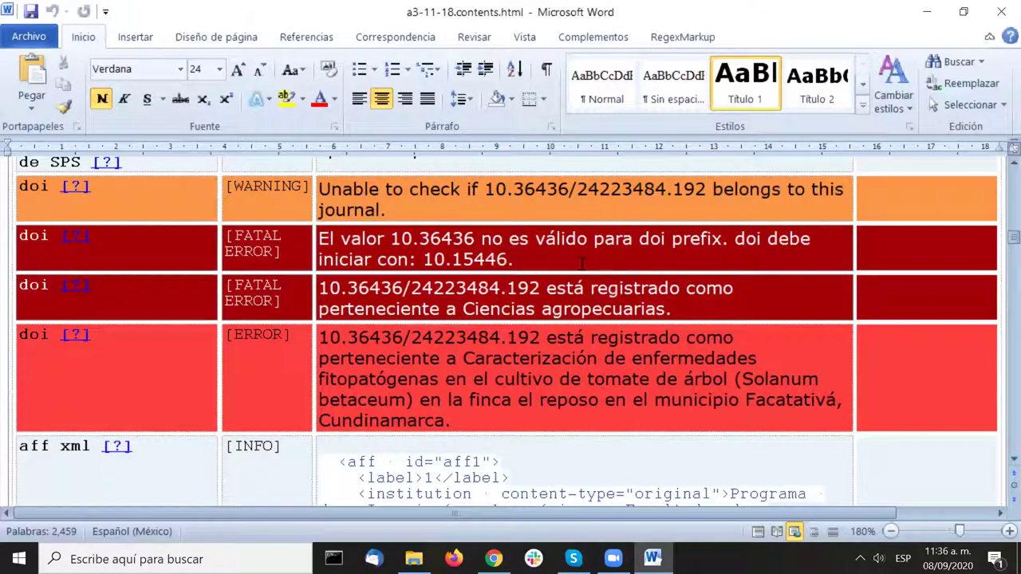
left_click_drag(690, 311, 361, 247)
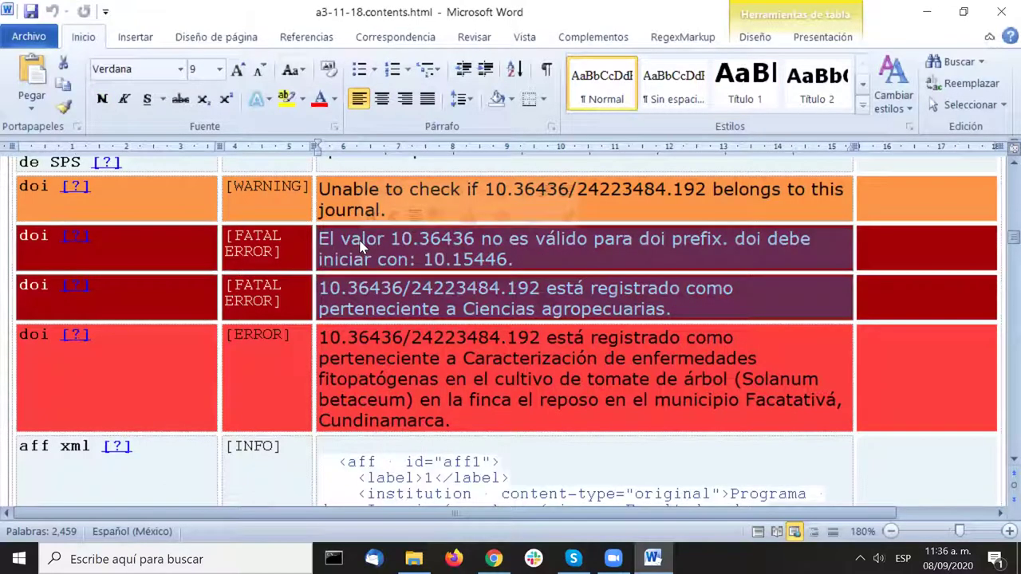
left_click(552, 261)
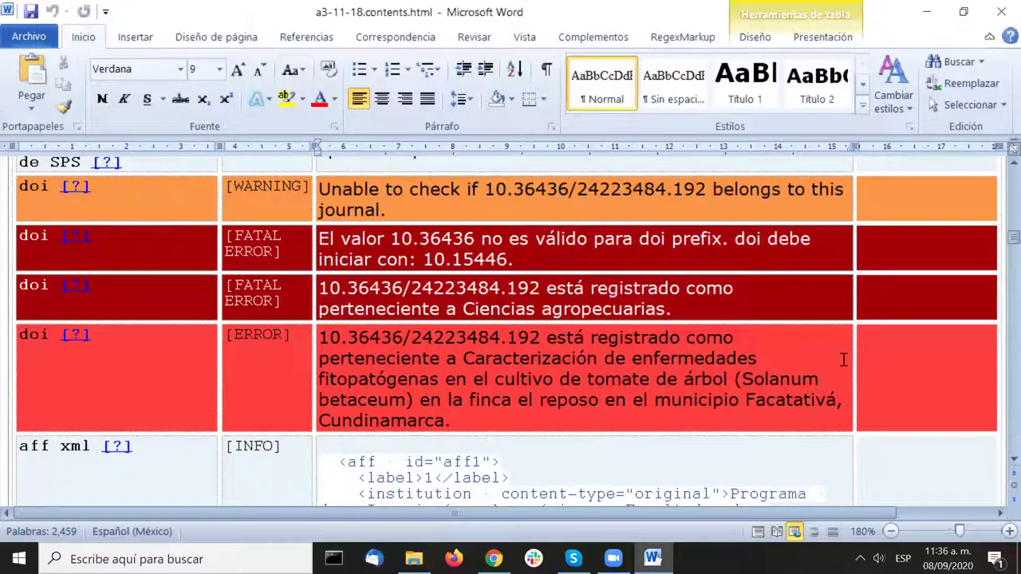
scroll(538, 319, "down", 1)
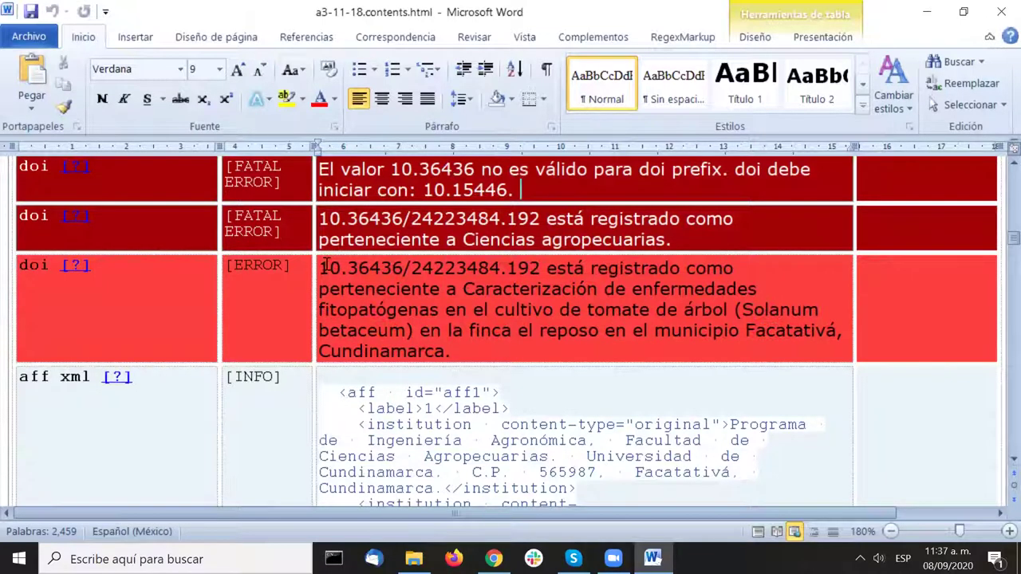
left_click_drag(321, 266, 543, 268)
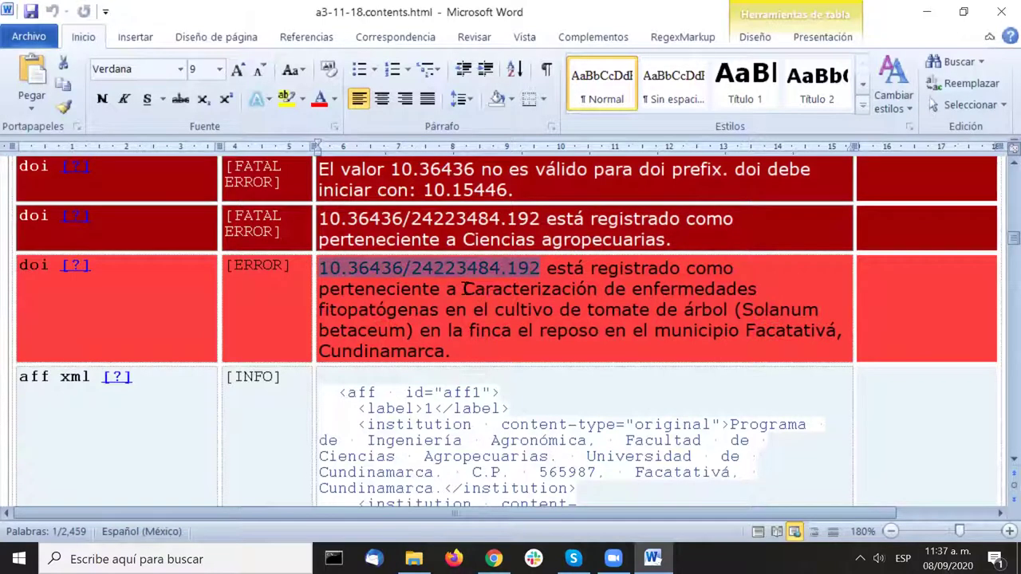
left_click_drag(462, 288, 494, 348)
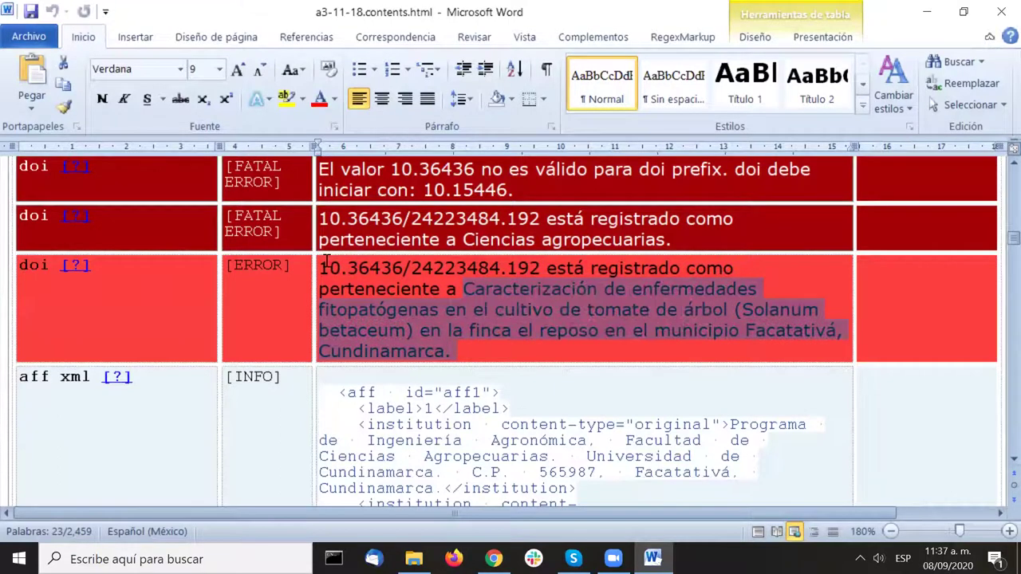
Step: Copy the DOI 10.36436/24223484.192 from the report's error message and look it up in Crossref's metadata search in Chrome
left_click_drag(322, 266, 537, 267)
key("ctrl+c")
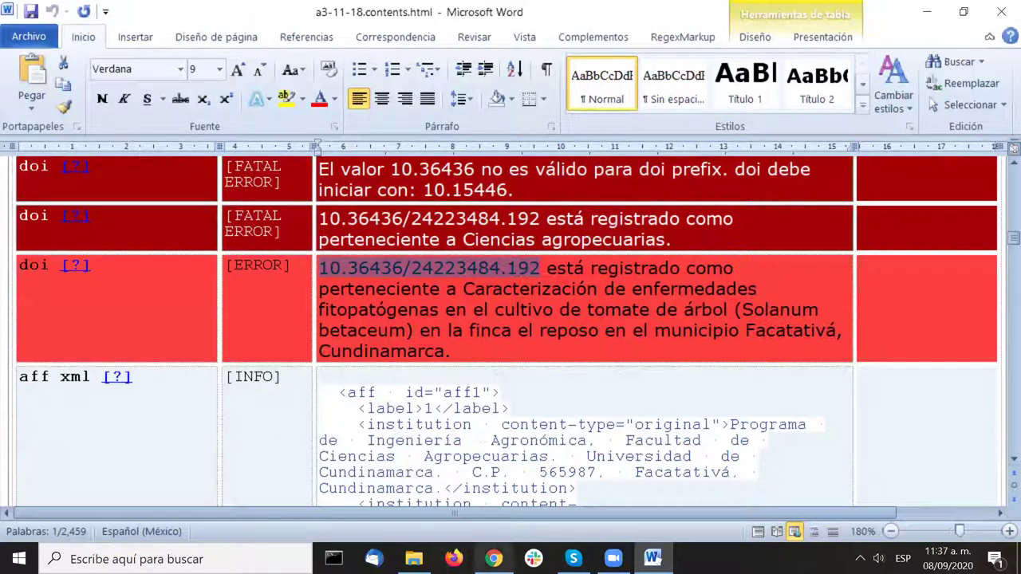
left_click(494, 559)
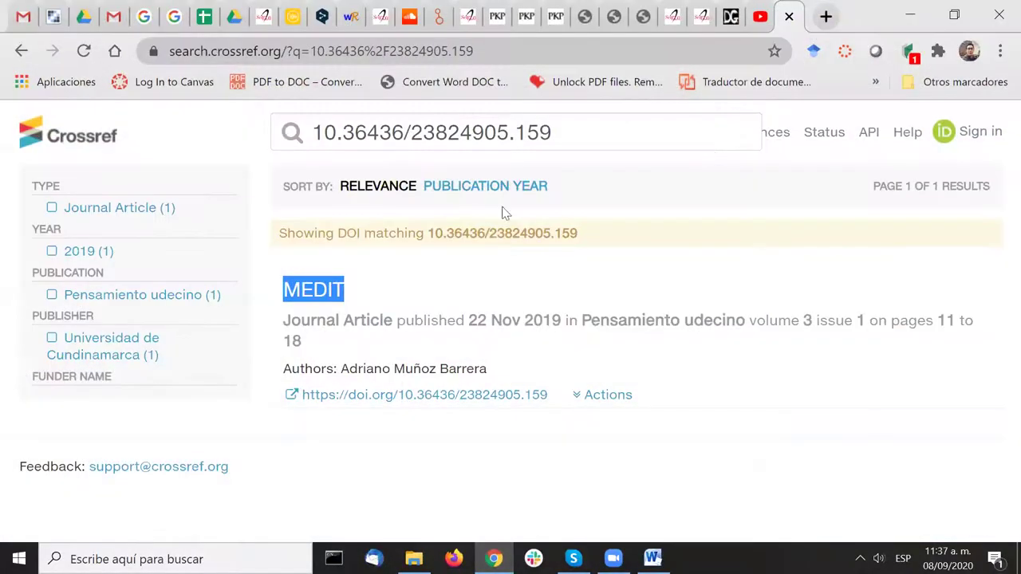
left_click_drag(642, 141, 175, 127)
key("ctrl+v")
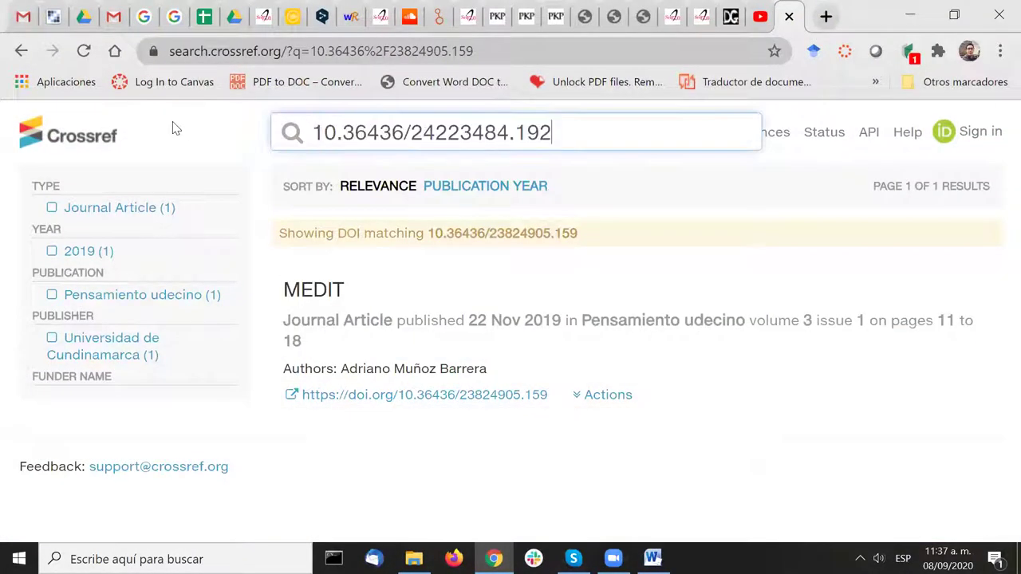
key("Return")
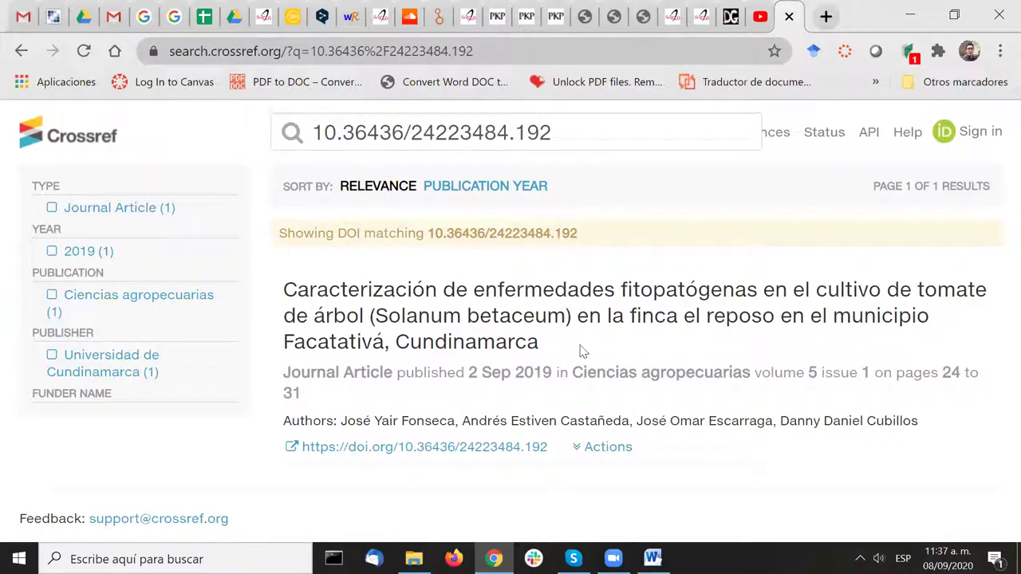
Step: Switch back to the Word report and compare the article title in the DOI error with the Crossref record, rechecking the neighbouring DOI messages
key("alt+Tab")
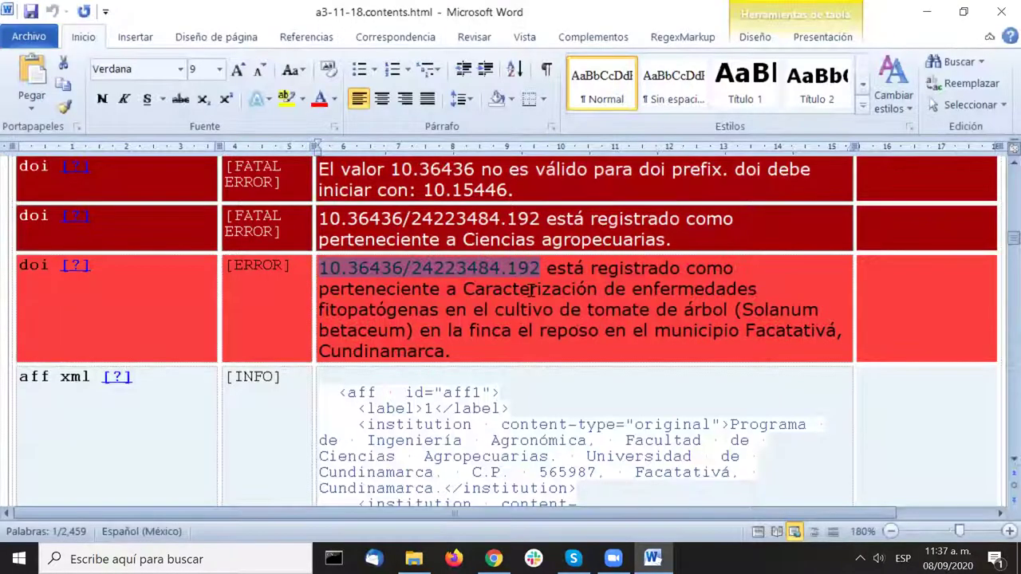
left_click(552, 337)
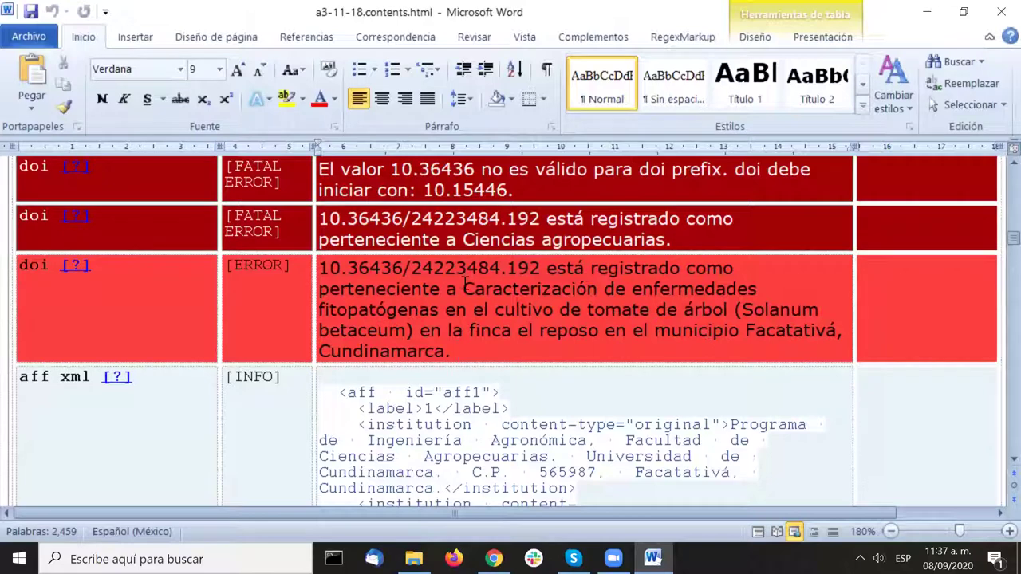
left_click_drag(463, 287, 450, 351)
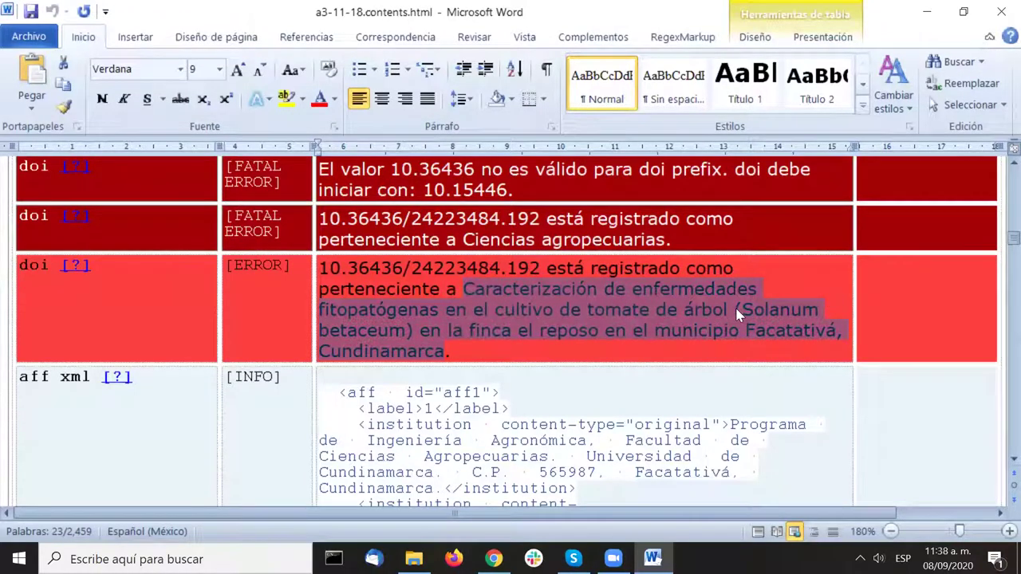
left_click(762, 311)
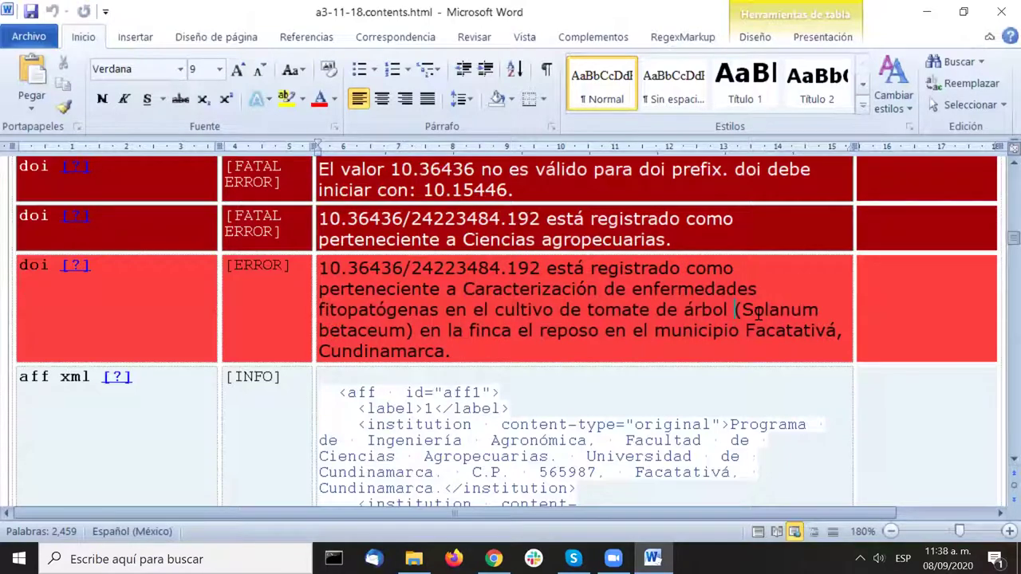
scroll(834, 280, "down", 4)
scroll(848, 267, "up", 4)
scroll(848, 273, "up", 2)
scroll(842, 274, "down", 1)
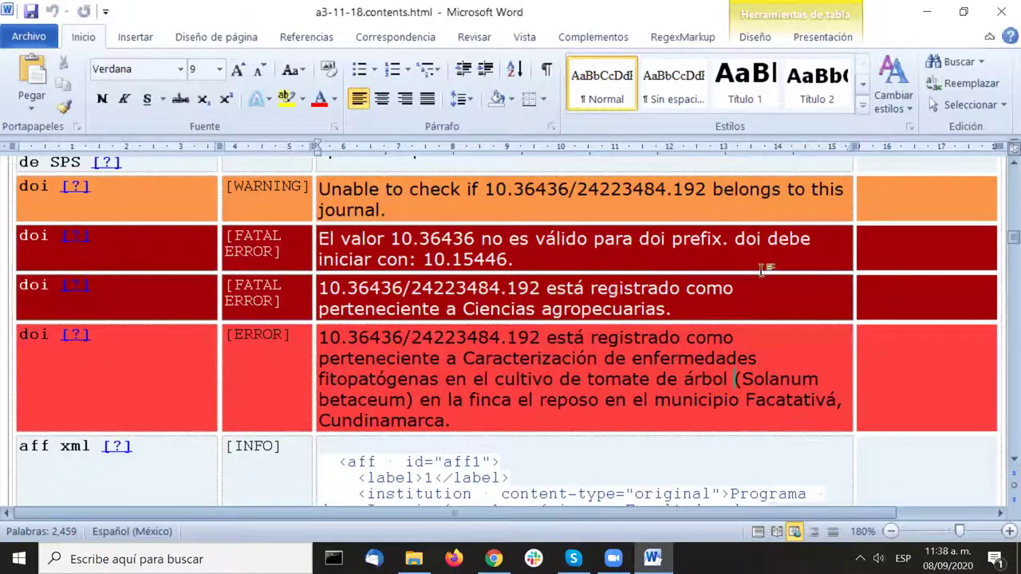
Step: Review the affiliation XML, the copyright statement, year and holder warnings, and the license link and license-p entries
scroll(766, 267, "down", 5)
scroll(821, 268, "down", 10)
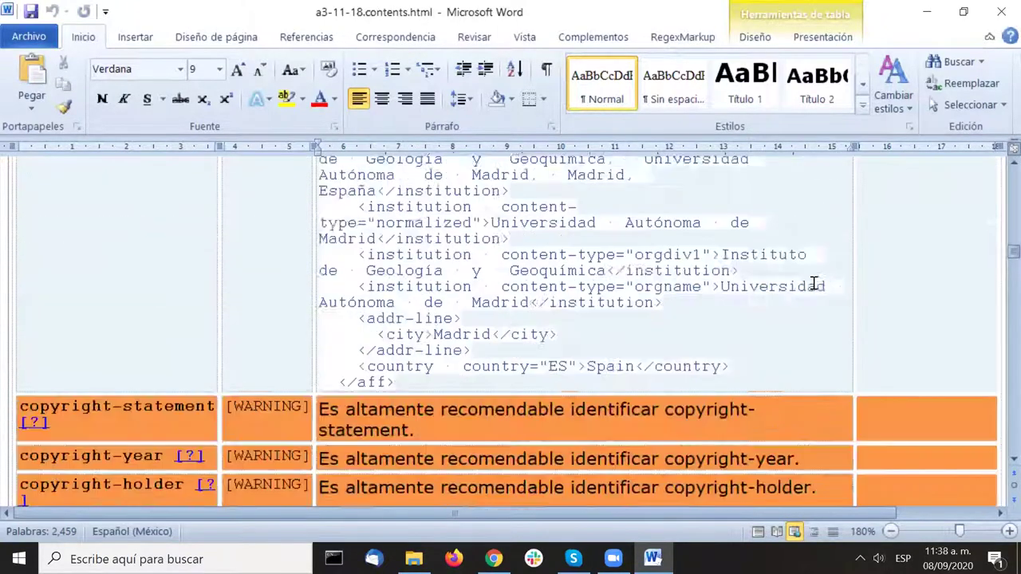
scroll(813, 283, "down", 2)
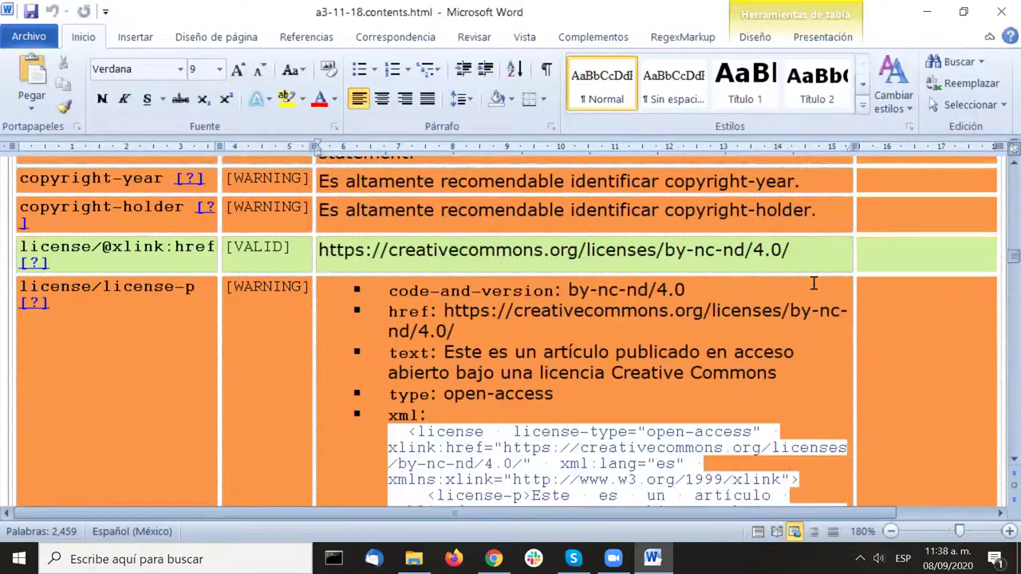
scroll(814, 283, "up", 1)
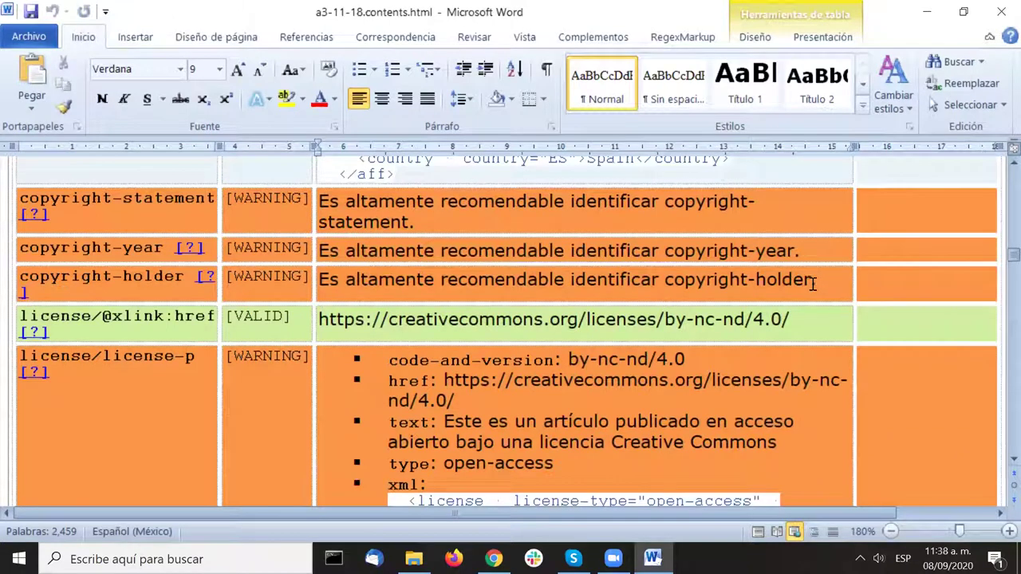
left_click_drag(790, 319, 319, 319)
left_click(596, 209)
scroll(598, 209, "down", 1)
scroll(598, 219, "down", 6)
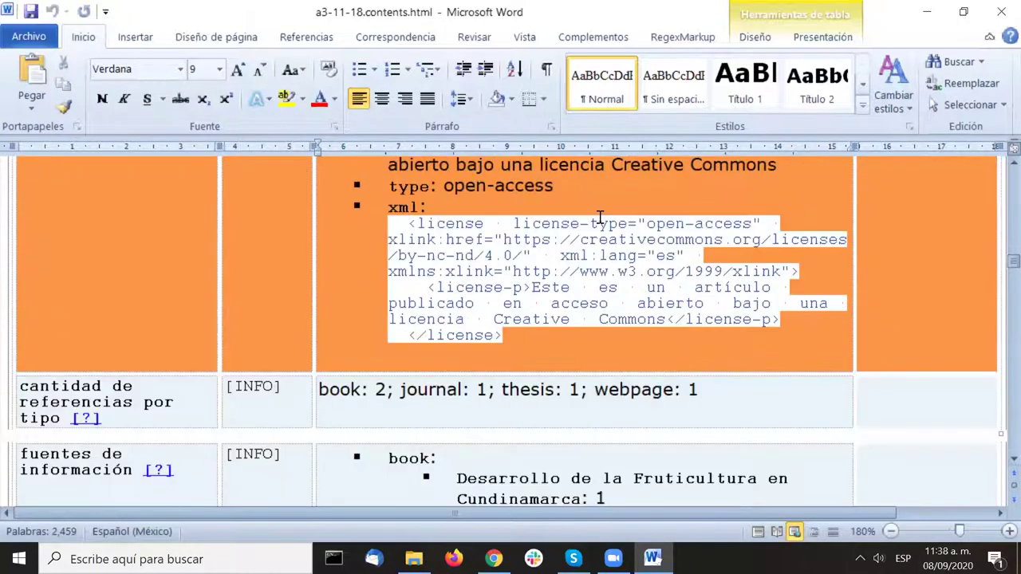
Step: Check the reference counts for book, journal, thesis and webpage against the listed information sources
scroll(604, 216, "up", 1)
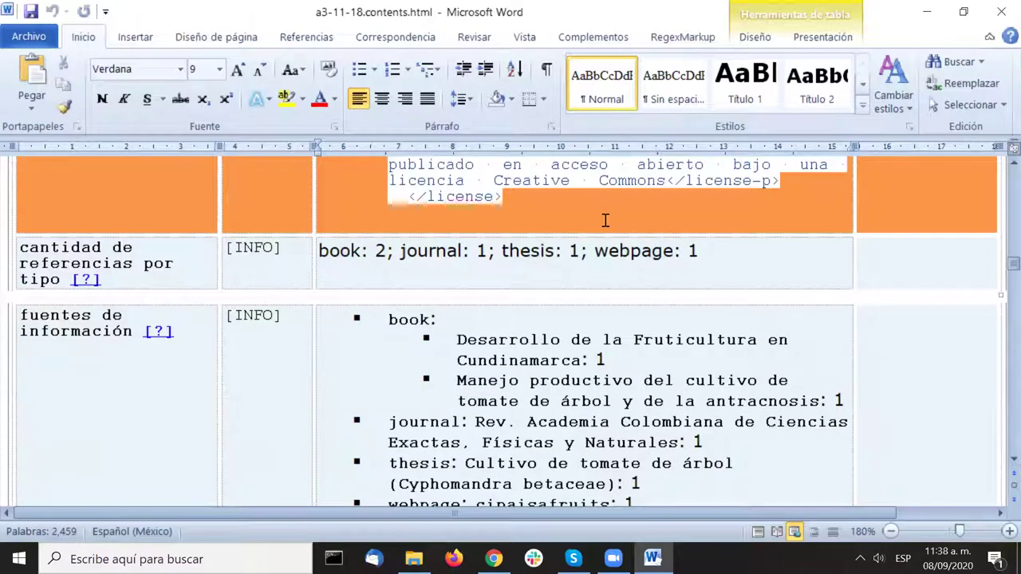
scroll(606, 219, "down", 1)
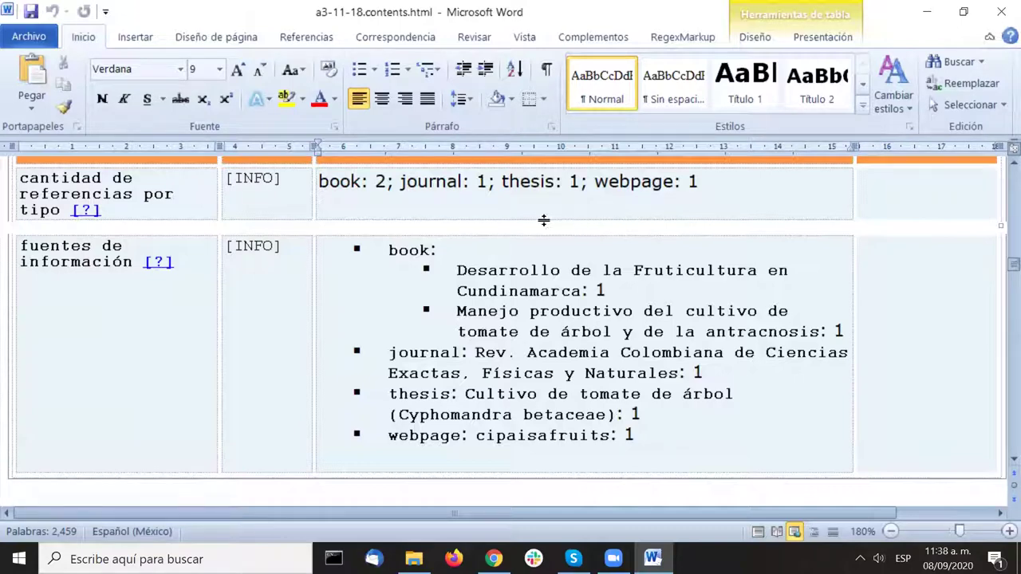
double_click(375, 182)
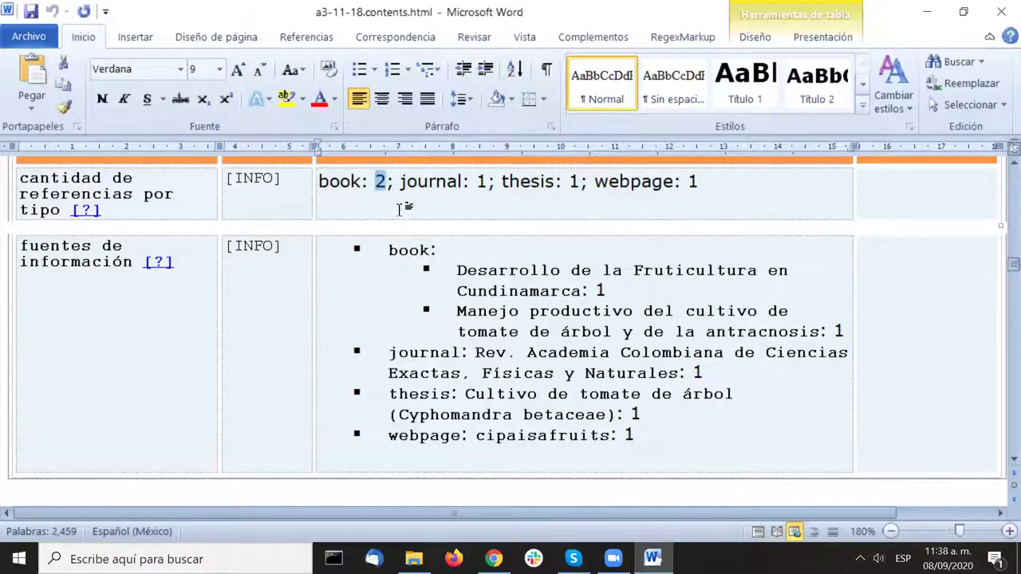
double_click(480, 182)
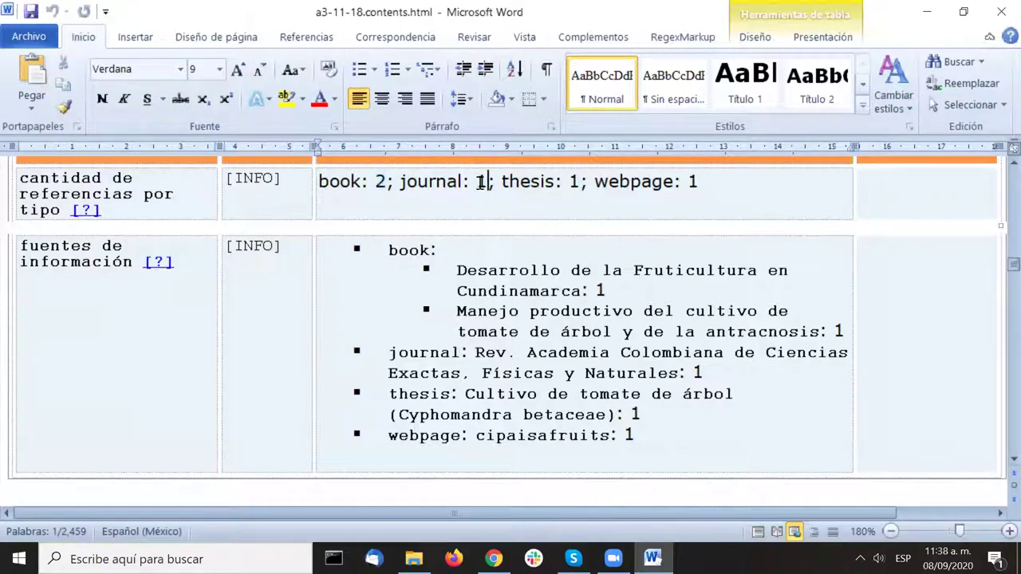
double_click(573, 181)
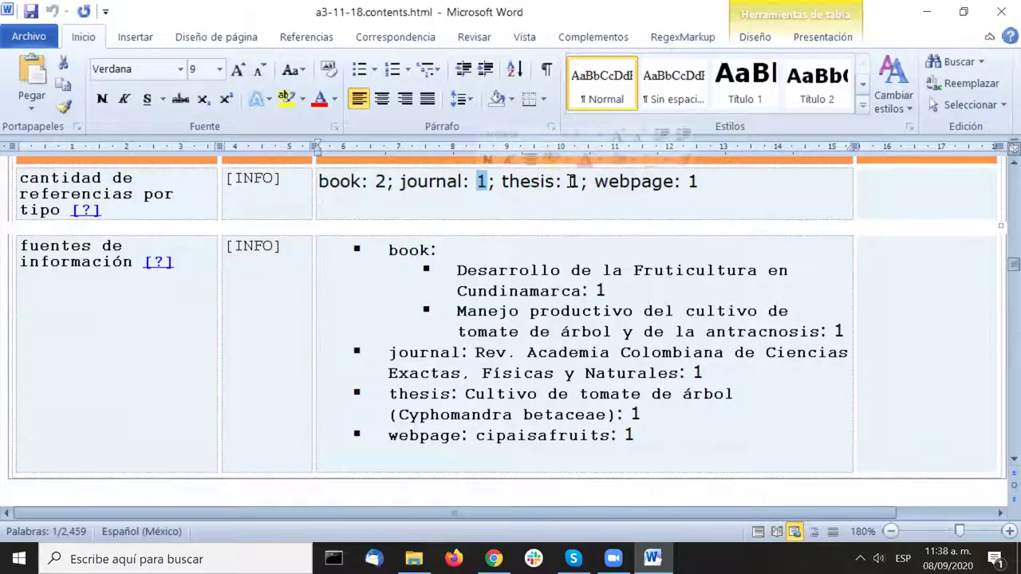
double_click(693, 182)
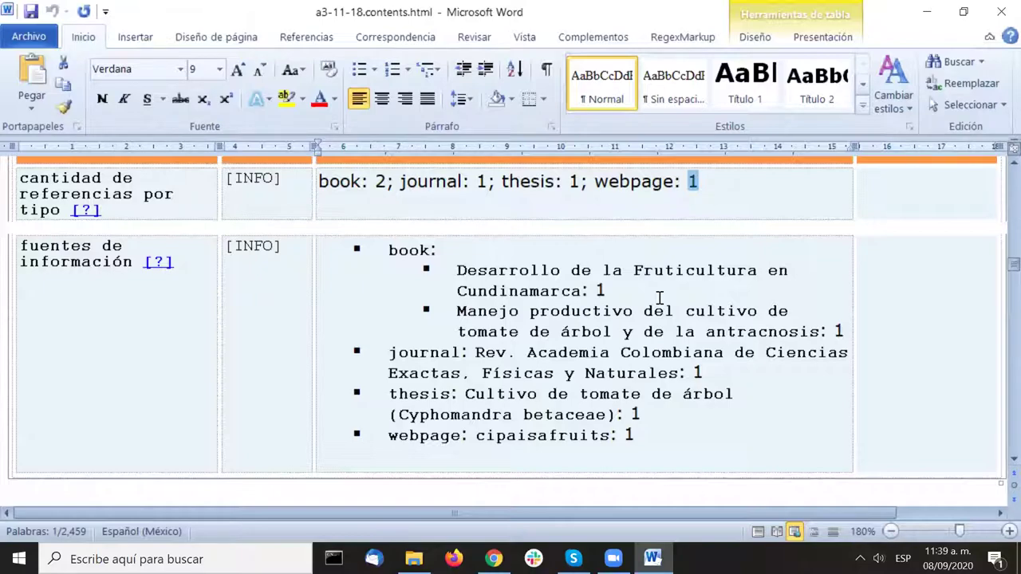
Step: Examine the disp-formula entries e1 and e2, comparing each equation's XML with its graphic and MathML rendering
scroll(660, 297, "down", 5)
scroll(659, 298, "down", 4)
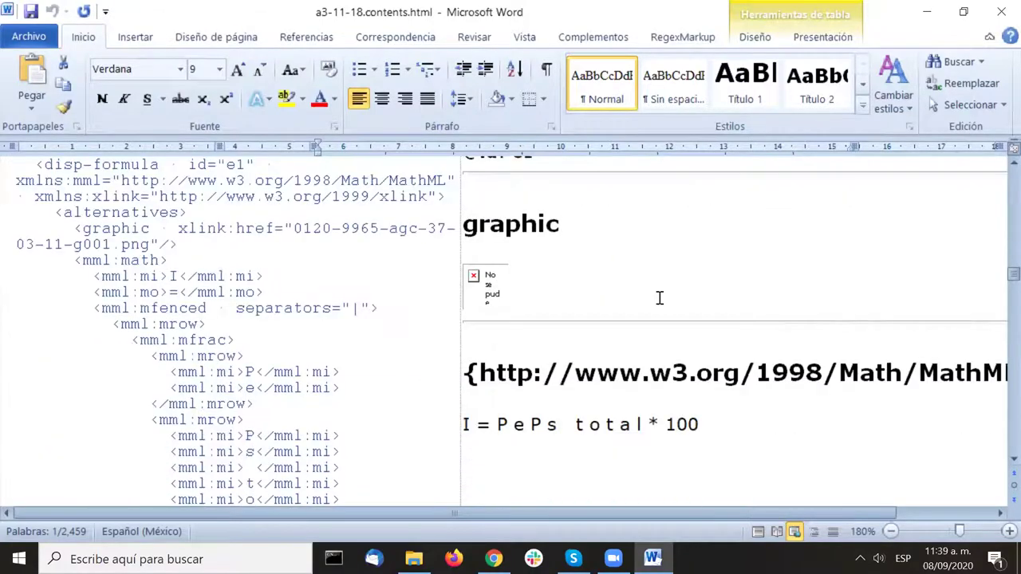
scroll(660, 298, "up", 6)
scroll(660, 297, "down", 9)
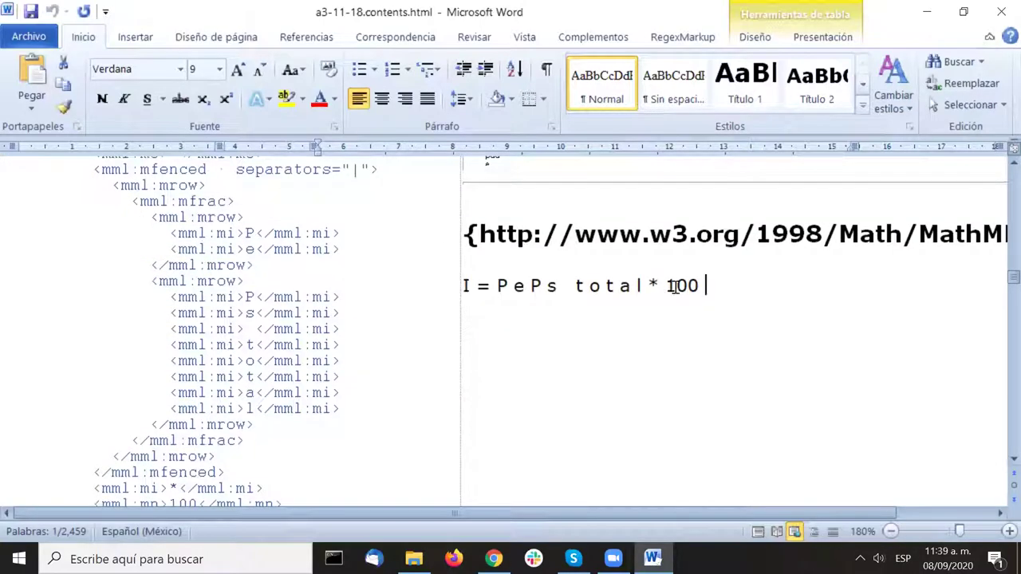
triple_click(458, 280)
left_click(611, 284)
scroll(615, 276, "up", 4)
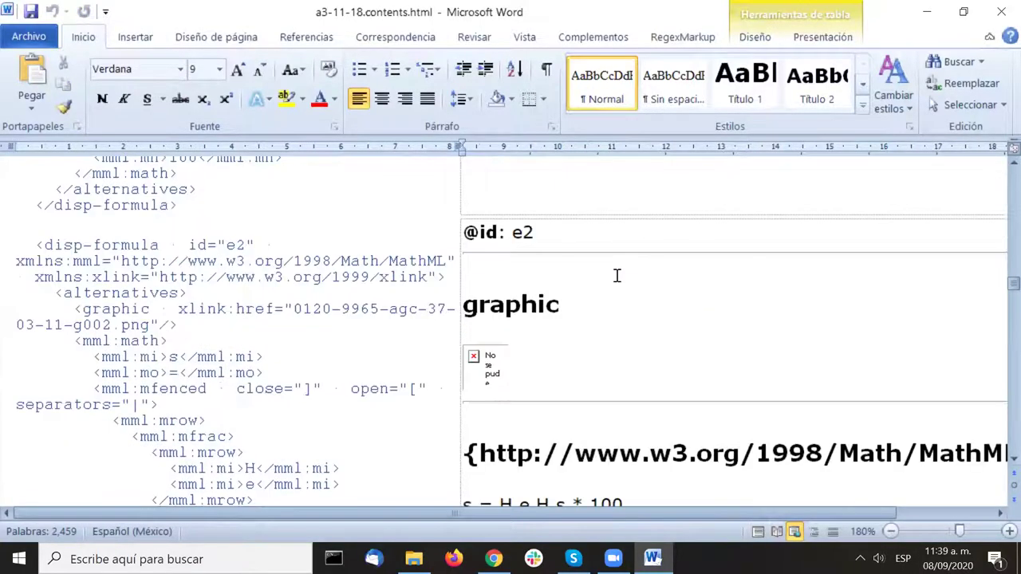
scroll(615, 276, "down", 5)
left_click_drag(628, 227, 461, 229)
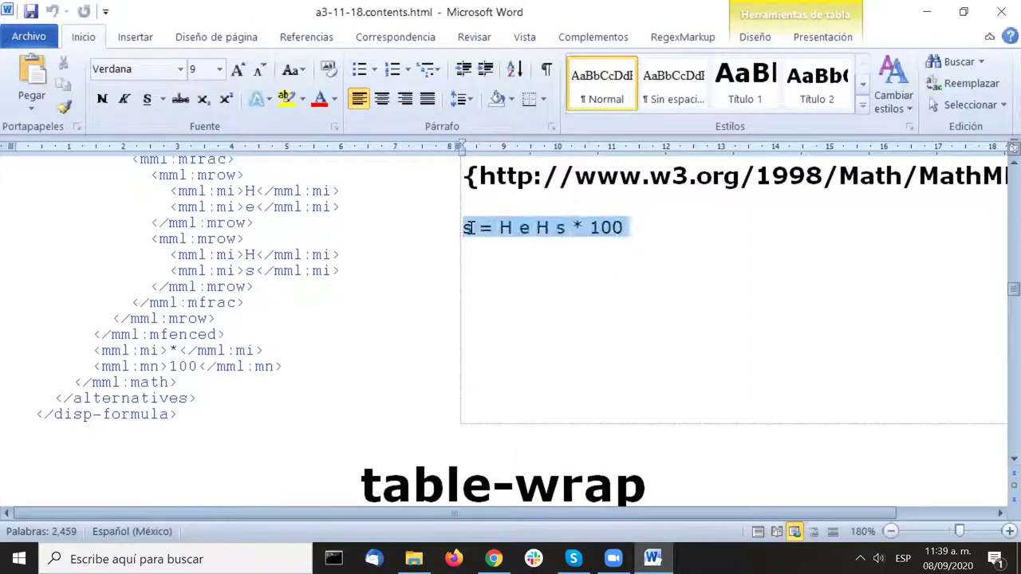
left_click(745, 280)
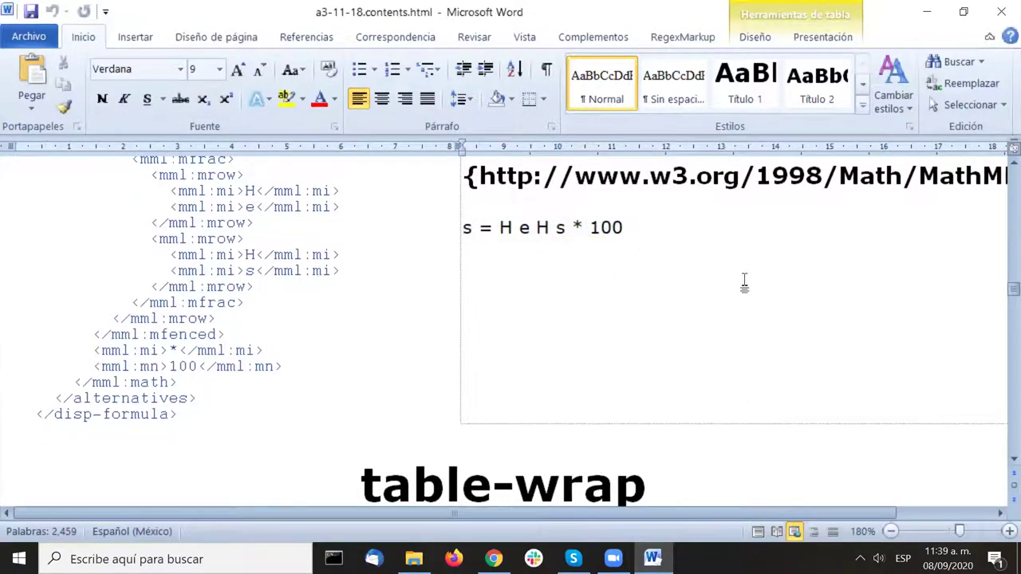
Step: Examine the table-wrap section, checking the id, label and cell data of Tabla 1 and Tabla 2 against their XML
scroll(743, 282, "down", 8)
scroll(744, 282, "down", 3)
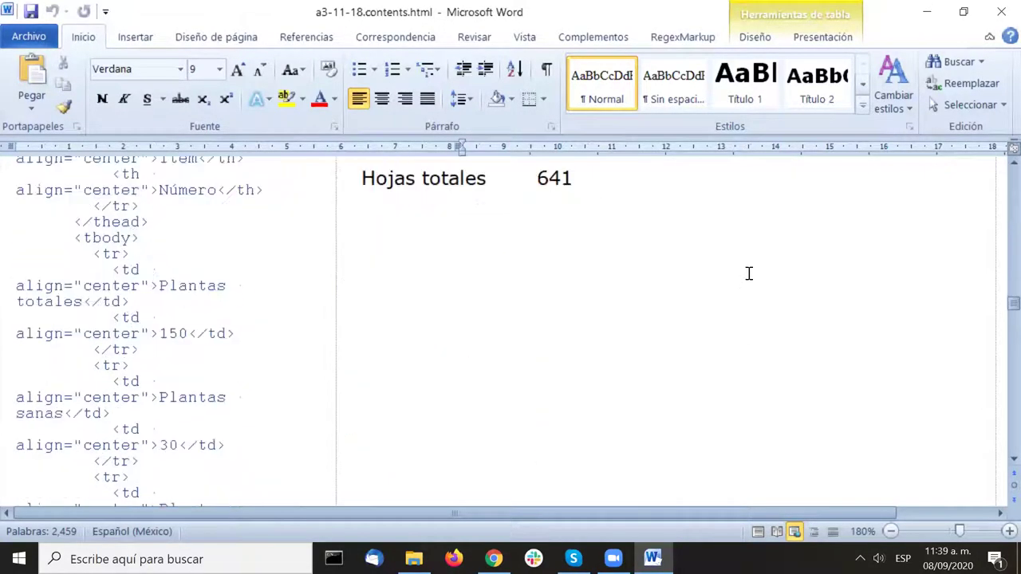
scroll(745, 279, "down", 6)
scroll(748, 285, "down", 8)
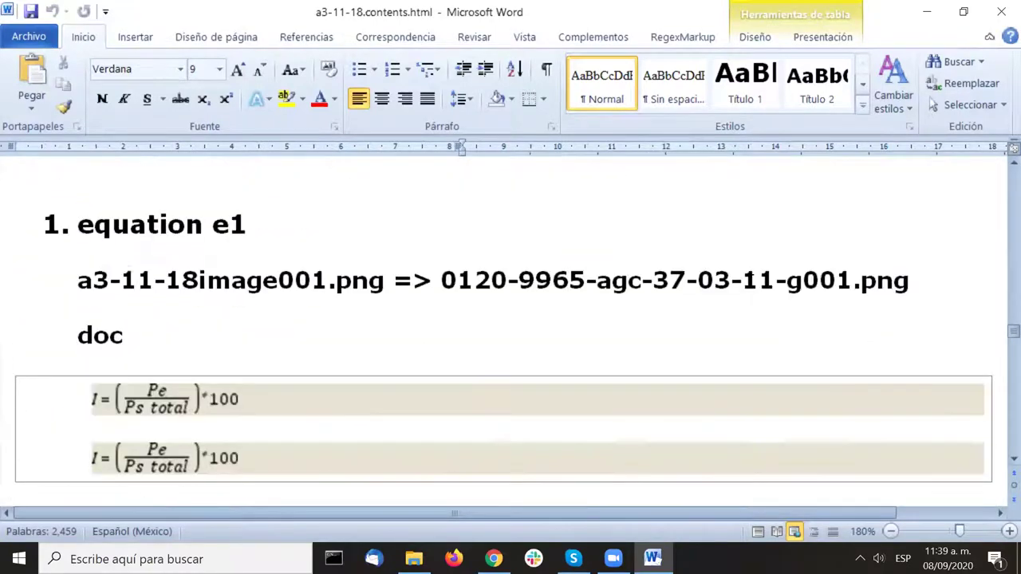
scroll(748, 284, "up", 12)
scroll(745, 289, "up", 10)
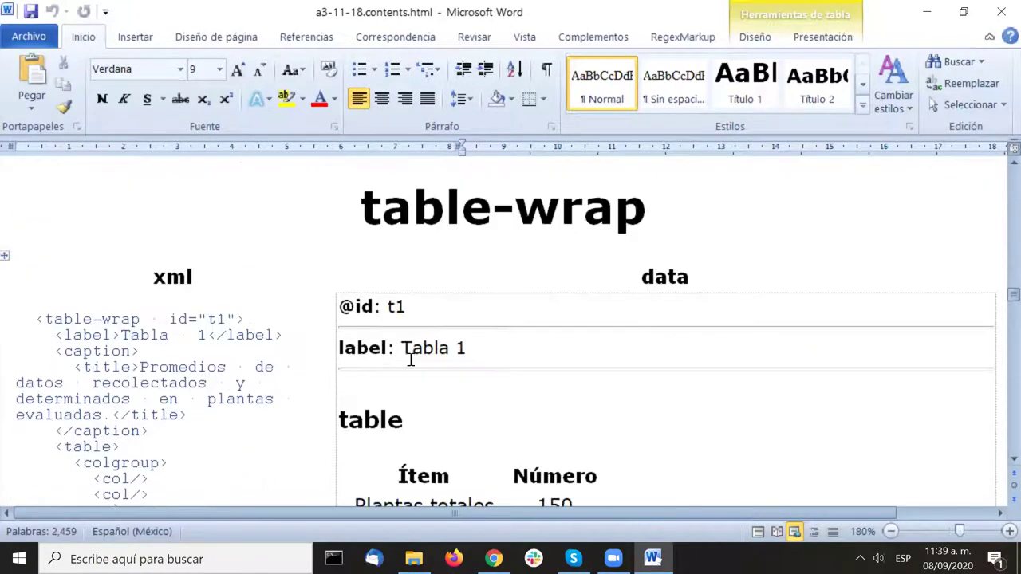
left_click(382, 305)
double_click(394, 305)
scroll(394, 311, "down", 10)
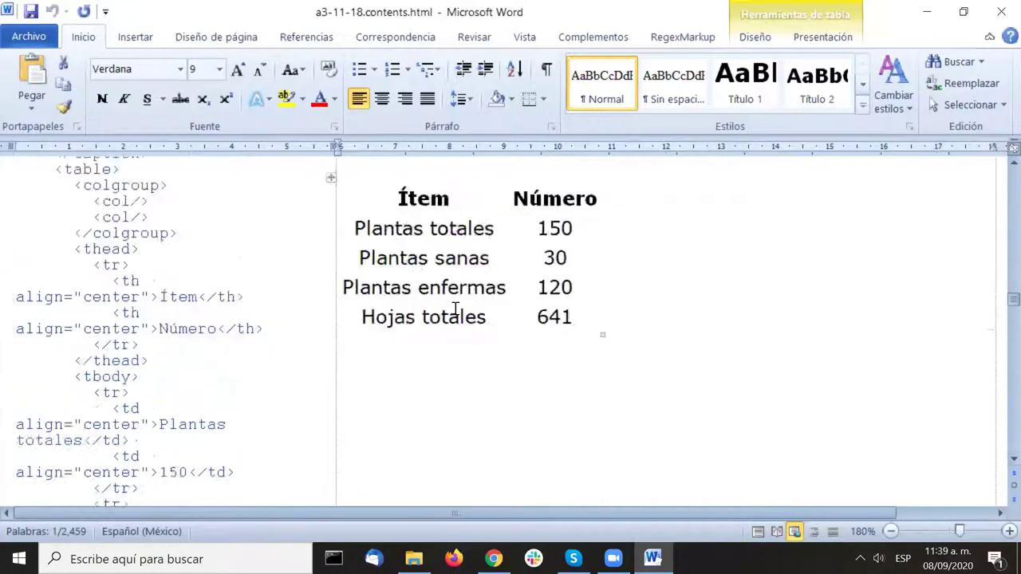
left_click(404, 340)
scroll(547, 237, "down", 10)
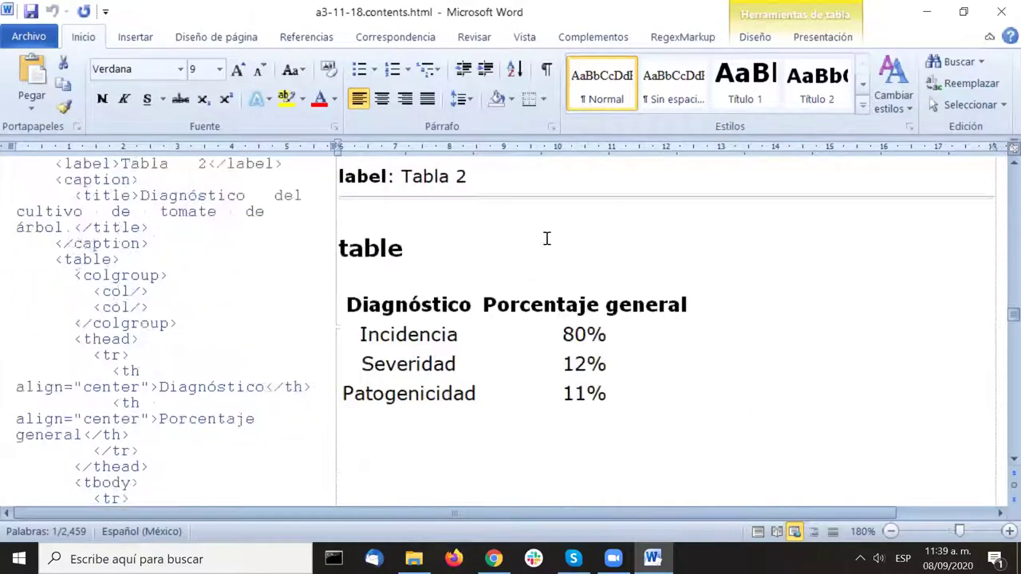
Step: Review the image comparisons for equations e1 and e2, figgrp f1 and the leaf photographs, checking each source image against its package file
scroll(702, 270, "down", 10)
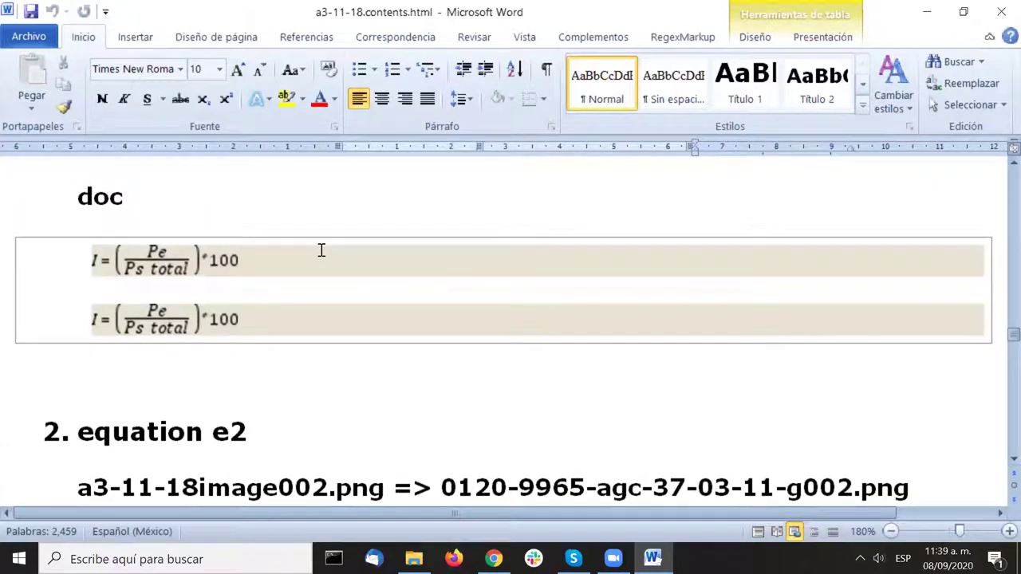
scroll(322, 250, "down", 6)
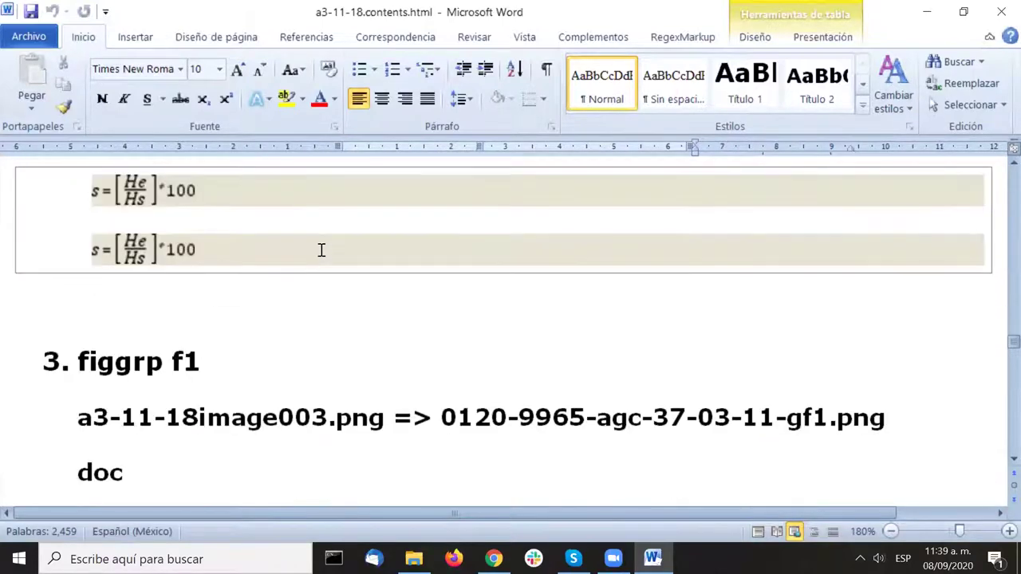
scroll(322, 250, "up", 5)
scroll(322, 251, "up", 3)
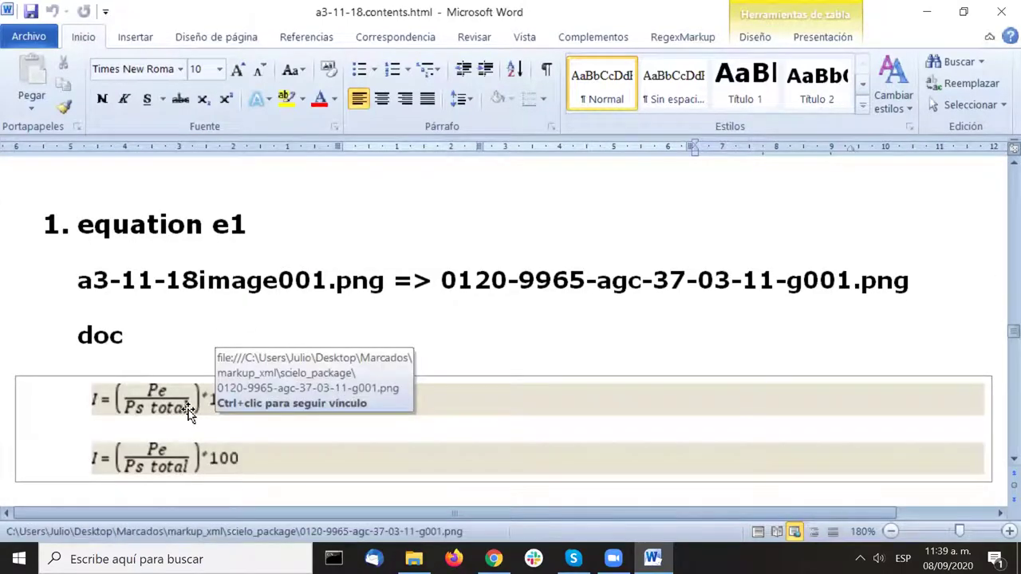
scroll(207, 407, "down", 5)
scroll(228, 372, "down", 6)
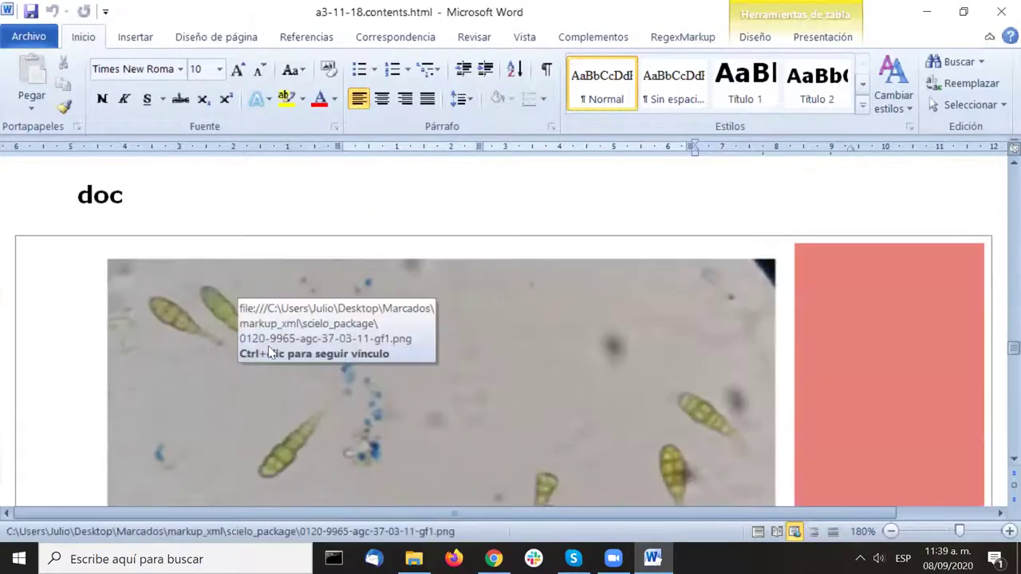
scroll(877, 232, "down", 6)
scroll(877, 236, "up", 3)
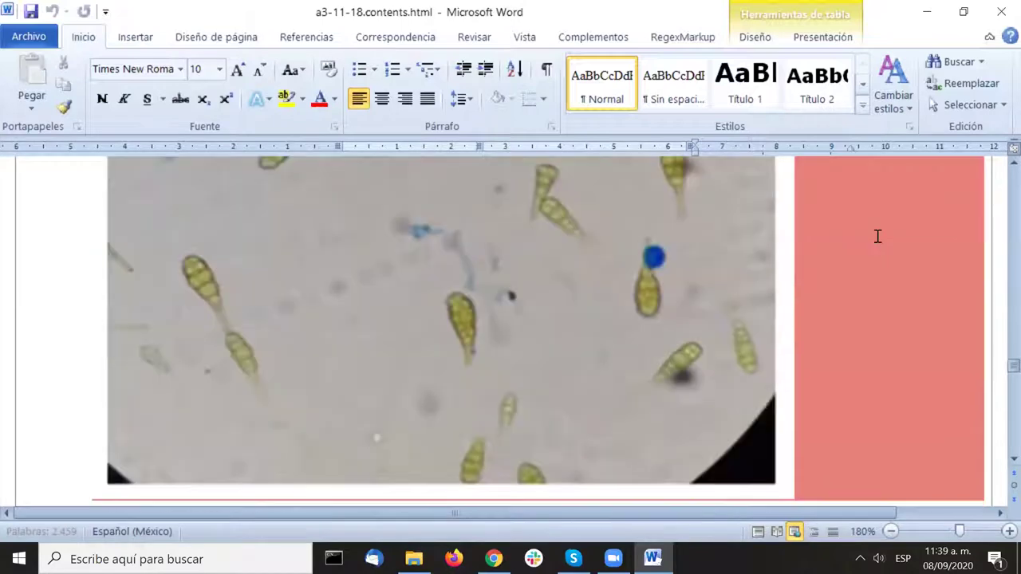
scroll(877, 236, "down", 8)
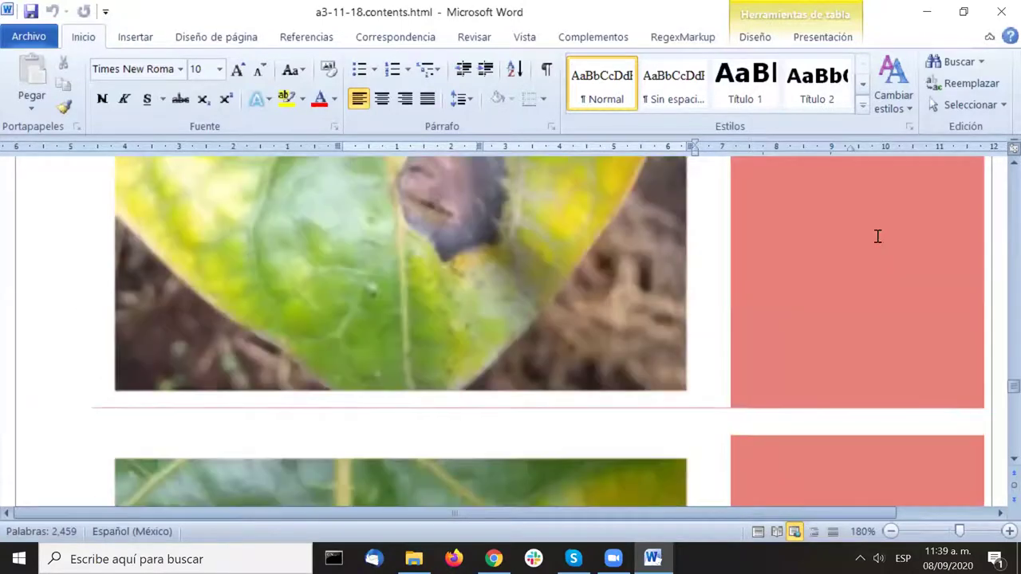
scroll(877, 236, "down", 10)
scroll(882, 253, "up", 3)
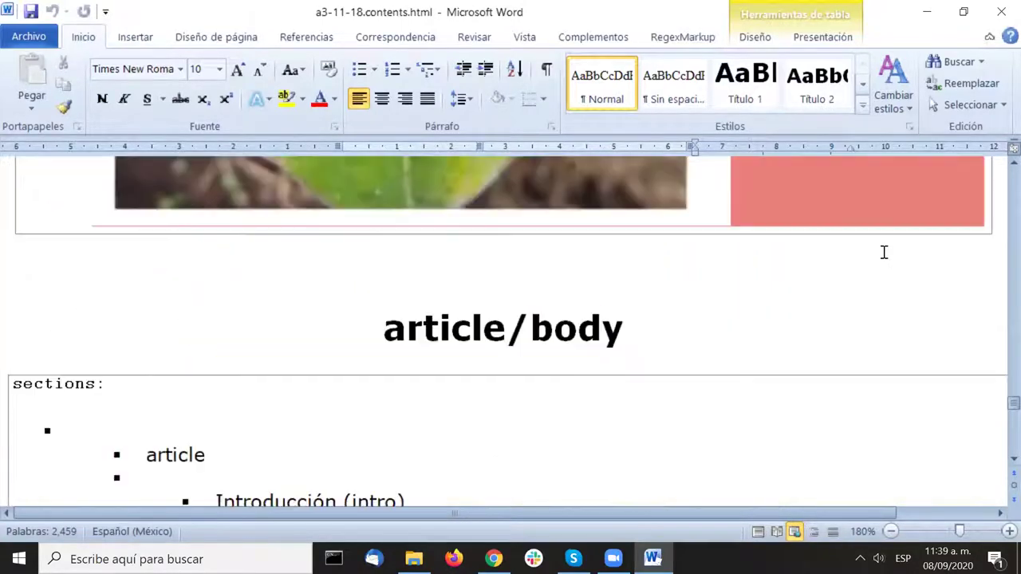
Step: Check the article/body section list, matching the introduction, methods, results and discussion, and conclusions titles with their section types
scroll(884, 252, "down", 3)
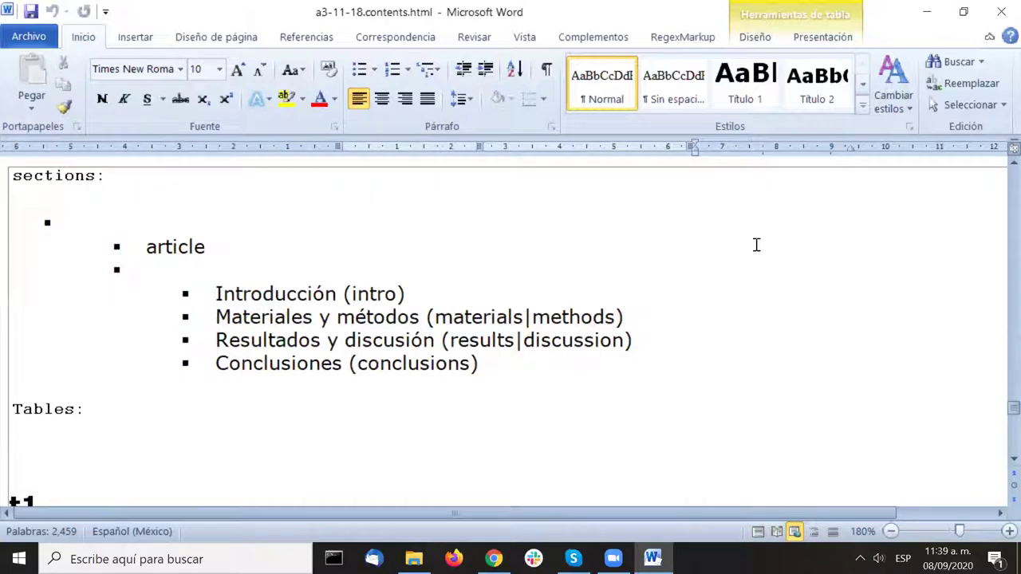
left_click_drag(214, 295, 481, 365)
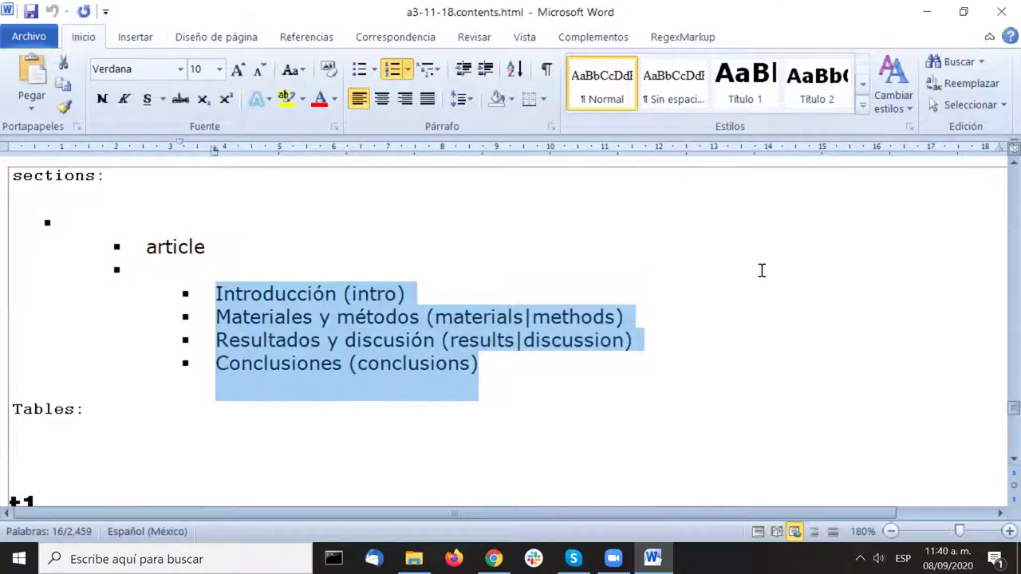
key("Up")
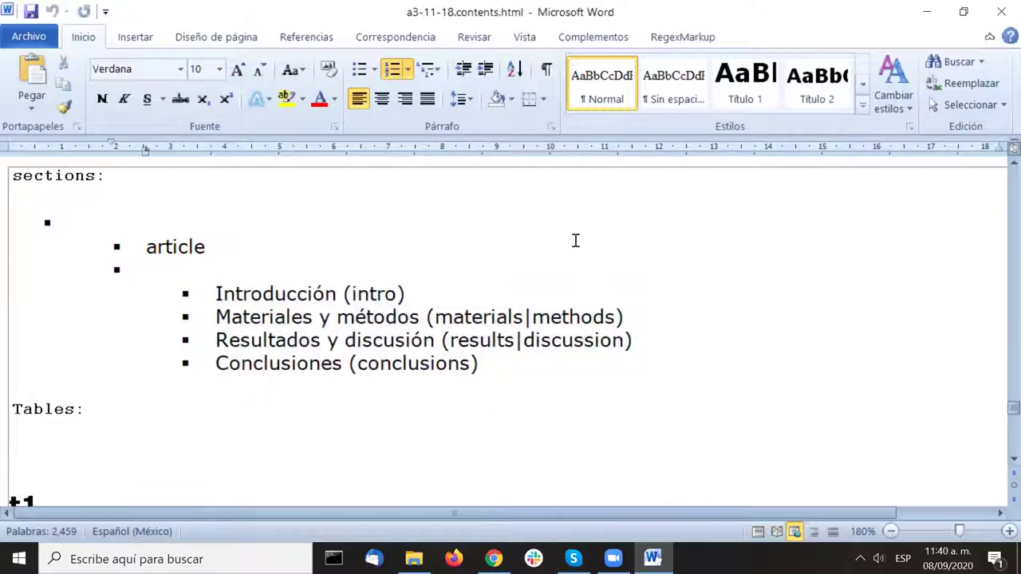
left_click_drag(233, 317, 419, 316)
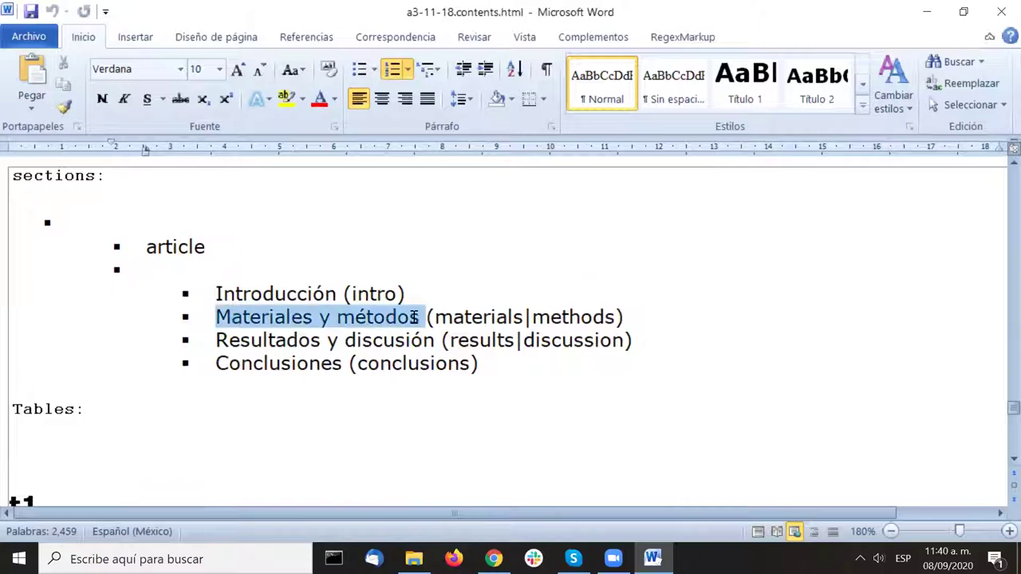
left_click_drag(386, 343, 434, 342)
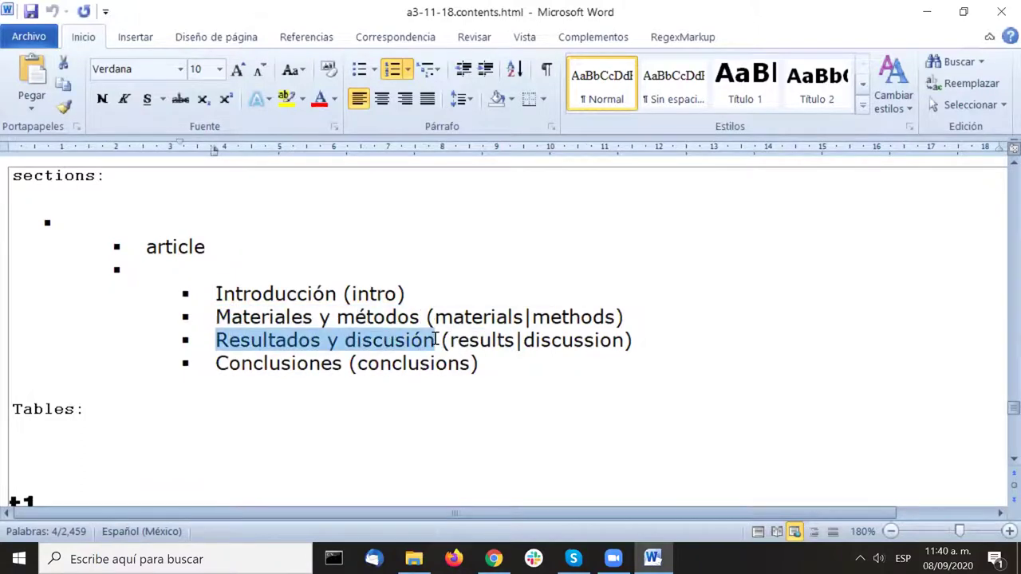
double_click(263, 363)
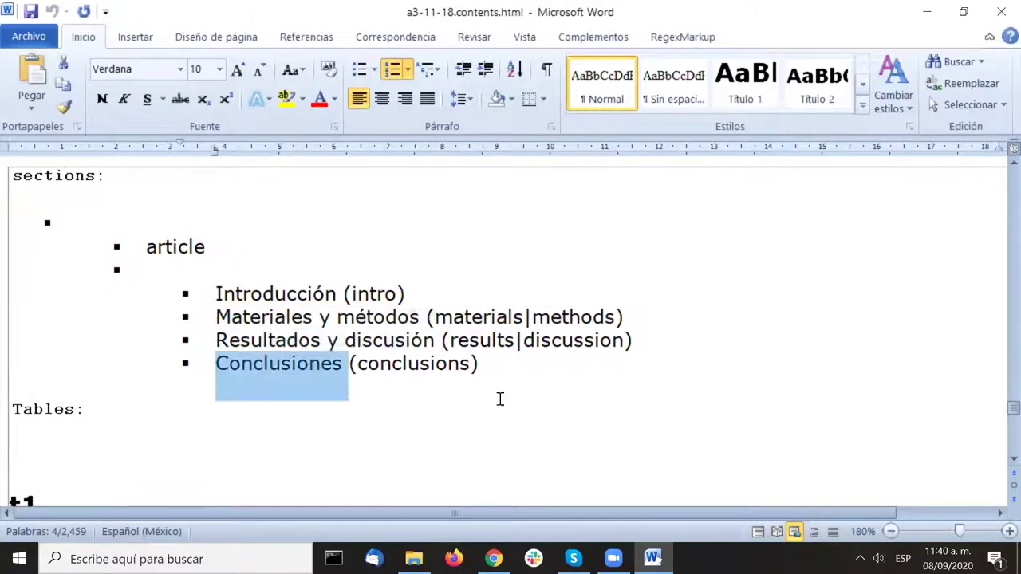
Step: Revisit the copyright and license entries and the image comparisons that precede the article/body sections
scroll(996, 324, "up", 15)
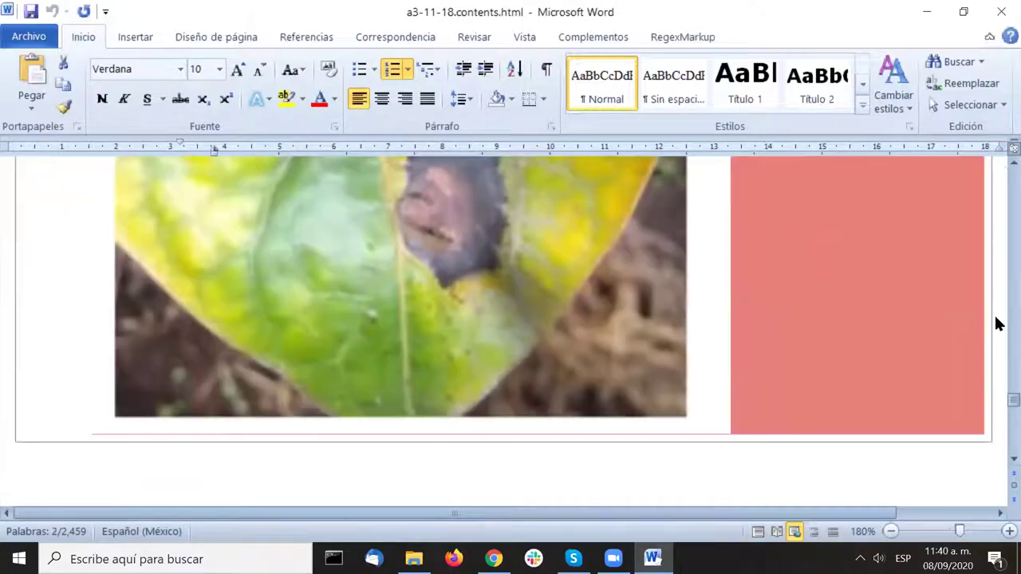
scroll(996, 265, "up", 5)
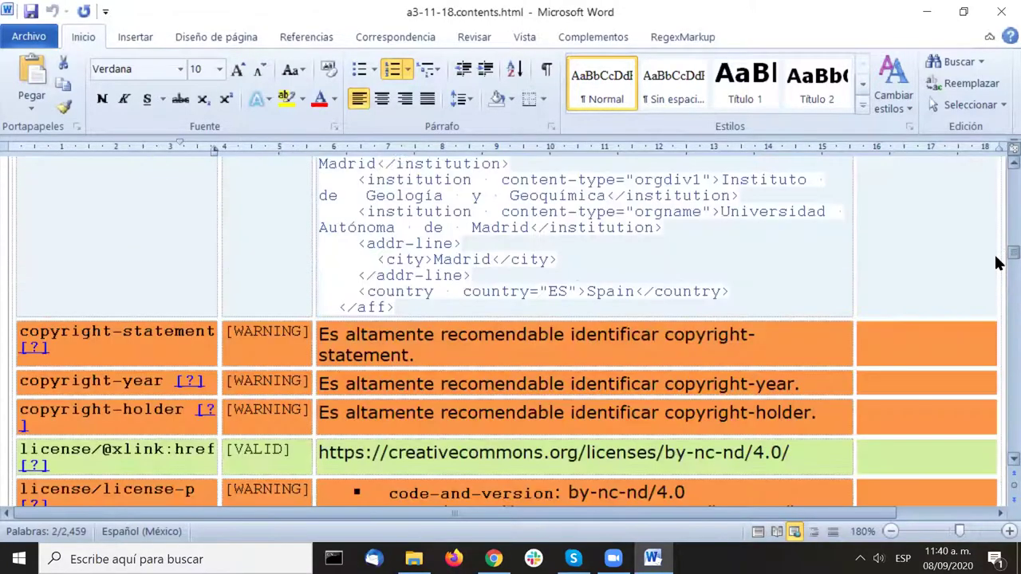
scroll(637, 315, "up", 2)
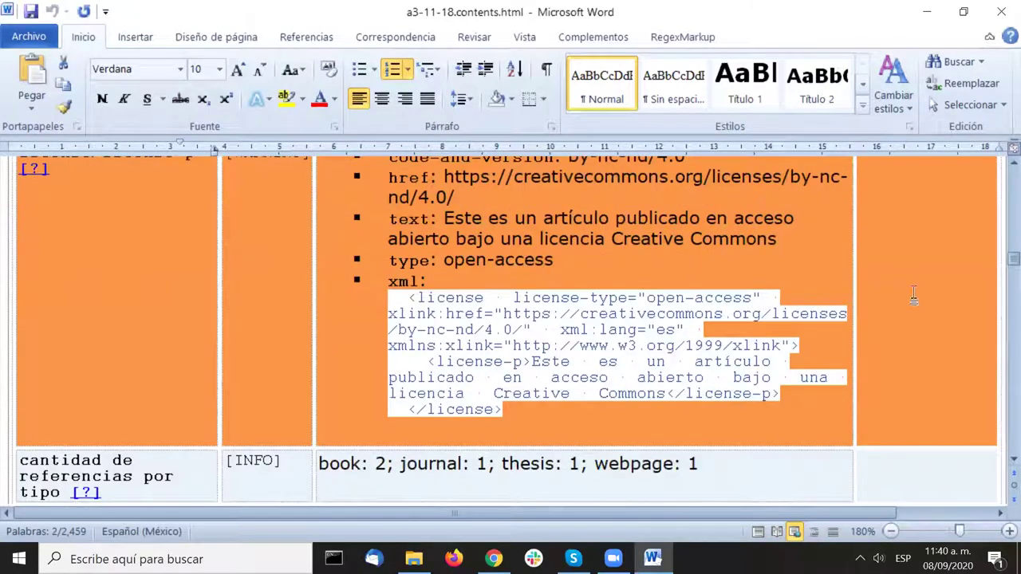
scroll(925, 287, "down", 20)
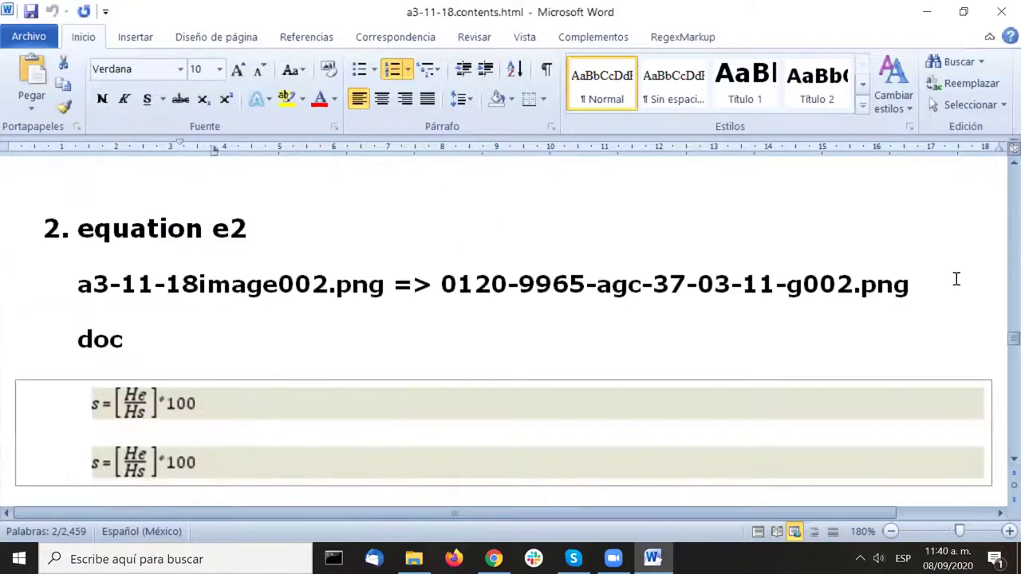
scroll(952, 291, "down", 15)
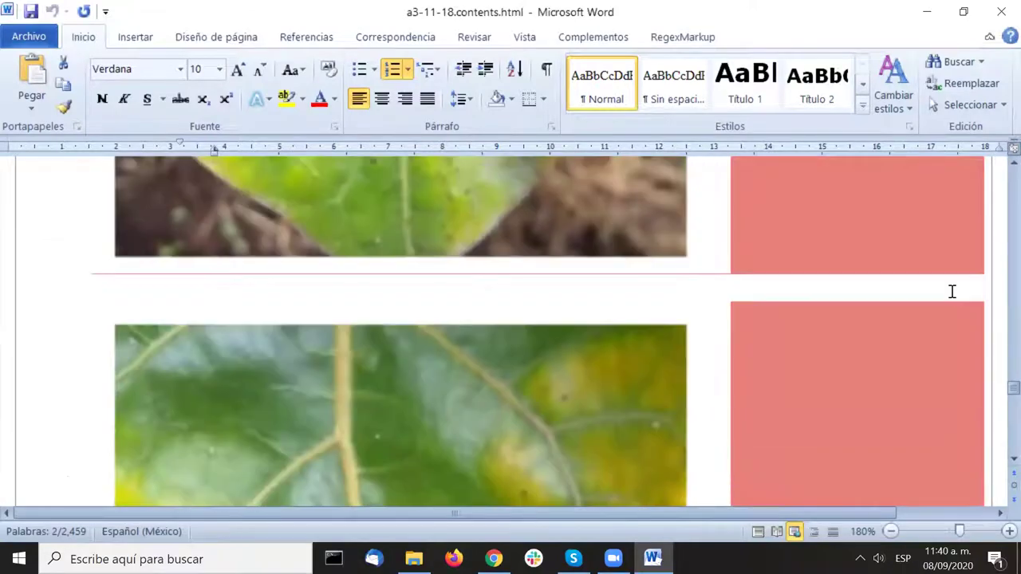
scroll(950, 295, "down", 5)
scroll(949, 296, "down", 6)
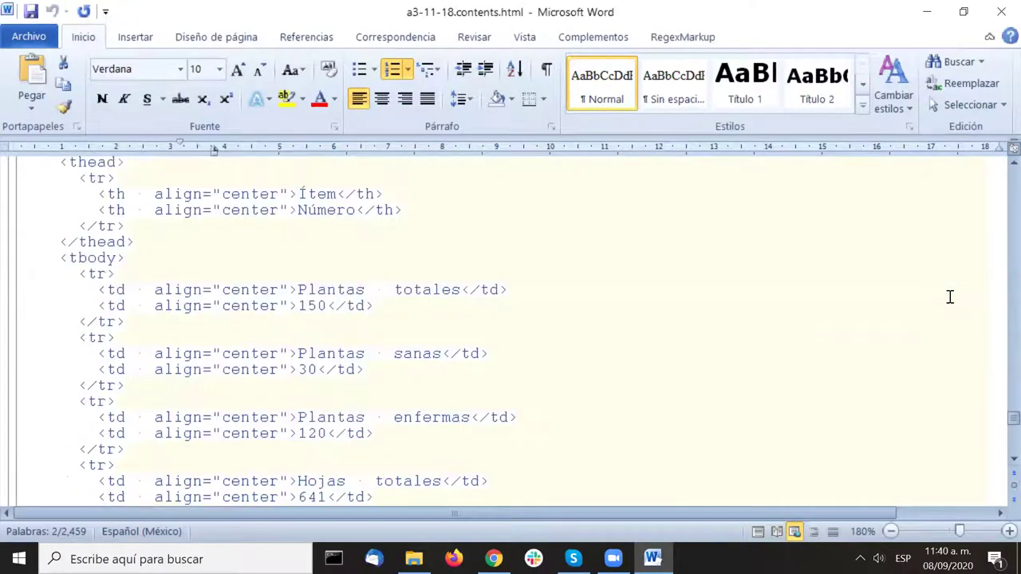
scroll(946, 294, "up", 10)
scroll(944, 295, "down", 8)
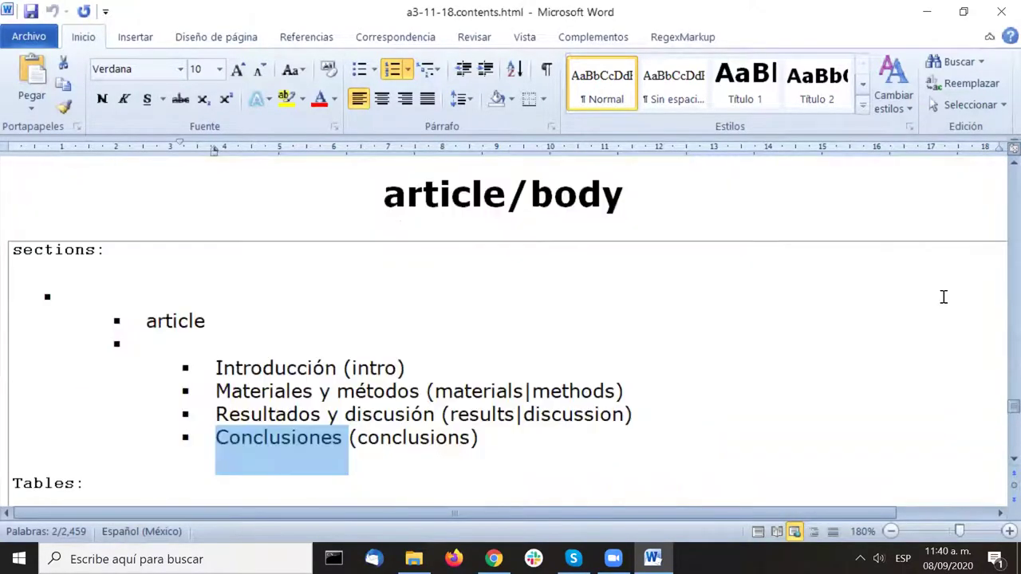
Step: Compare the XML of tables t1 and t2 in the article/body section with their rendered table-wrap/table cells
scroll(944, 296, "down", 5)
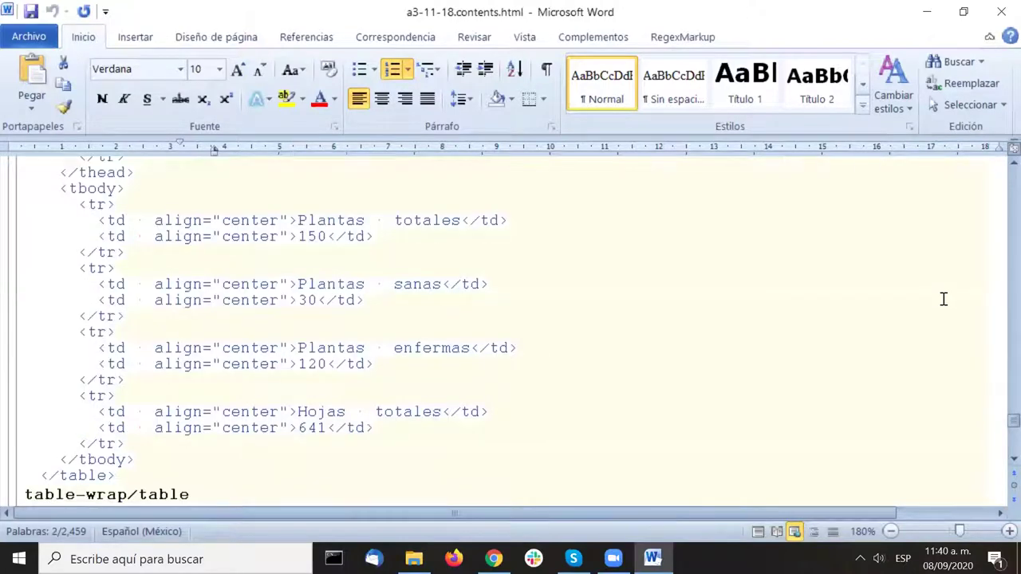
scroll(944, 300, "up", 5)
scroll(944, 299, "down", 5)
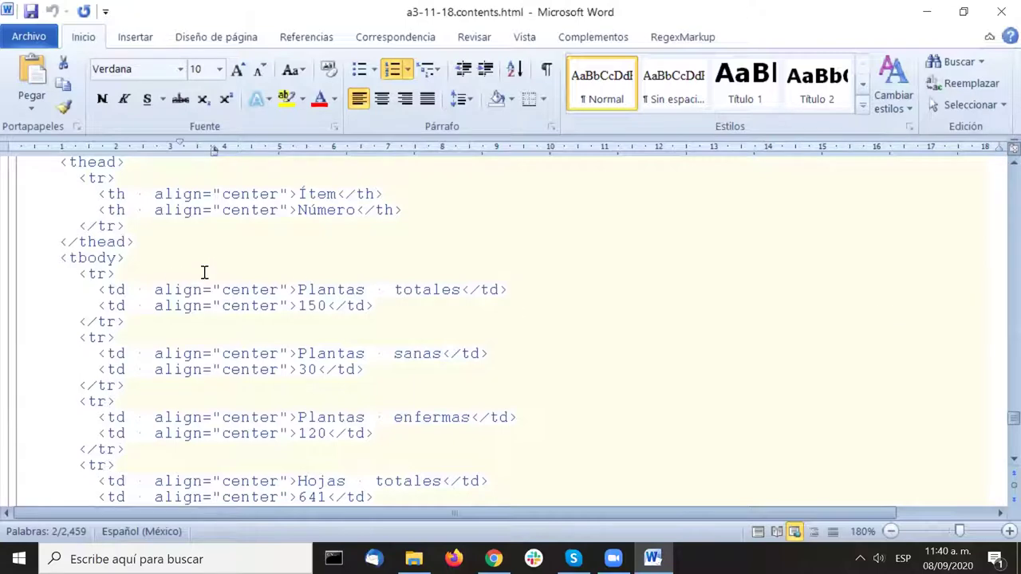
scroll(263, 222, "down", 5)
scroll(270, 222, "down", 3)
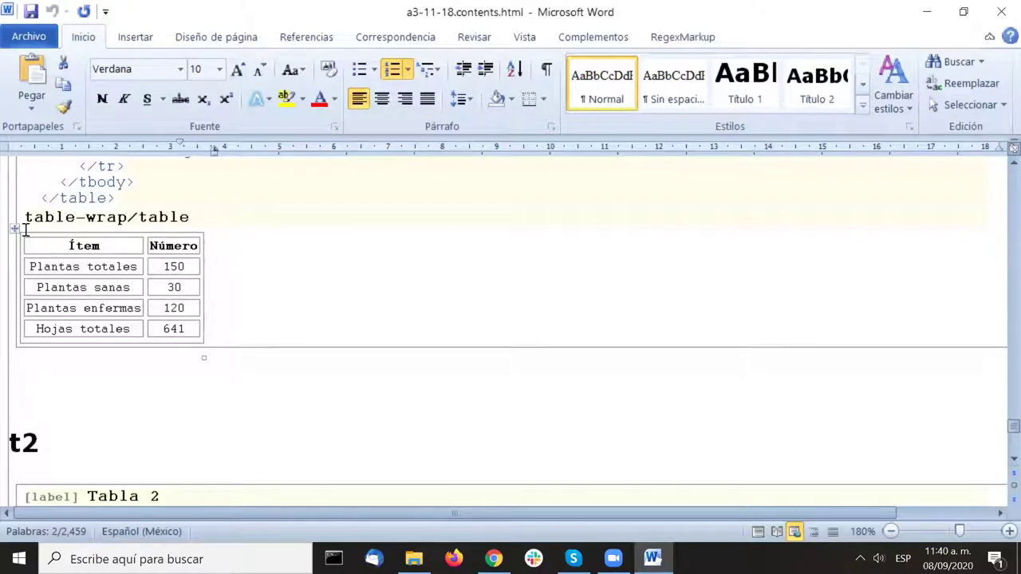
left_click(70, 247)
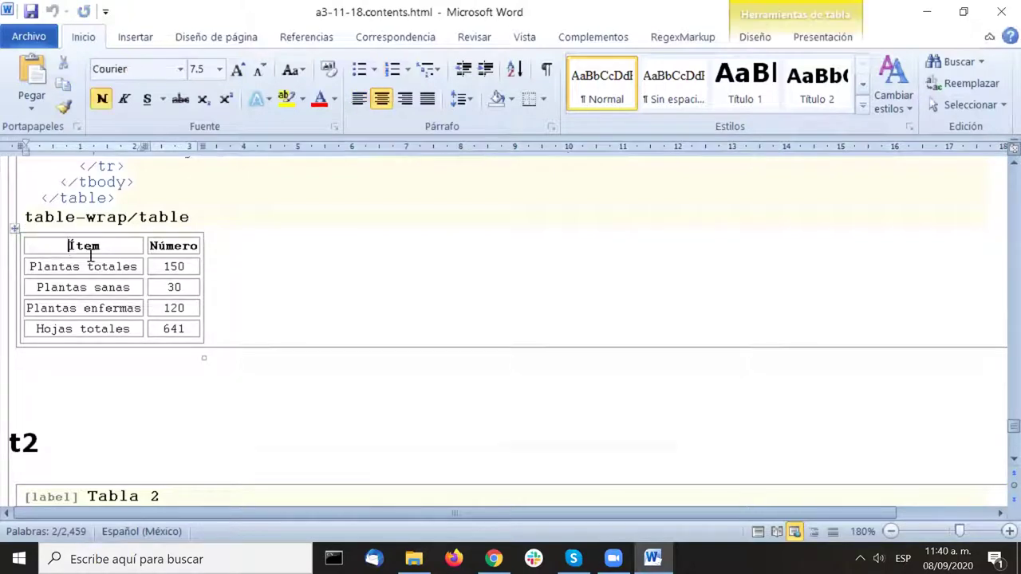
left_click(281, 293)
left_click(293, 214)
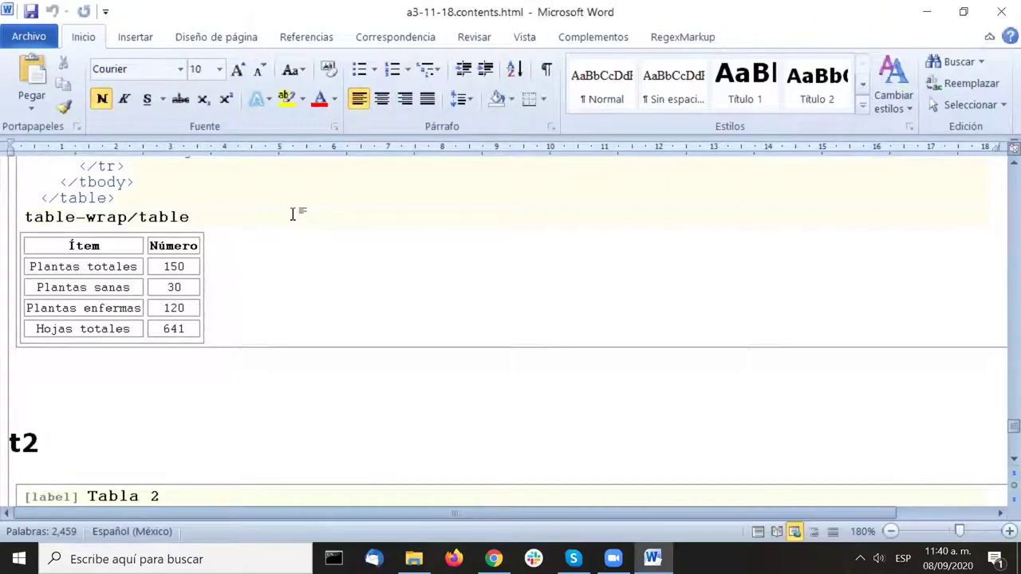
scroll(296, 220, "down", 10)
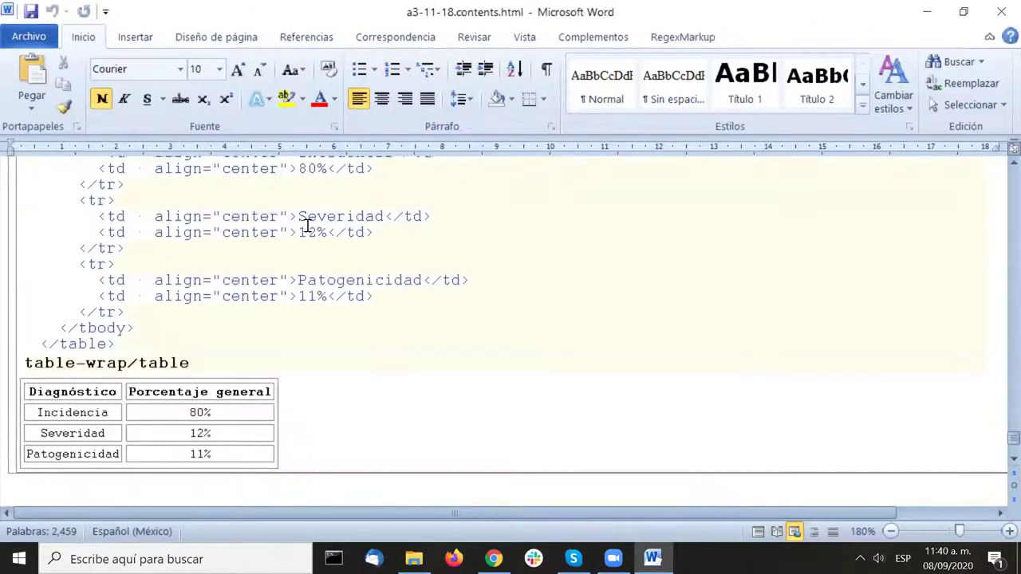
scroll(307, 226, "down", 3)
scroll(303, 228, "up", 2)
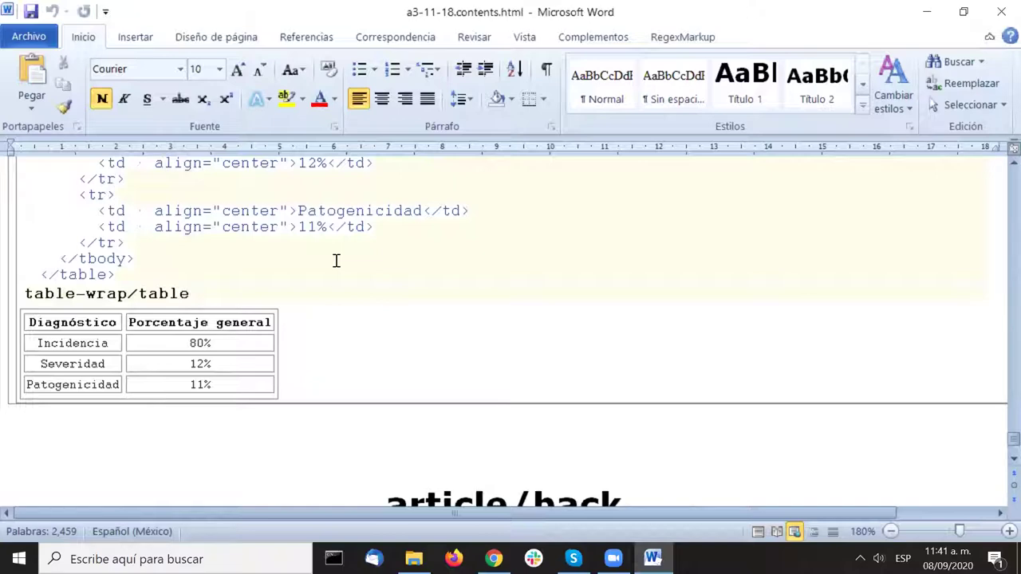
Step: Review the article/back section, examining the acknowledgement, financial-disclosure and foot notes entries and the "Cómo citar este artículo" note
scroll(336, 261, "down", 5)
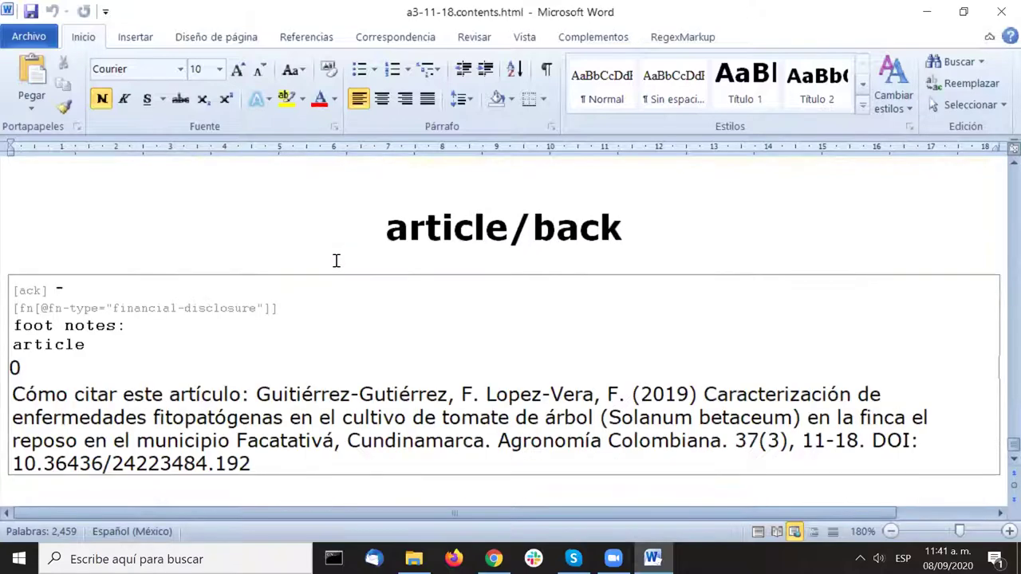
scroll(336, 261, "down", 1)
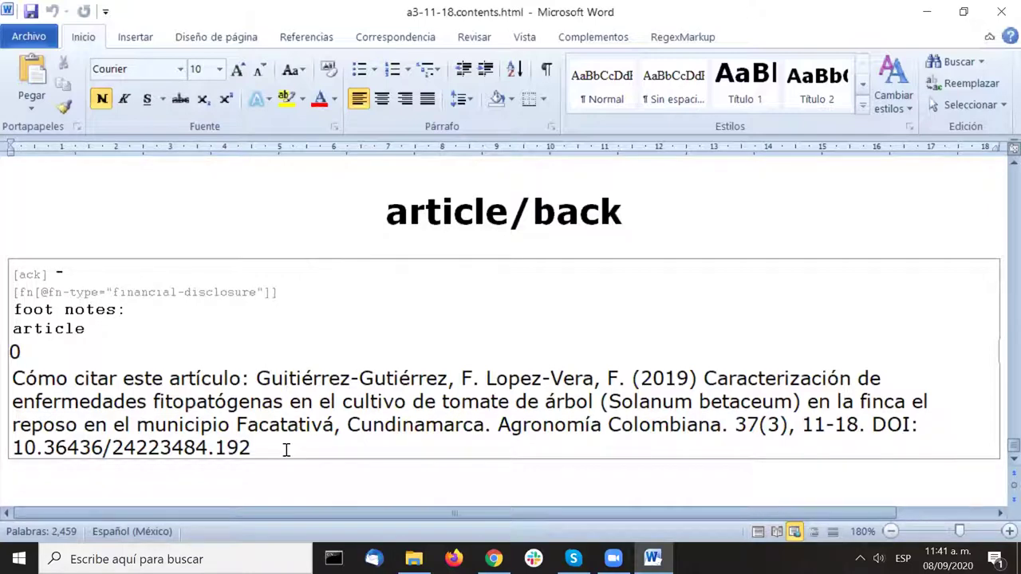
left_click_drag(286, 450, 13, 374)
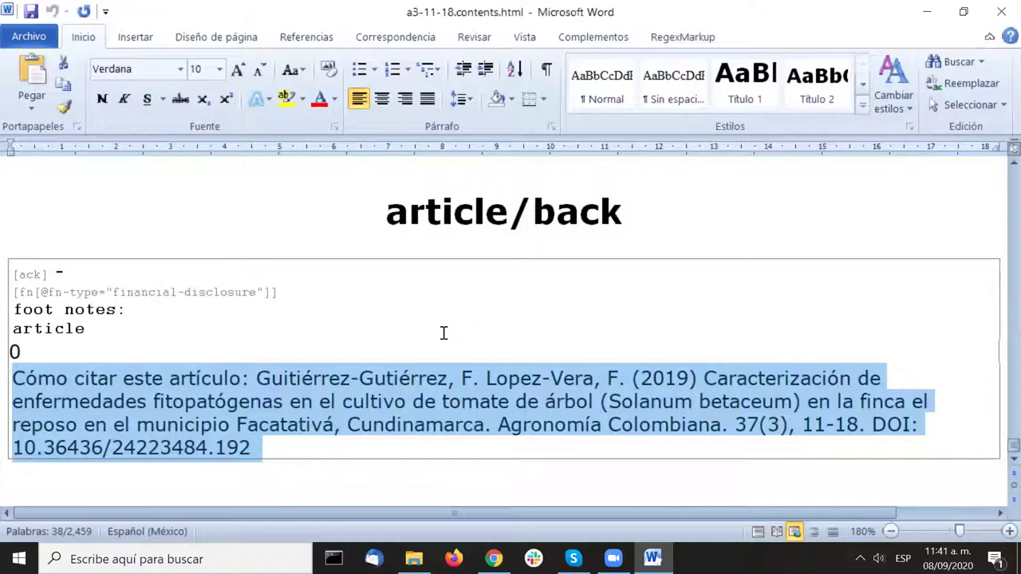
left_click(423, 318)
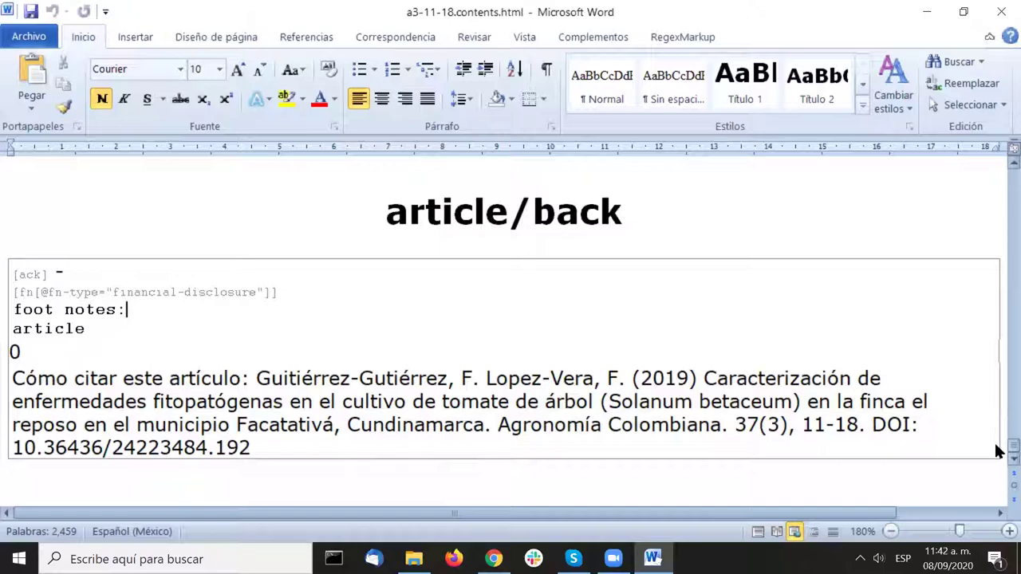
Step: Go back to the start of the data quality report and return to the marked-up document a3-11-18.docx
left_click_drag(997, 451, 997, 168)
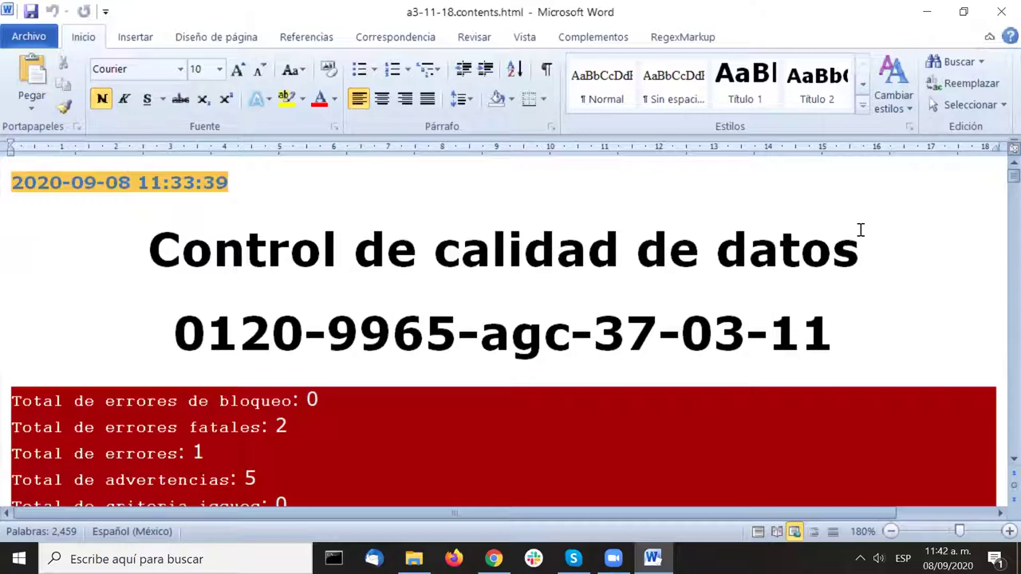
left_click(587, 39)
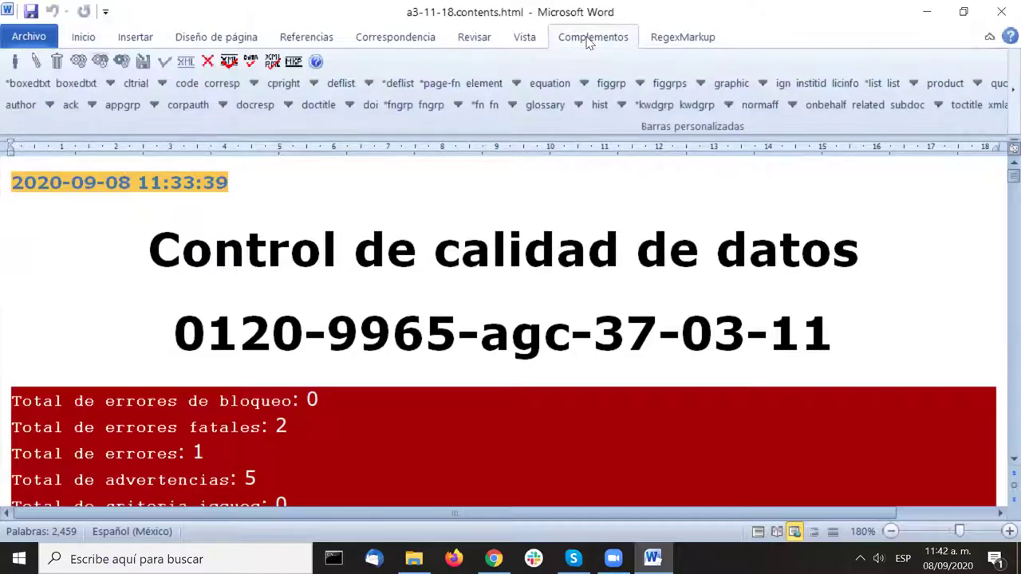
left_click(295, 64)
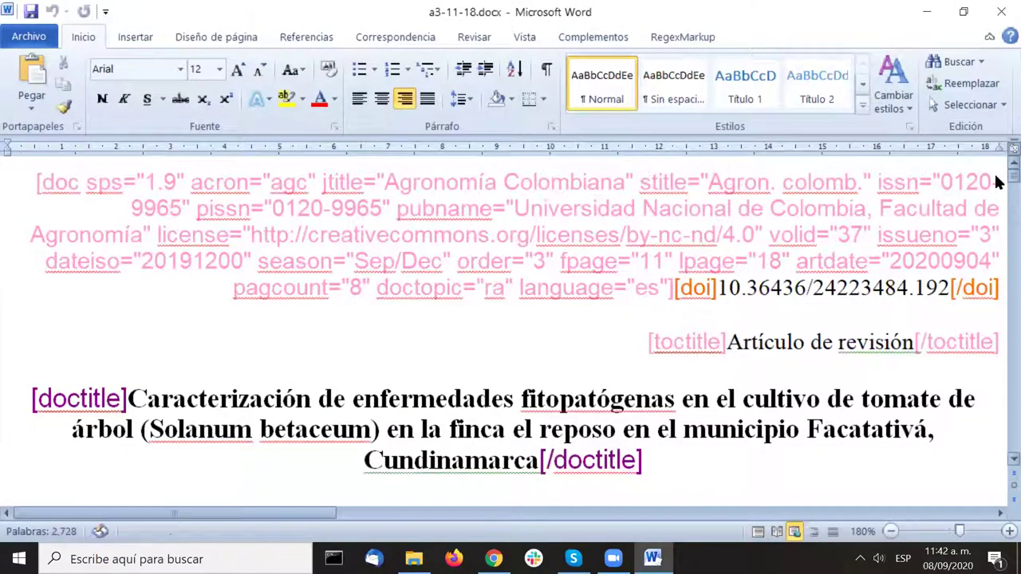
Step: Delete the closing [/sec] tag that precedes the "Materiales y métodos" section heading
scroll(997, 199, "down", 10)
left_click_drag(995, 200, 997, 260)
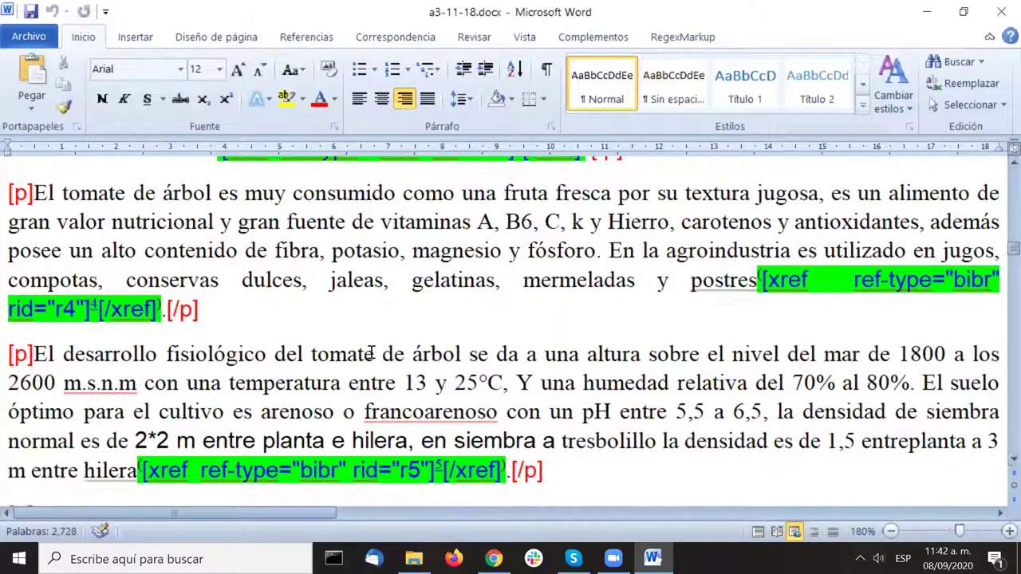
scroll(403, 317, "down", 3)
scroll(403, 318, "down", 1)
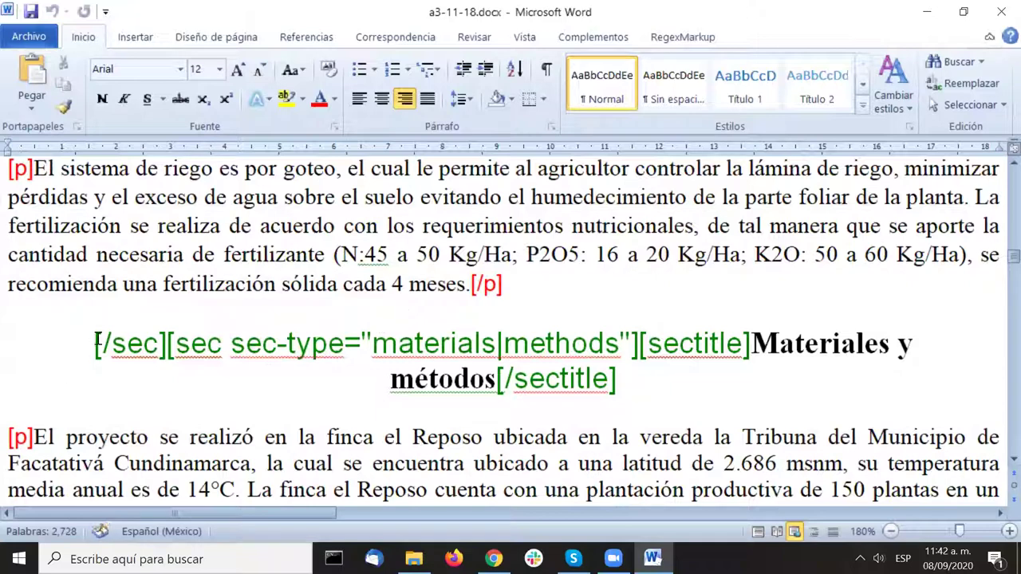
left_click_drag(94, 345, 167, 355)
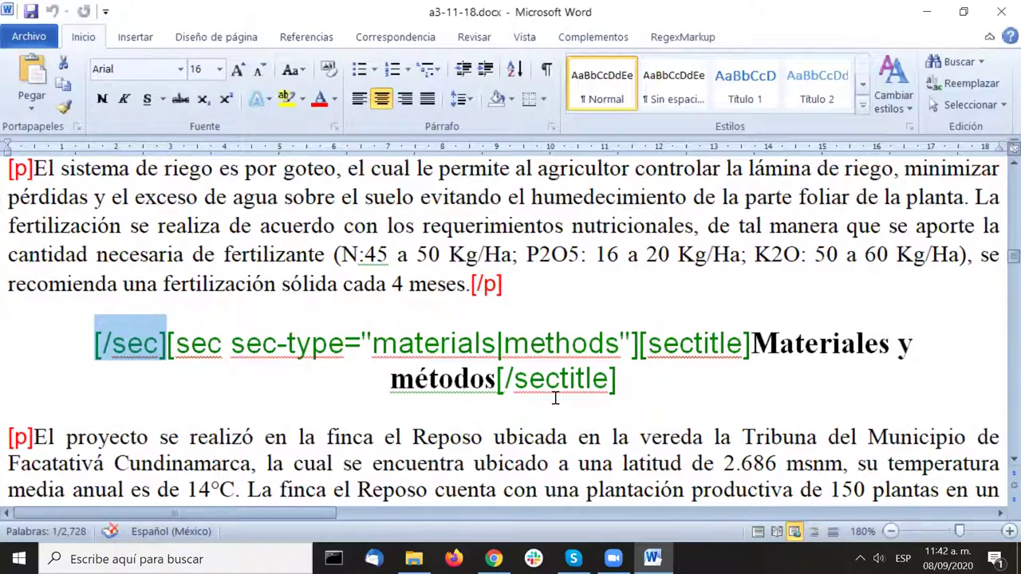
key("Delete")
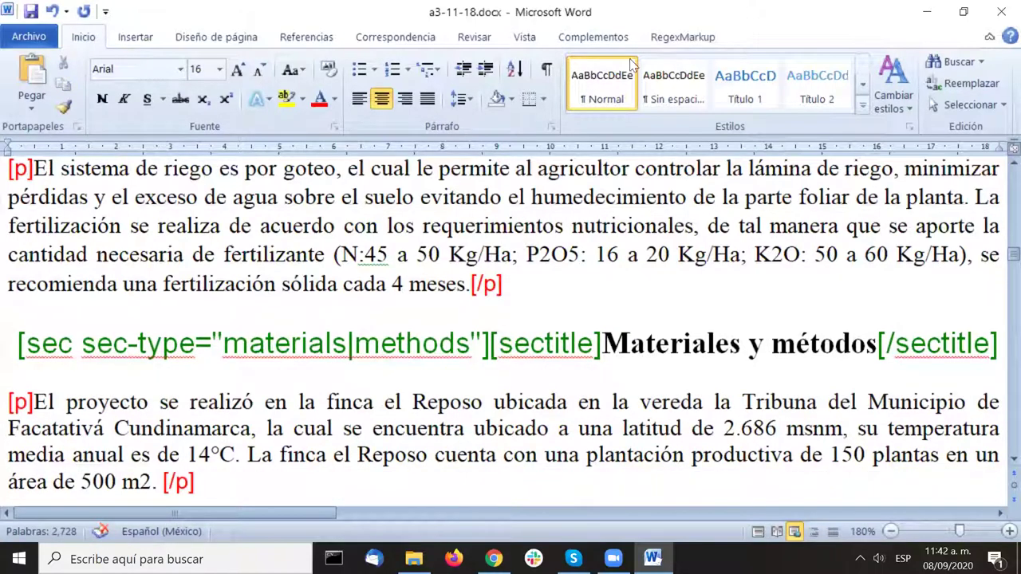
Step: Save the markup and generate the XML from the marked-up document
left_click(576, 39)
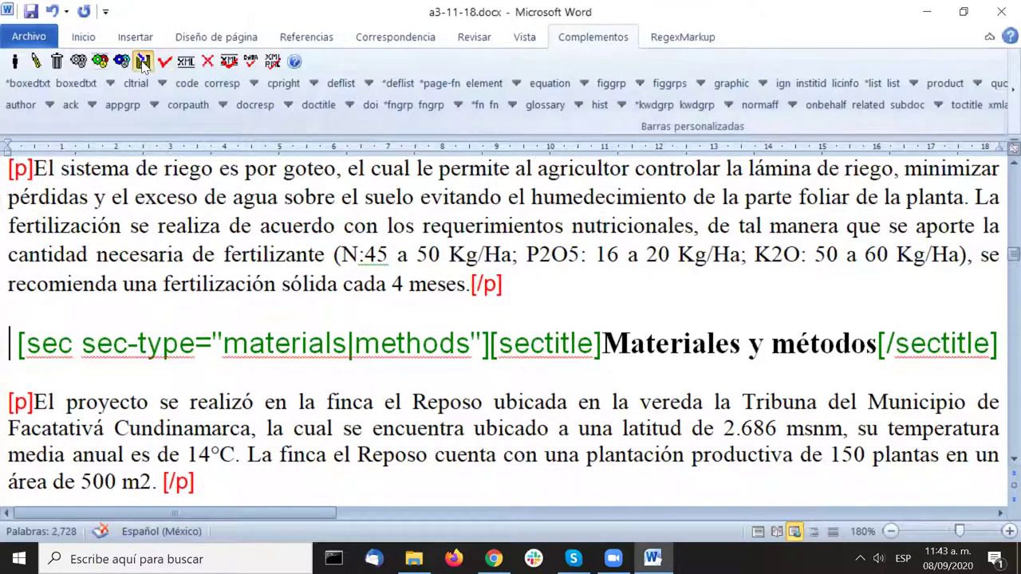
left_click(143, 61)
left_click(186, 62)
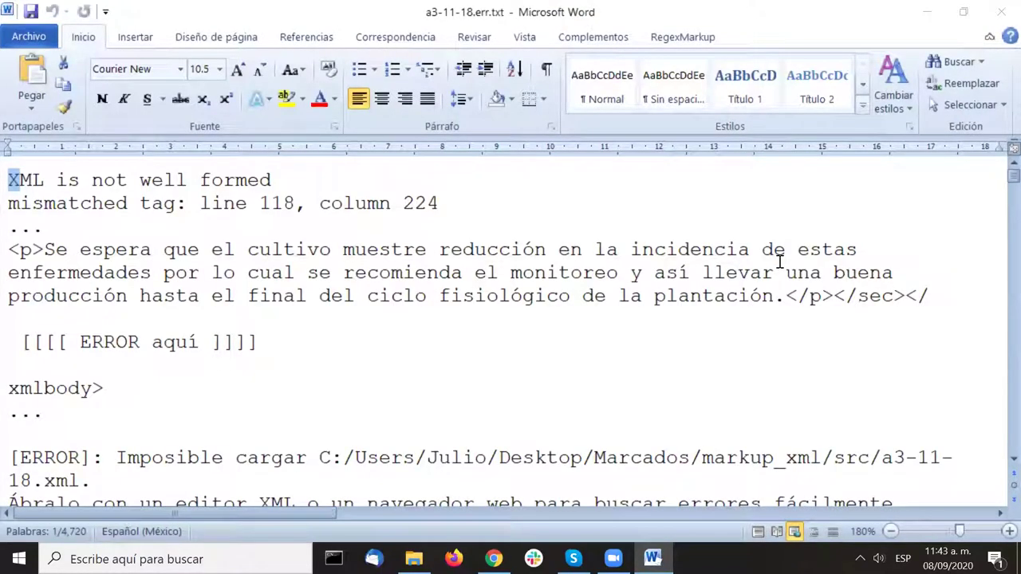
Step: Examine the first lines of the error report, including the error type and the line and column of the mismatched tag
left_click(779, 266)
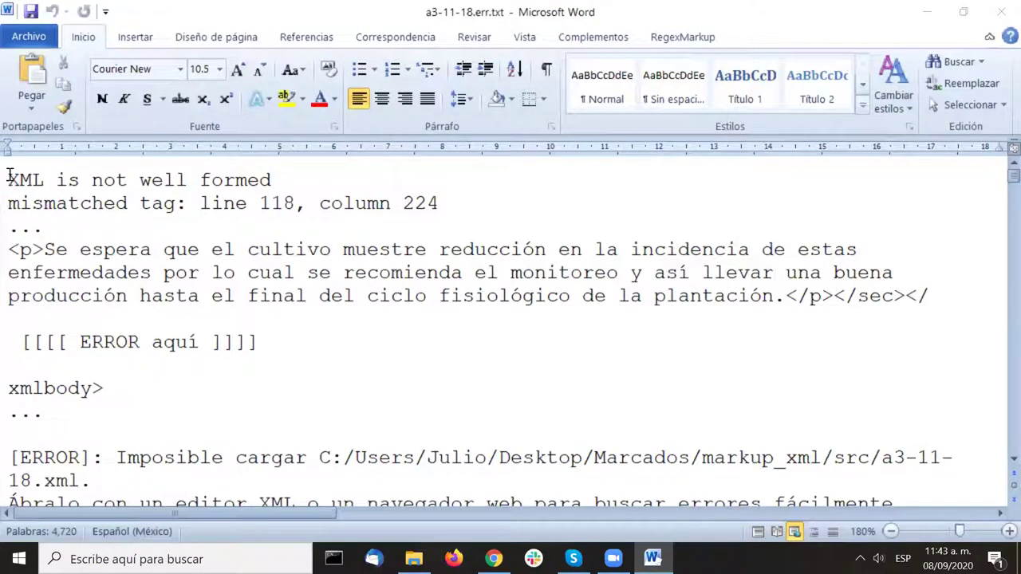
left_click_drag(10, 176, 271, 178)
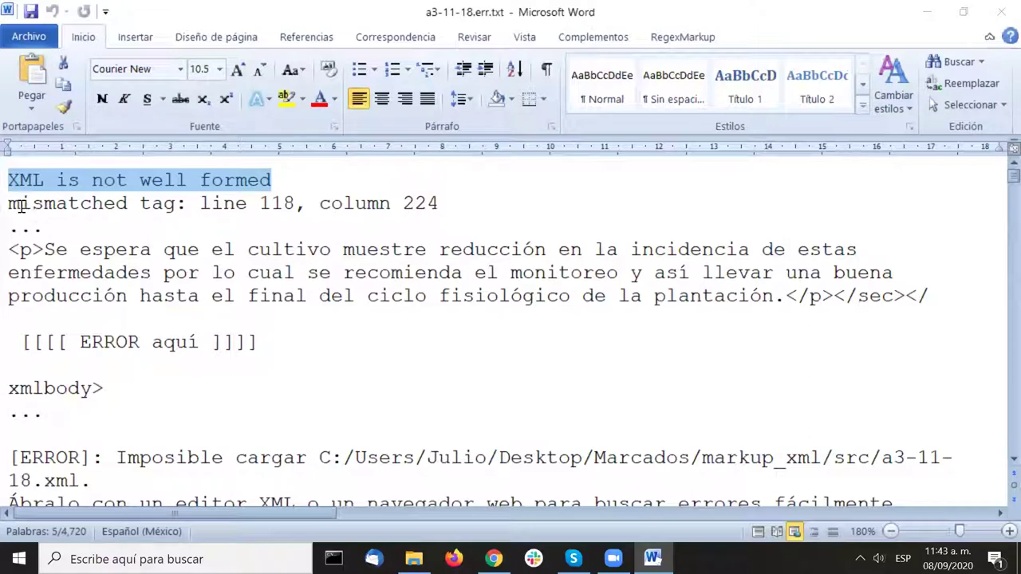
left_click_drag(8, 203, 176, 204)
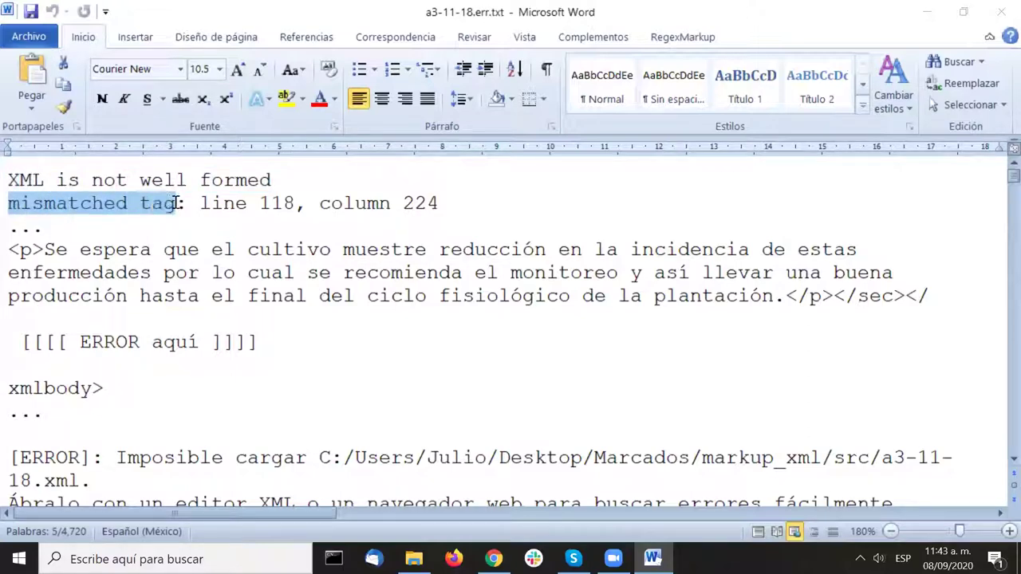
left_click(275, 204)
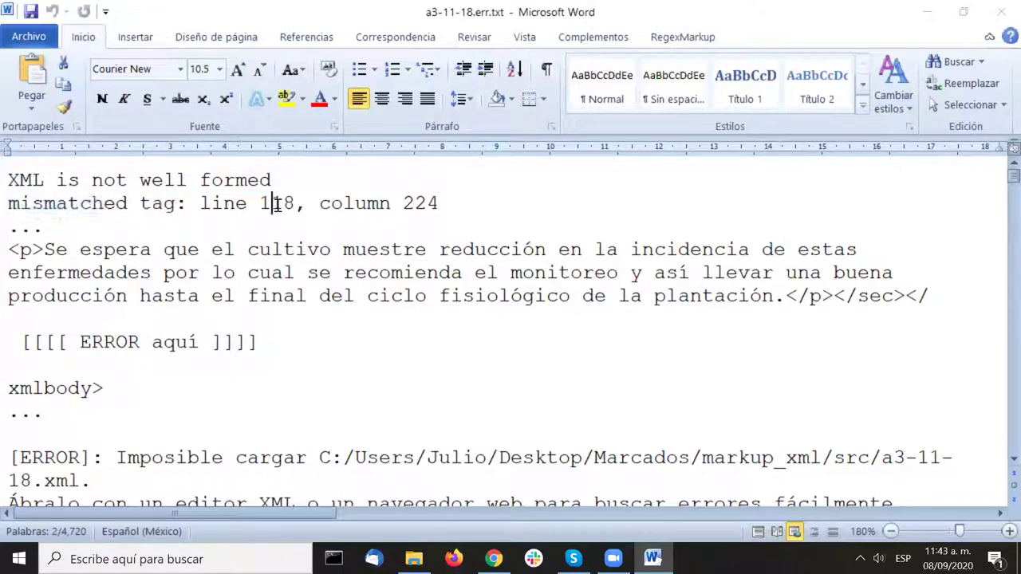
double_click(274, 204)
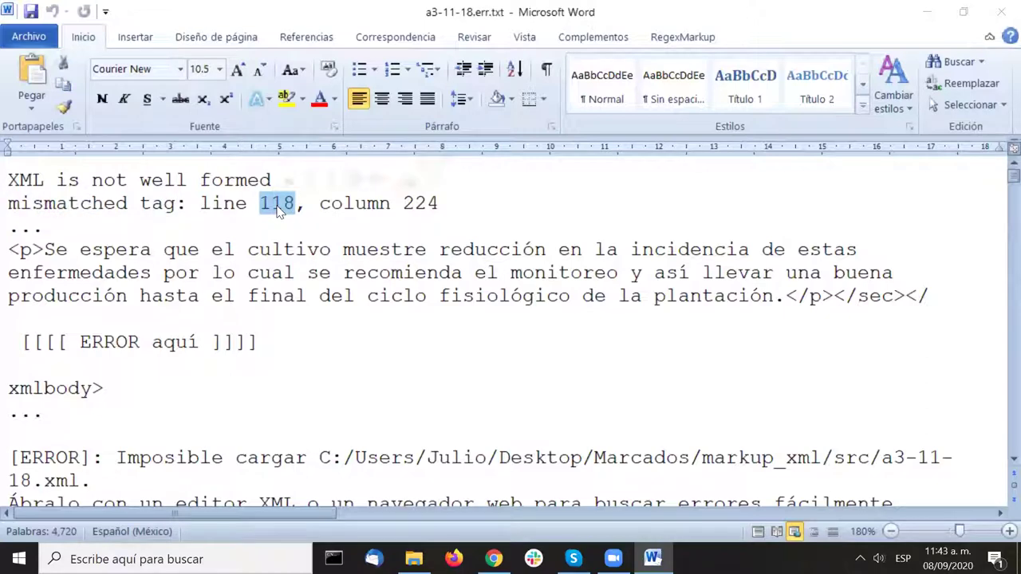
double_click(420, 202)
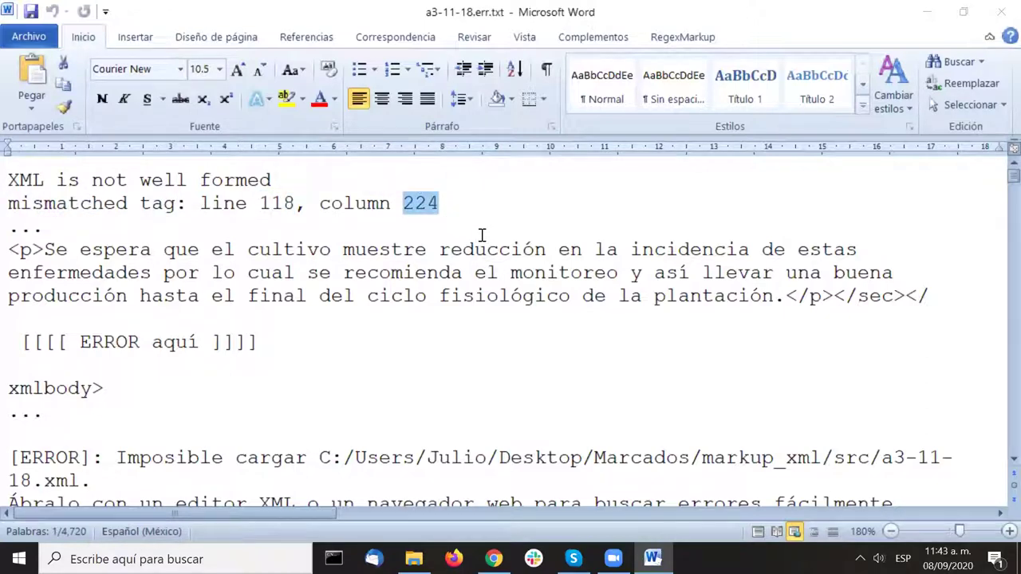
double_click(275, 203)
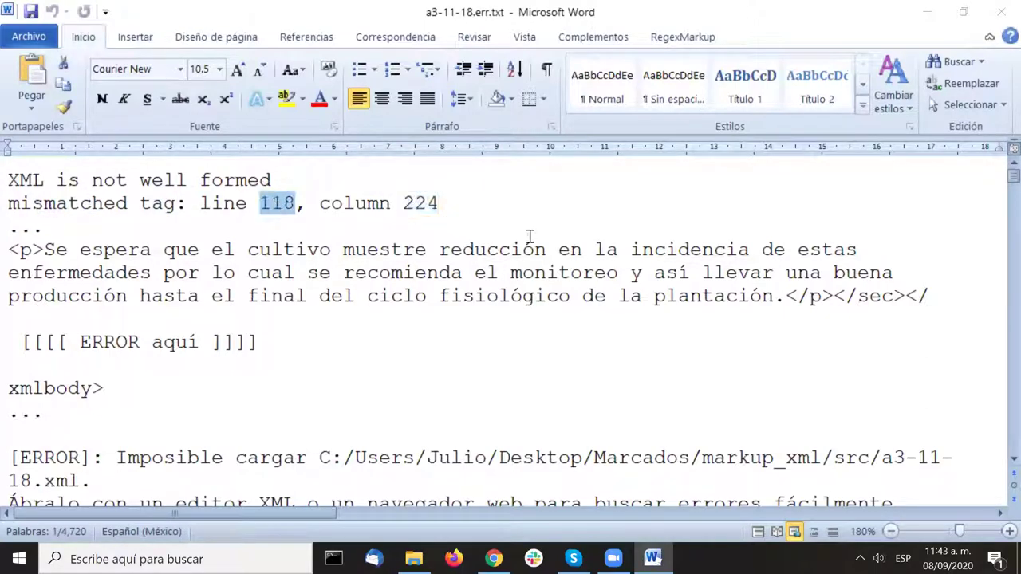
Step: Locate line 118 in the numbered XML listing of the error report and examine its paragraph and the lines around it
scroll(531, 230, "down", 20)
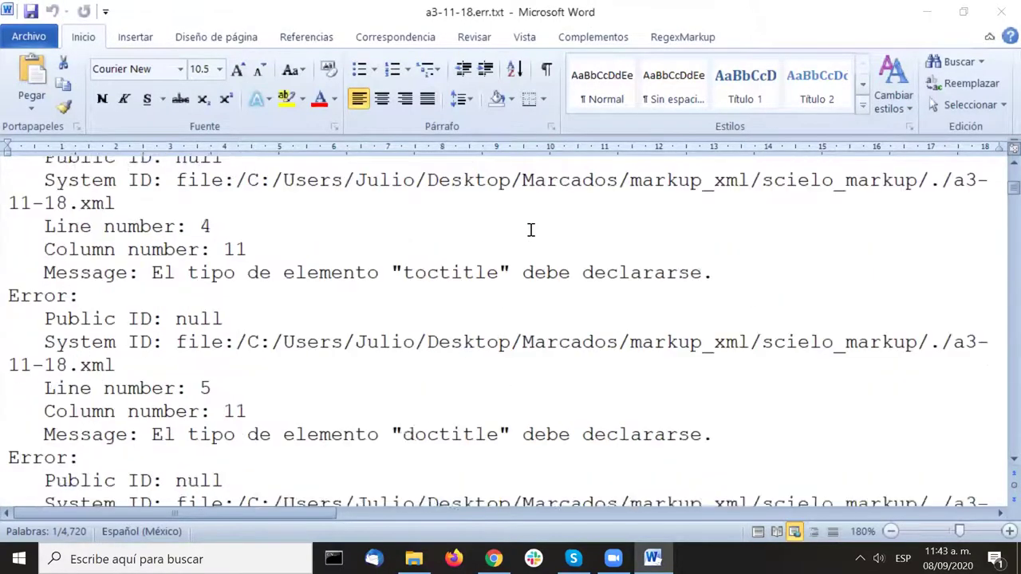
scroll(541, 226, "down", 20)
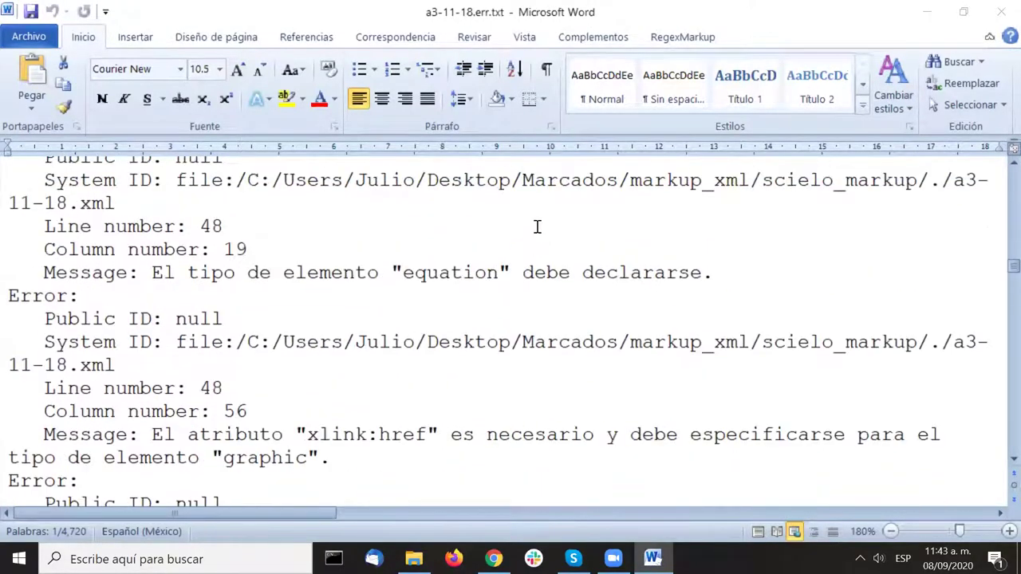
scroll(540, 228, "down", 20)
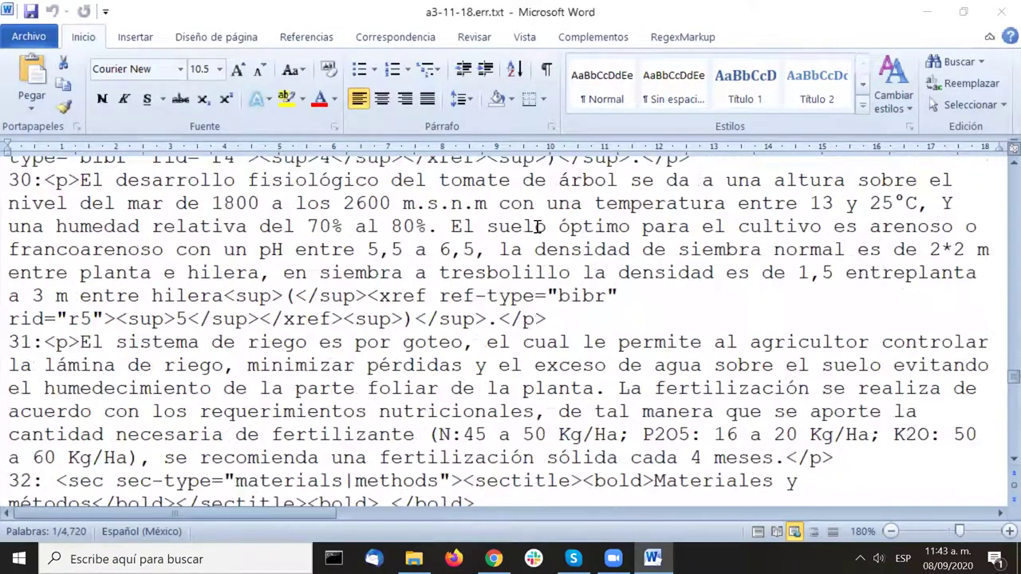
scroll(539, 227, "down", 10)
scroll(538, 227, "down", 20)
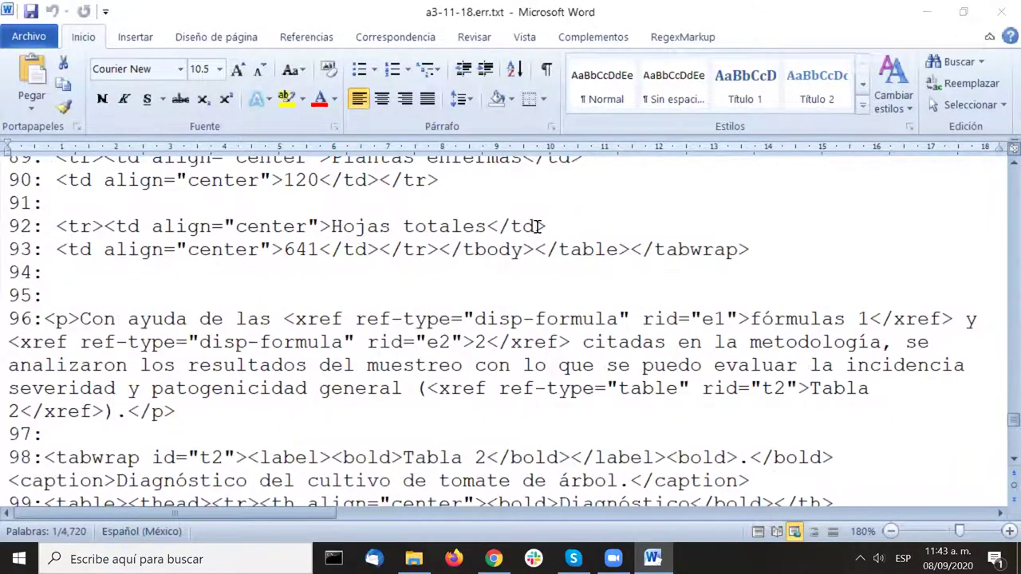
scroll(539, 228, "down", 20)
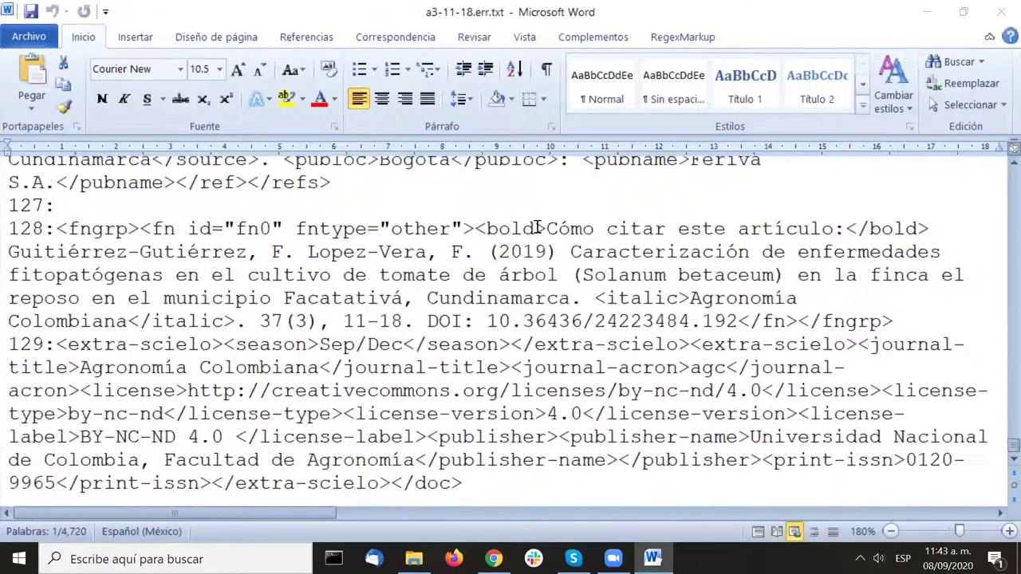
scroll(539, 227, "up", 6)
scroll(538, 228, "up", 4)
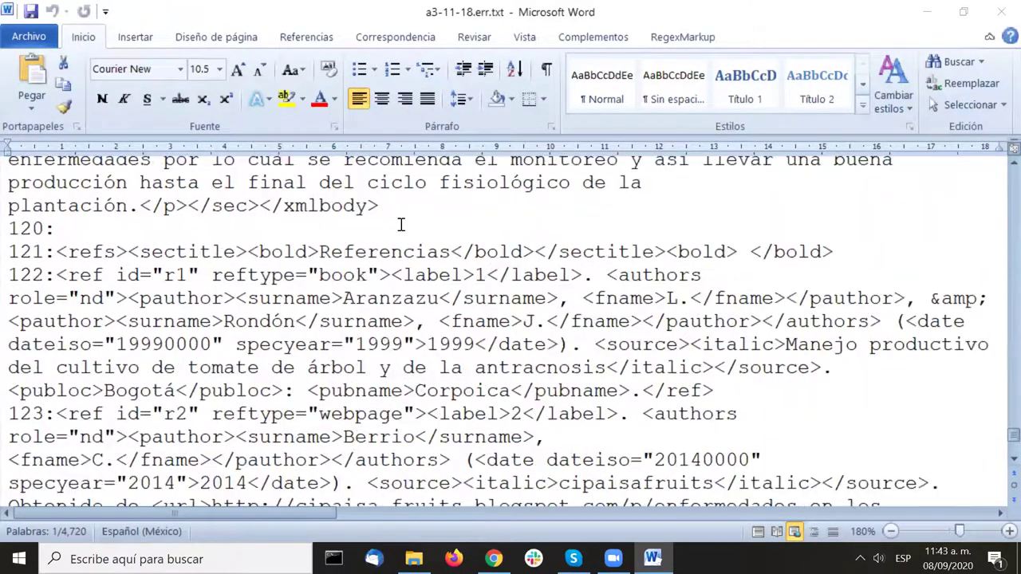
double_click(29, 252)
double_click(24, 228)
scroll(22, 272, "up", 3)
left_click(20, 275)
double_click(20, 275)
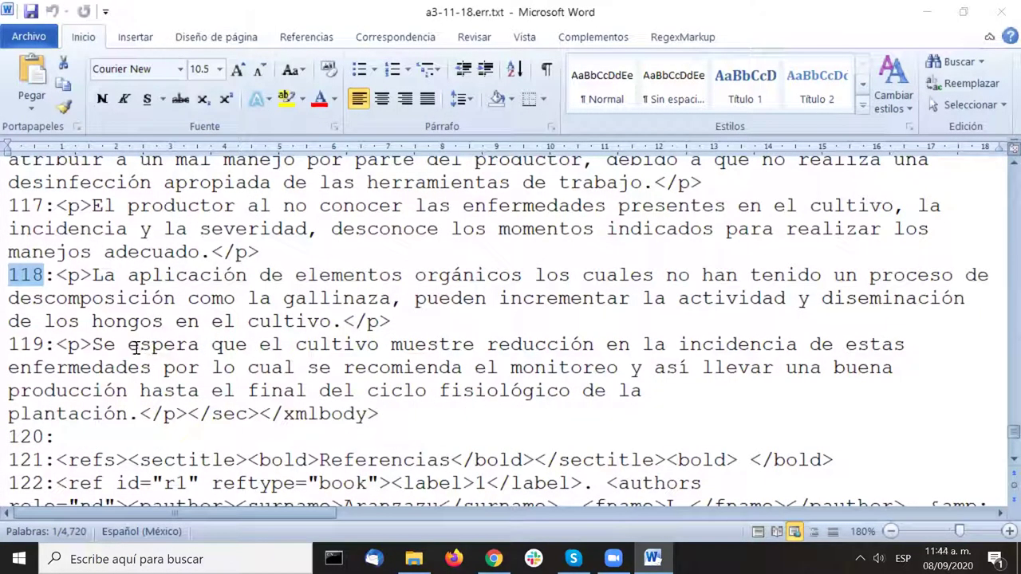
left_click(24, 274)
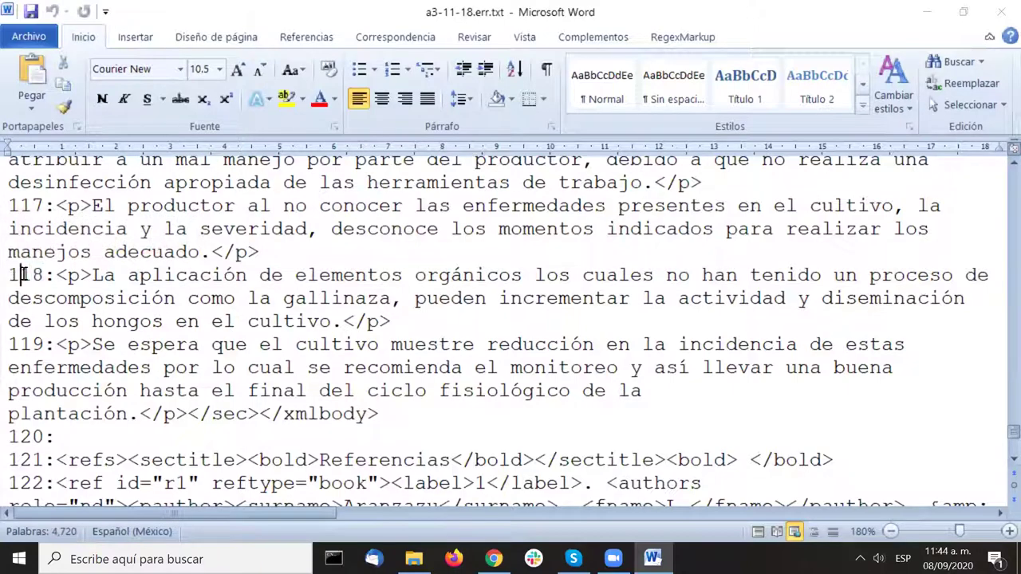
double_click(24, 275)
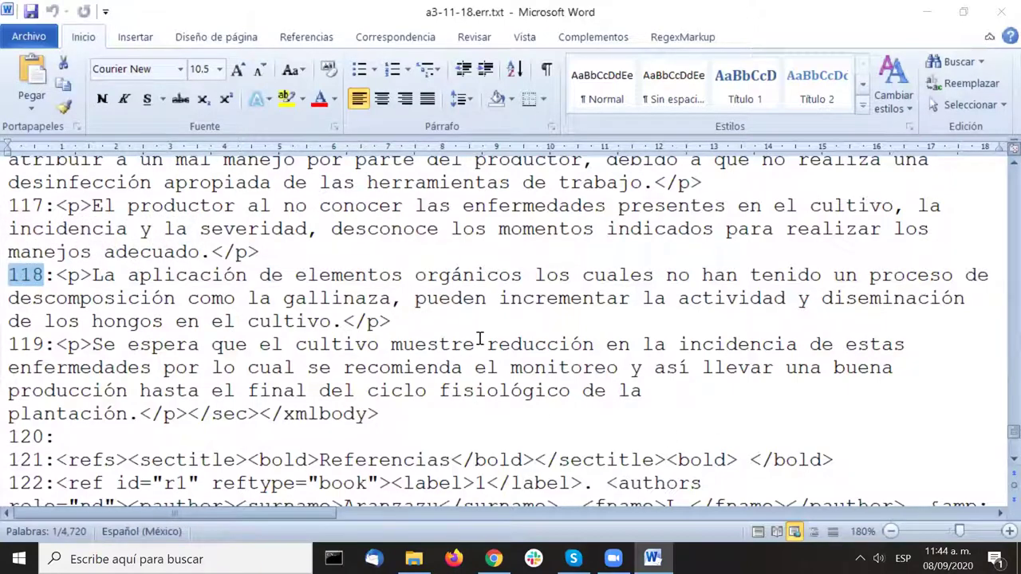
left_click_drag(391, 320, 356, 321)
left_click(47, 274, "shift")
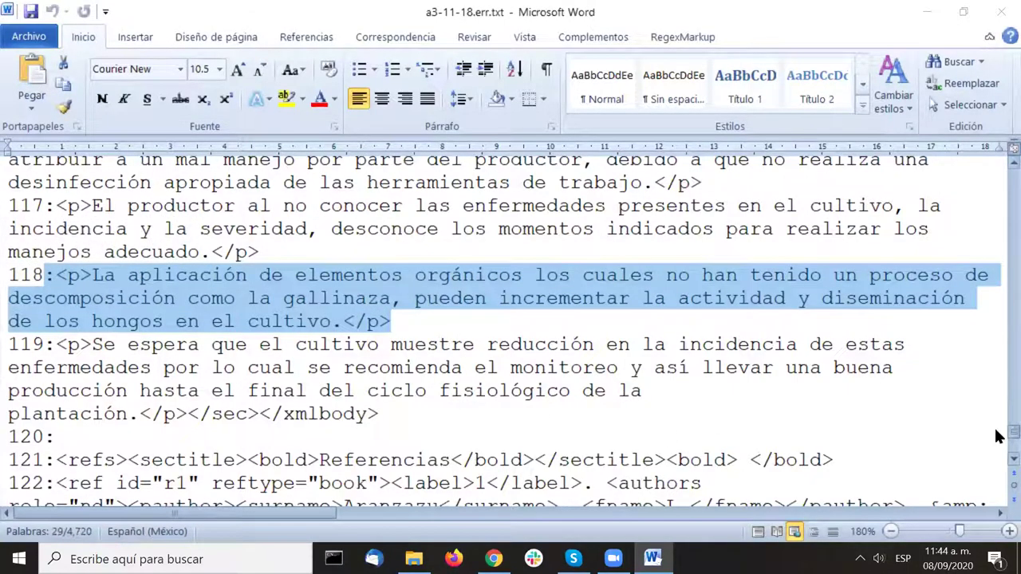
Step: Examine the excerpt before "ERROR aquí" in the error report, checking its closing sec tag and the paragraph starting "Se espera que el cultivo"
left_click_drag(999, 431, 1000, 167)
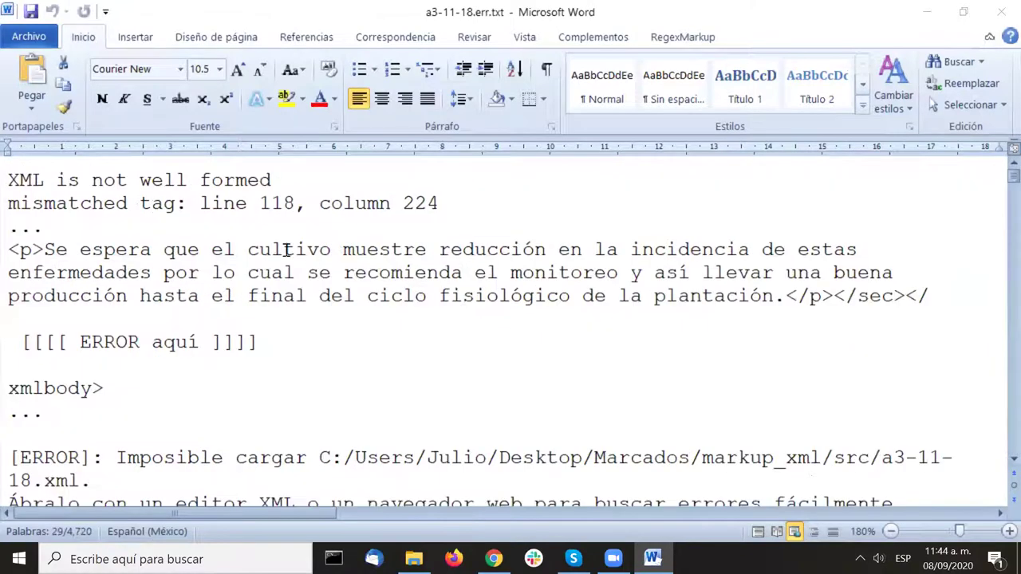
left_click(177, 253)
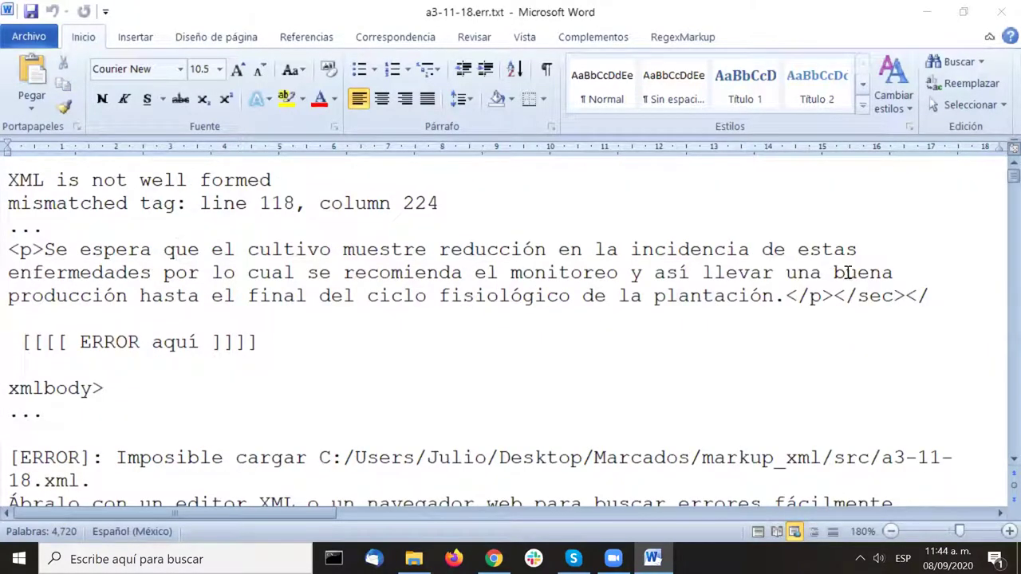
left_click_drag(834, 295, 896, 295)
left_click(751, 295)
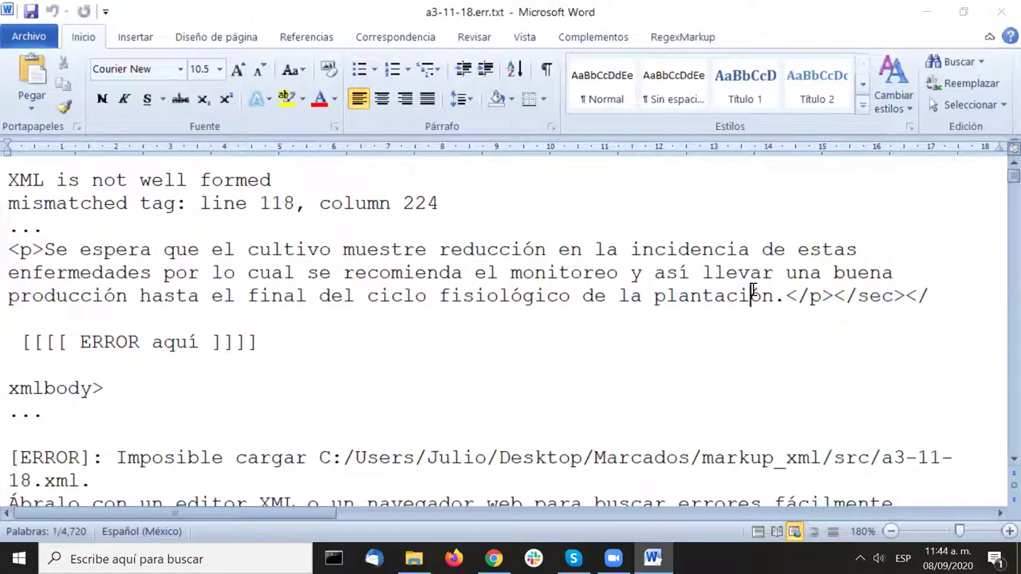
left_click_drag(45, 249, 549, 253)
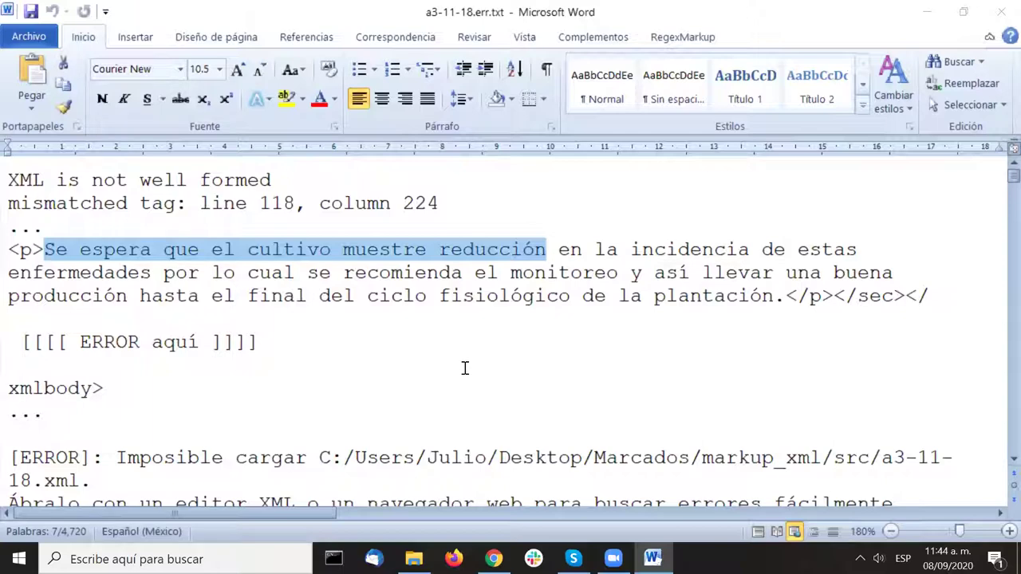
scroll(465, 367, "down", 1)
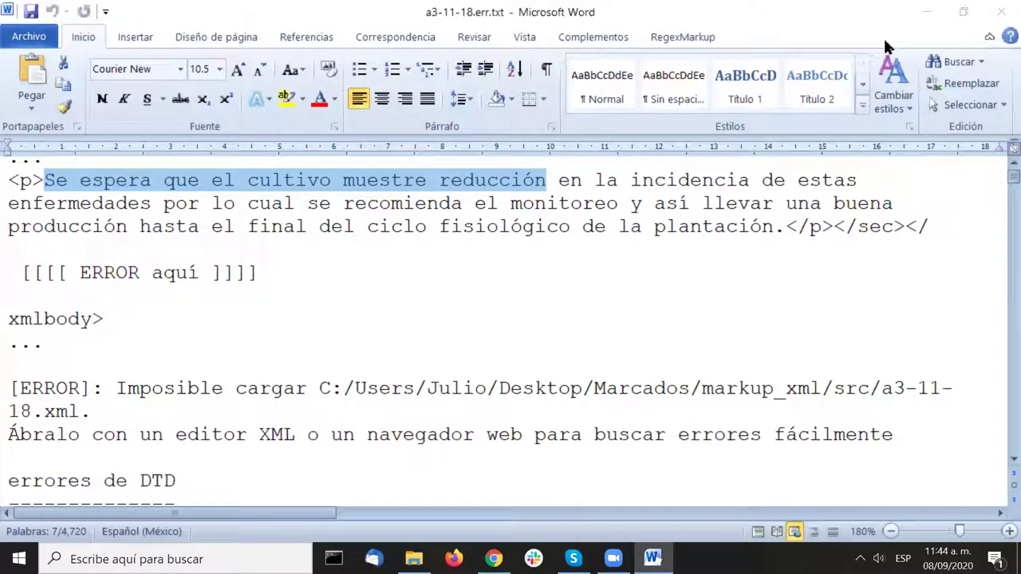
left_click(465, 291)
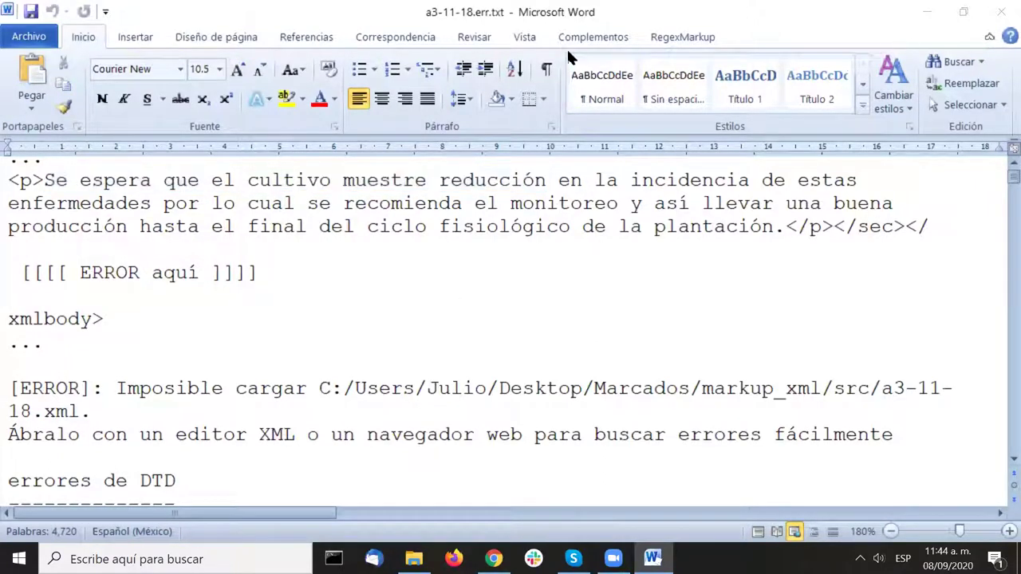
Step: Return to the marked-up document and check the section tags up to the Conclusiones heading
left_click(590, 37)
left_click(294, 62)
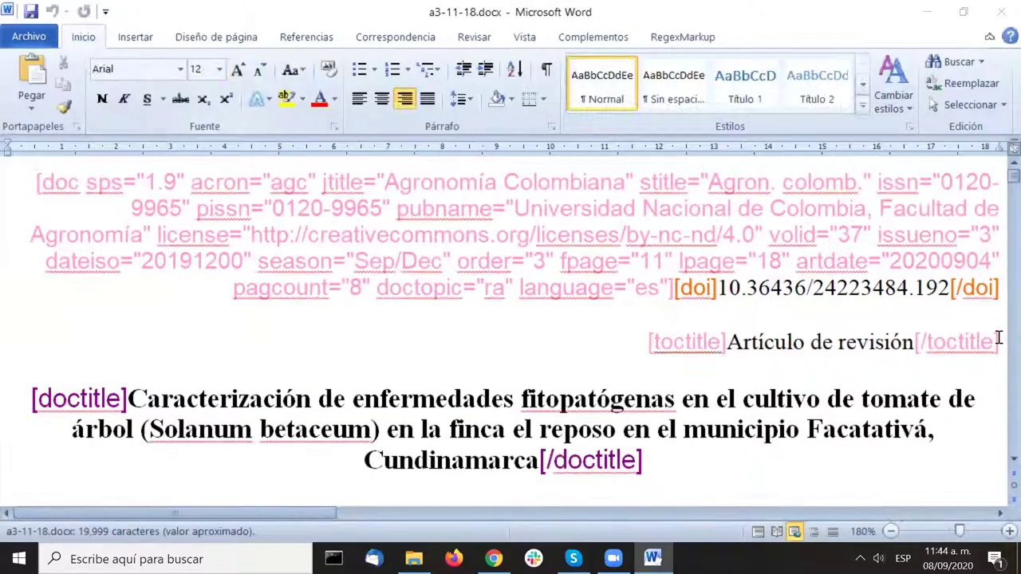
scroll(997, 338, "down", 10)
scroll(987, 313, "down", 15)
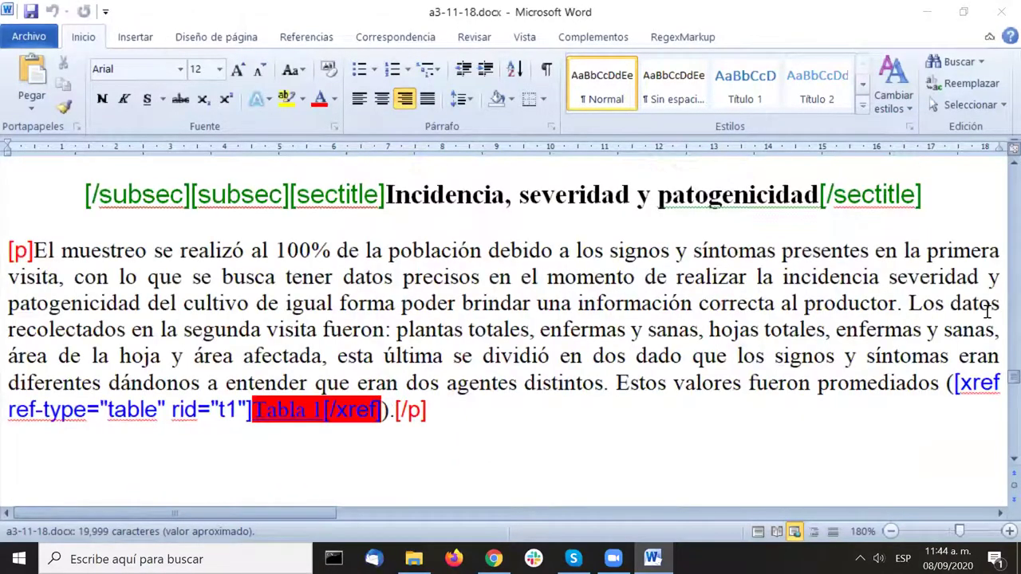
scroll(987, 313, "down", 6)
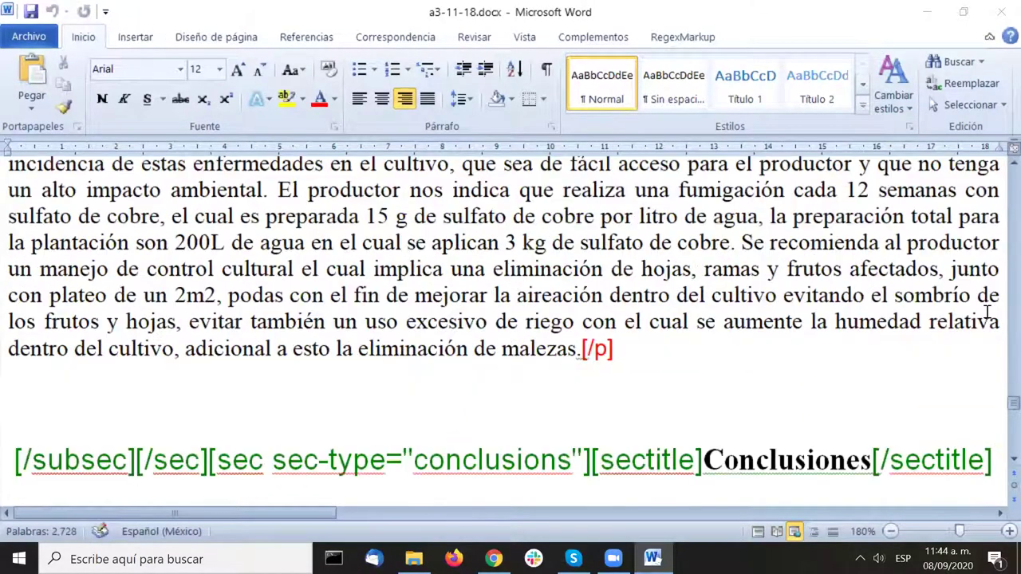
scroll(987, 313, "down", 1)
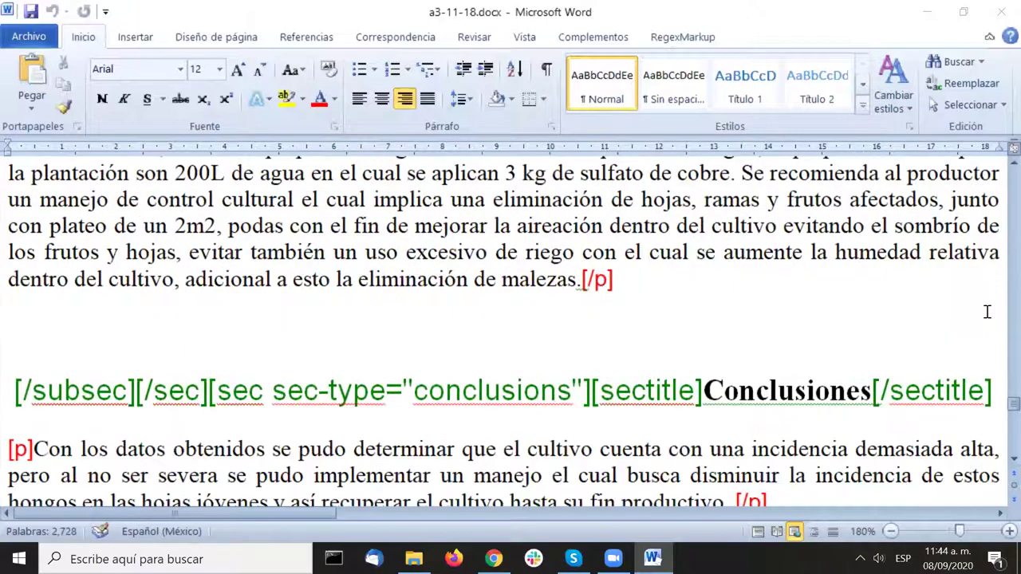
left_click_drag(1011, 404, 997, 294)
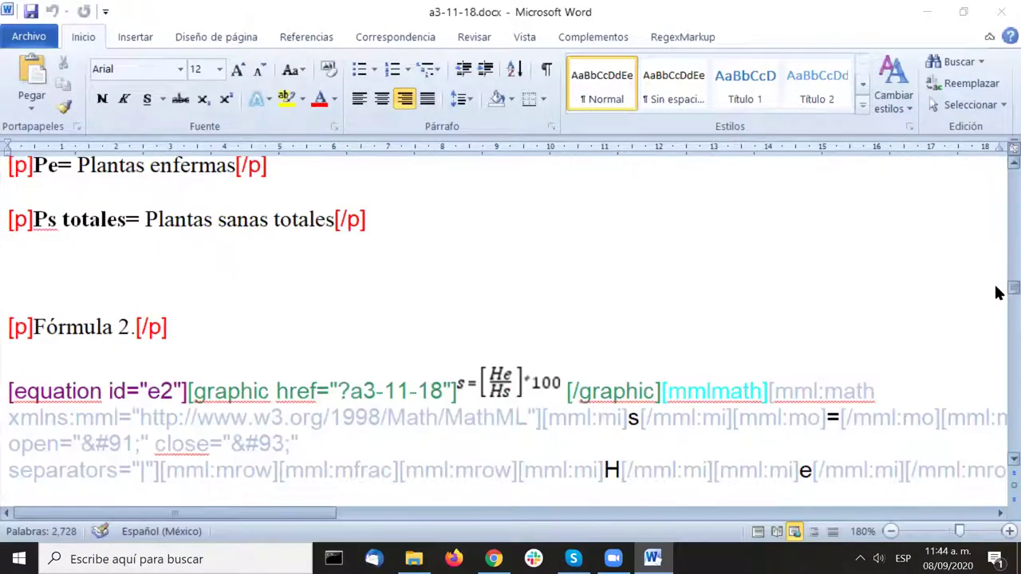
Step: Trace the sec tags between the Introducción and Materiales y métodos headings to locate the missing closing tag
scroll(588, 296, "up", 10)
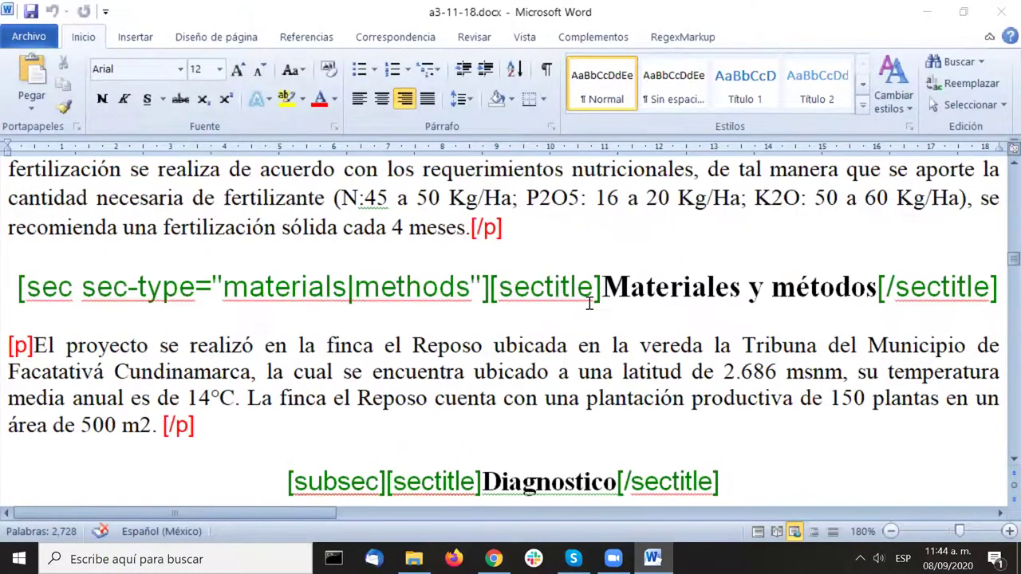
scroll(588, 303, "up", 3)
scroll(588, 303, "down", 1)
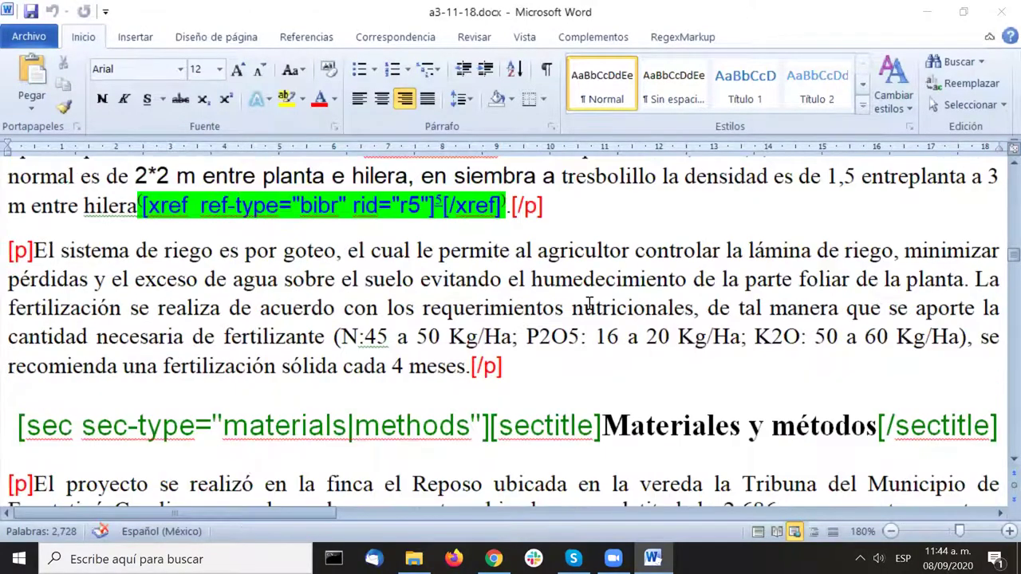
scroll(588, 304, "down", 1)
scroll(588, 303, "up", 4)
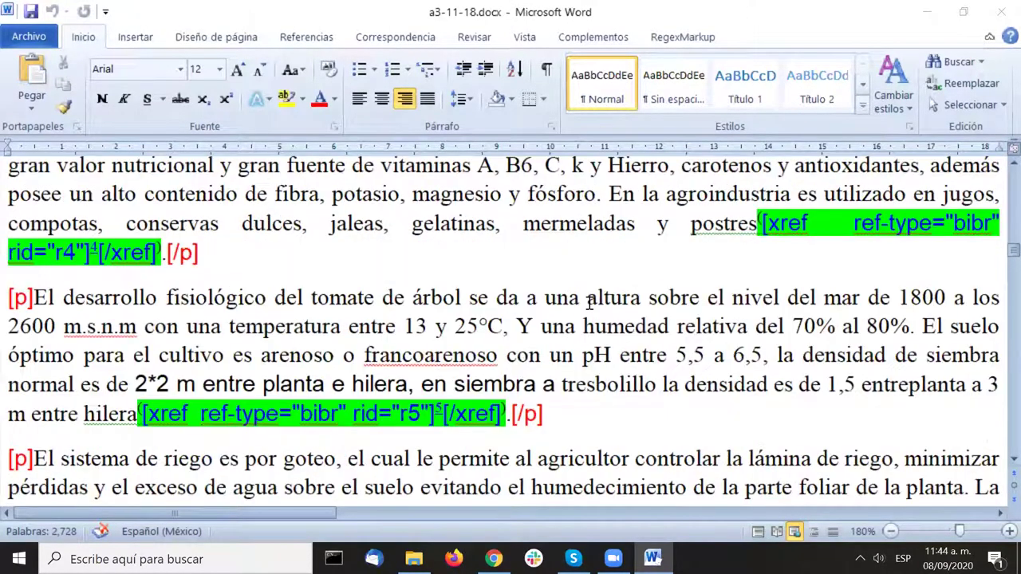
scroll(589, 303, "up", 5)
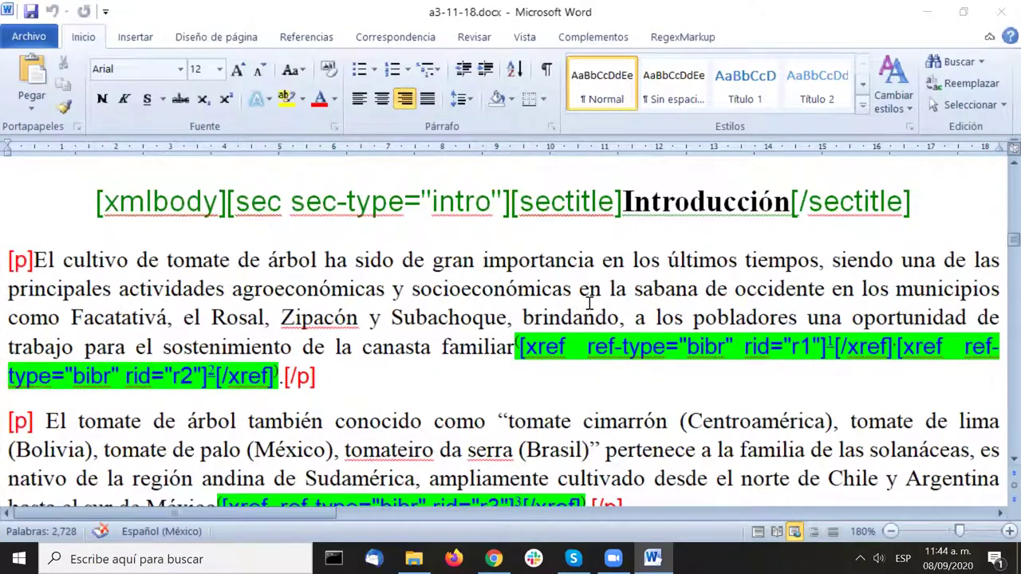
scroll(588, 303, "down", 4)
scroll(589, 303, "down", 5)
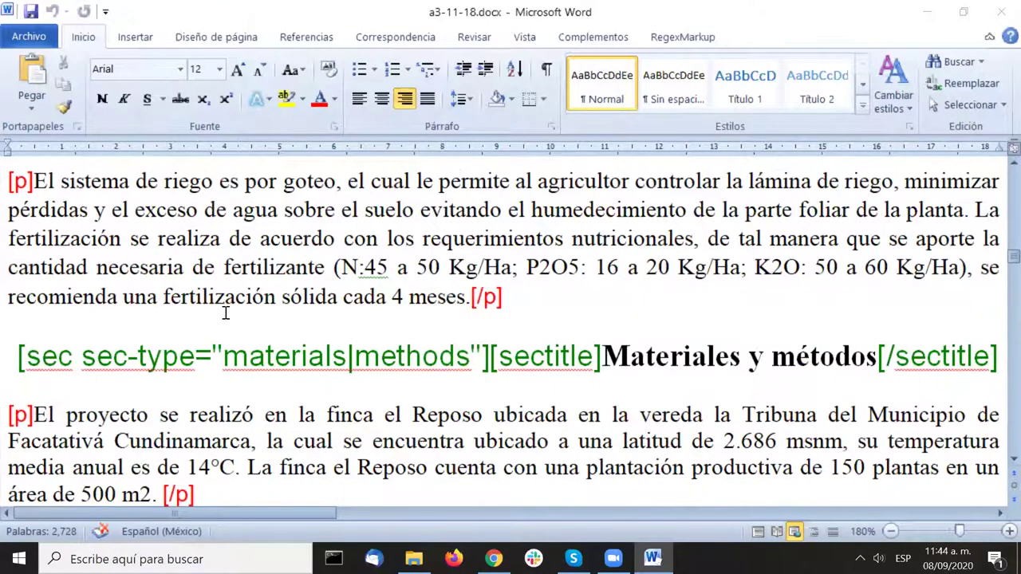
left_click(16, 358)
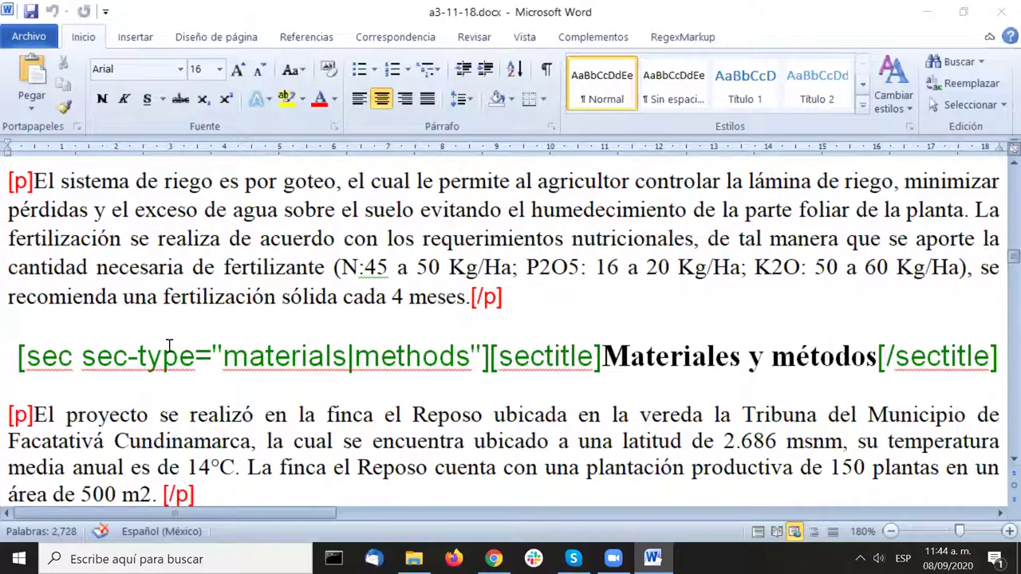
Step: Copy the closing [/sec] tag that precedes the conclusions section's opening tag
scroll(171, 345, "up", 2)
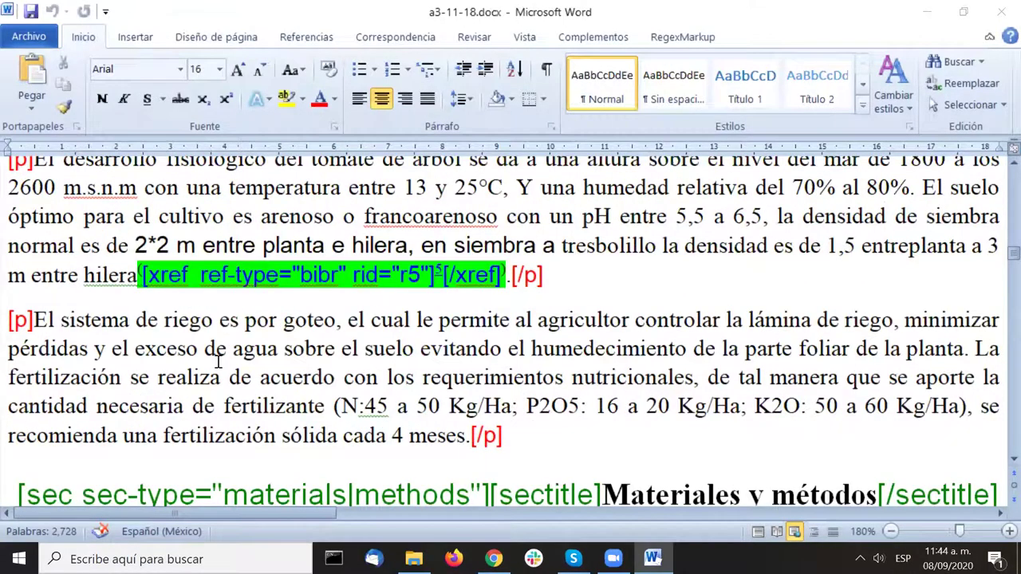
scroll(218, 362, "down", 1)
scroll(234, 366, "down", 6)
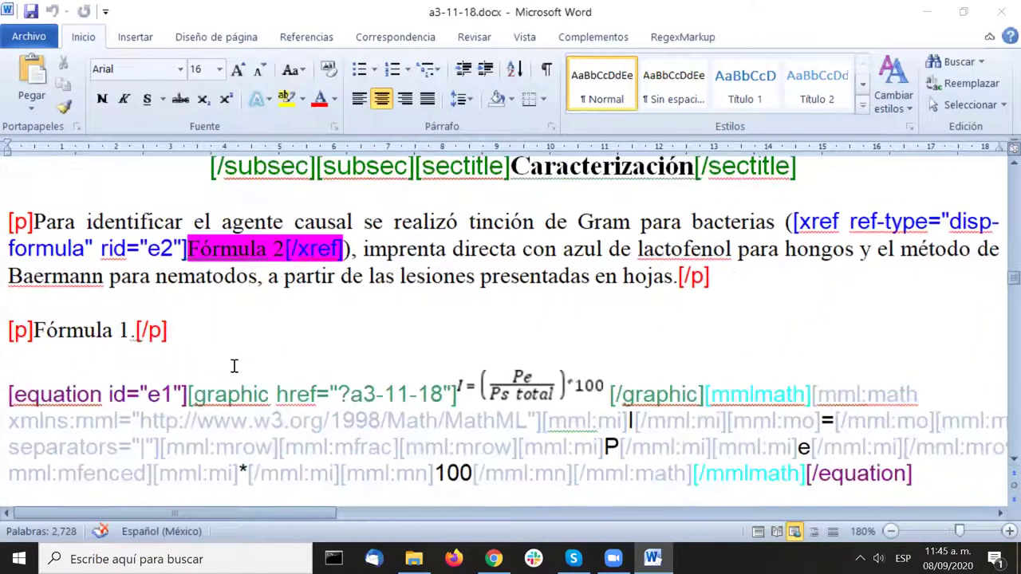
scroll(234, 366, "down", 5)
scroll(242, 361, "down", 10)
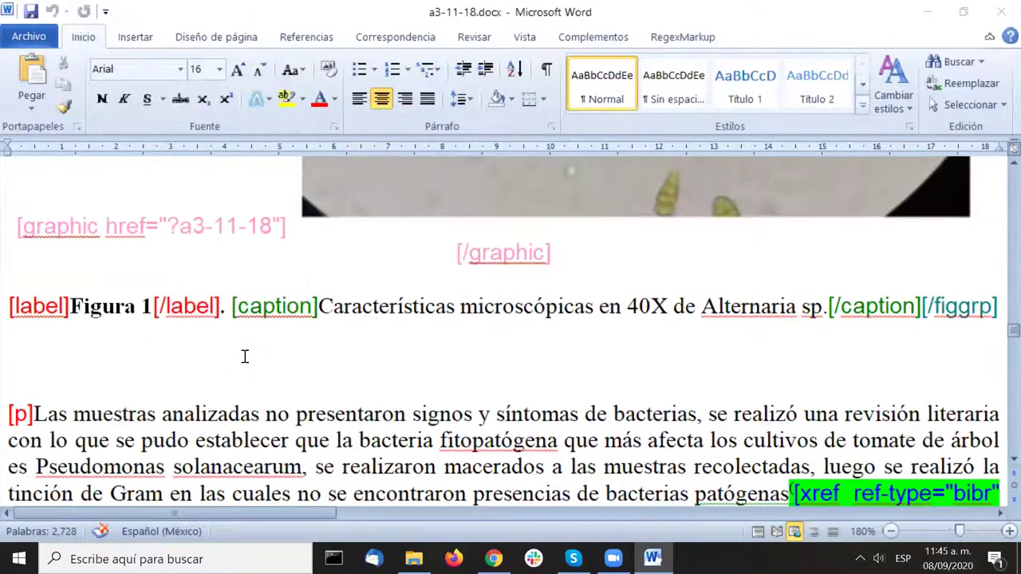
scroll(245, 355, "down", 5)
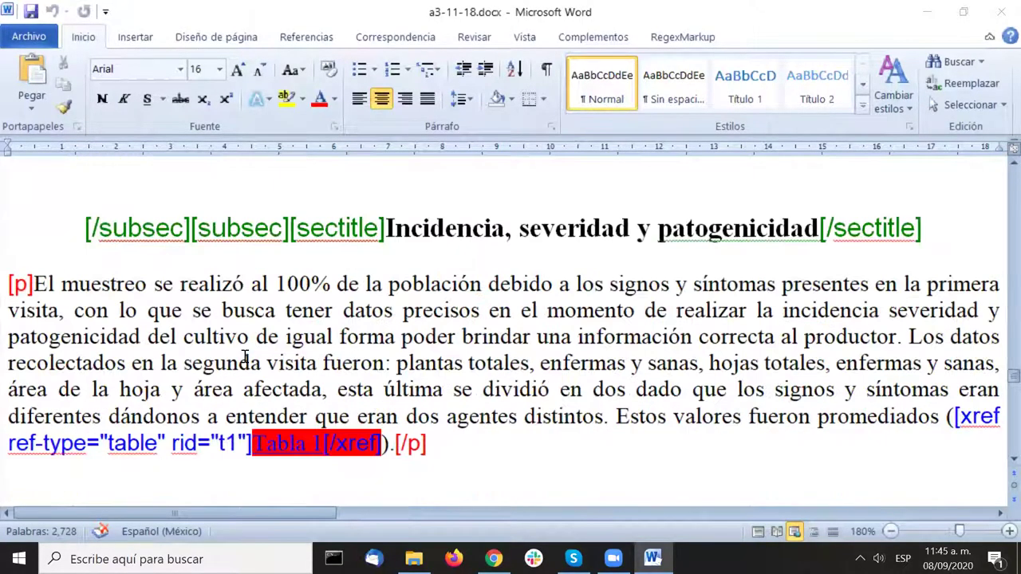
scroll(245, 357, "down", 10)
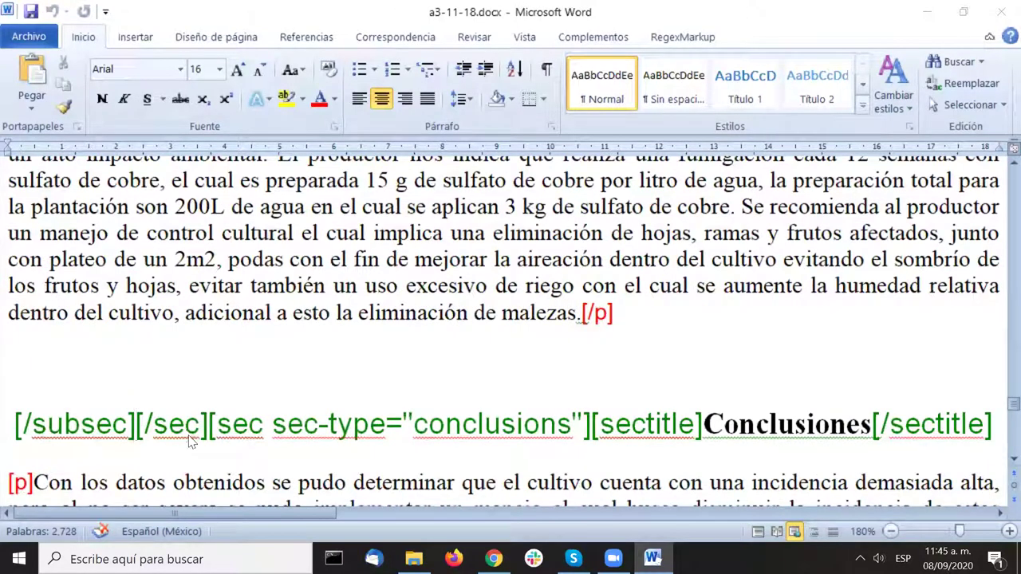
left_click_drag(137, 422, 188, 434)
key("ctrl+c")
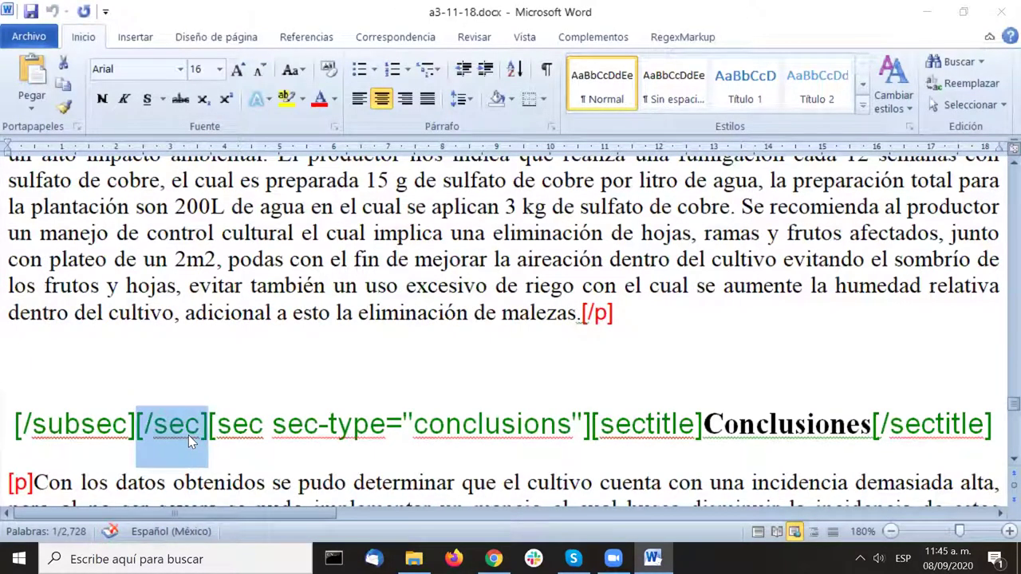
Step: Paste the closing [/sec] tag directly before the opening materials|methods sec tag of the Materiales y métodos heading
scroll(995, 402, "up", 10)
scroll(547, 271, "up", 20)
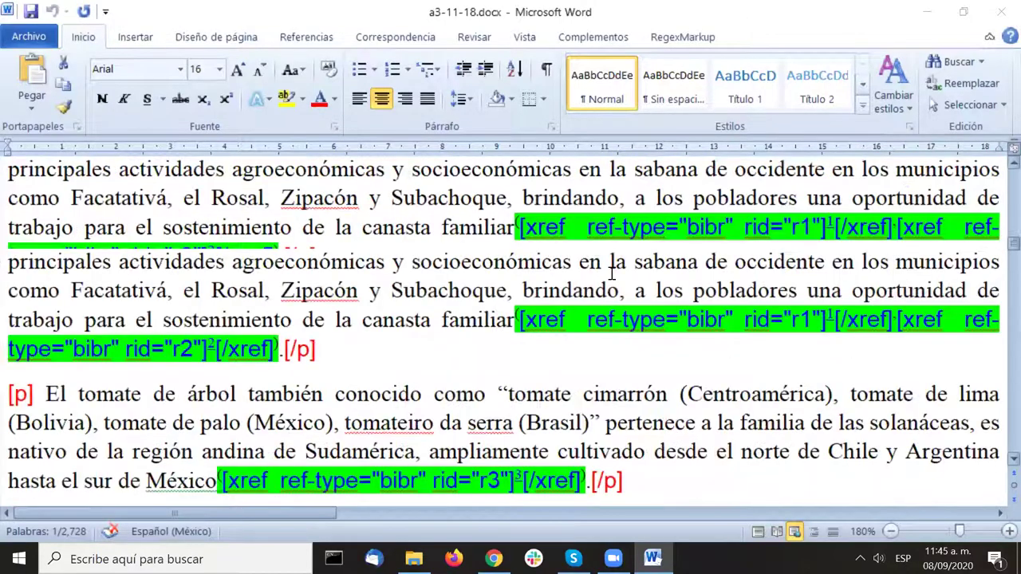
scroll(547, 275, "down", 12)
scroll(524, 288, "down", 4)
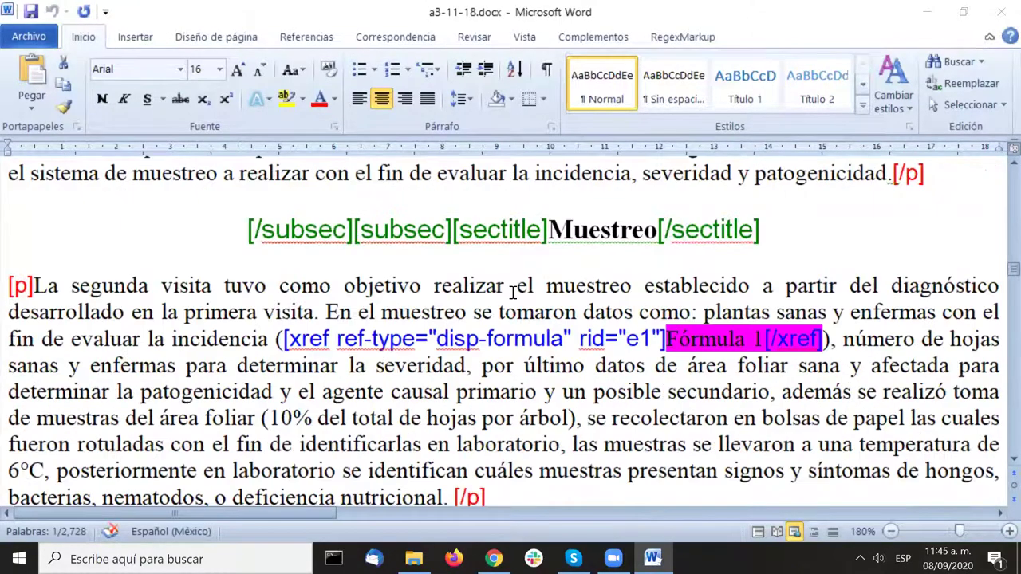
scroll(513, 291, "up", 10)
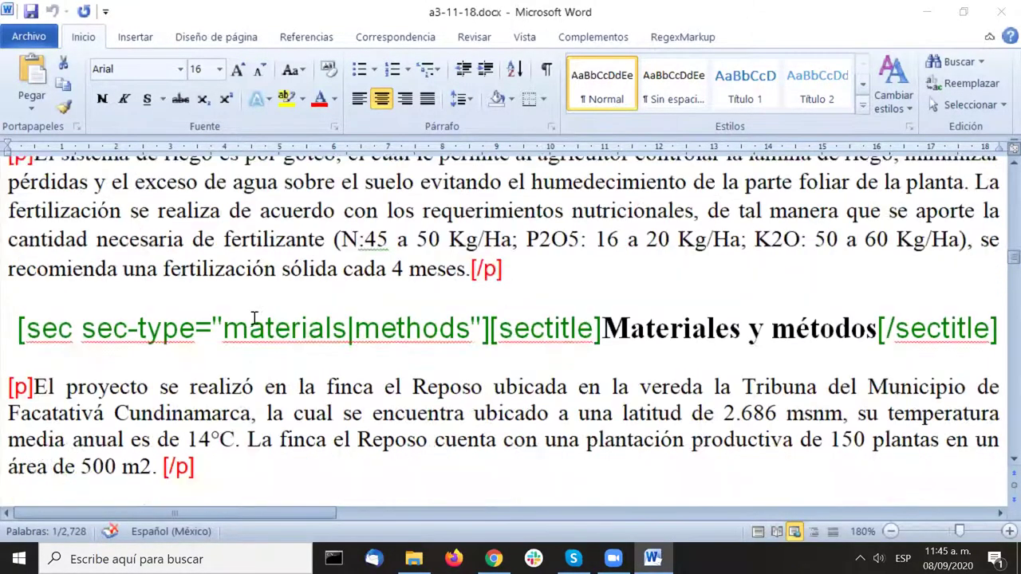
left_click(16, 392)
key("ctrl+v")
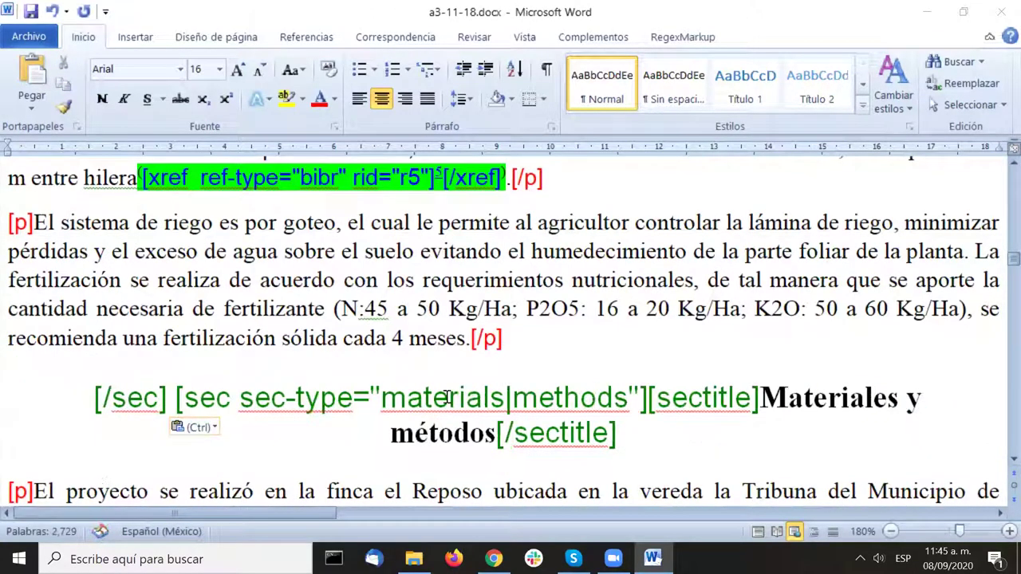
left_click(672, 276)
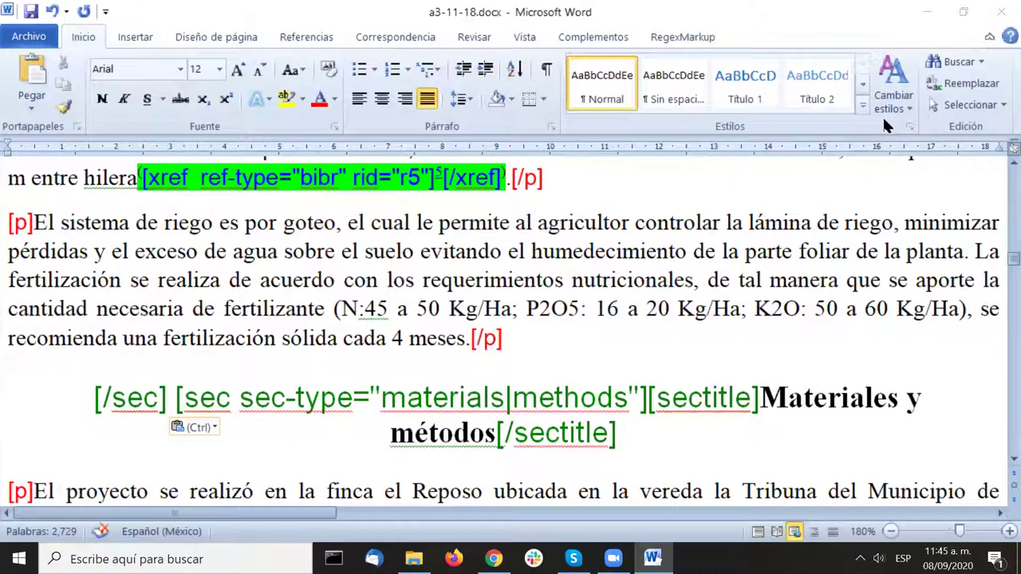
Step: Save the corrected markup and generate the XML again from the marked-up document
left_click(593, 37)
left_click(143, 62)
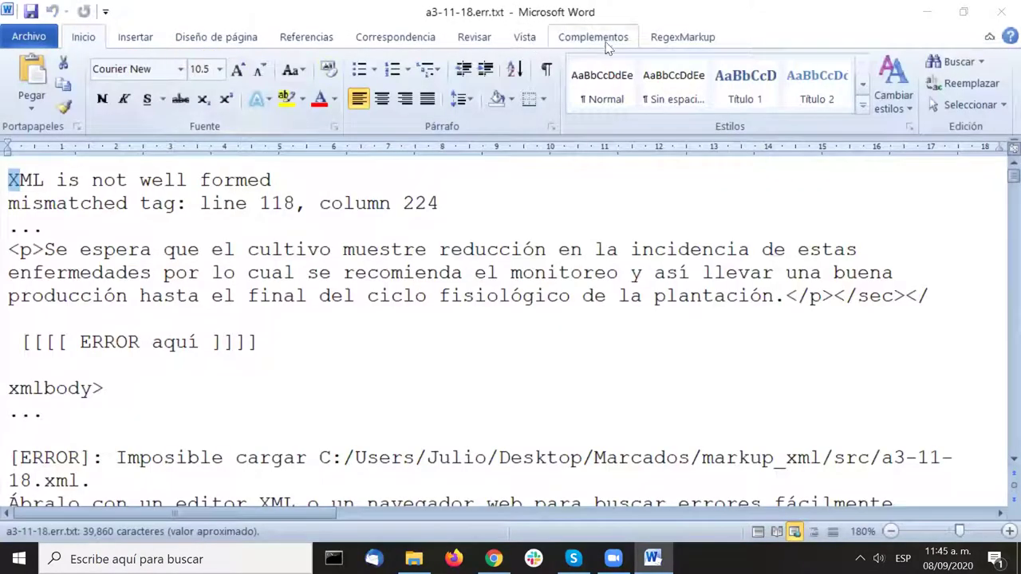
left_click(606, 48)
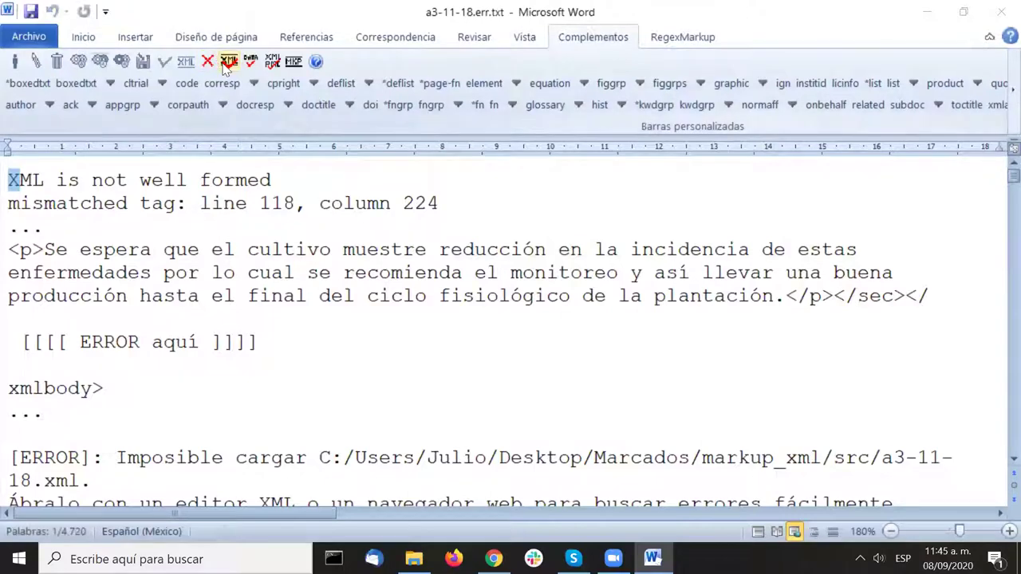
left_click(293, 61)
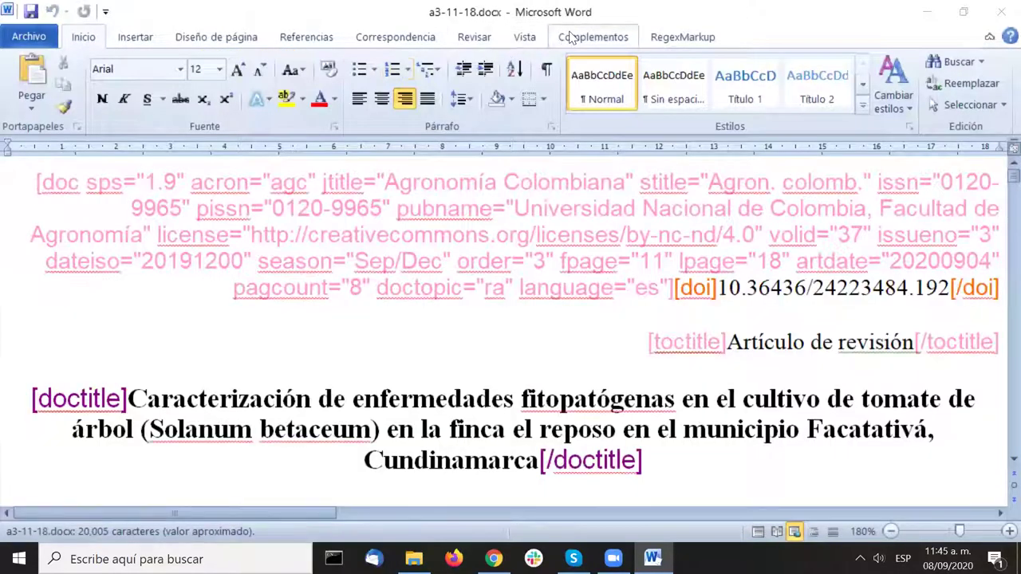
left_click(586, 37)
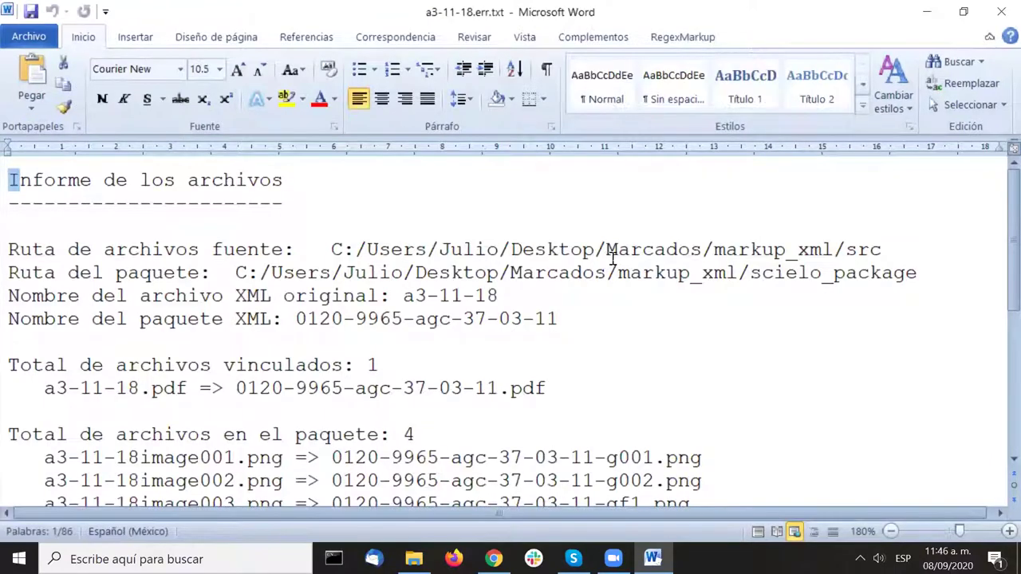
Step: Review the regenerated report's file paths, packaged images, href entries and DTD errors section
scroll(618, 256, "down", 5)
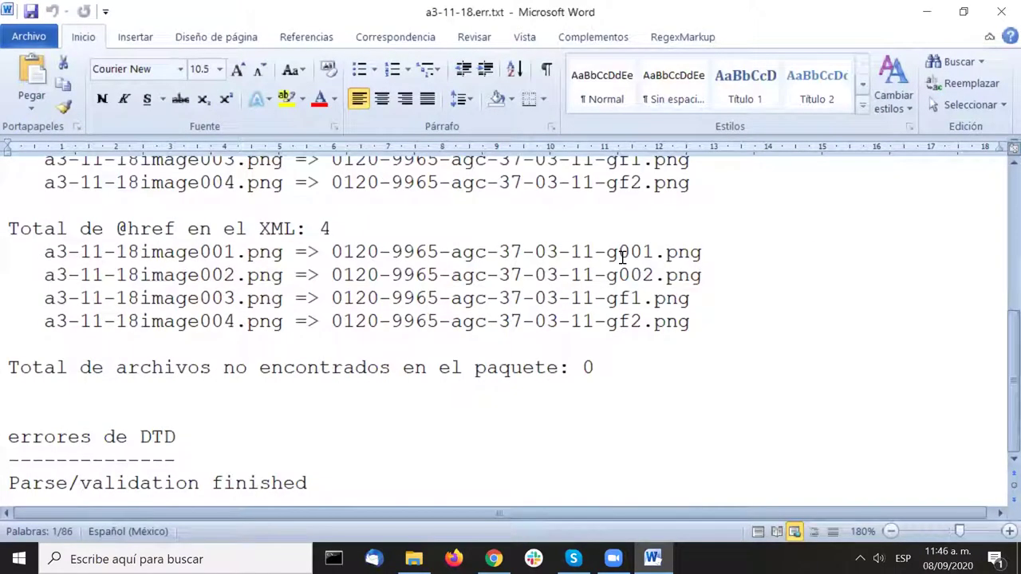
scroll(622, 256, "up", 8)
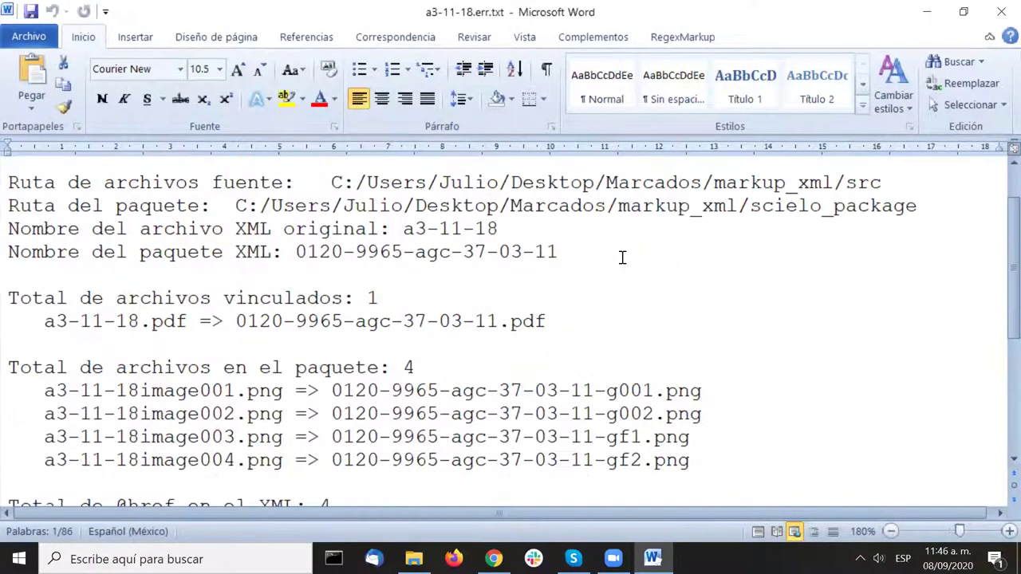
left_click(654, 244)
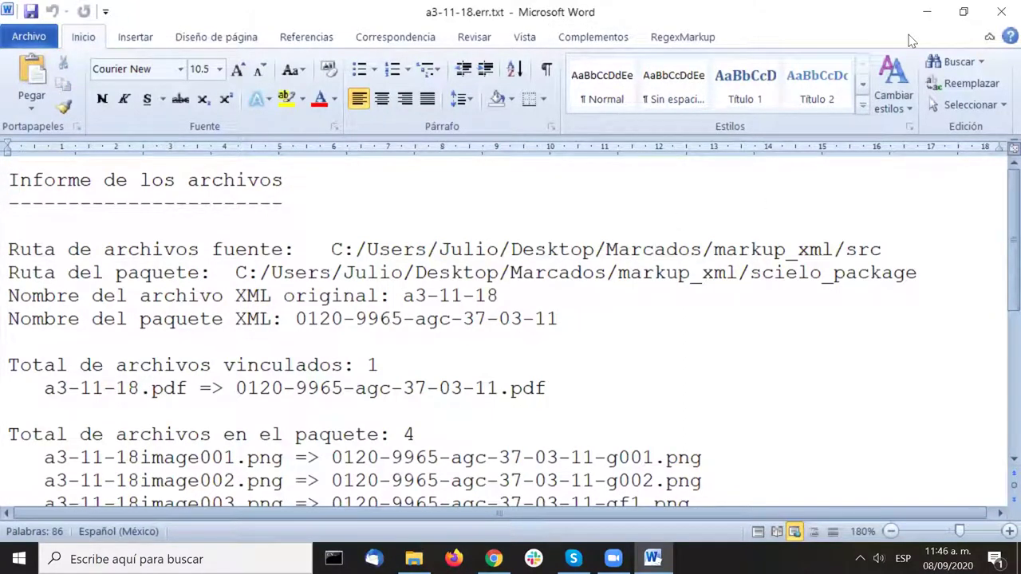
Step: Return to the marked-up document and exit the markup with the Guardar y salir option
left_click(593, 36)
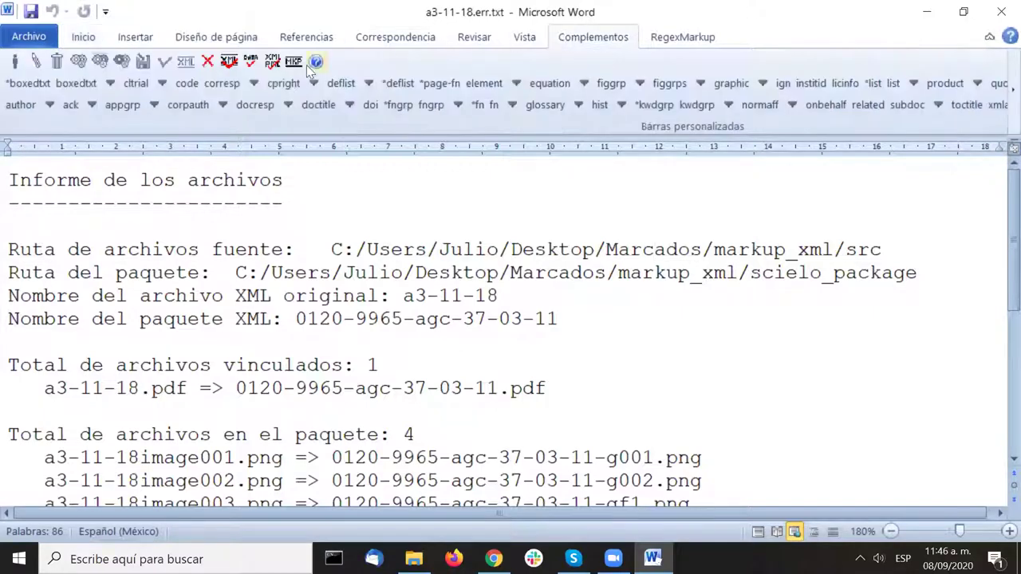
left_click(293, 61)
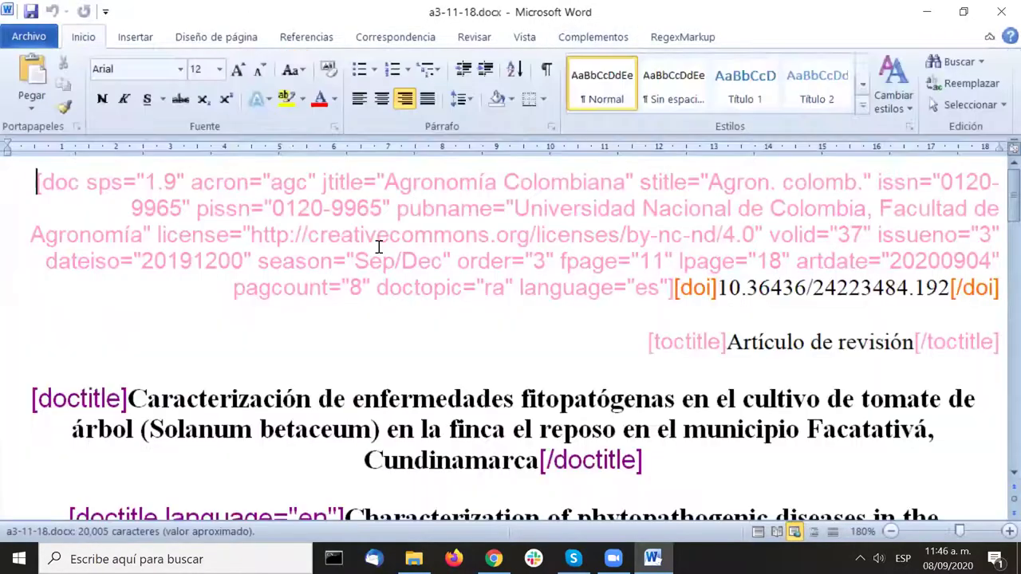
left_click(570, 38)
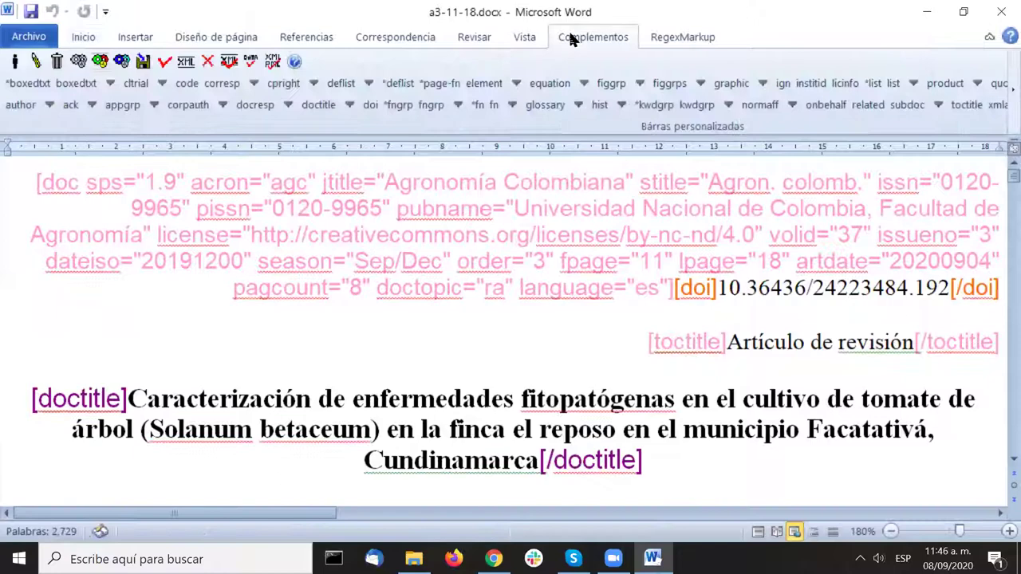
left_click(14, 61)
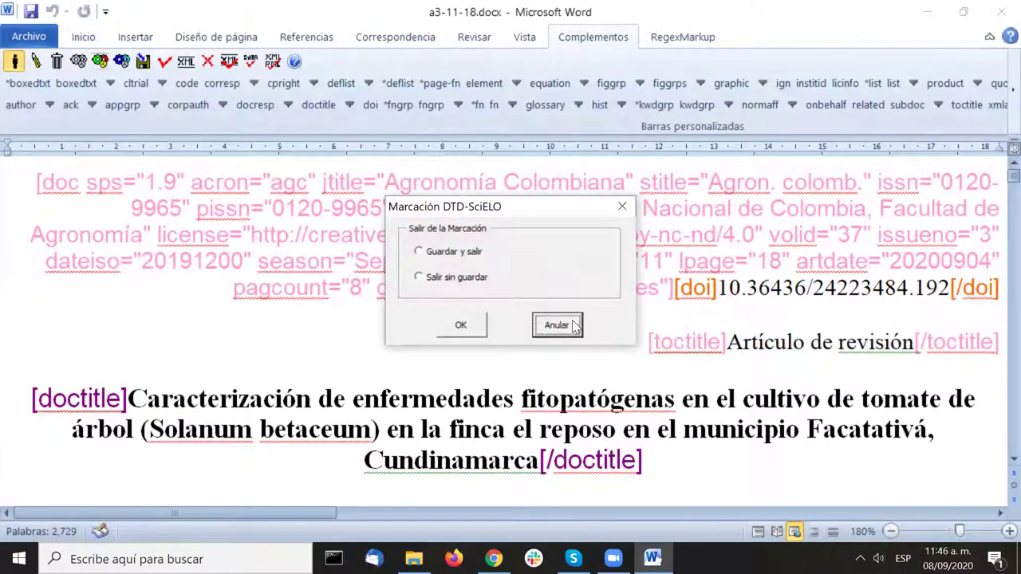
left_click(433, 253)
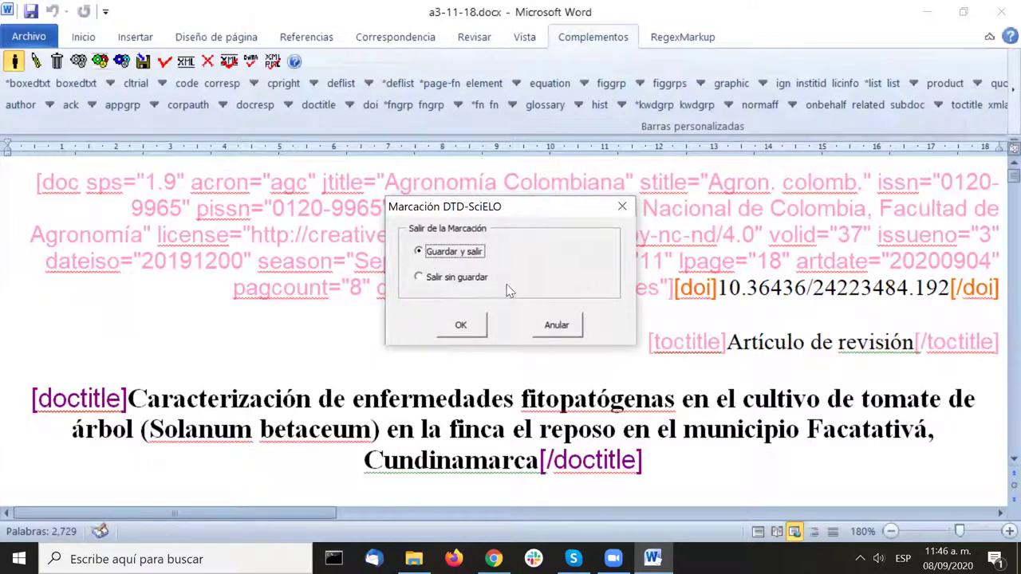
left_click(474, 327)
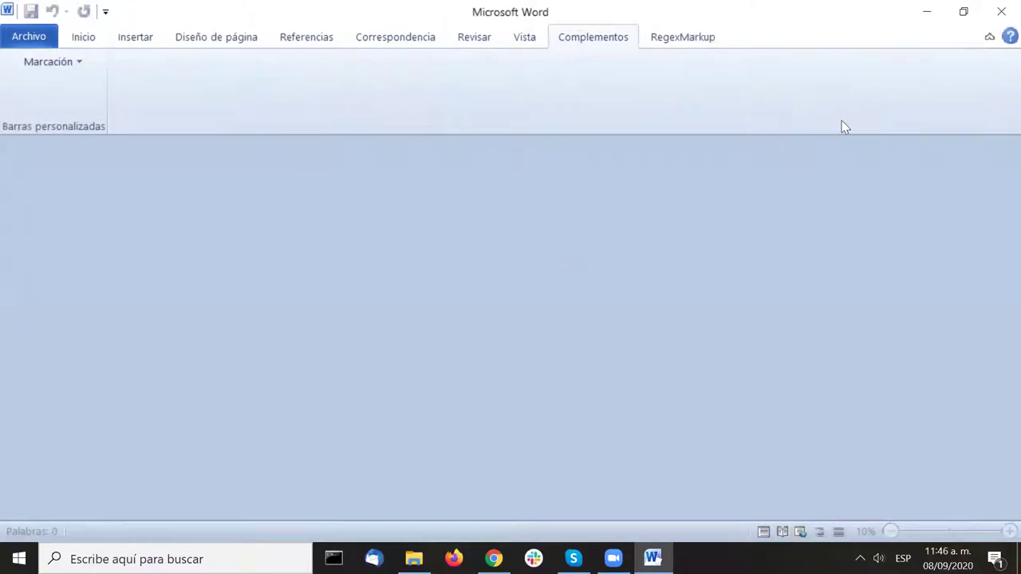
Step: Minimize Word and switch to File Explorer to open the OS (C:) drive
left_click(925, 9)
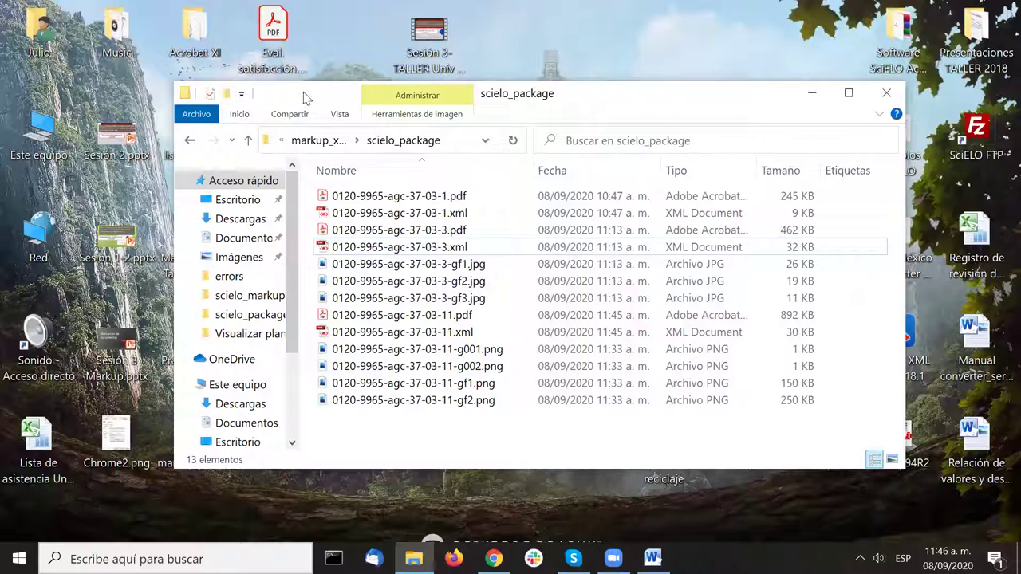
left_click_drag(295, 90, 288, 84)
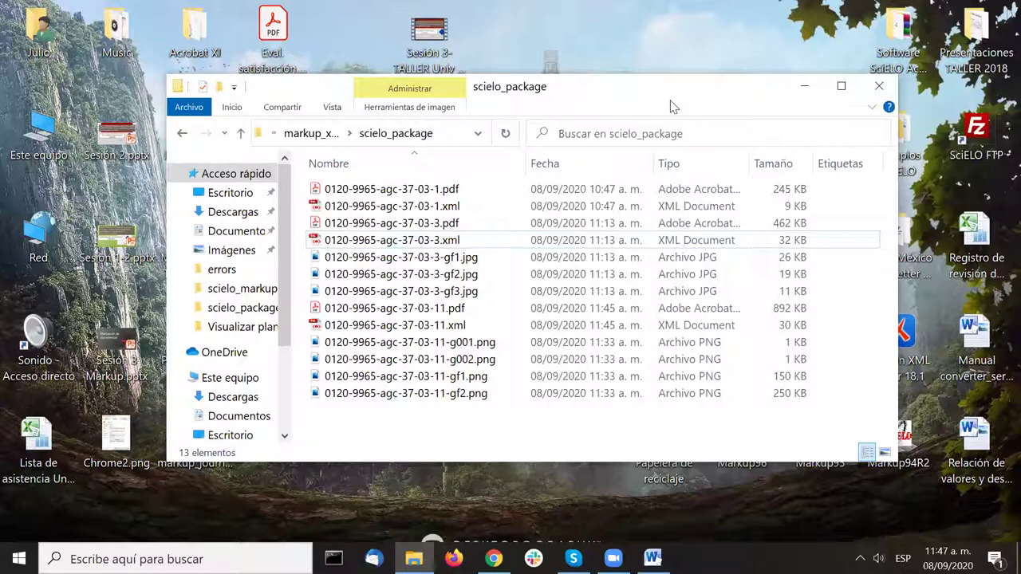
scroll(257, 247, "down", 1)
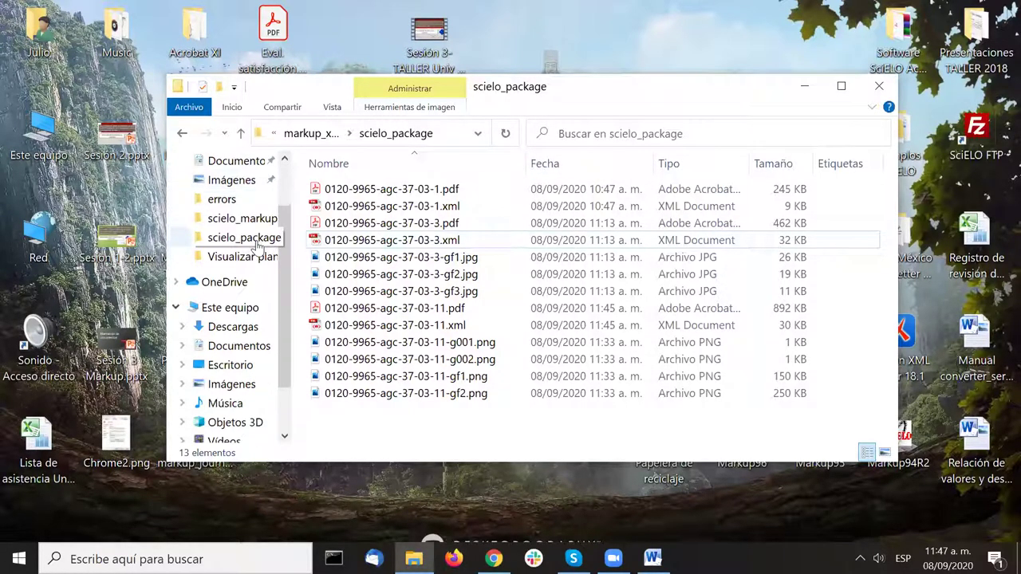
scroll(256, 247, "down", 1)
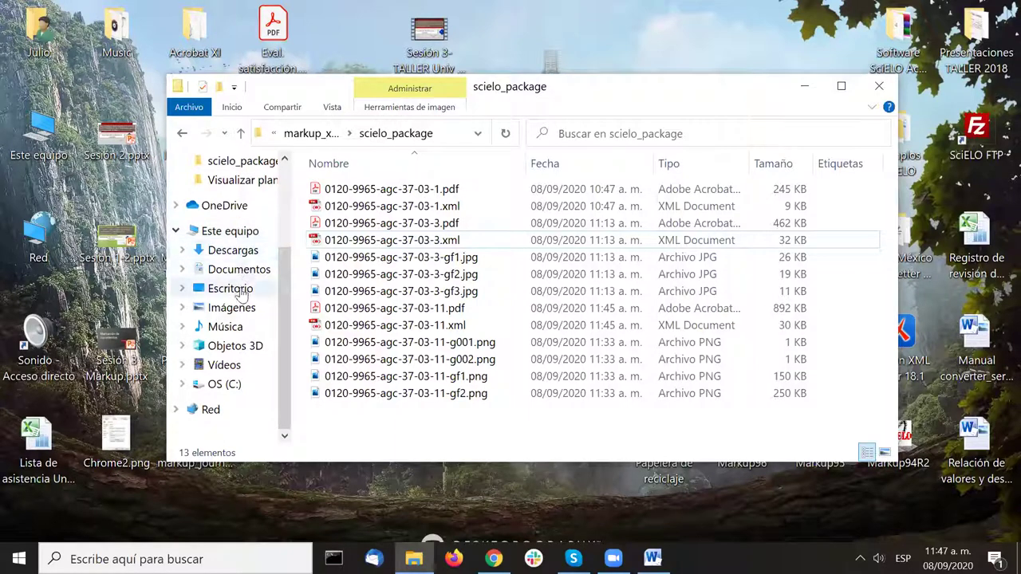
left_click(235, 389)
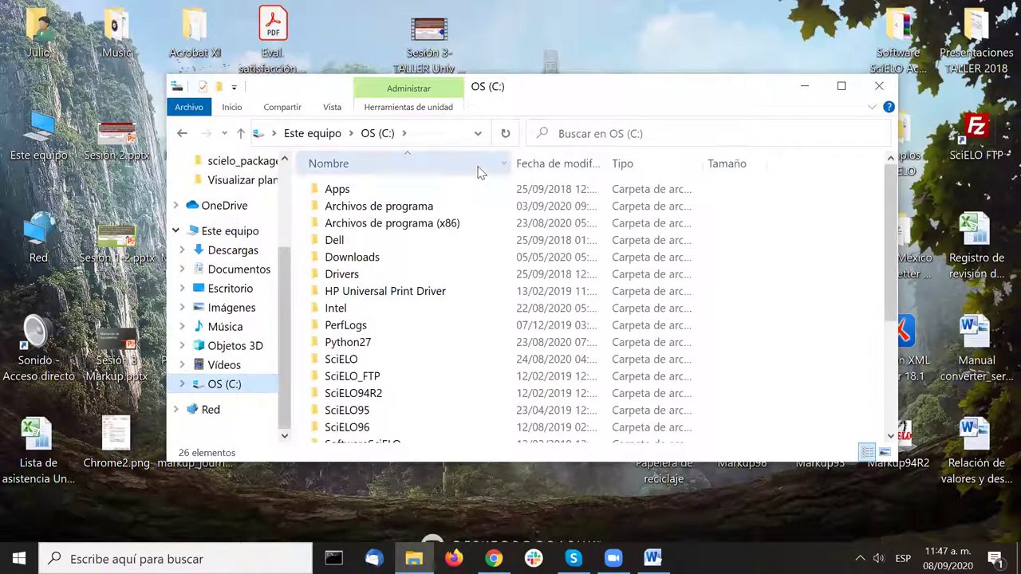
Step: Open the xml folder inside SciELO96\bin on the C: drive
scroll(630, 199, "down", 1)
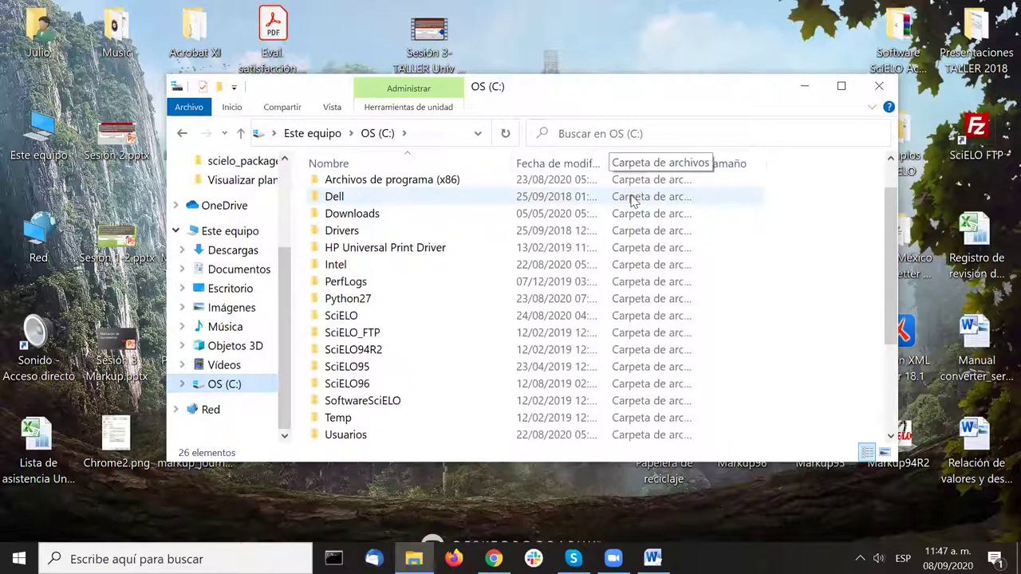
left_click(385, 316)
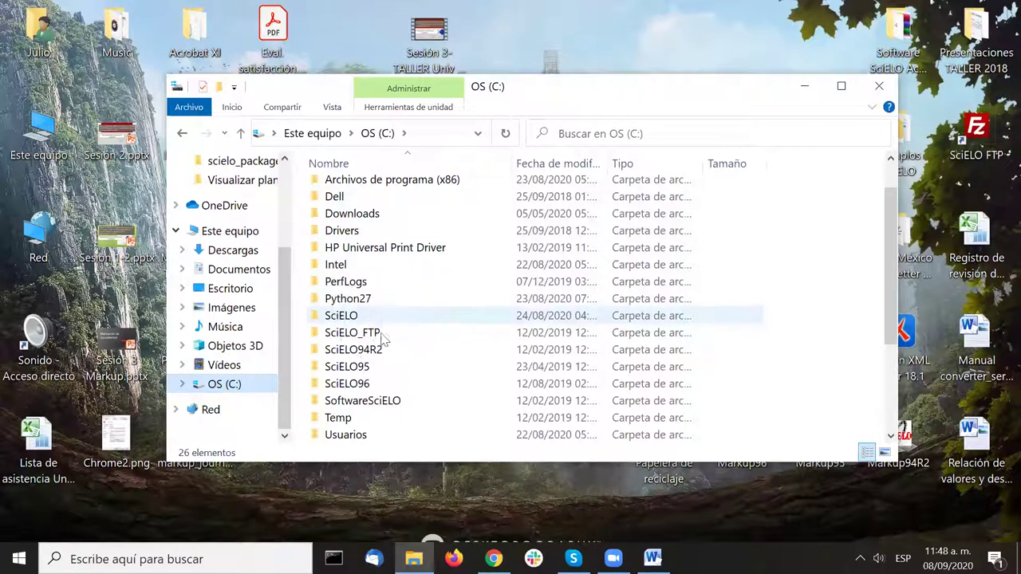
double_click(366, 383)
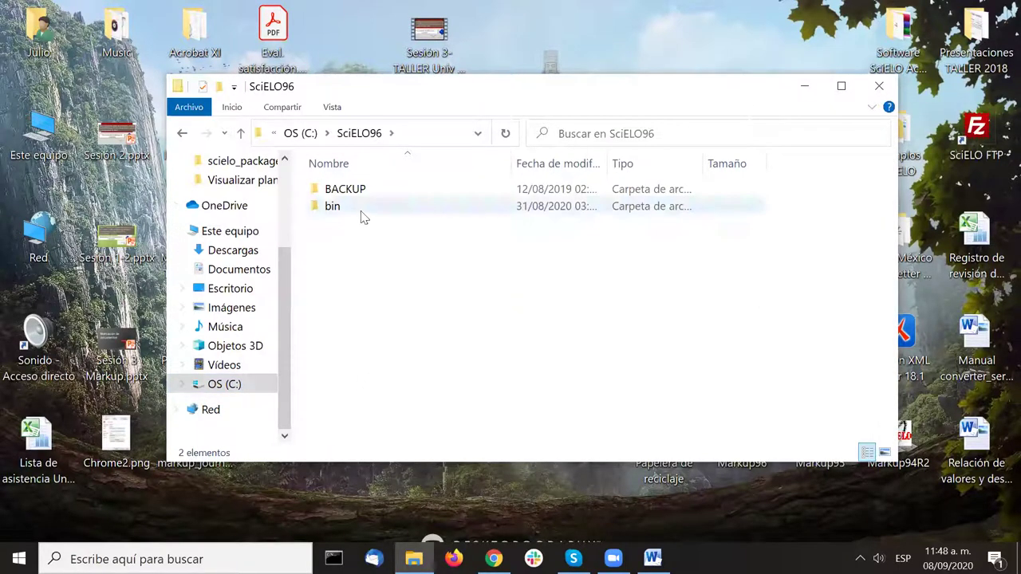
mouse_move(362, 217)
left_click(348, 212)
double_click(347, 212)
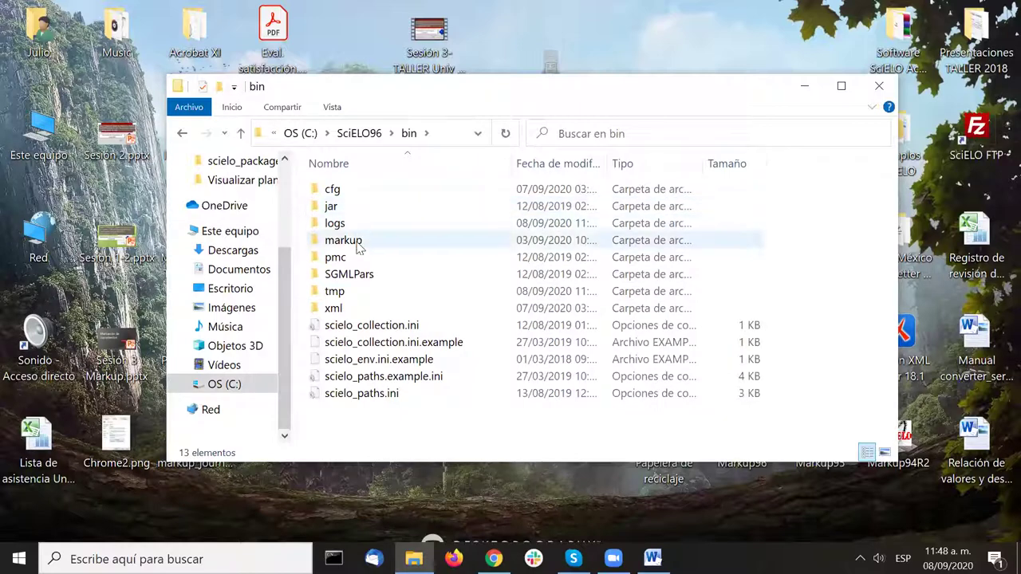
left_click(354, 311)
left_click(353, 311)
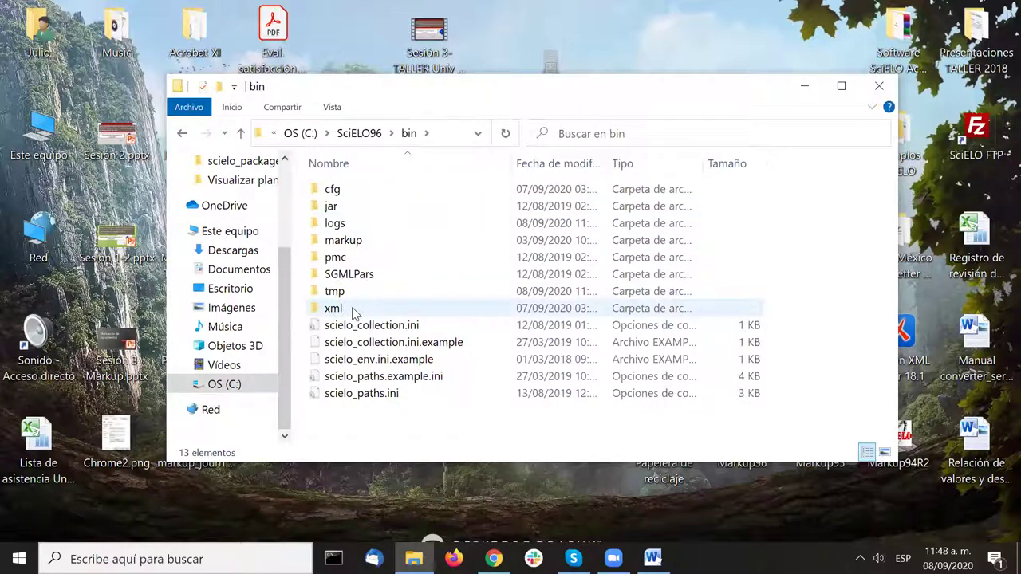
left_click(353, 311)
left_click(353, 311)
left_click(353, 311)
double_click(354, 311)
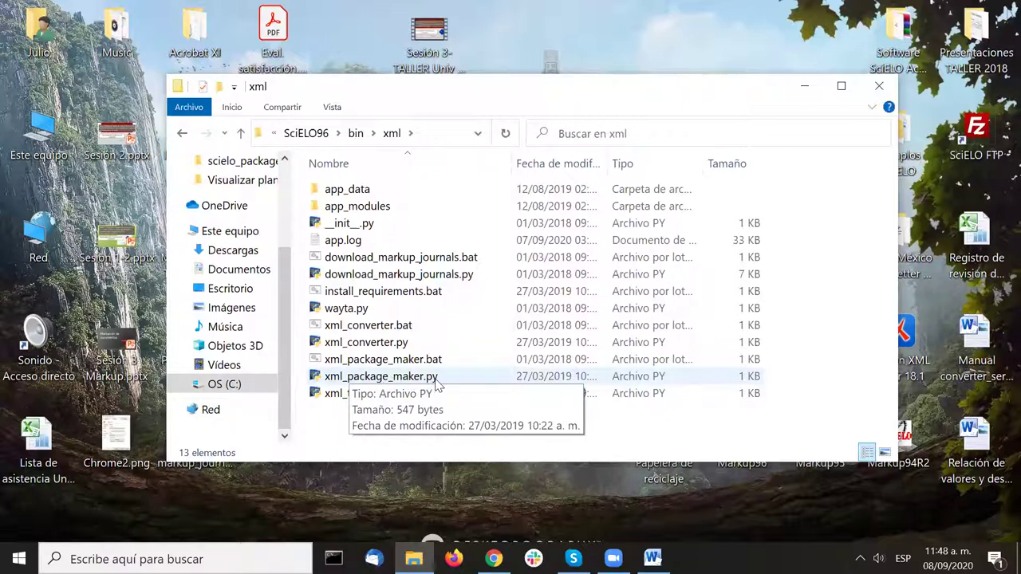
Step: Run xml_package_maker.py from the xml folder to launch the SPS XML Package Maker
left_click(315, 381)
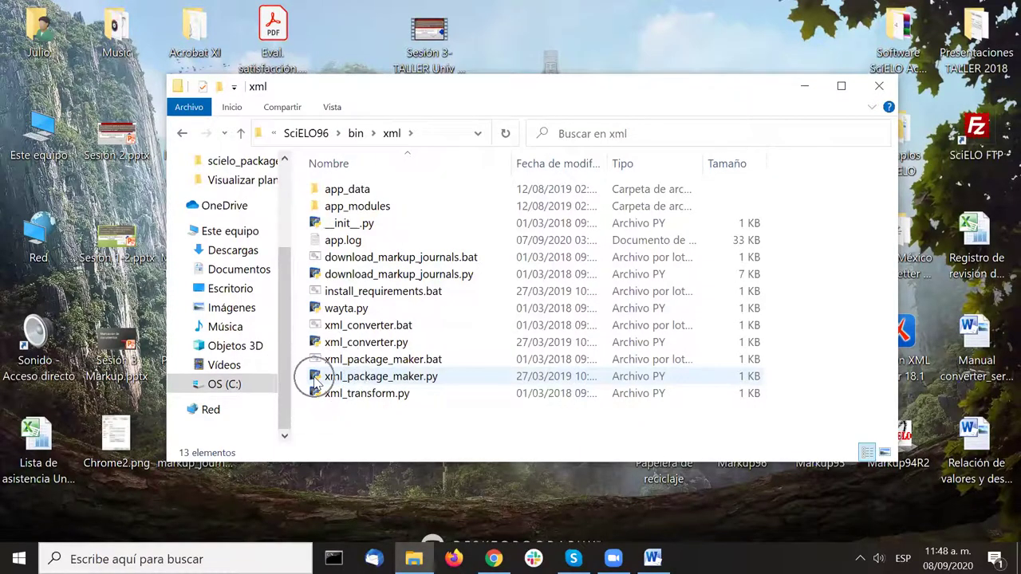
left_click(316, 380)
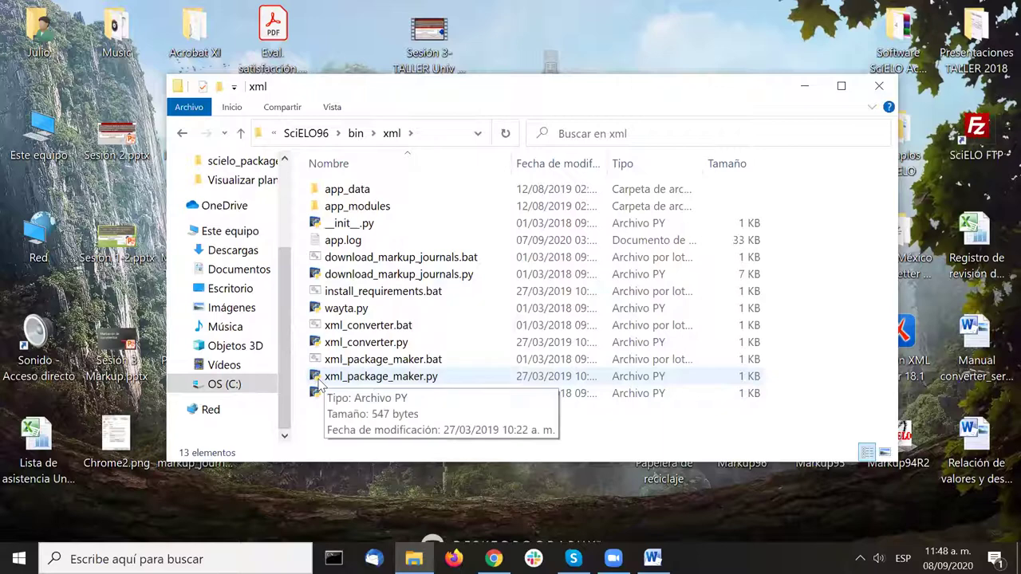
left_click(317, 383)
left_click(317, 383)
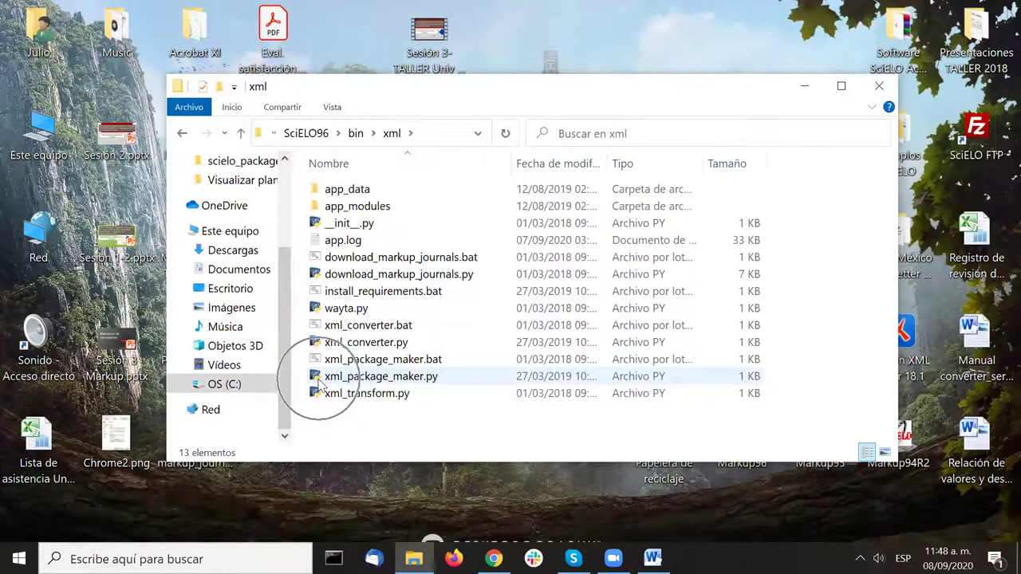
double_click(390, 377)
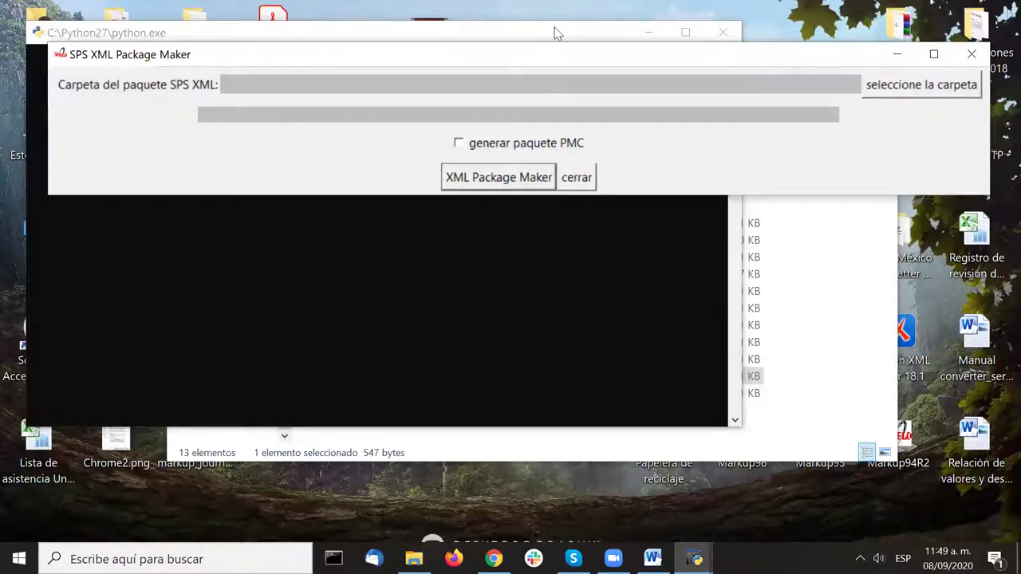
Step: Retrace the script's folder path from the C: drive through SciELO96 and bin to xml
left_click(839, 378)
left_click(219, 386)
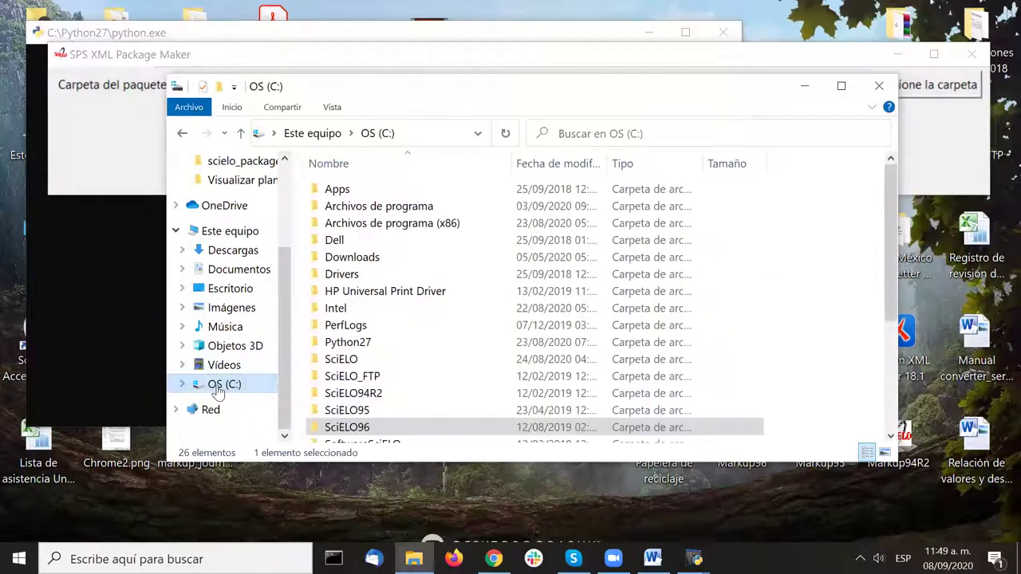
scroll(832, 268, "down", 2)
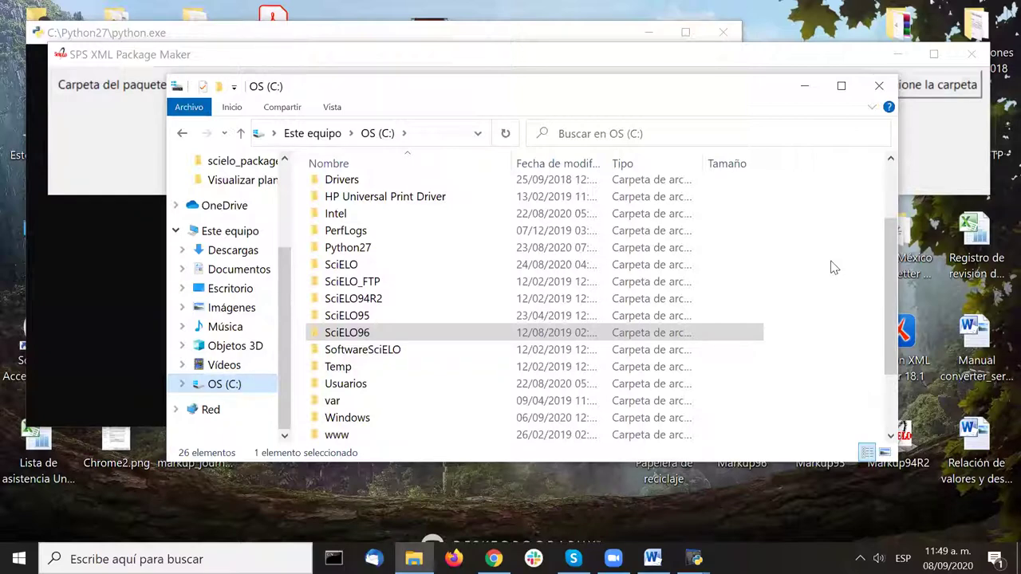
left_click(226, 384)
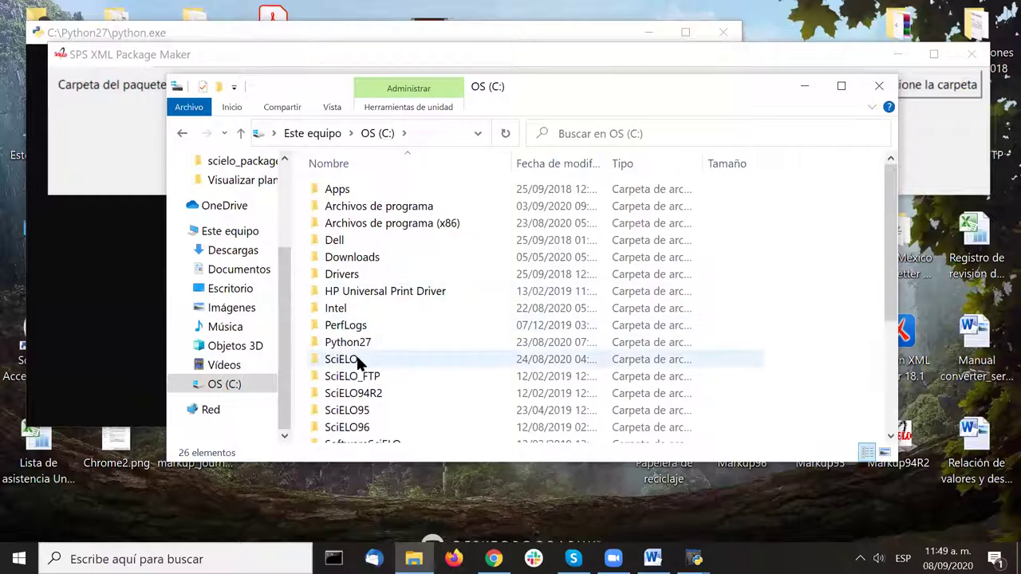
double_click(347, 426)
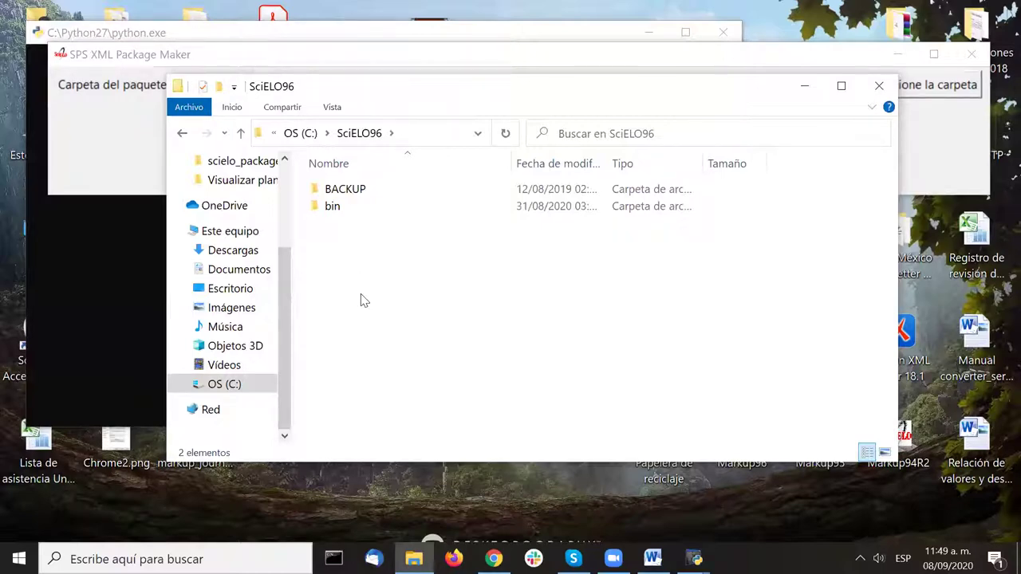
double_click(337, 207)
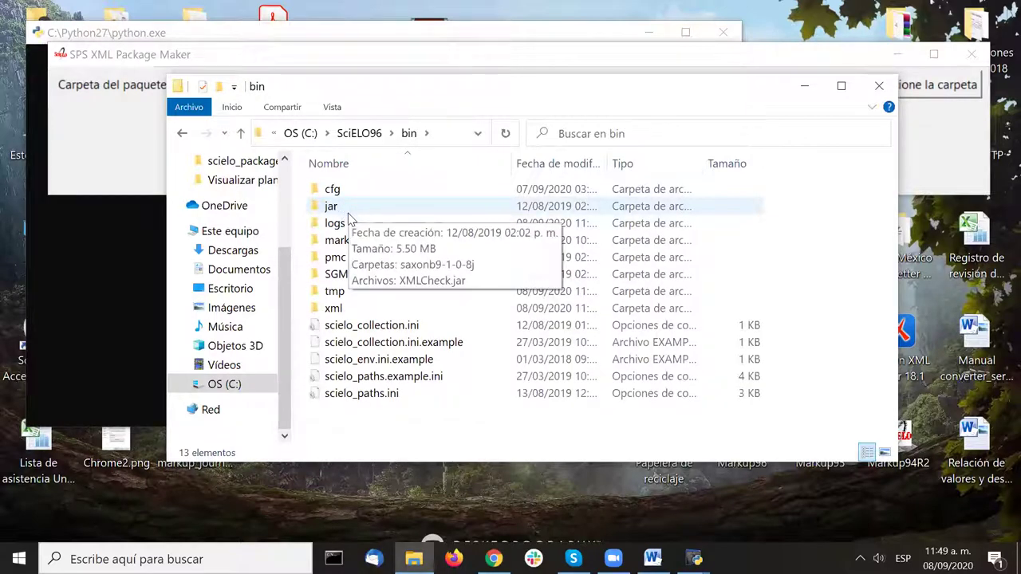
double_click(354, 311)
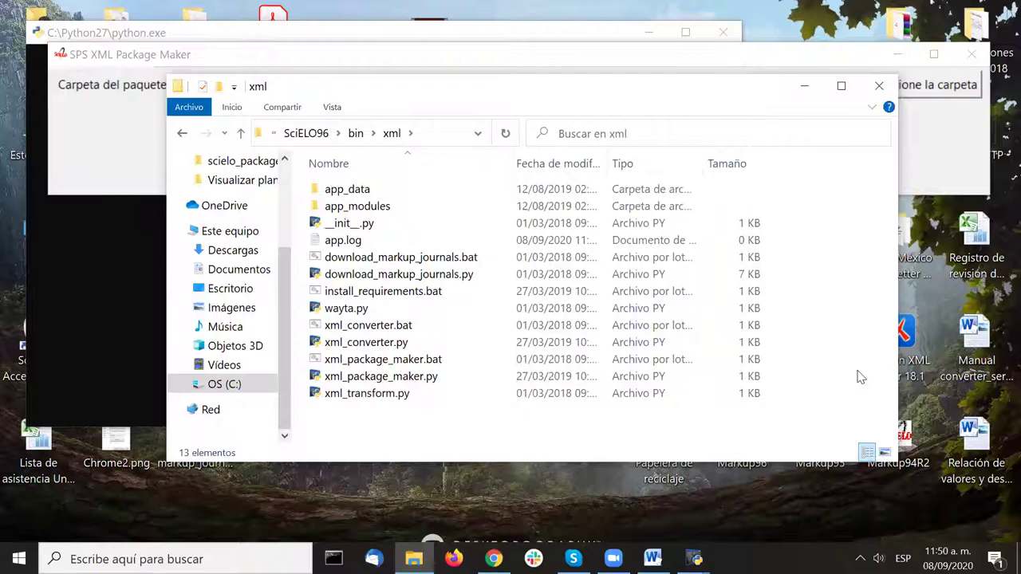
Step: Bring the SPS XML Package Maker window in front of the Python console and move it lower on the desktop
left_click(334, 57)
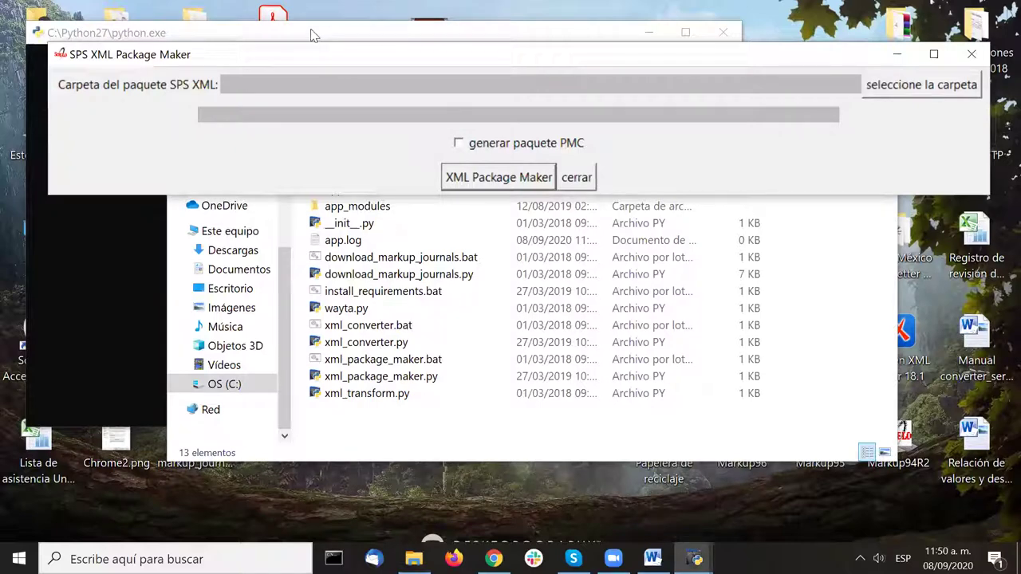
left_click(314, 36)
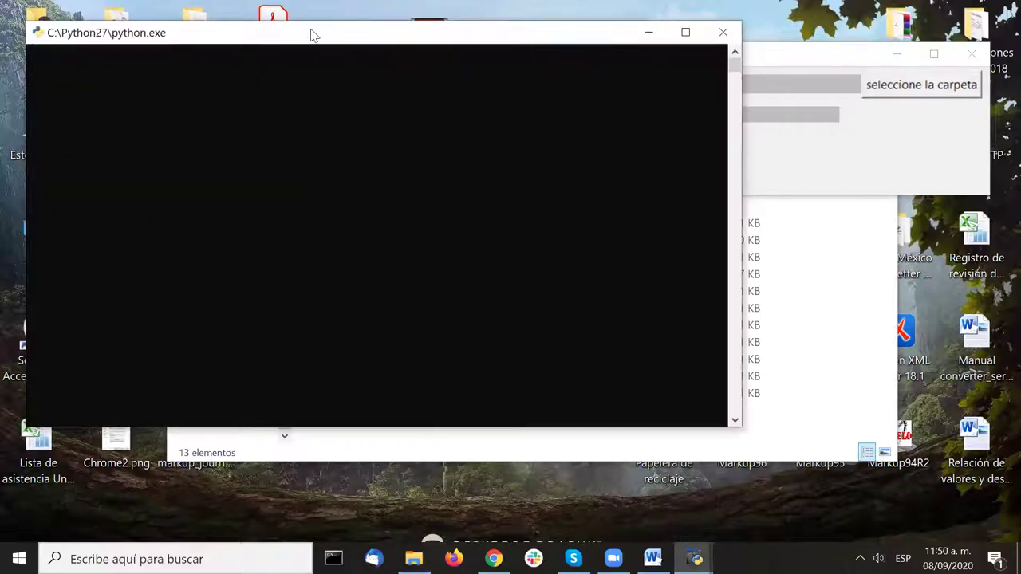
left_click(766, 61)
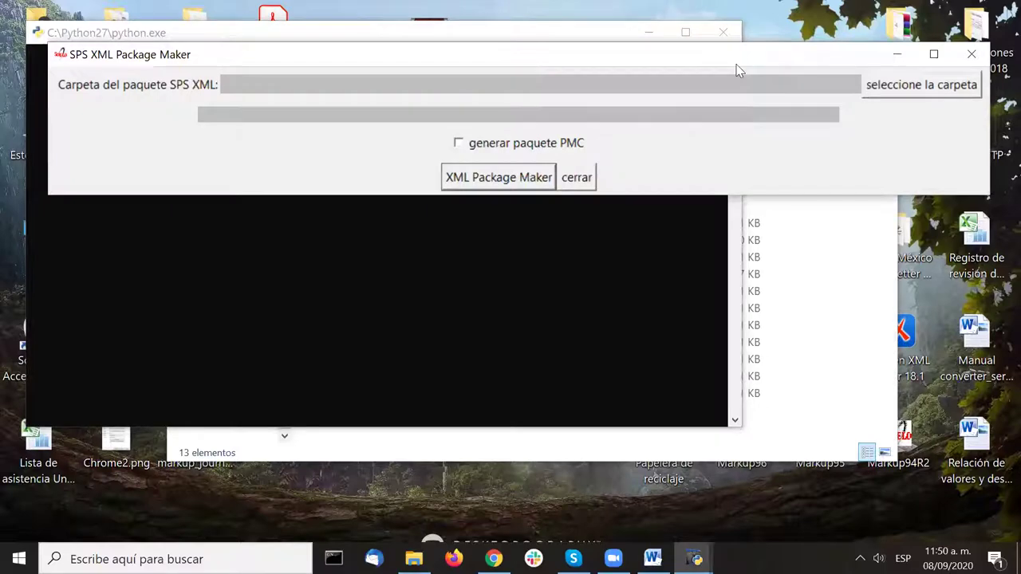
left_click_drag(738, 70, 701, 213)
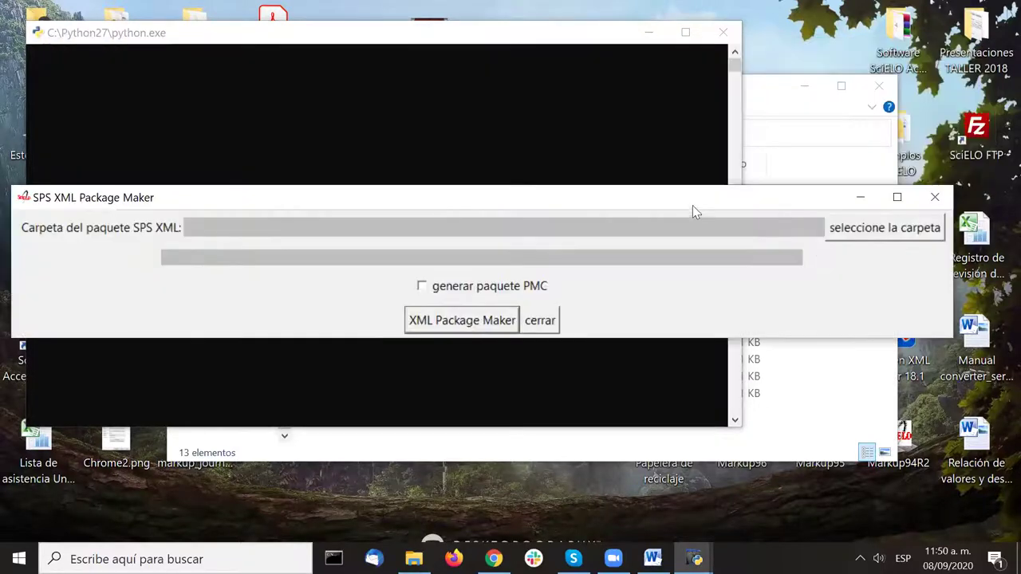
Step: Start choosing the SPS XML package folder and expand Escritorio and its Marcados folder
left_click(879, 232)
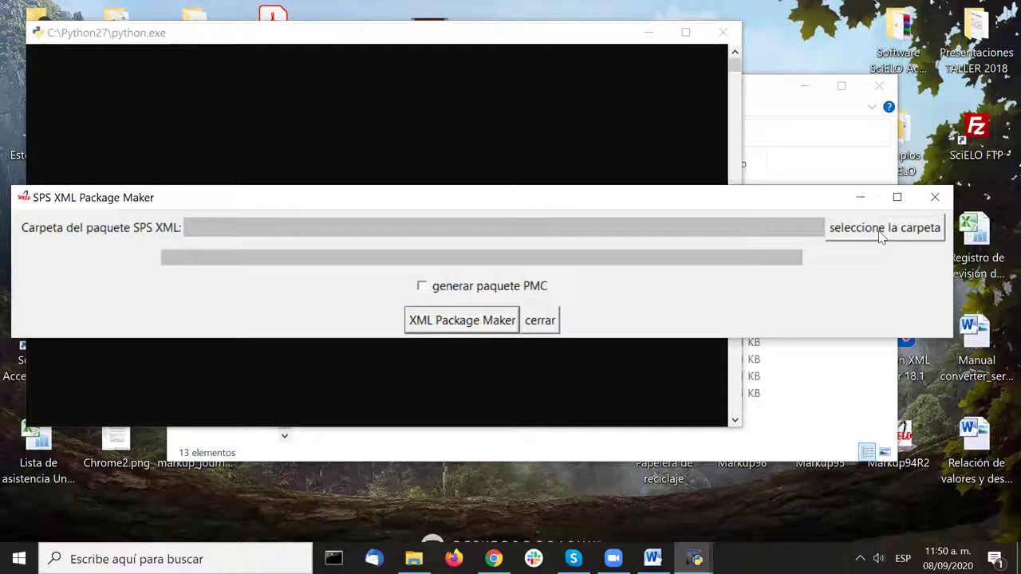
left_click(884, 227)
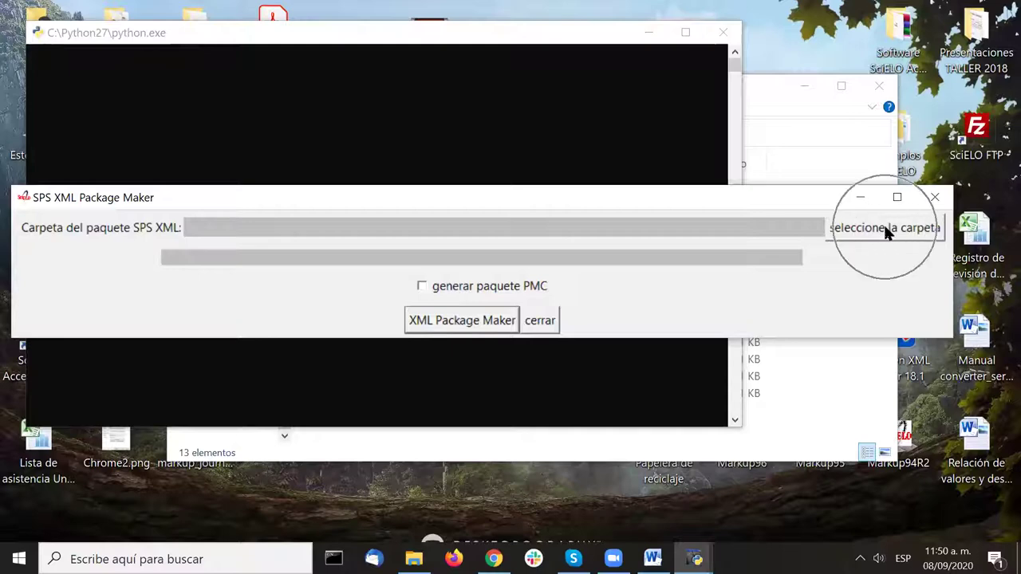
left_click(884, 227)
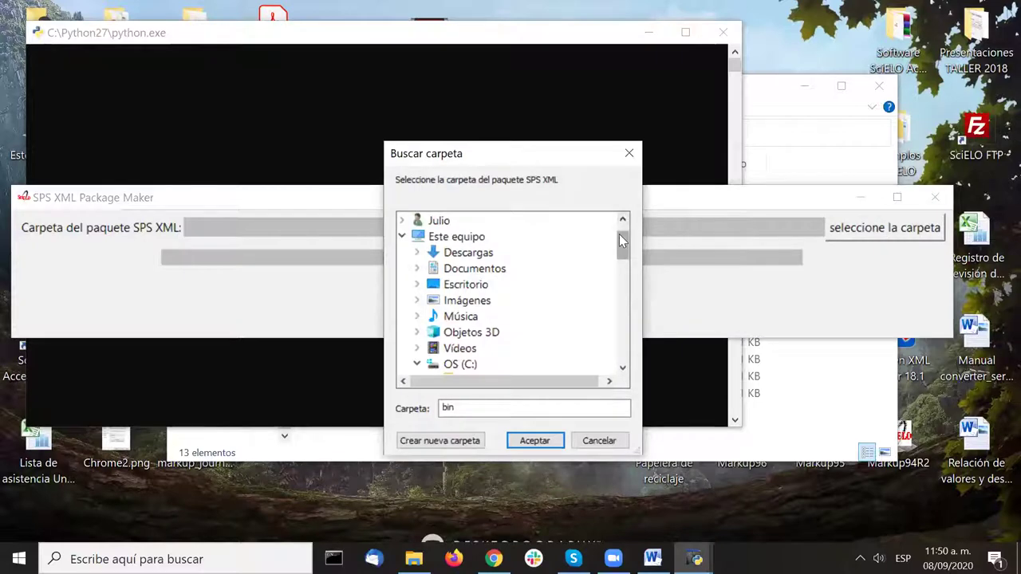
left_click_drag(620, 237, 622, 247)
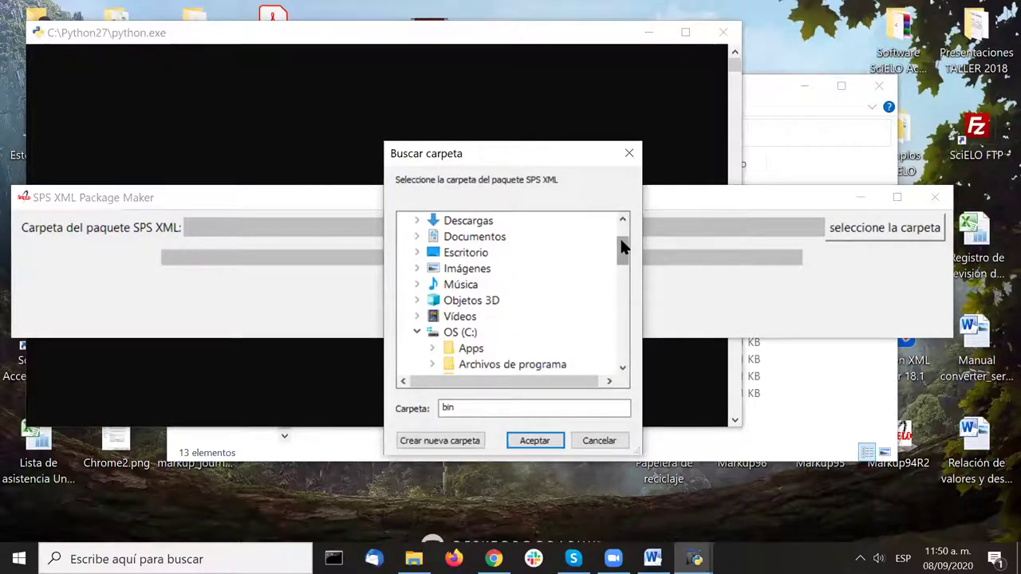
left_click(448, 252)
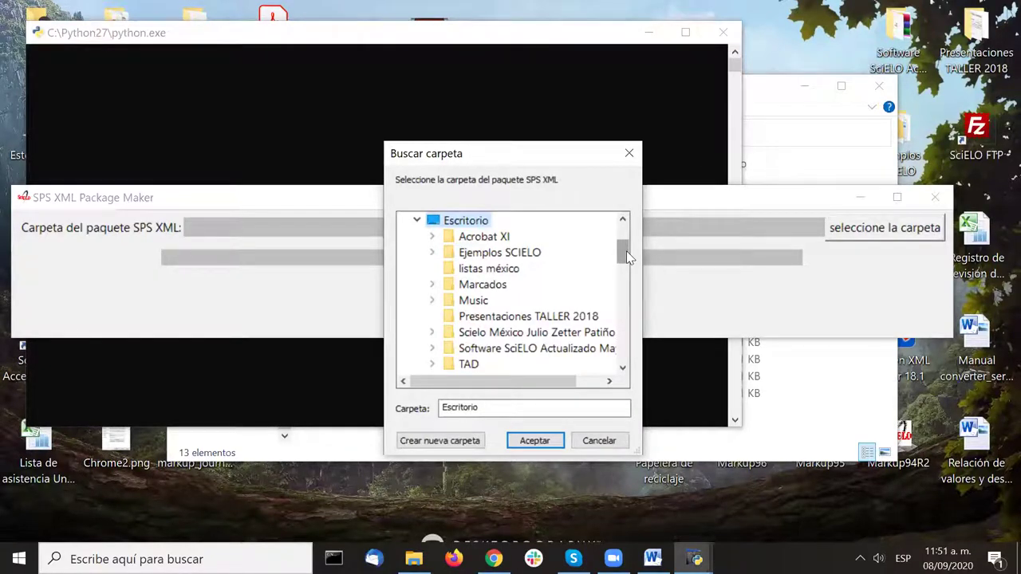
left_click(478, 286)
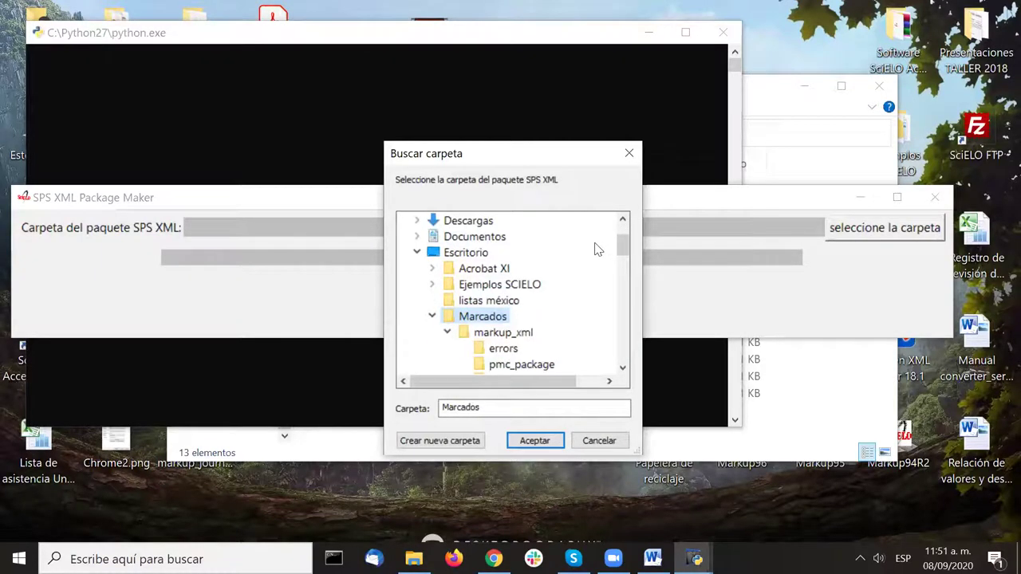
Step: Choose the scielo_package folder inside Marcados > markup_xml as the SPS XML package folder and accept the selection
scroll(594, 250, "down", 1)
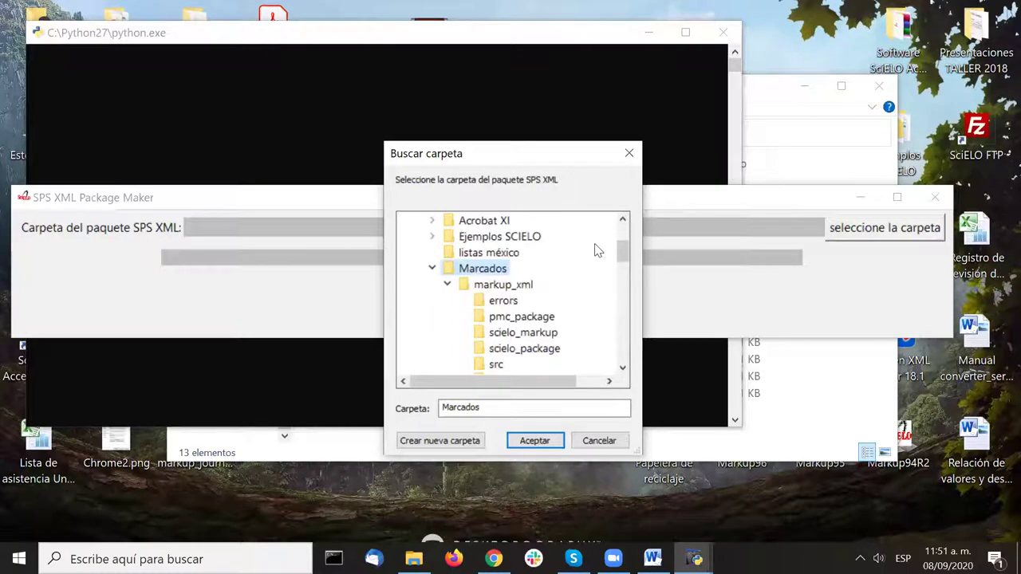
scroll(596, 253, "down", 1)
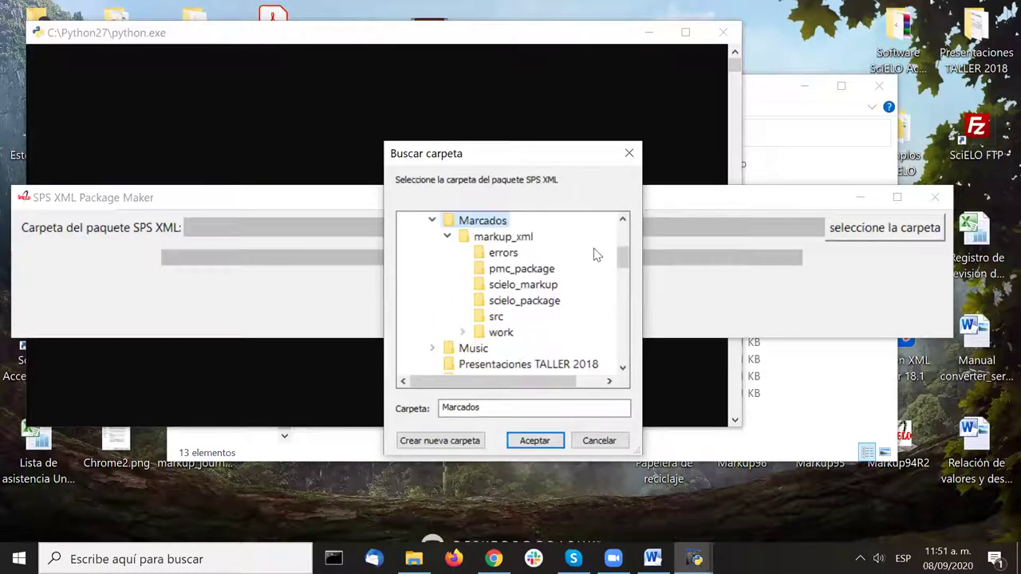
left_click(529, 307)
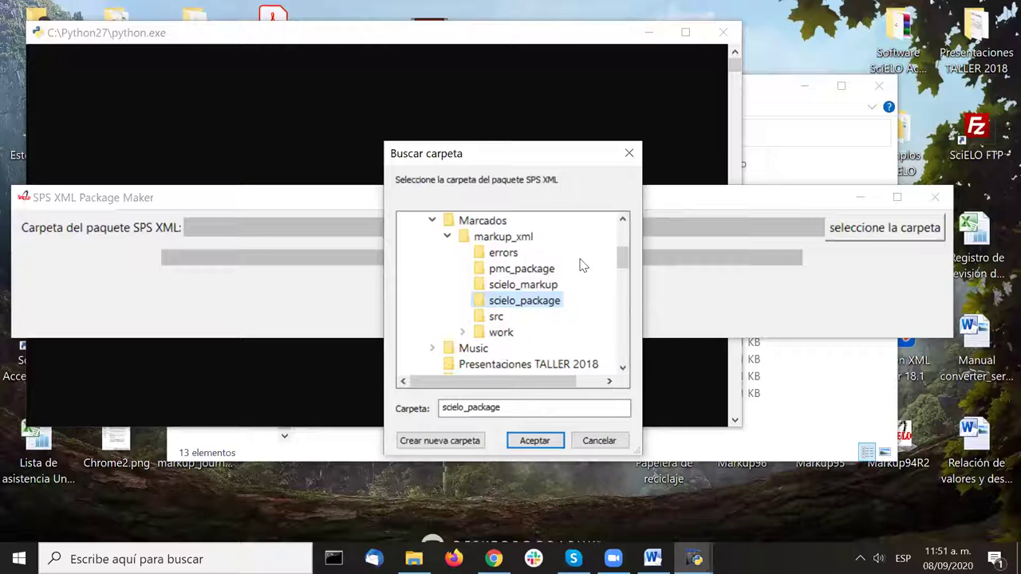
left_click(523, 305)
left_click(523, 304)
left_click(523, 305)
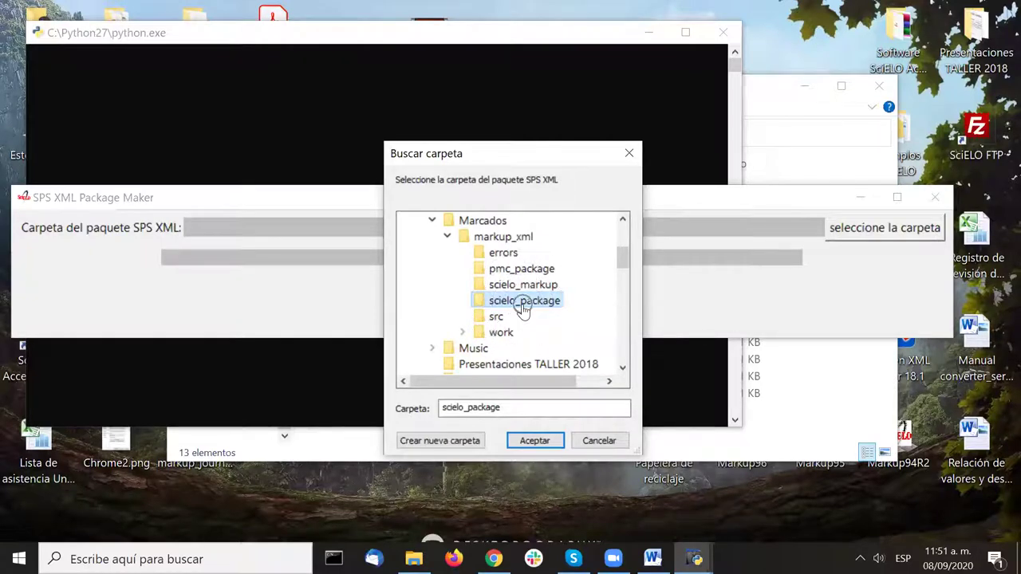
left_click(524, 306)
left_click(524, 308)
left_click(524, 308)
left_click(523, 308)
left_click(523, 310)
left_click(524, 310)
left_click(523, 309)
left_click(523, 310)
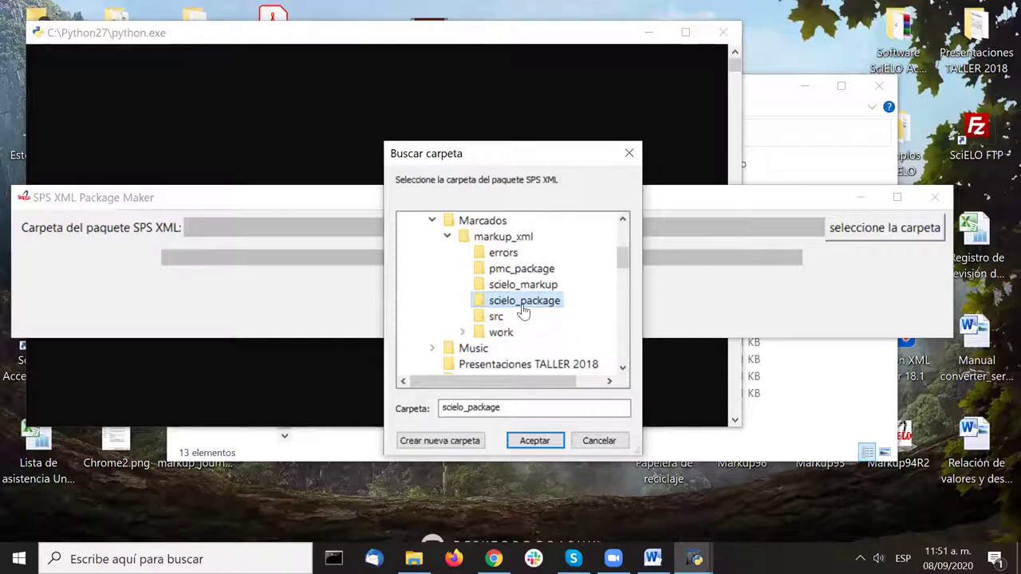
left_click(523, 309)
left_click(523, 310)
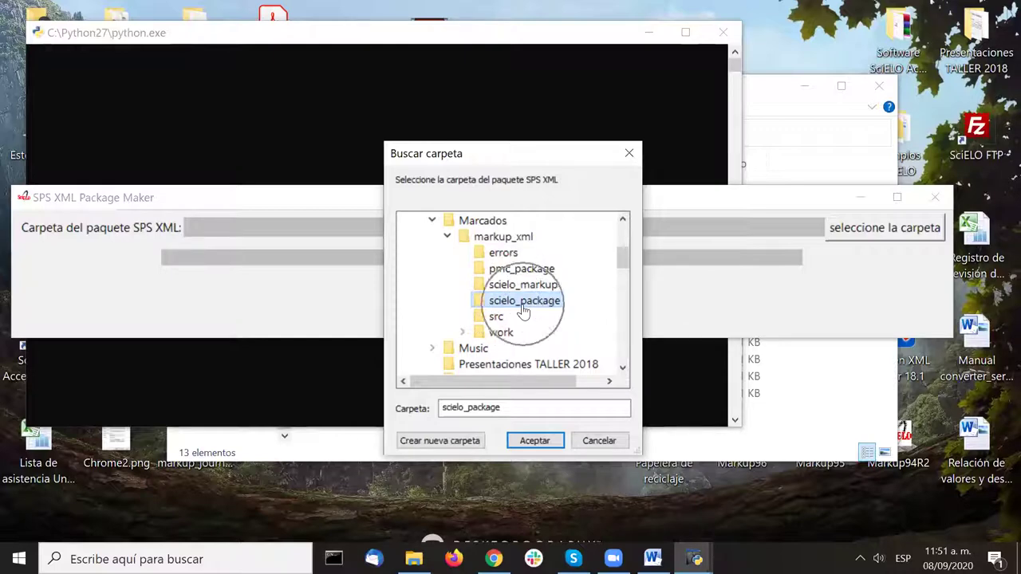
left_click(523, 310)
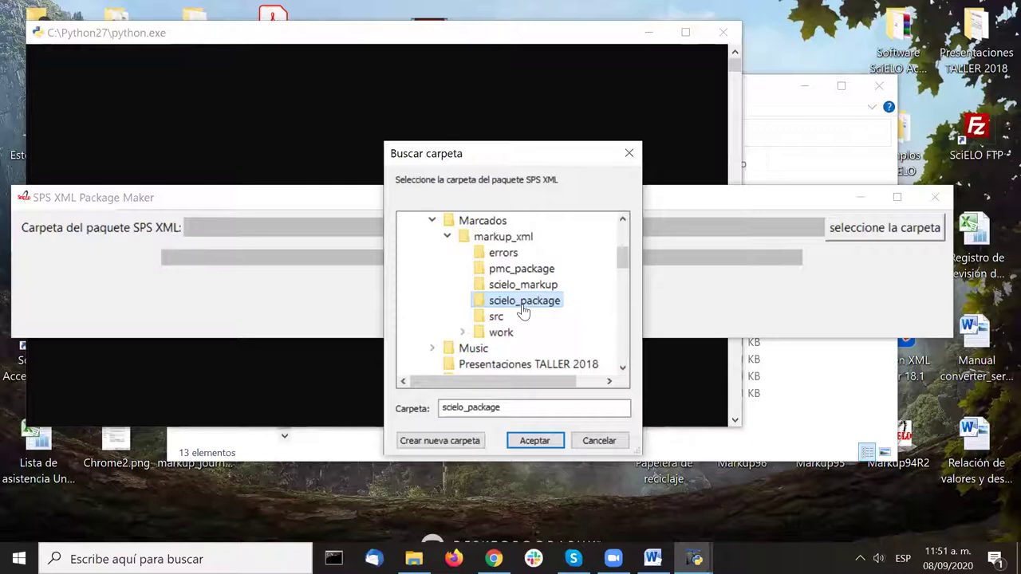
left_click(548, 443)
left_click(549, 444)
left_click(549, 443)
left_click(548, 443)
left_click(547, 441)
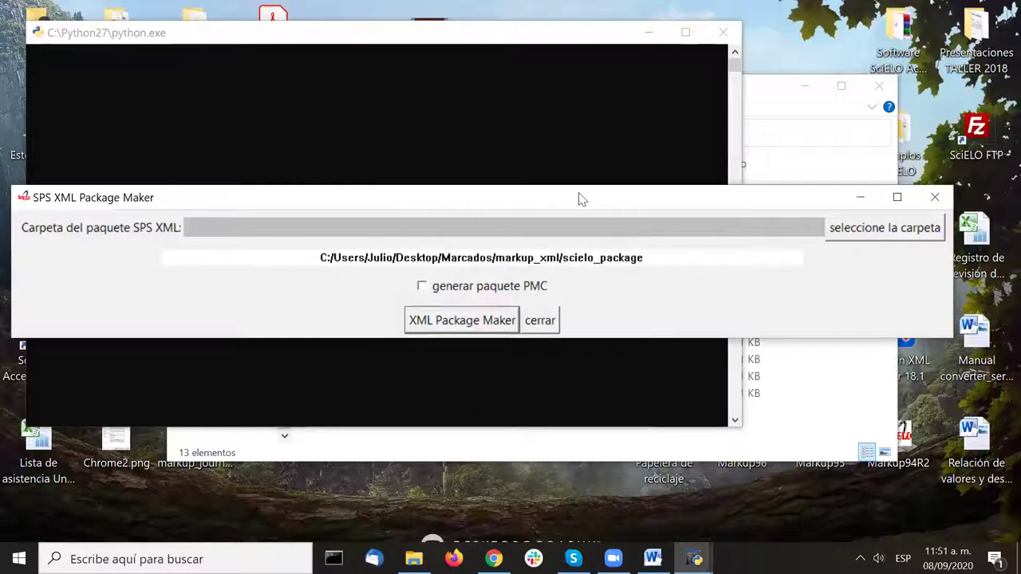
Step: Move the SPS XML Package Maker window slightly higher and run the XML Package Maker on the scielo_package folder without a PMC package
left_click_drag(581, 198, 587, 164)
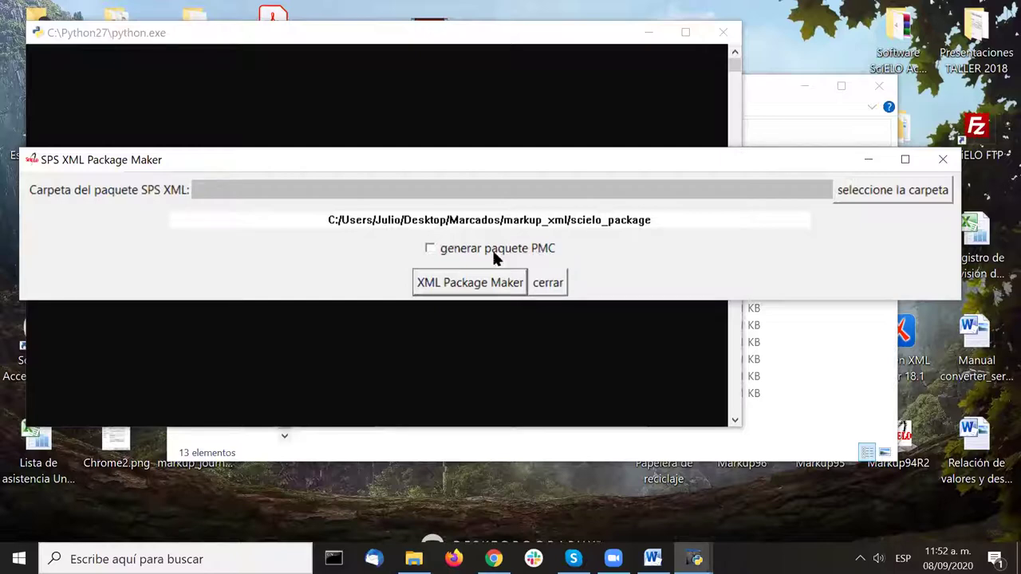
left_click(485, 281)
left_click(485, 285)
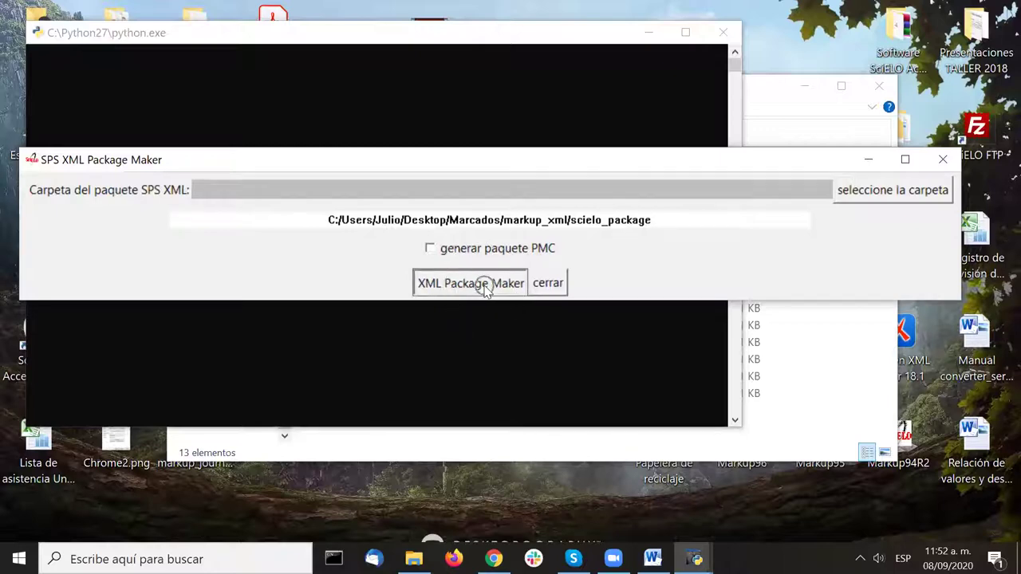
left_click(485, 289)
left_click(485, 289)
left_click(486, 290)
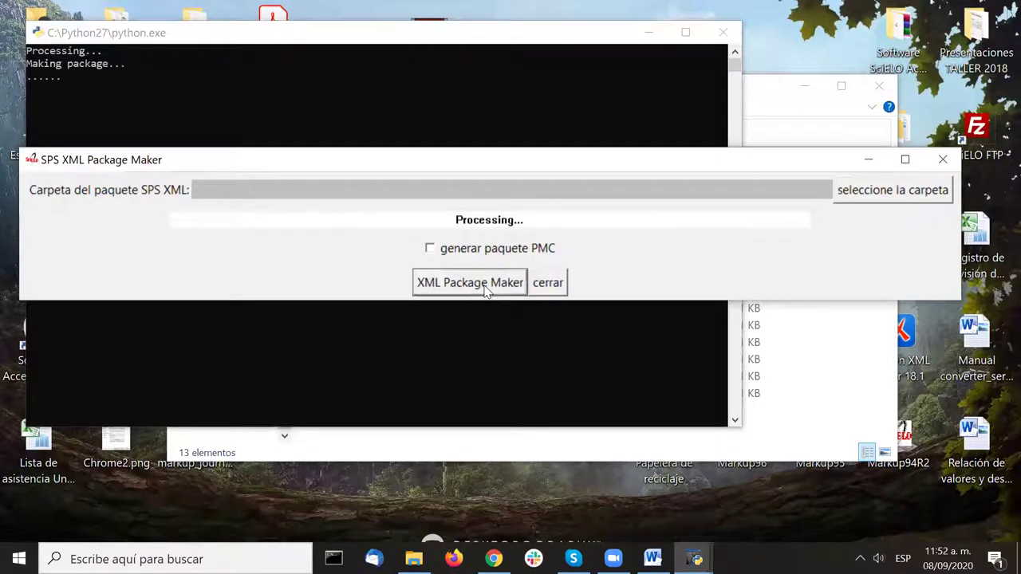